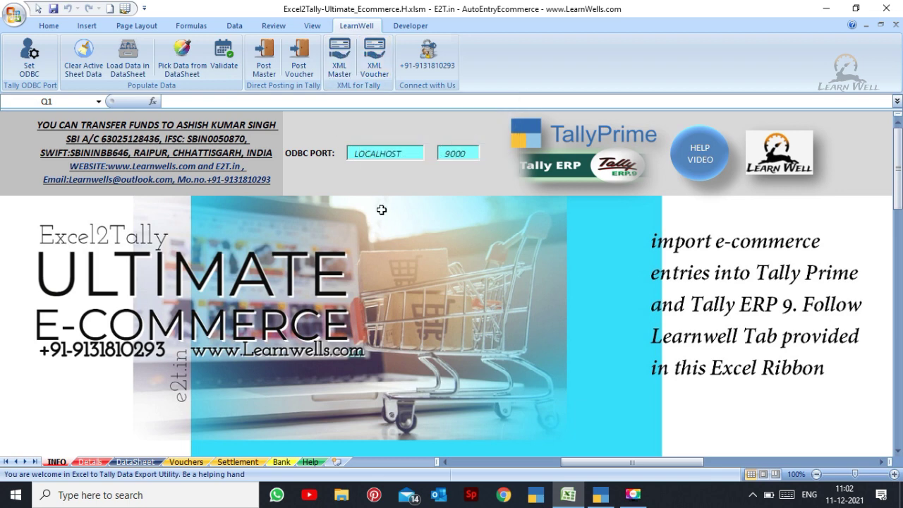
# - Switch to TallyPrime and open its About information to check the client/server and ODBC port
pyautogui.click(605, 496)
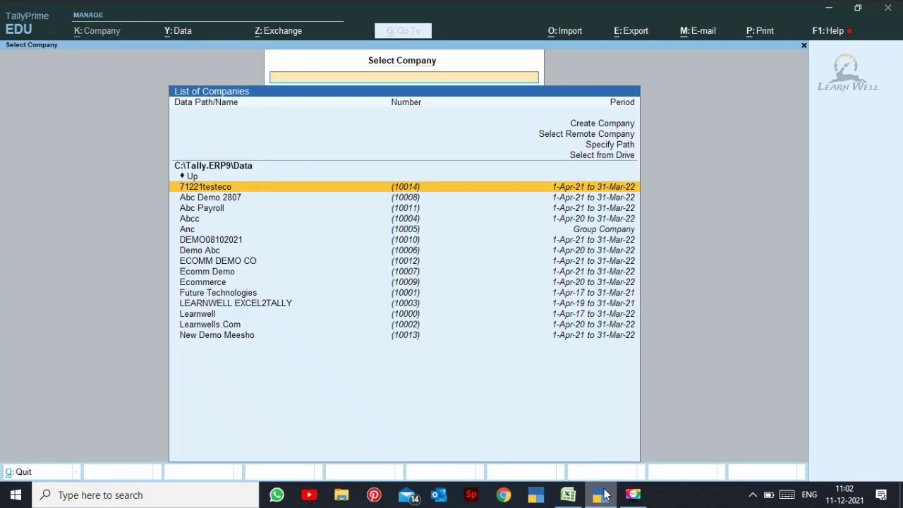
pyautogui.click(839, 37)
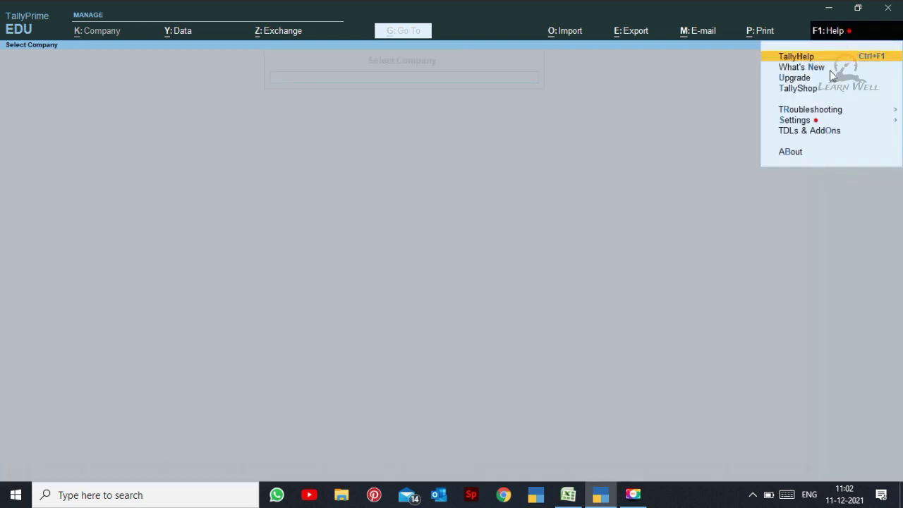
pyautogui.click(794, 154)
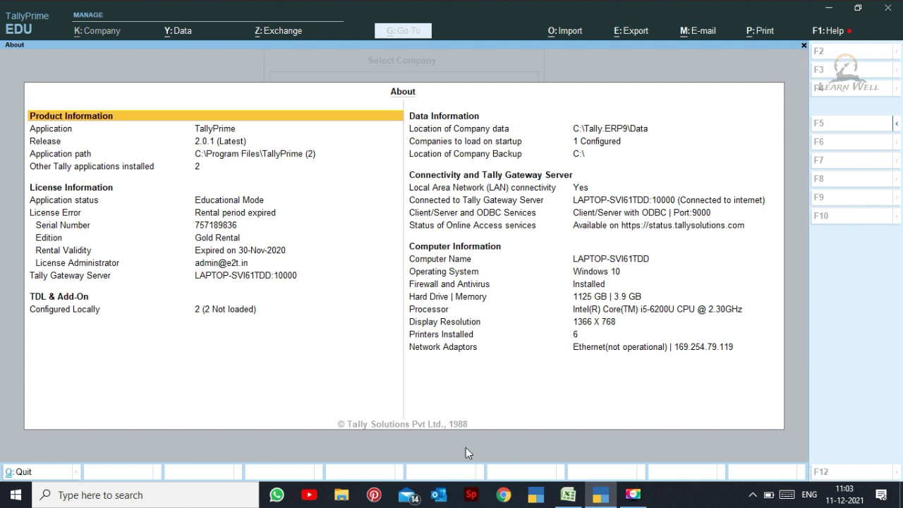
# - Return to the Excel workbook, review the ODBC host and port fields on the INFO sheet, and open the Set ODBC dialog
pyautogui.moveTo(570, 495)
pyautogui.click(575, 469)
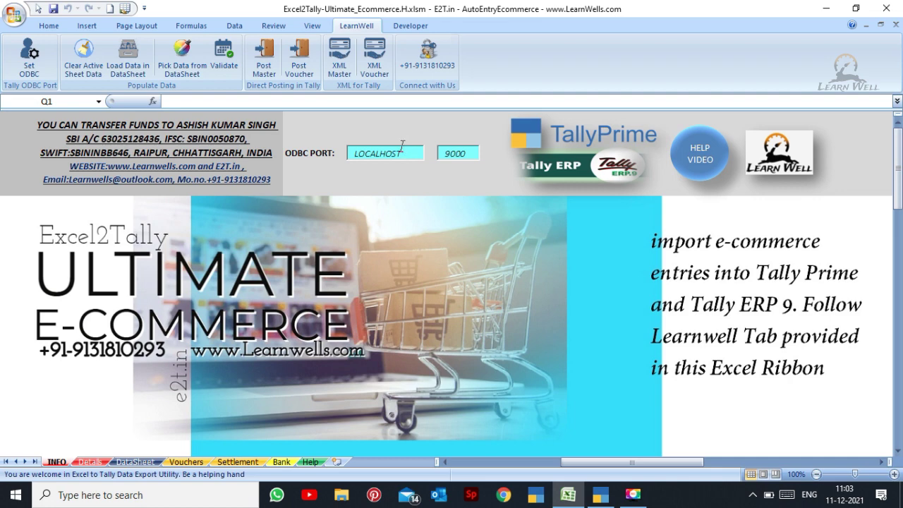
pyautogui.moveTo(407, 151); pyautogui.dragTo(355, 152)
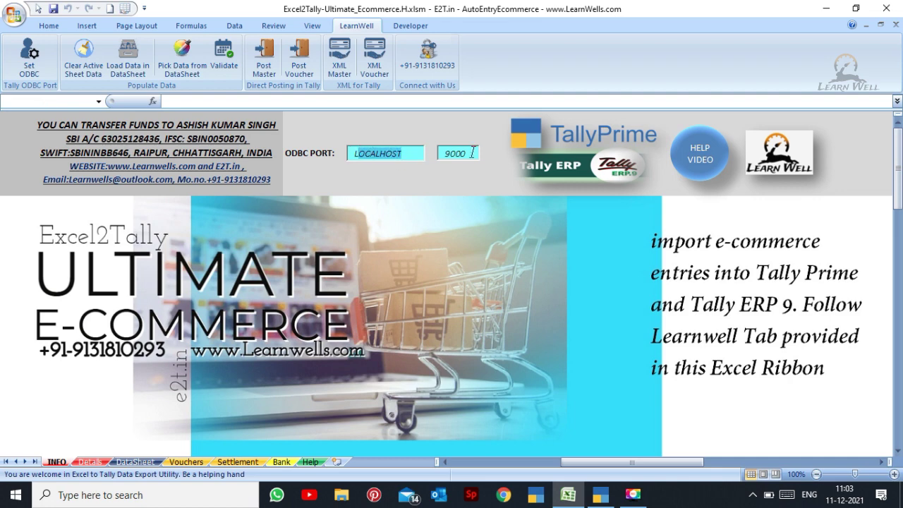
pyautogui.moveTo(477, 153); pyautogui.dragTo(352, 154)
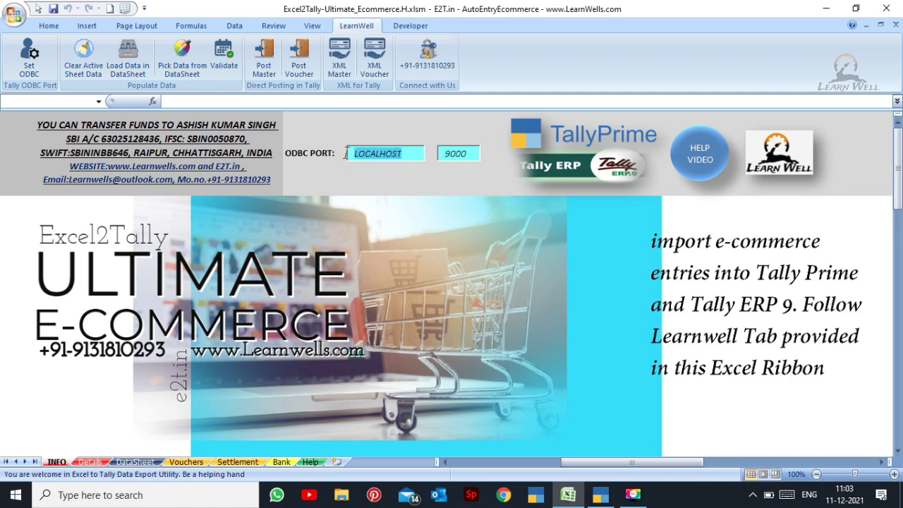
pyautogui.click(410, 157)
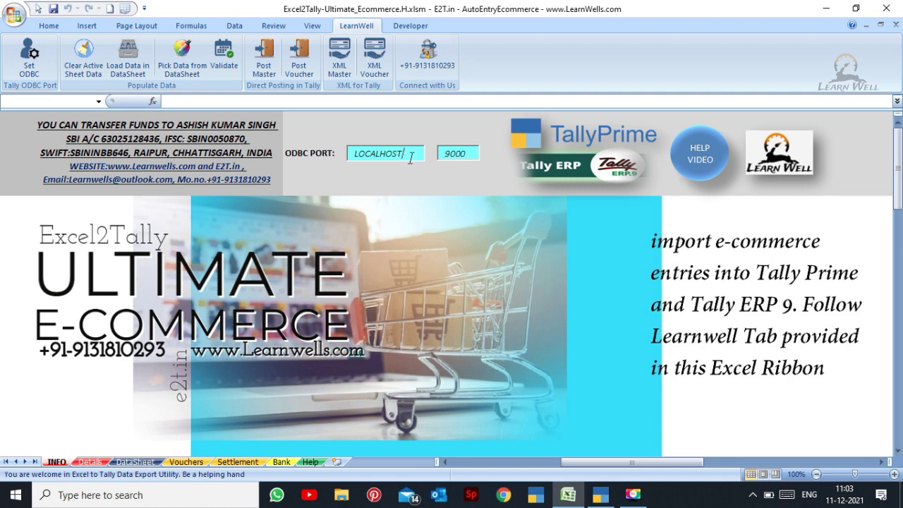
pyautogui.press('Tab')
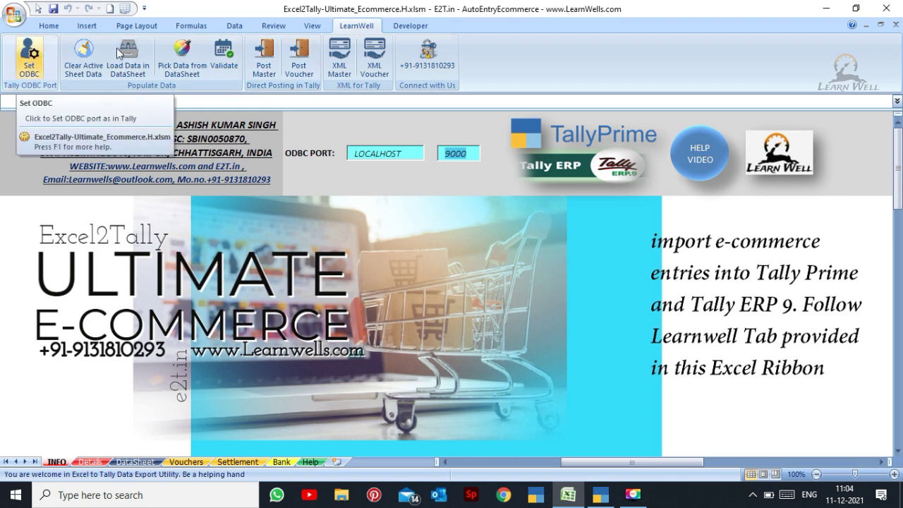
pyautogui.click(30, 70)
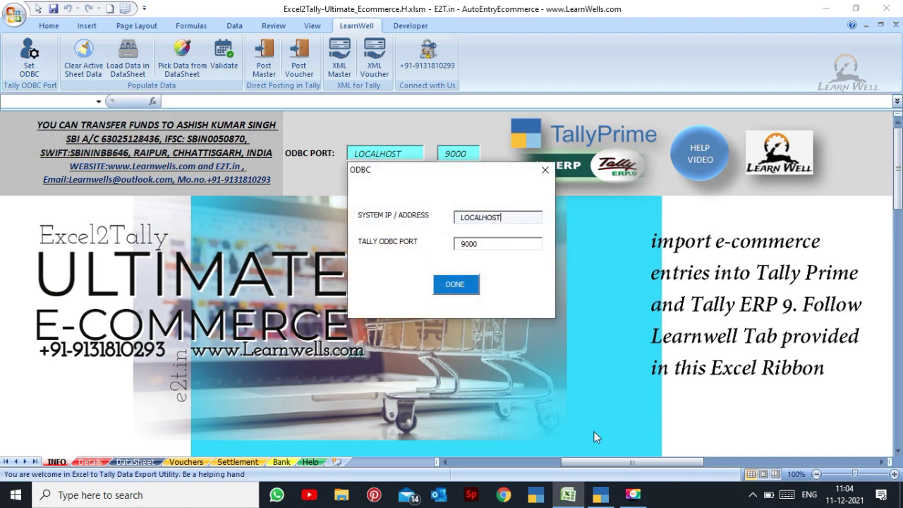
# - Switch to TallyPrime and open the Client/Server configuration in its connectivity settings to check the ODBC port
pyautogui.click(601, 494)
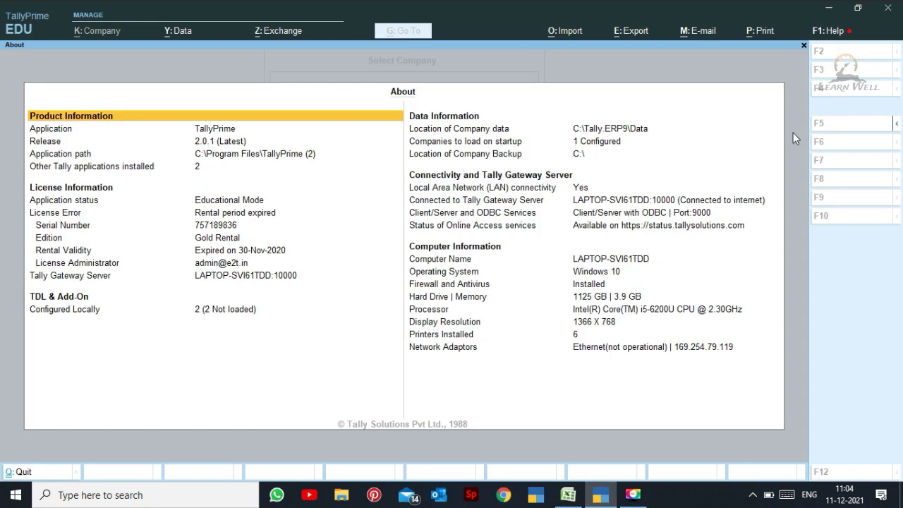
pyautogui.click(831, 32)
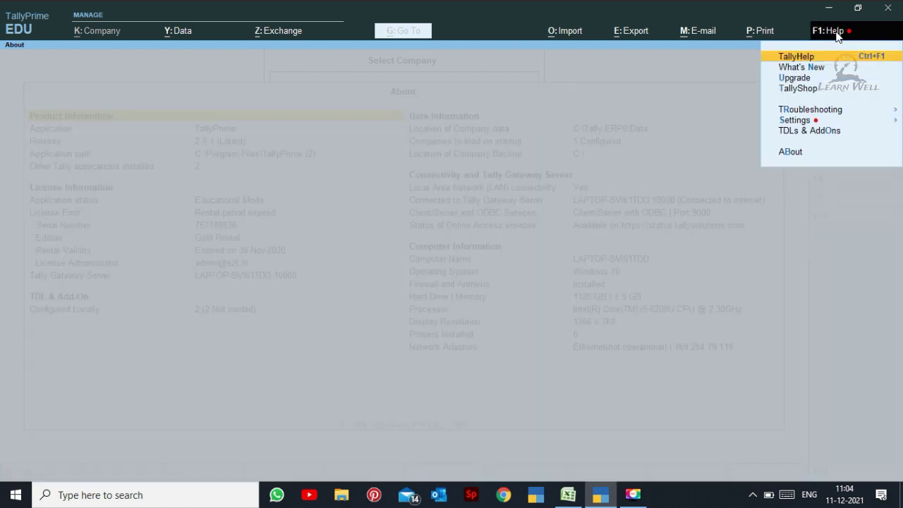
pyautogui.click(797, 121)
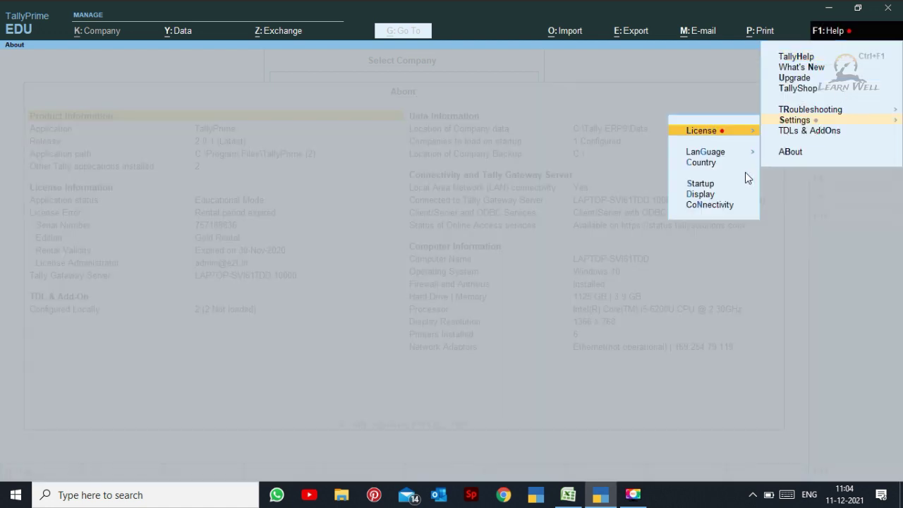
pyautogui.click(708, 206)
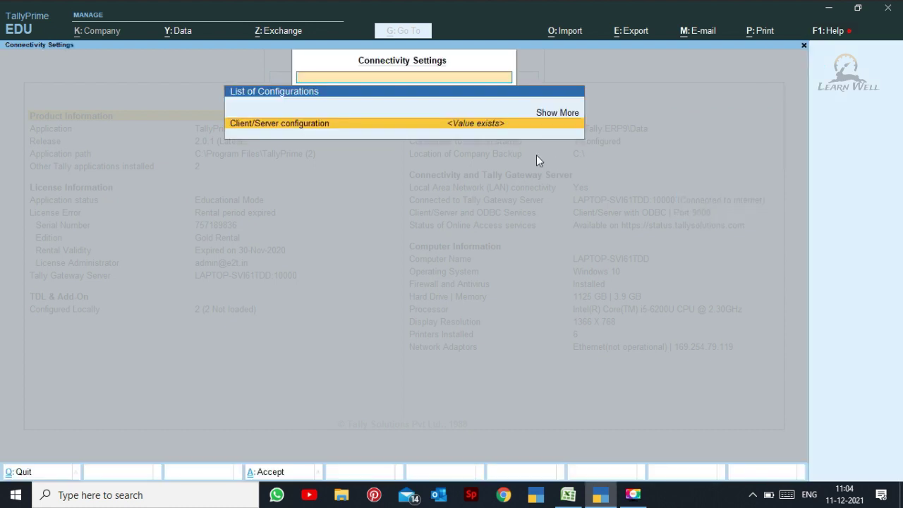
pyautogui.press('Return')
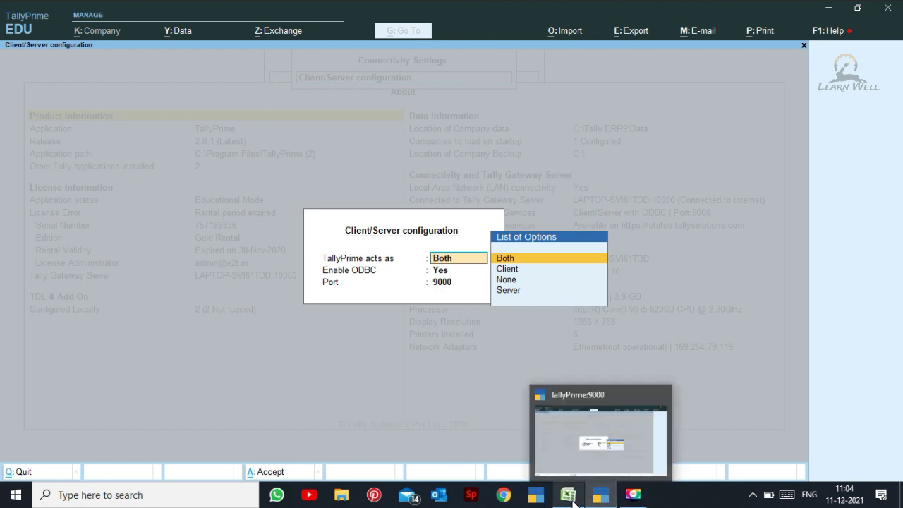
# - Return to the Excel workbook and set the Tally ODBC port to 9005 in the ODBC dialog, applying the change
pyautogui.moveTo(573, 500)
pyautogui.click(550, 423)
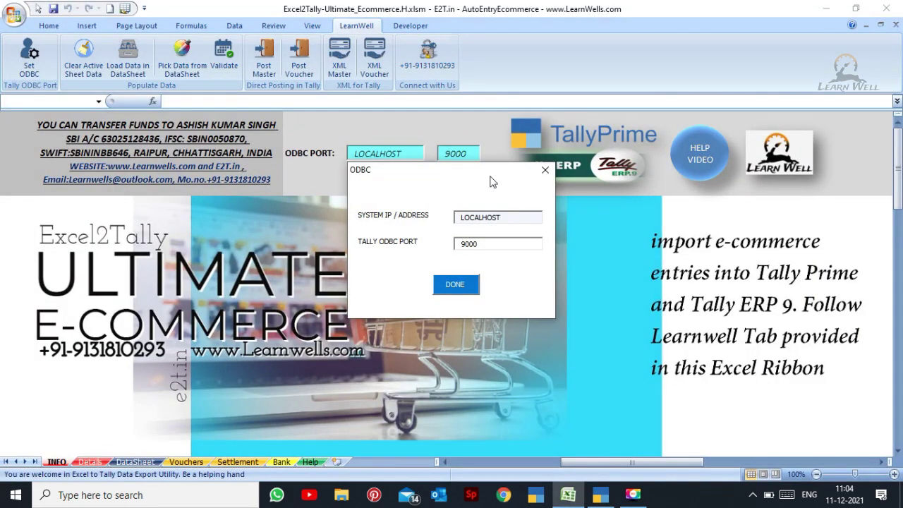
pyautogui.click(482, 243)
pyautogui.press('BackSpace')
pyautogui.click(465, 285)
pyautogui.click(465, 285)
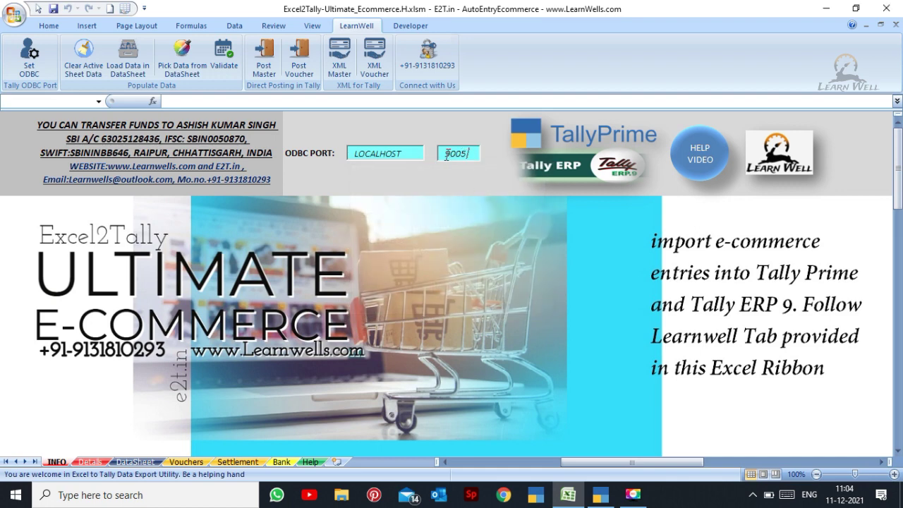
# - Reopen the ODBC settings and replace the system IP address with 174.145.46.117
pyautogui.click(29, 55)
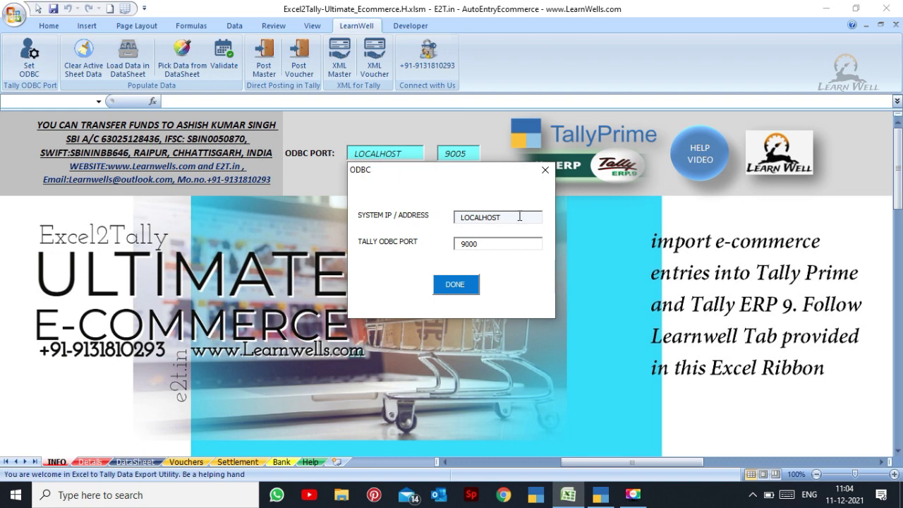
pyautogui.moveTo(519, 216); pyautogui.dragTo(360, 229)
pyautogui.write('174.145')
pyautogui.write('6')
pyautogui.write('6.11')
pyautogui.write('7')
# - Set the Tally ODBC port to 9001 and apply the ODBC settings
pyautogui.click(485, 245)
pyautogui.moveTo(485, 245); pyautogui.dragTo(455, 245)
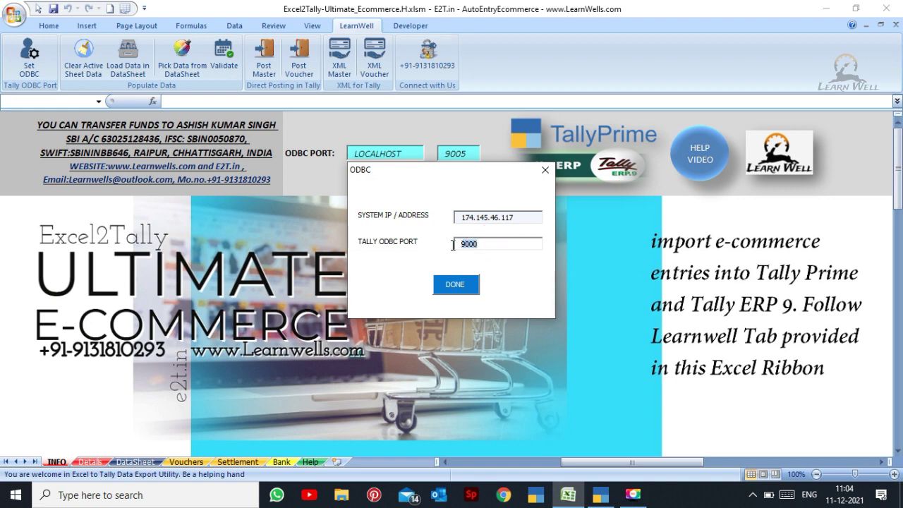
pyautogui.write('9005')
pyautogui.press('BackSpace')
pyautogui.write('1')
pyautogui.click(460, 284)
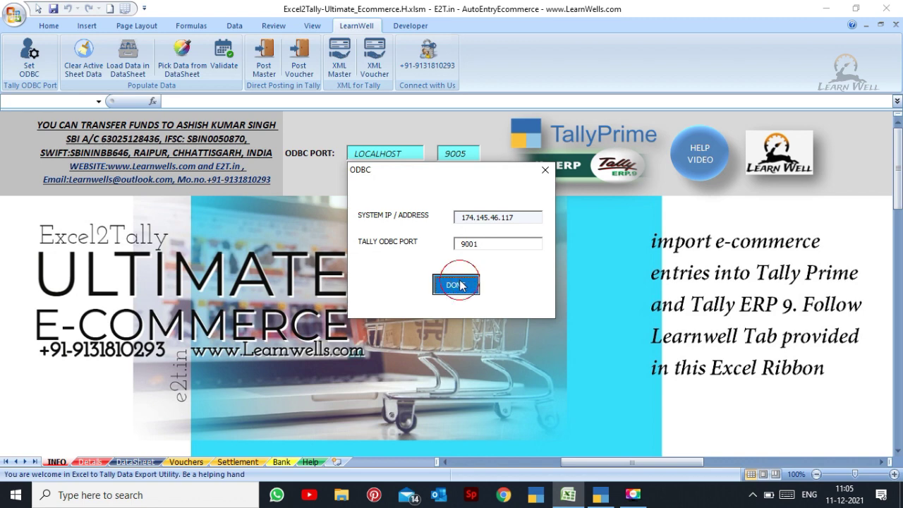
pyautogui.click(460, 286)
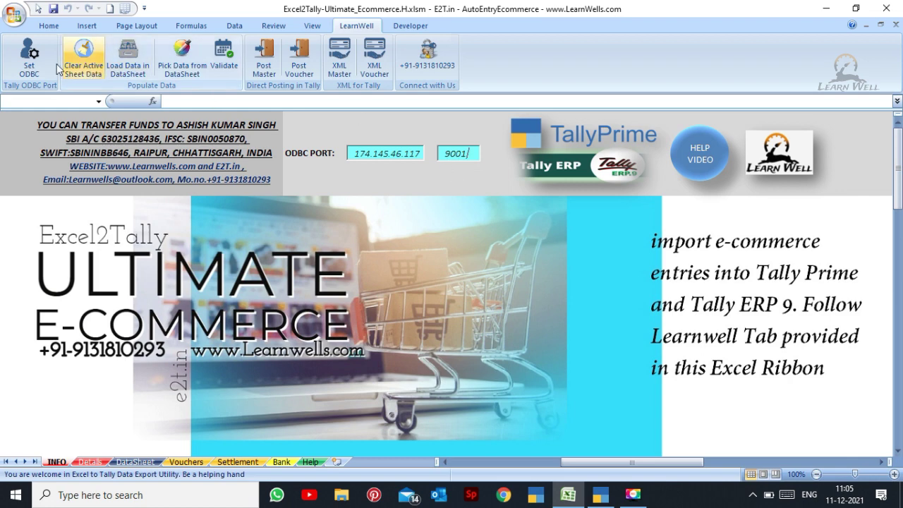
# - Reset the ODBC connection to the default LOCALHOST address and port 9000
pyautogui.click(29, 56)
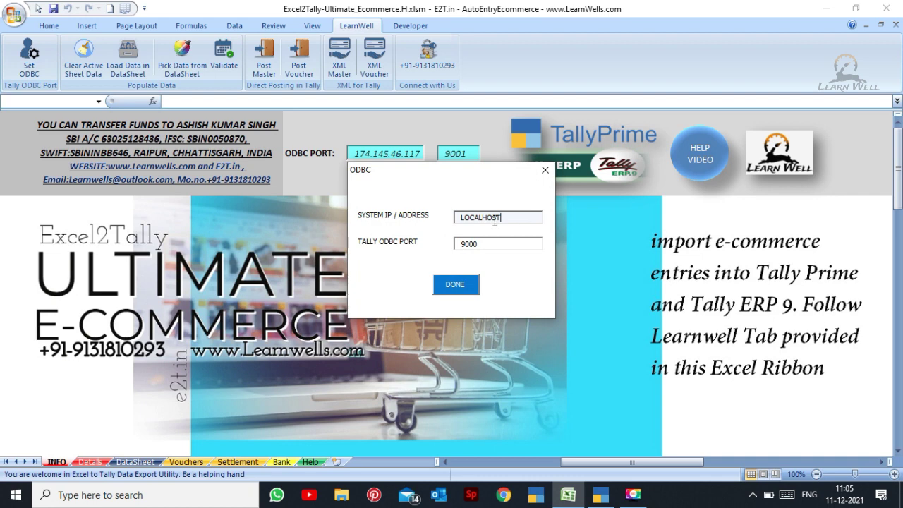
pyautogui.click(457, 285)
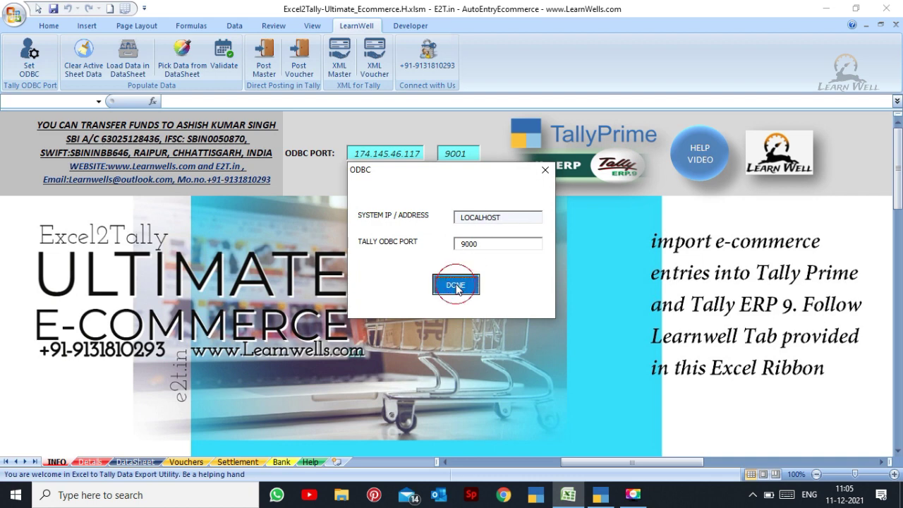
pyautogui.click(460, 285)
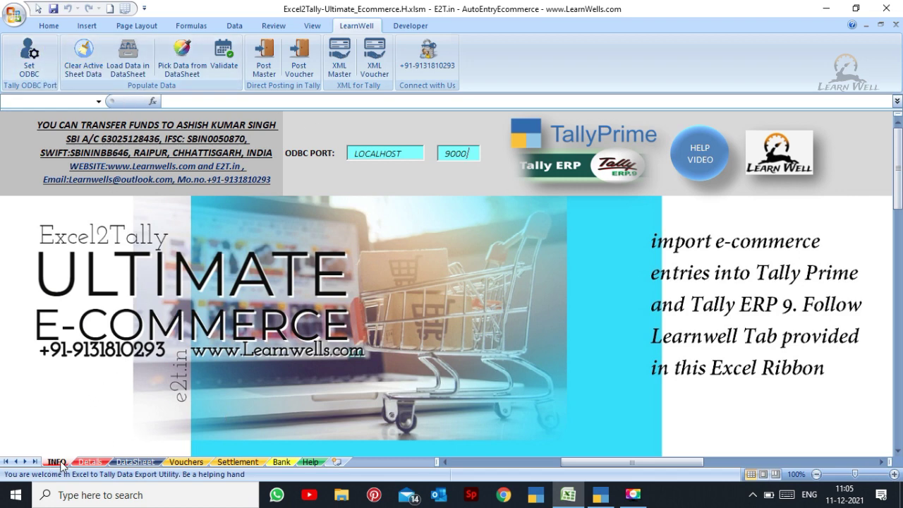
pyautogui.click(476, 180)
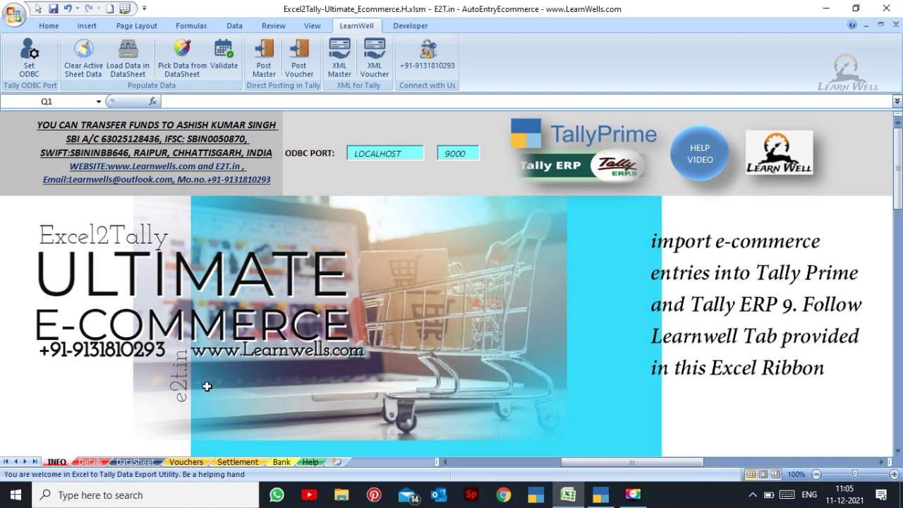
# - Open the Details sheet and review the name, GST number and GST state under Your Company Details
pyautogui.click(91, 463)
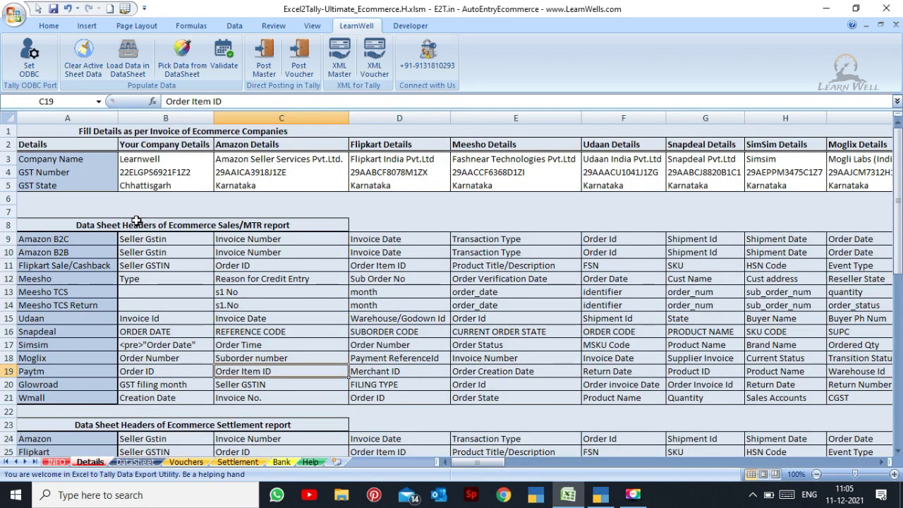
pyautogui.click(171, 171)
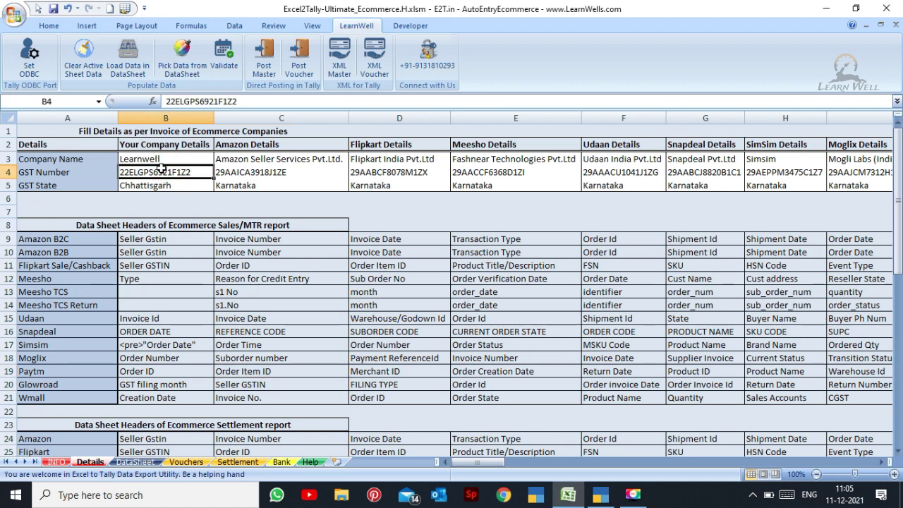
pyautogui.click(127, 152)
pyautogui.moveTo(129, 172); pyautogui.dragTo(128, 184)
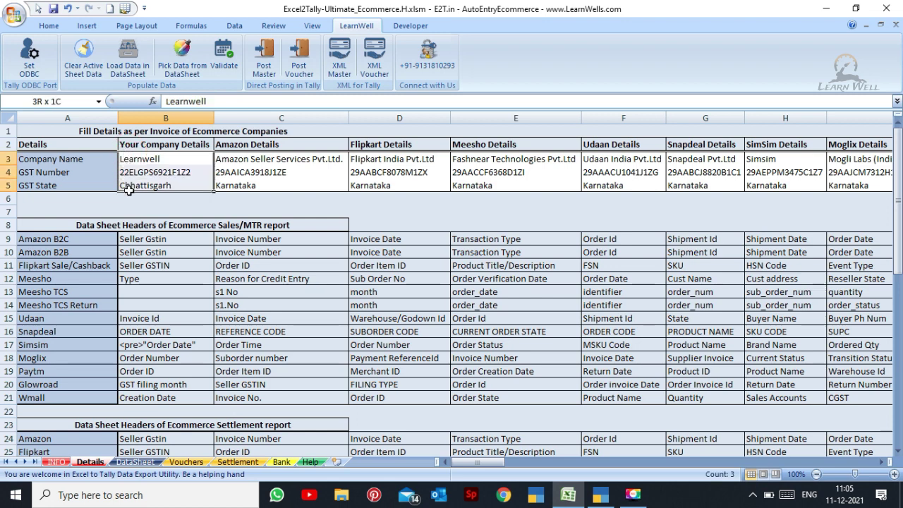
pyautogui.click(155, 144)
pyautogui.moveTo(155, 144); pyautogui.dragTo(156, 185)
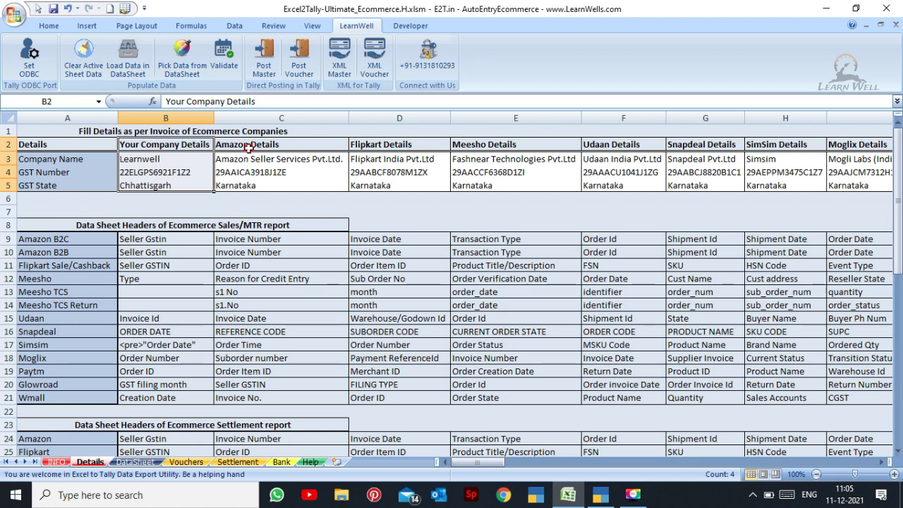
# - Examine the company details of the e-commerce marketplaces in row 3, from Amazon across to Glowroad, and return to the first column
pyautogui.moveTo(245, 147); pyautogui.dragTo(246, 187)
pyautogui.click(381, 145)
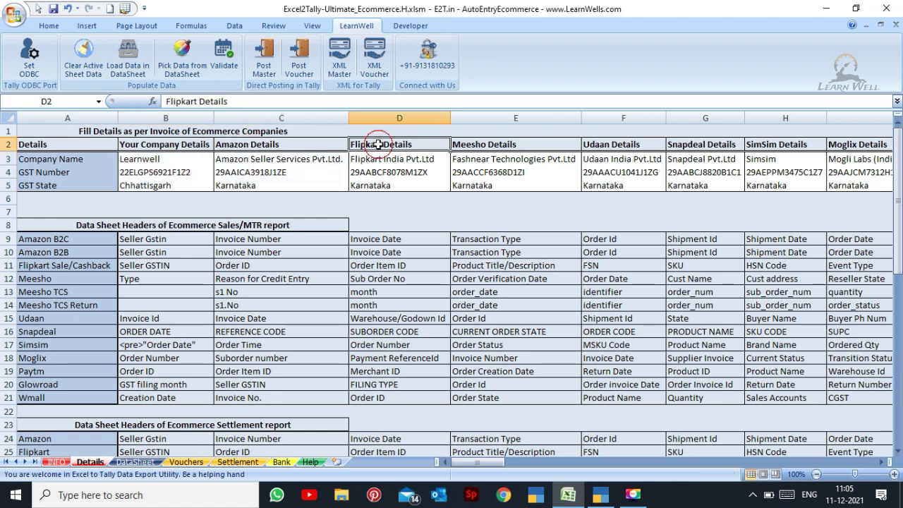
pyautogui.click(477, 132)
pyautogui.click(603, 161)
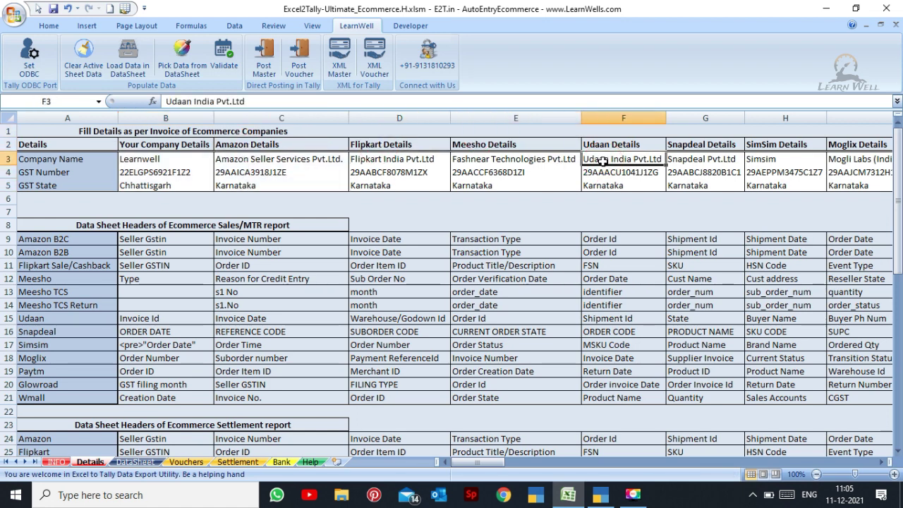
pyautogui.press('Right')
pyautogui.press('Right')
pyautogui.press('Right')
pyautogui.press('Right')
pyautogui.press('Right')
pyautogui.press('Right')
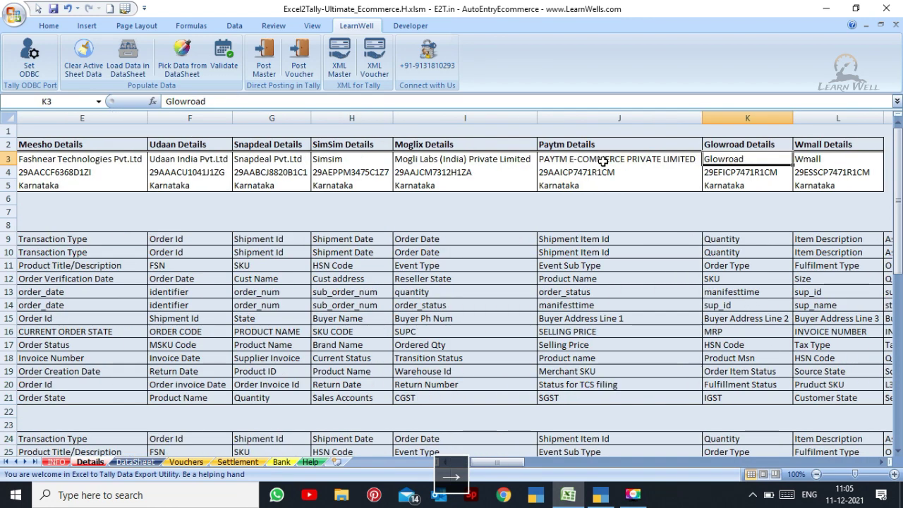
pyautogui.press('Left')
pyautogui.press('Left')
pyautogui.press('Left')
pyautogui.press('Left')
pyautogui.press('Left')
pyautogui.press('Left')
pyautogui.press('Left')
pyautogui.press('Left')
pyautogui.press('Left')
pyautogui.press('Left')
pyautogui.press('Left')
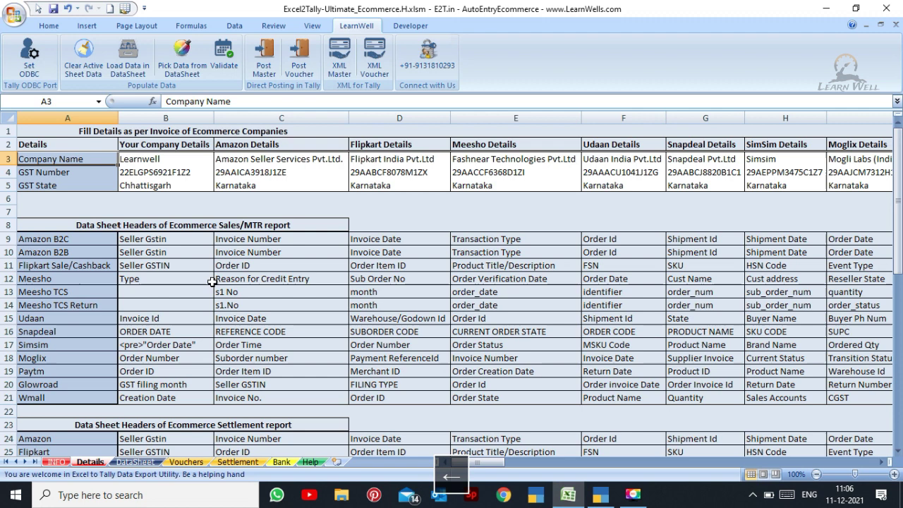
# - Review the sales/MTR report header rows on the Details sheet, from Amazon B2C down to Moglix
pyautogui.click(62, 239)
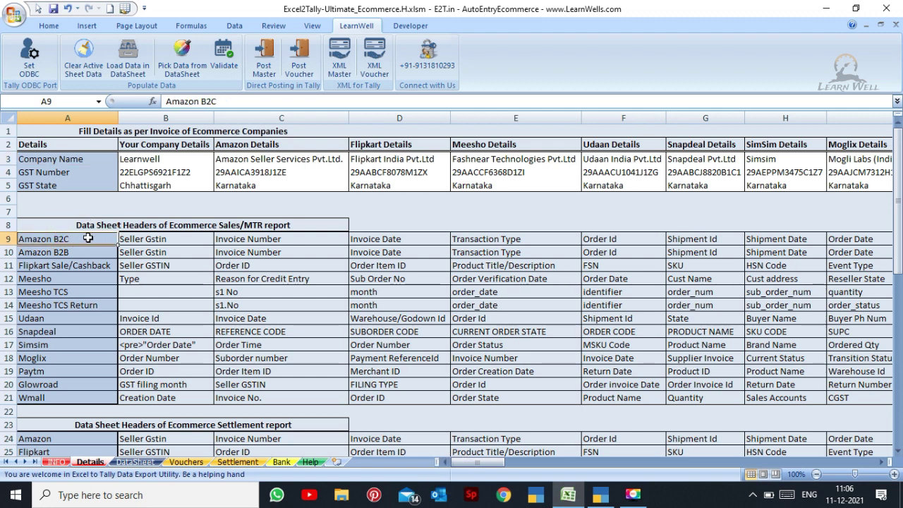
pyautogui.moveTo(85, 239); pyautogui.dragTo(88, 357)
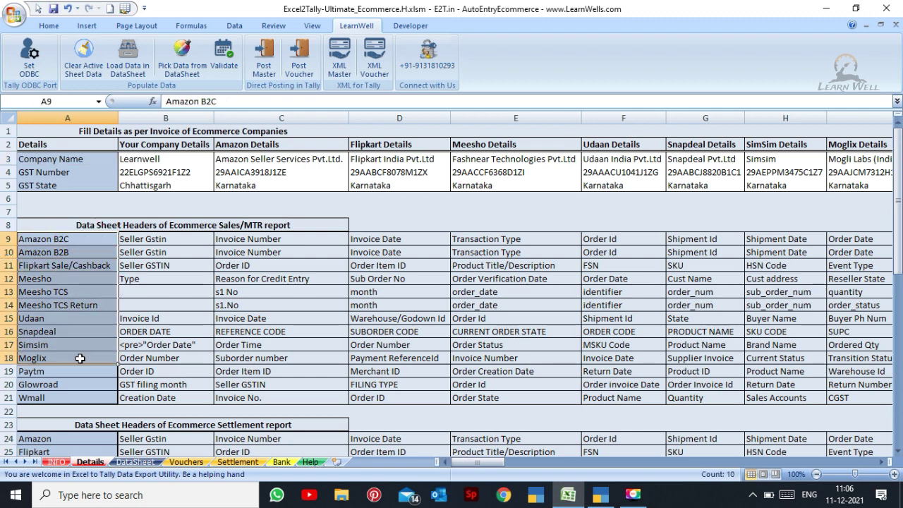
pyautogui.click(165, 303)
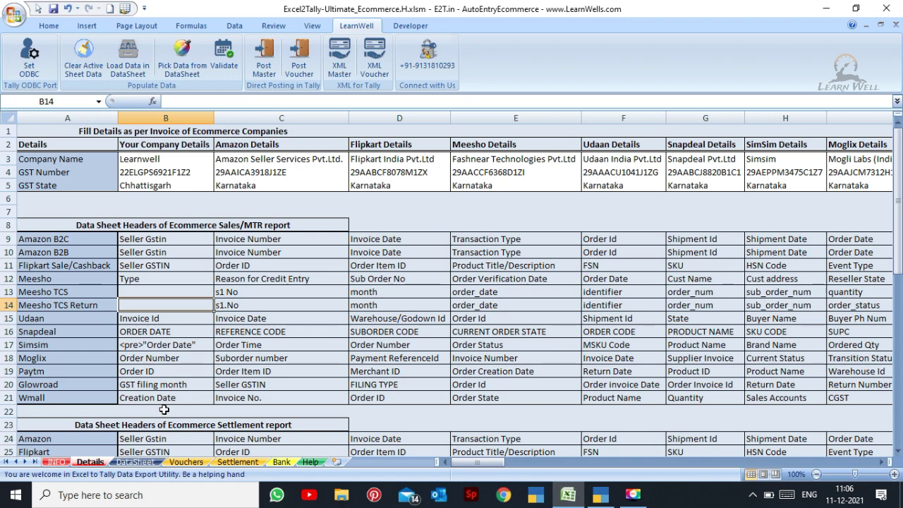
# - Open the DataSheet sheet and review its header row from Order Date to Product Name
pyautogui.click(138, 462)
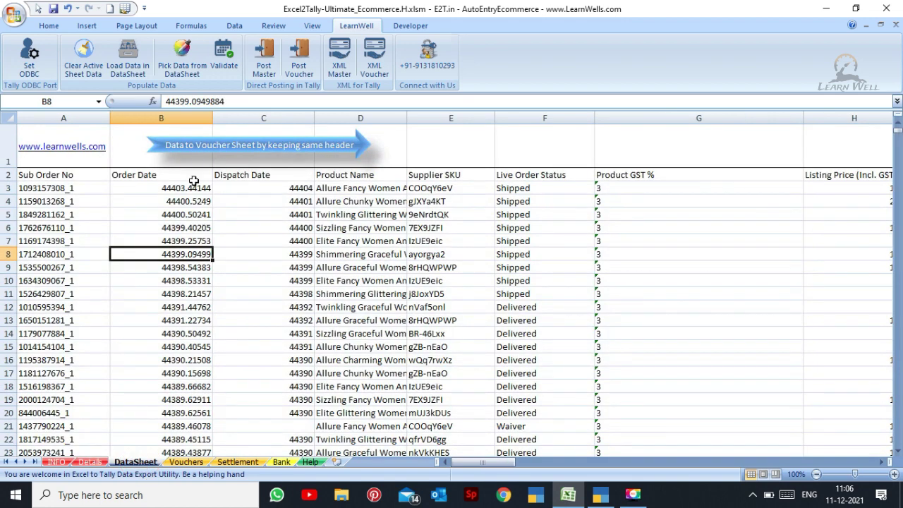
pyautogui.click(161, 177)
pyautogui.moveTo(161, 177); pyautogui.dragTo(372, 176)
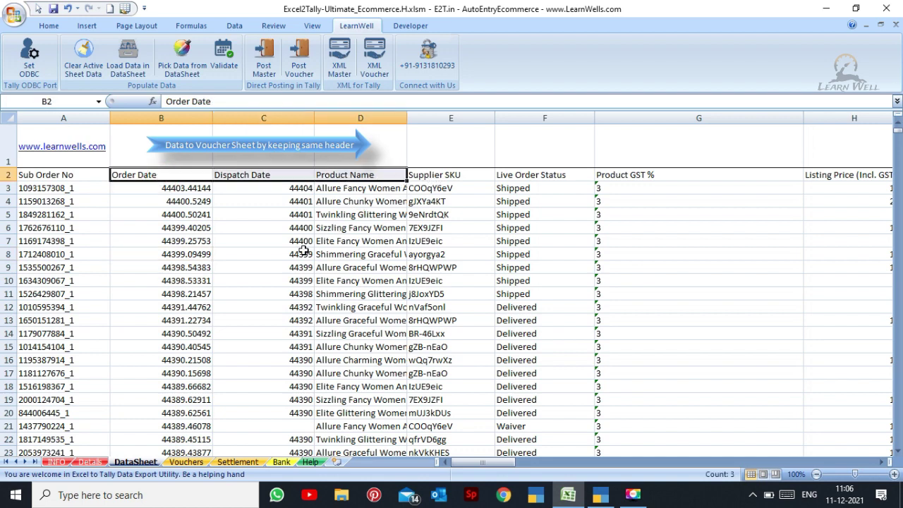
# - Return to the Details sheet and review the sales/MTR report rows from Amazon B2C down to Udaan, including both Meesho TCS rows
pyautogui.click(103, 462)
pyautogui.click(97, 244)
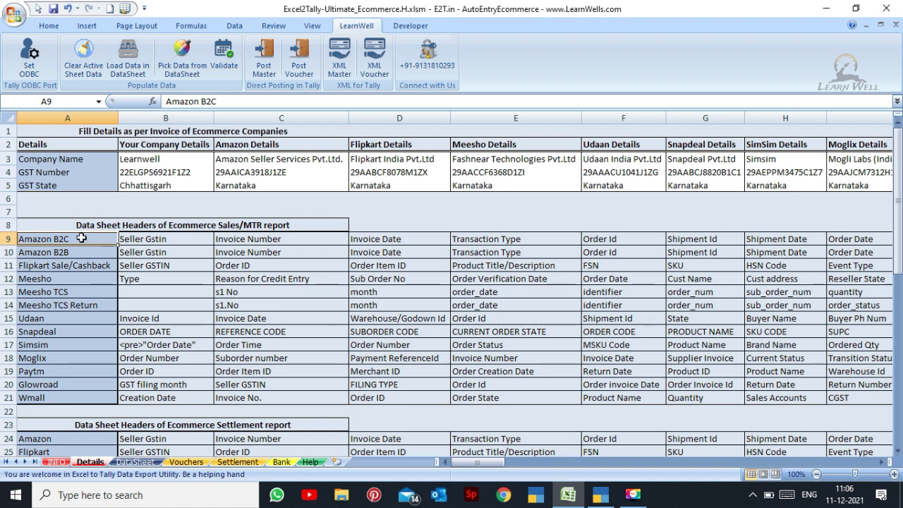
pyautogui.click(82, 265)
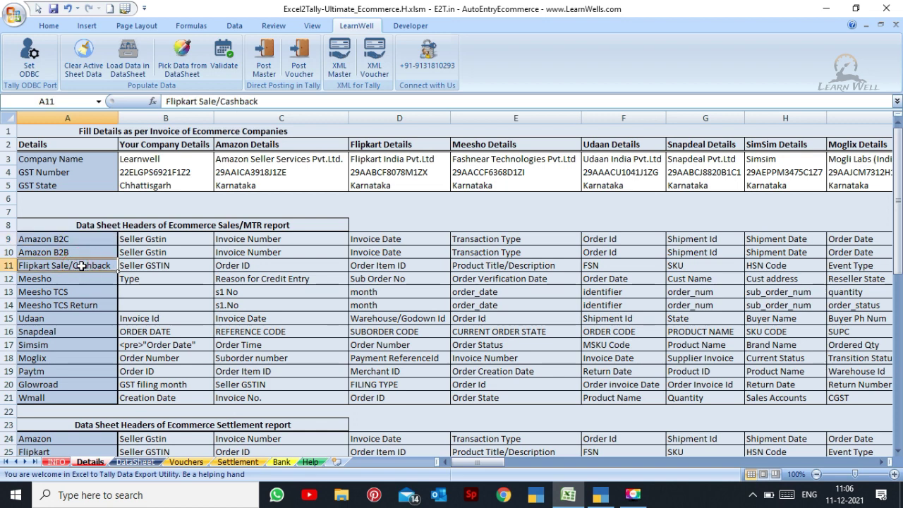
pyautogui.click(69, 280)
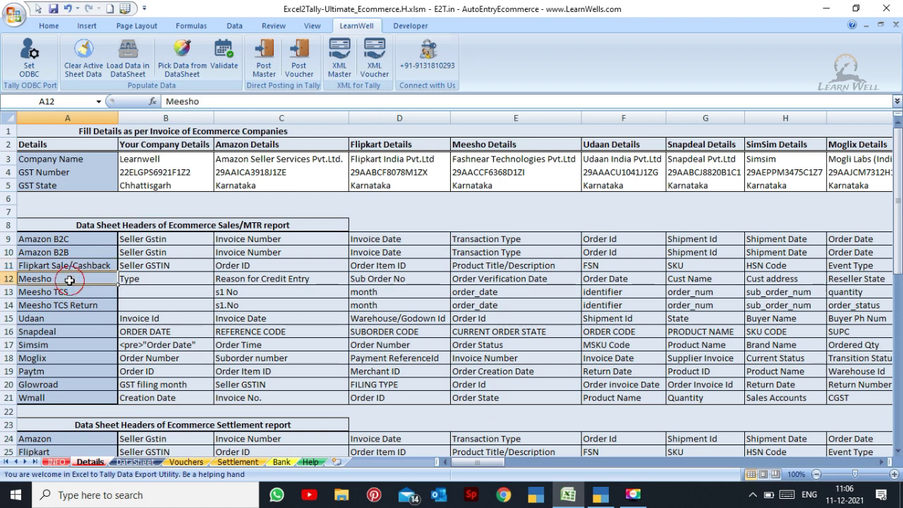
pyautogui.moveTo(77, 292); pyautogui.dragTo(78, 305)
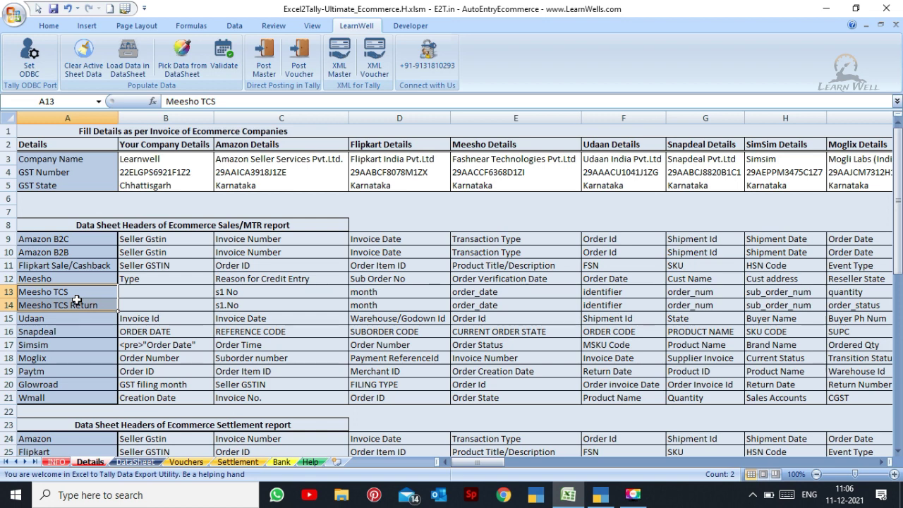
pyautogui.click(64, 280)
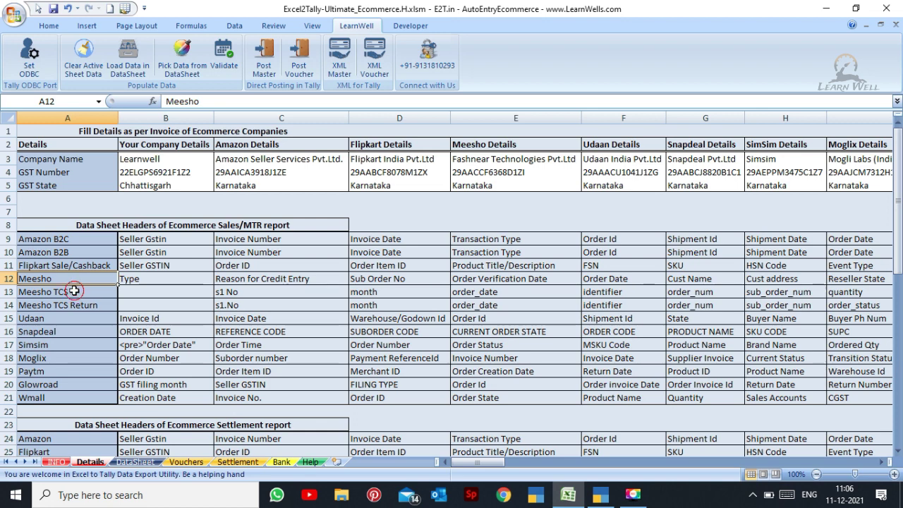
pyautogui.click(74, 291)
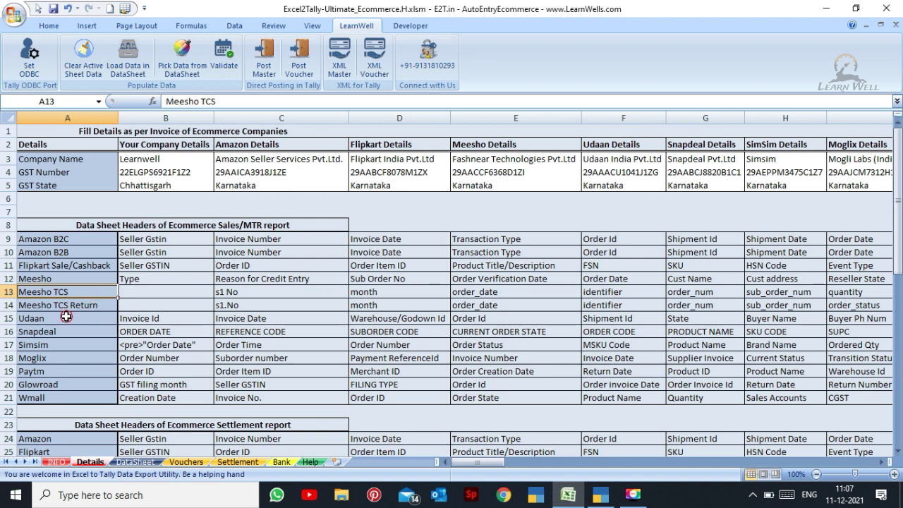
pyautogui.click(66, 316)
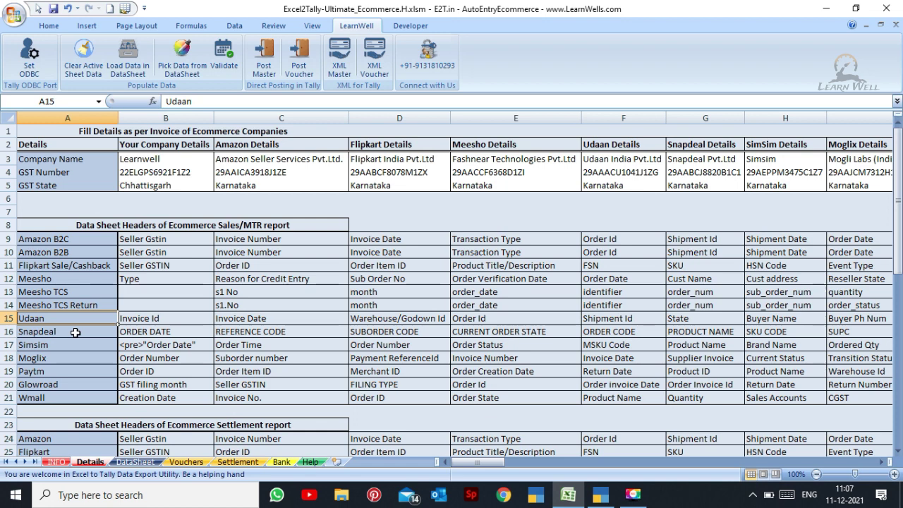
# - Review the name, GST number and GST state of your own company and of Amazon, Flipkart and Meesho
pyautogui.click(173, 164)
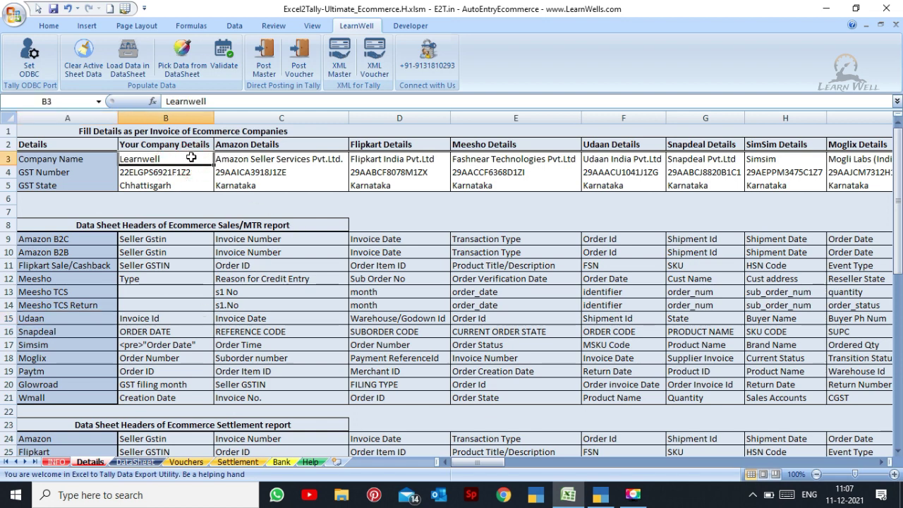
pyautogui.moveTo(192, 164); pyautogui.dragTo(189, 195)
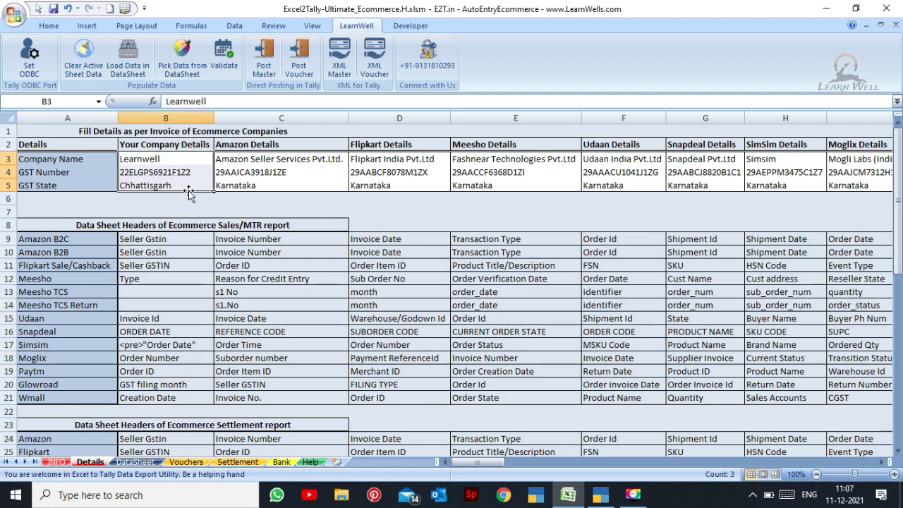
pyautogui.click(254, 159)
pyautogui.moveTo(254, 159); pyautogui.dragTo(488, 174)
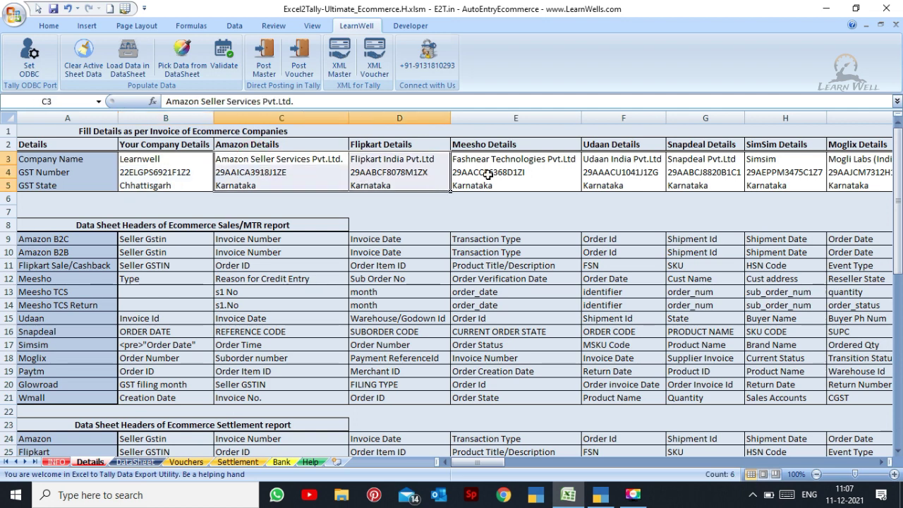
pyautogui.click(487, 174)
pyautogui.click(413, 173)
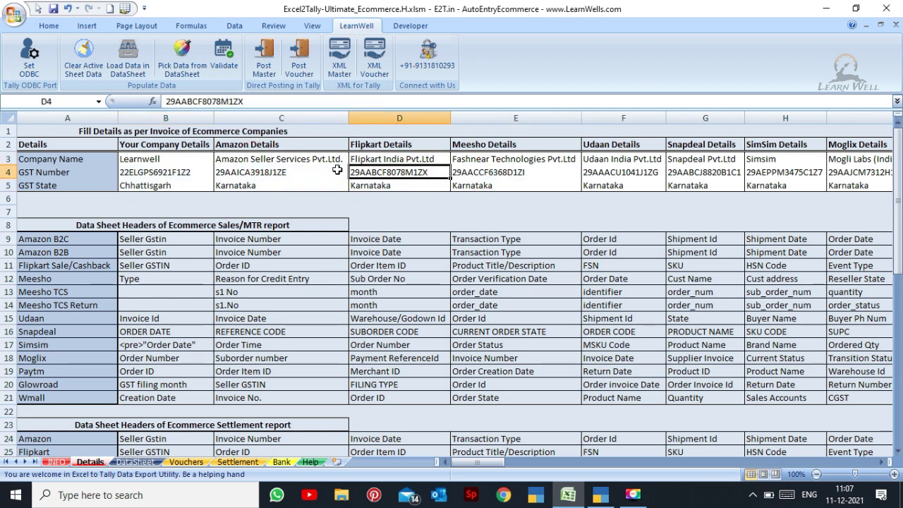
# - Check the GST numbers and states in the Amazon, Flipkart and Meesho columns and save the workbook
pyautogui.click(295, 174)
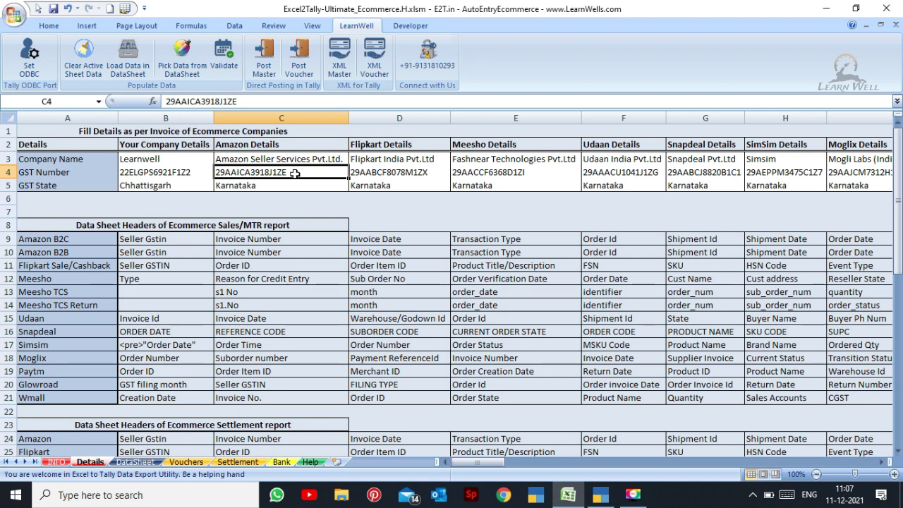
pyautogui.click(277, 184)
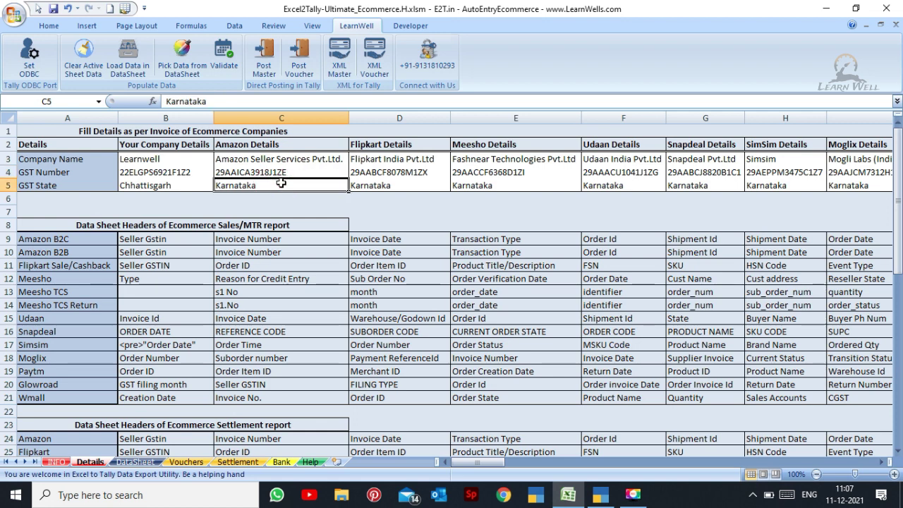
pyautogui.click(382, 186)
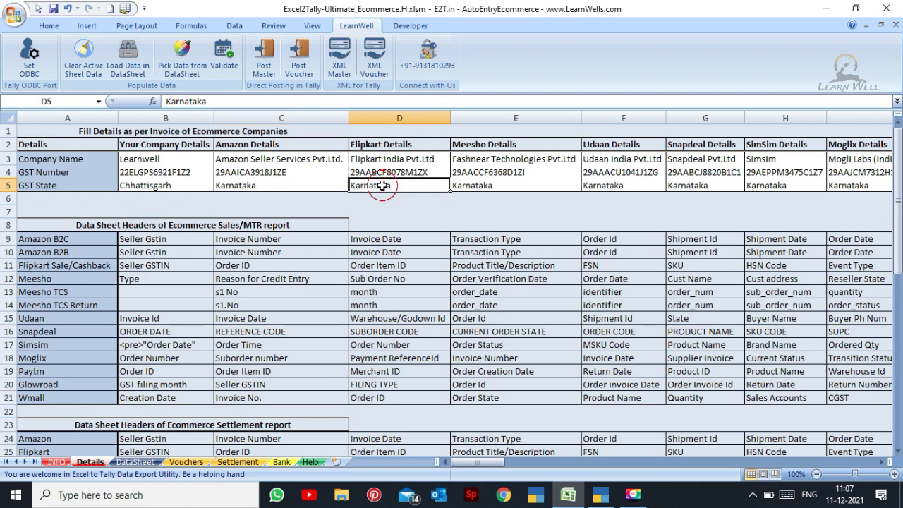
pyautogui.click(493, 172)
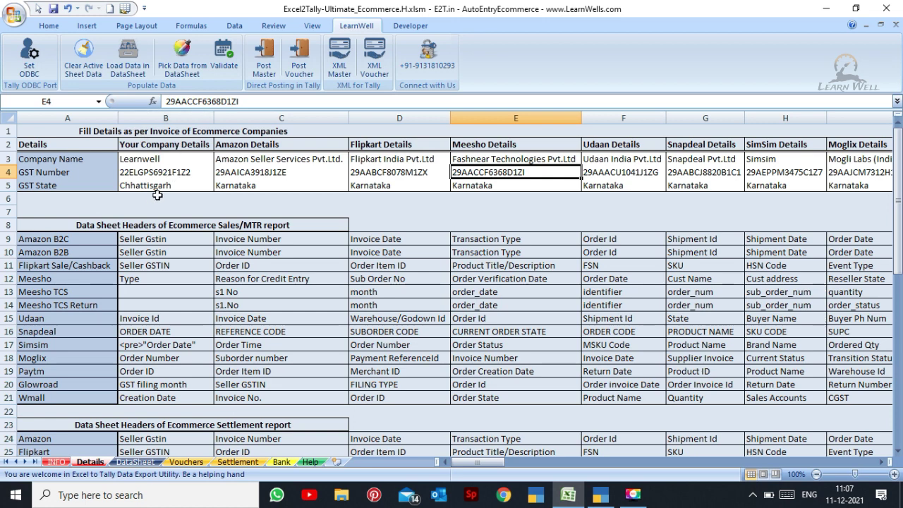
pyautogui.click(53, 8)
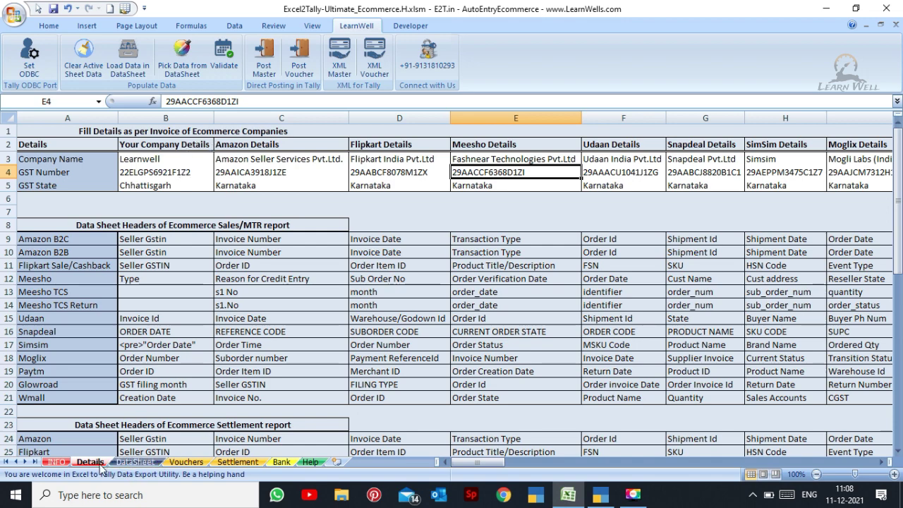
# - Open the DataSheet sheet and examine the loaded columns across to Recovery (No GST), returning to the Sub Order No column
pyautogui.click(134, 462)
pyautogui.click(224, 280)
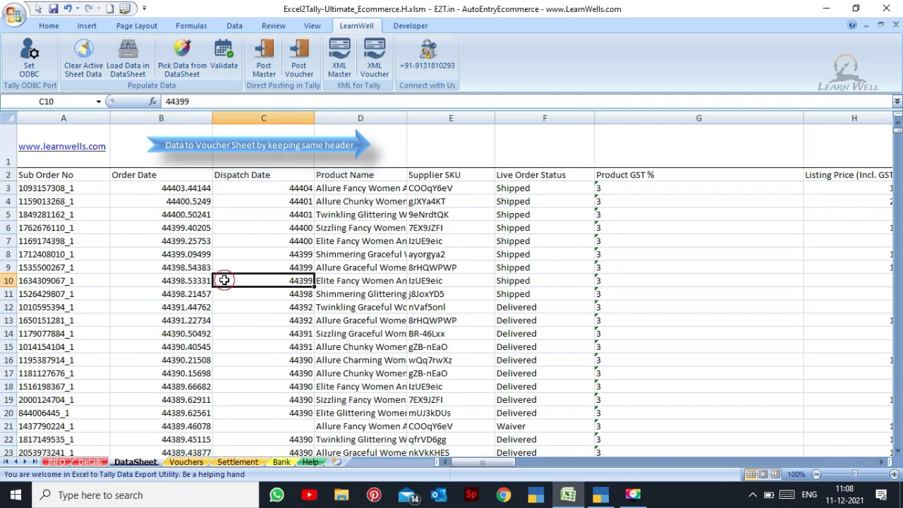
pyautogui.press('Left')
pyautogui.press('Left')
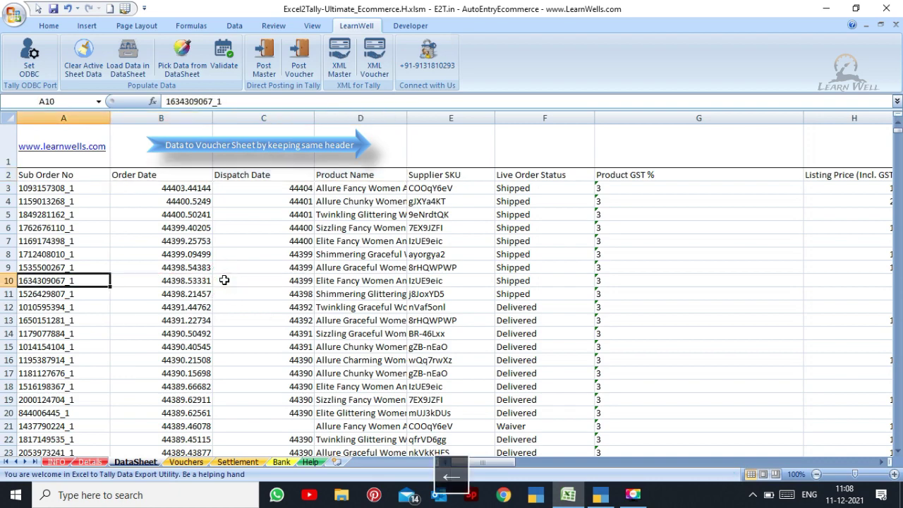
pyautogui.click(319, 239)
pyautogui.press('Right')
pyautogui.press('Right')
pyautogui.press('Right')
pyautogui.press('Right')
pyautogui.press('Right')
pyautogui.press('Right')
pyautogui.press('Right')
pyautogui.press('Right')
pyautogui.press('Right')
pyautogui.press('Right')
pyautogui.press('Right')
pyautogui.press('Right')
pyautogui.press('Right')
pyautogui.press('Right')
pyautogui.press('Right')
pyautogui.press('Right')
pyautogui.press('Right')
pyautogui.press('Right')
pyautogui.press('Right')
pyautogui.press('Right')
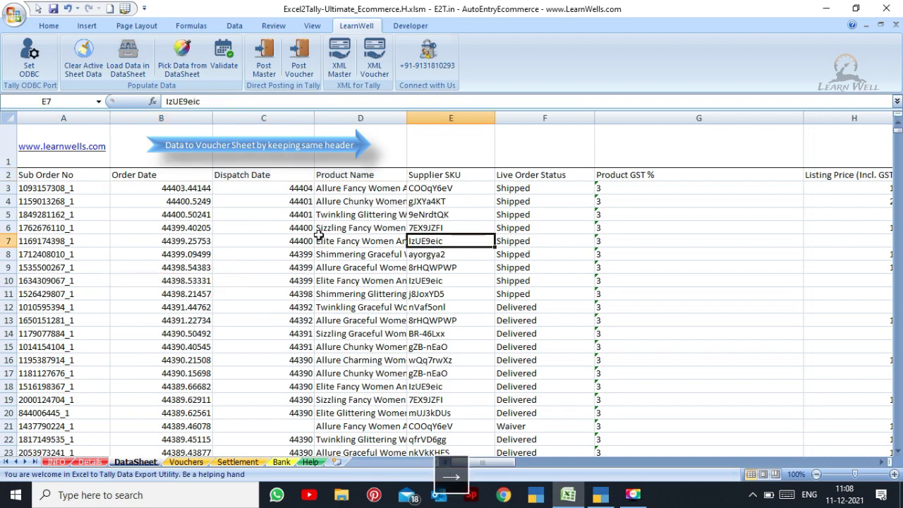
pyautogui.press('Right')
pyautogui.press('Right')
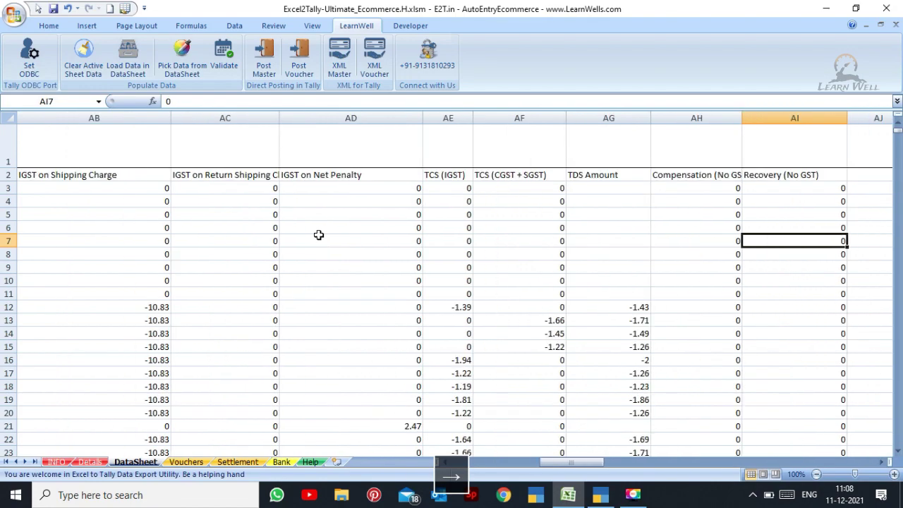
pyautogui.press('Right')
pyautogui.press('Right')
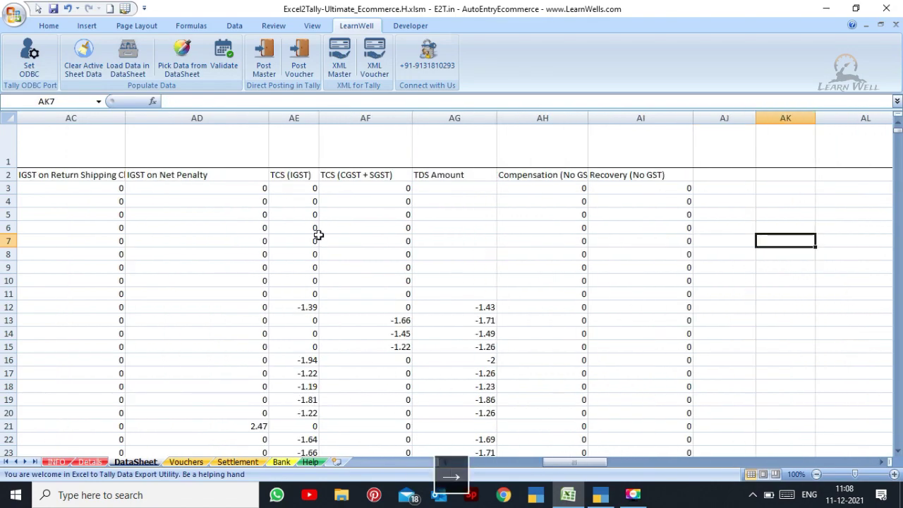
pyautogui.press('Left')
pyautogui.press('Left')
pyautogui.press('Left')
pyautogui.press('Left')
pyautogui.press('Left')
pyautogui.press('Left')
pyautogui.press('Left')
pyautogui.press('Left')
pyautogui.press('Left')
pyautogui.press('Left')
pyautogui.press('Left')
pyautogui.press('Left')
pyautogui.press('Left')
pyautogui.press('Left')
pyautogui.press('Left')
pyautogui.press('Left')
pyautogui.press('Left')
pyautogui.press('Left')
pyautogui.press('Left')
pyautogui.press('Left')
pyautogui.press('Left')
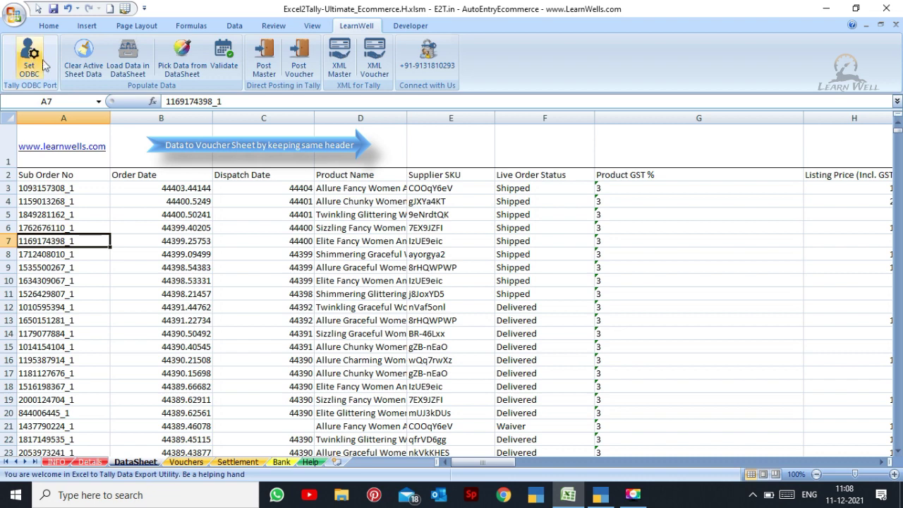
# - Look through the Vouchers, Settlement and Bank sheets and return to the DataSheet sheet
pyautogui.click(99, 64)
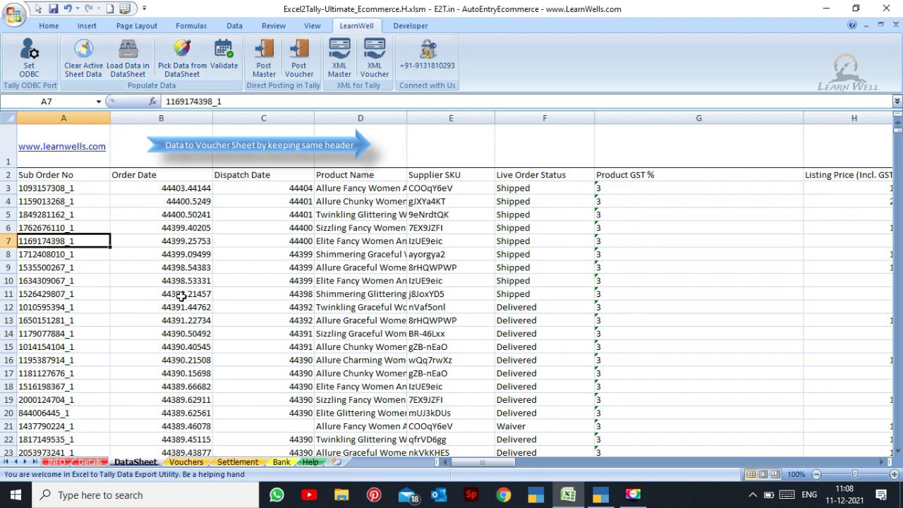
pyautogui.click(180, 462)
pyautogui.click(233, 462)
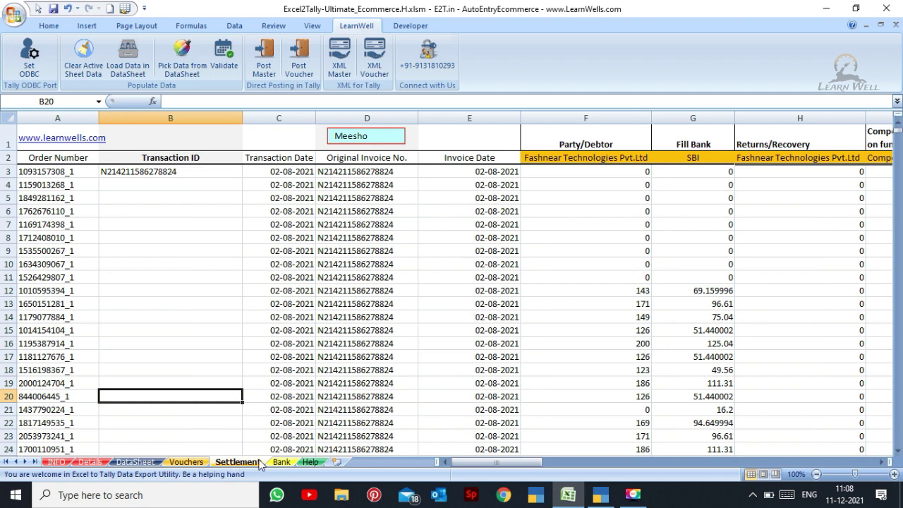
pyautogui.click(281, 462)
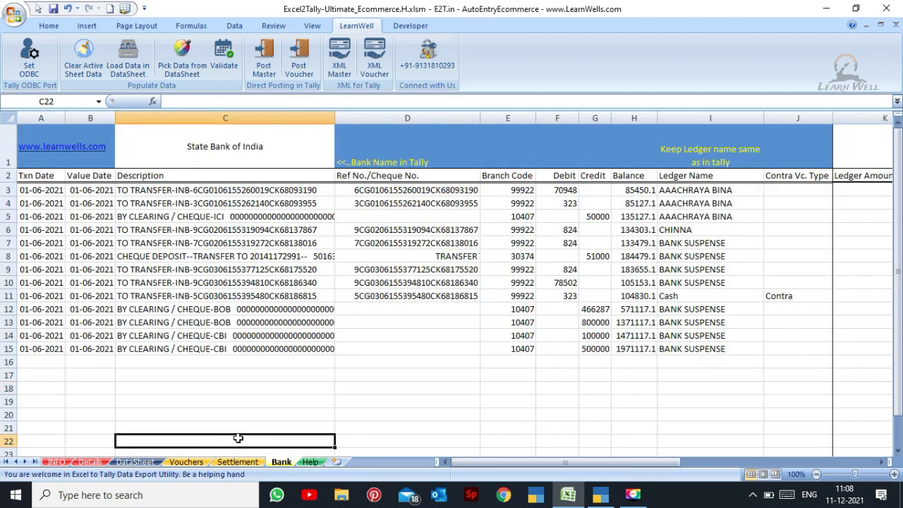
pyautogui.click(185, 462)
pyautogui.click(136, 462)
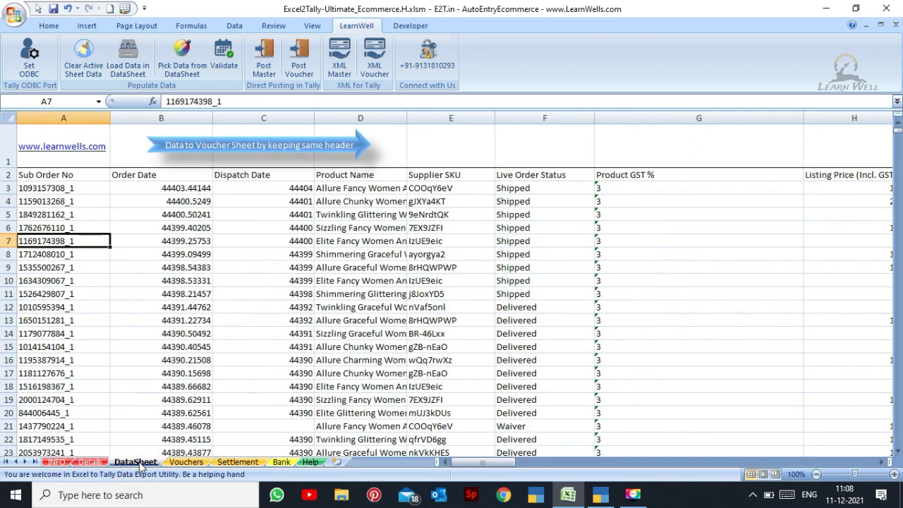
# - Clear all existing data from the DataSheet sheet
pyautogui.click(151, 358)
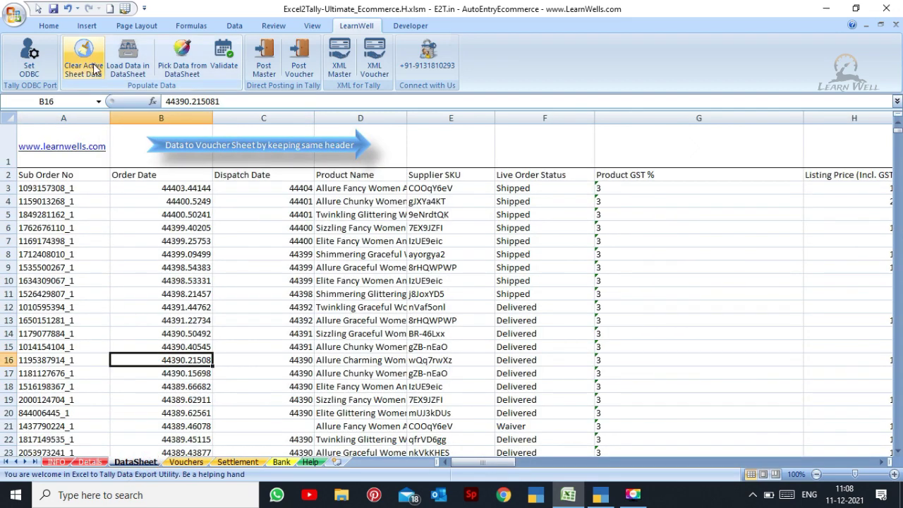
pyautogui.click(85, 200)
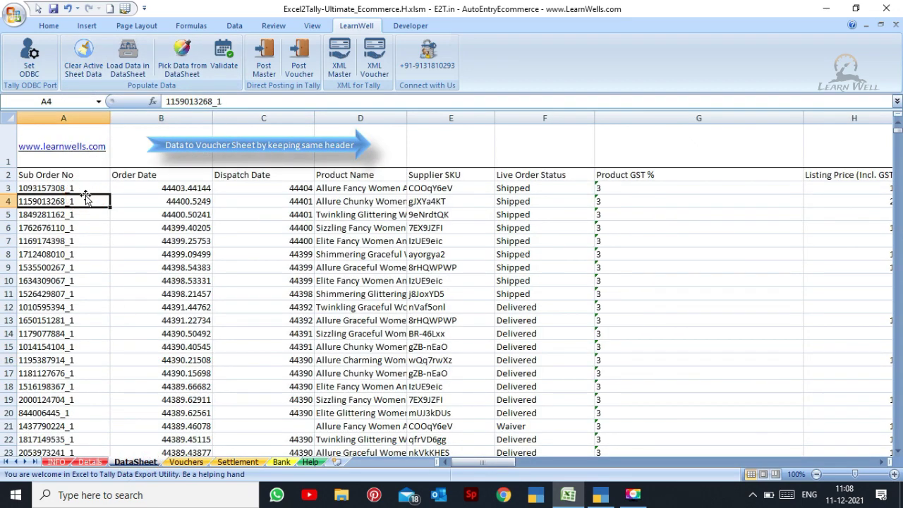
pyautogui.click(84, 62)
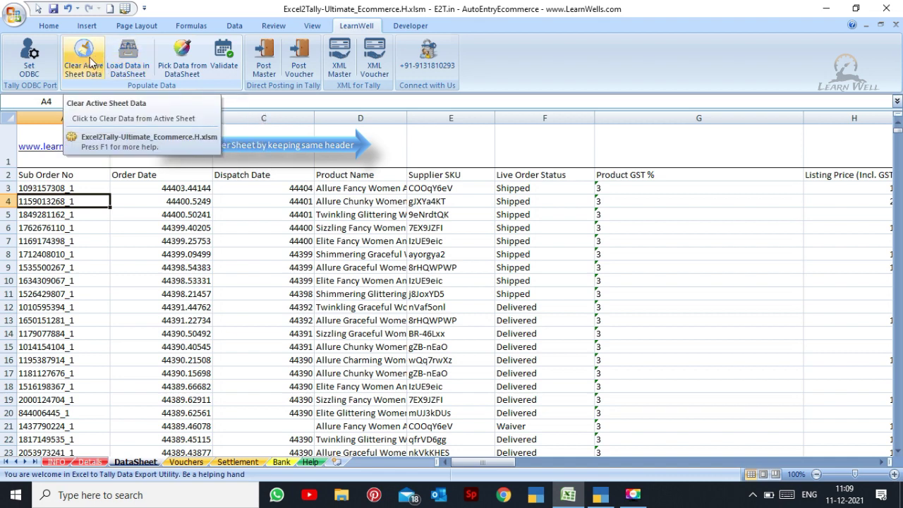
pyautogui.click(91, 62)
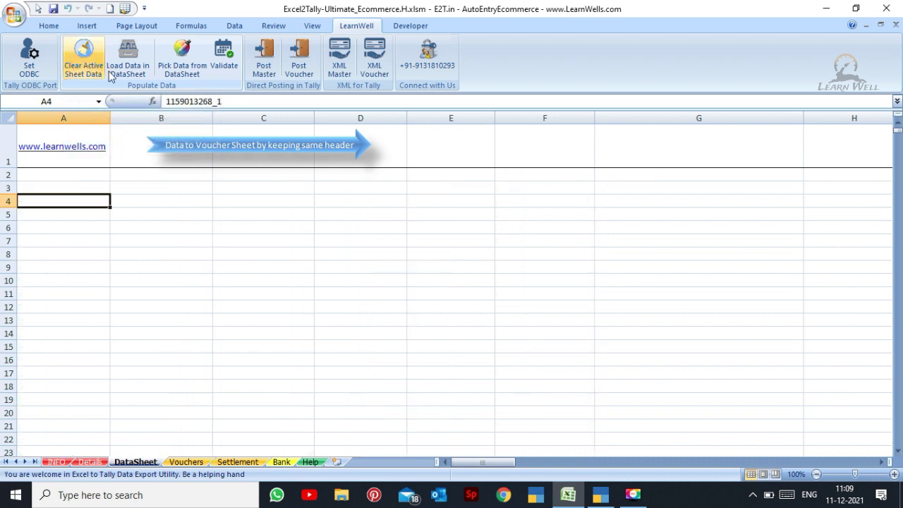
# - Start loading a file into the DataSheet sheet and look through the report files in the meesho new folder
pyautogui.click(197, 220)
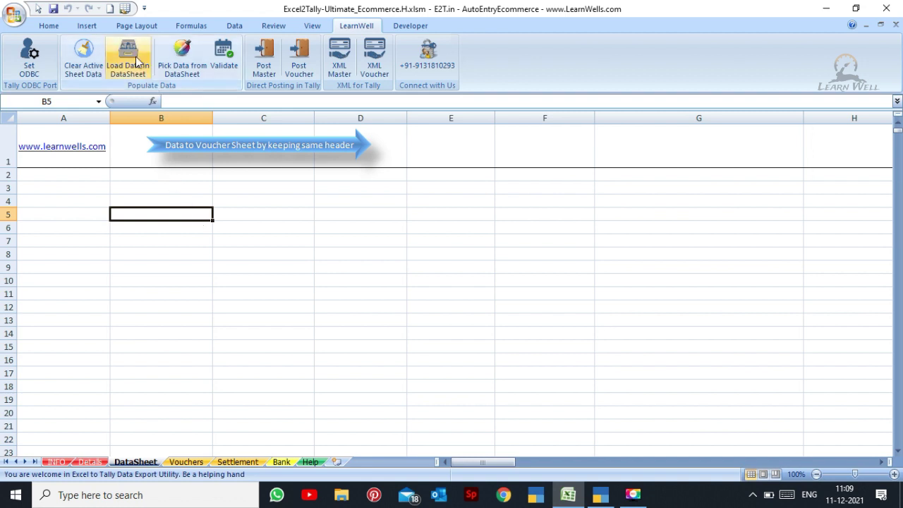
pyautogui.click(80, 237)
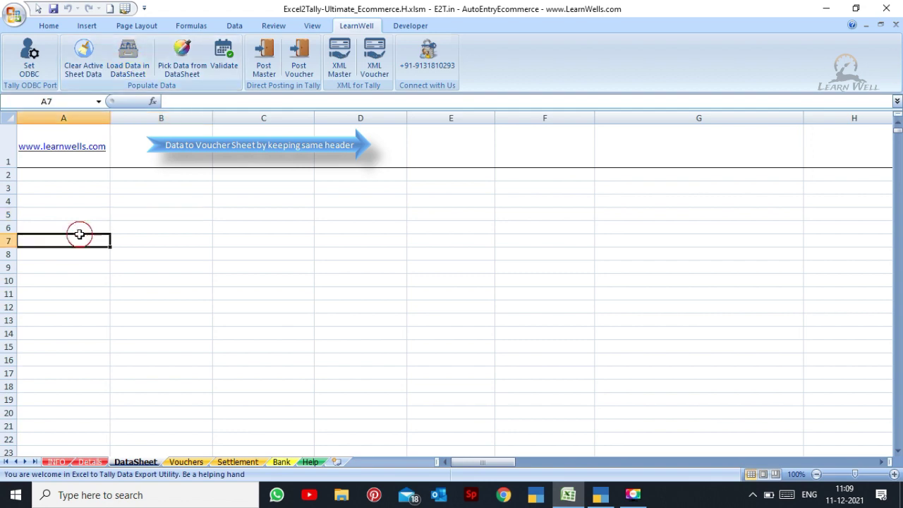
pyautogui.click(132, 66)
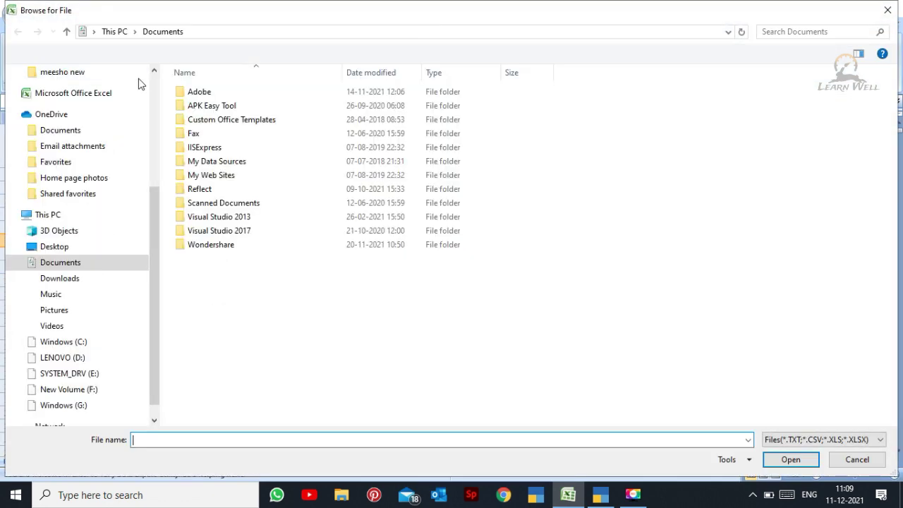
pyautogui.click(155, 225)
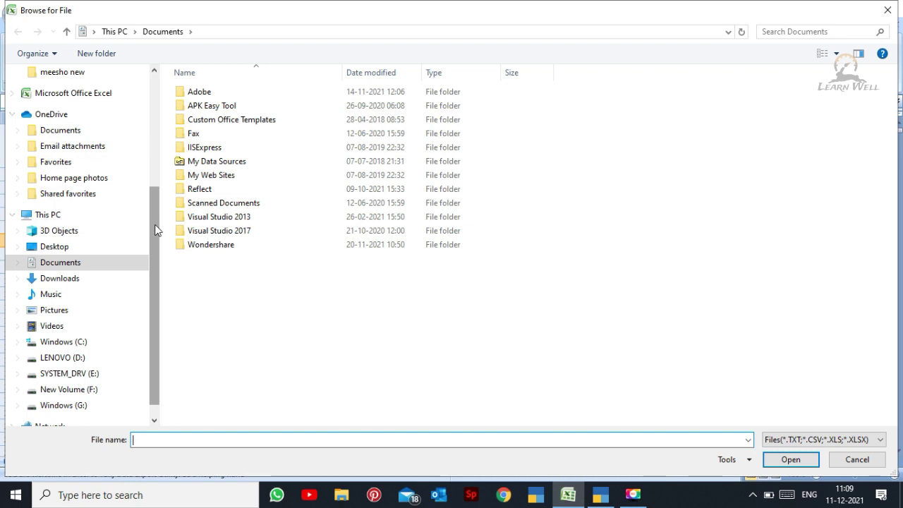
pyautogui.moveTo(155, 225); pyautogui.dragTo(156, 144)
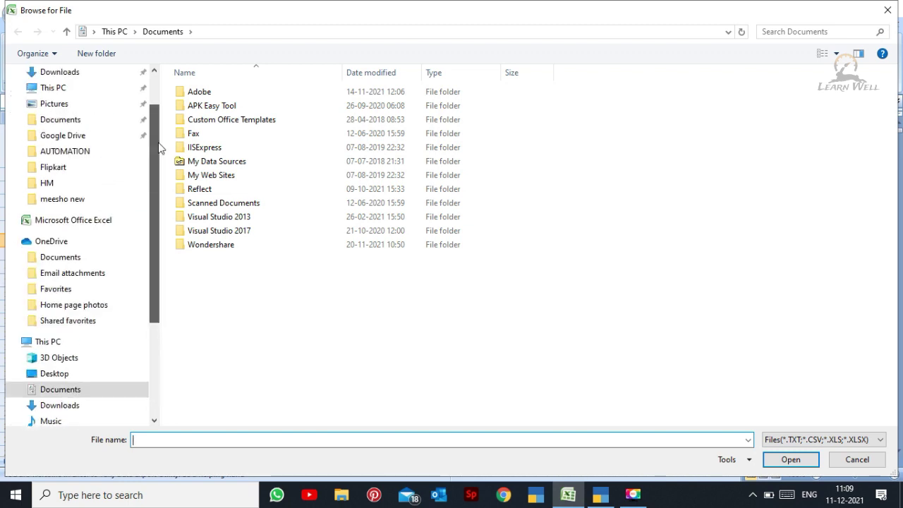
pyautogui.click(64, 201)
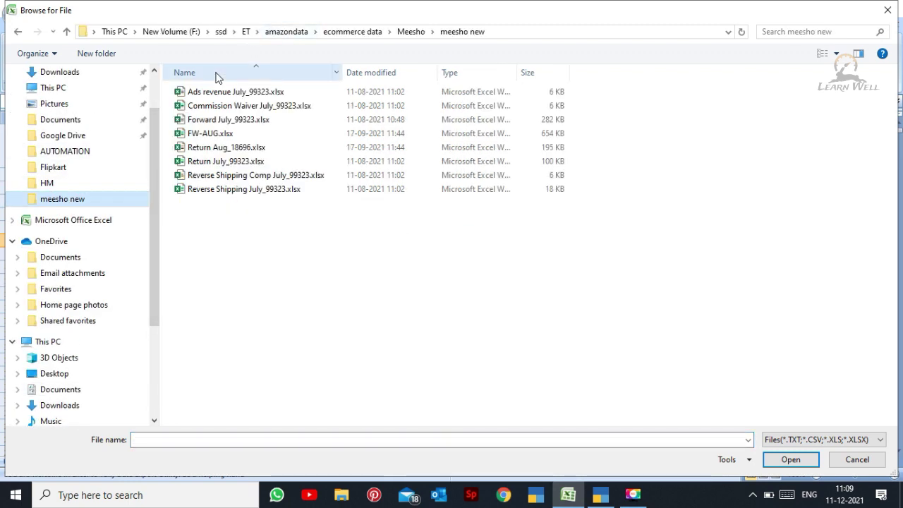
pyautogui.click(236, 134)
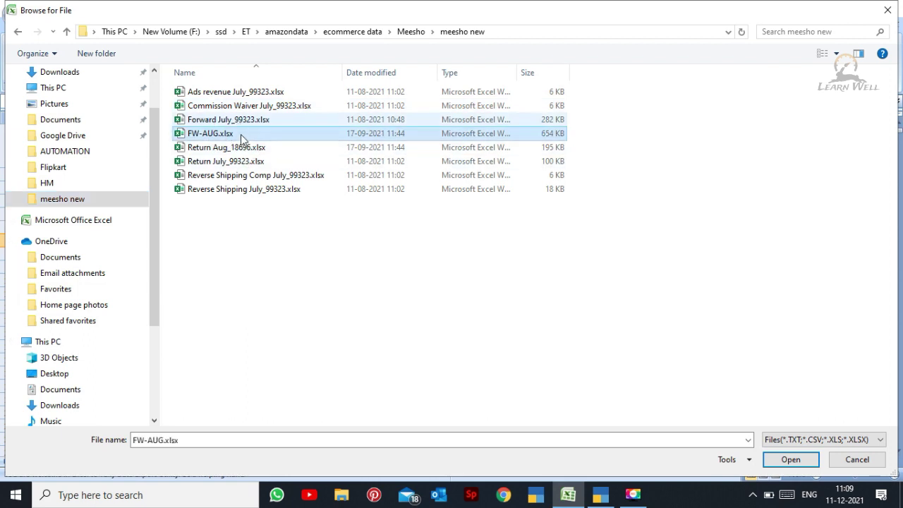
pyautogui.click(243, 162)
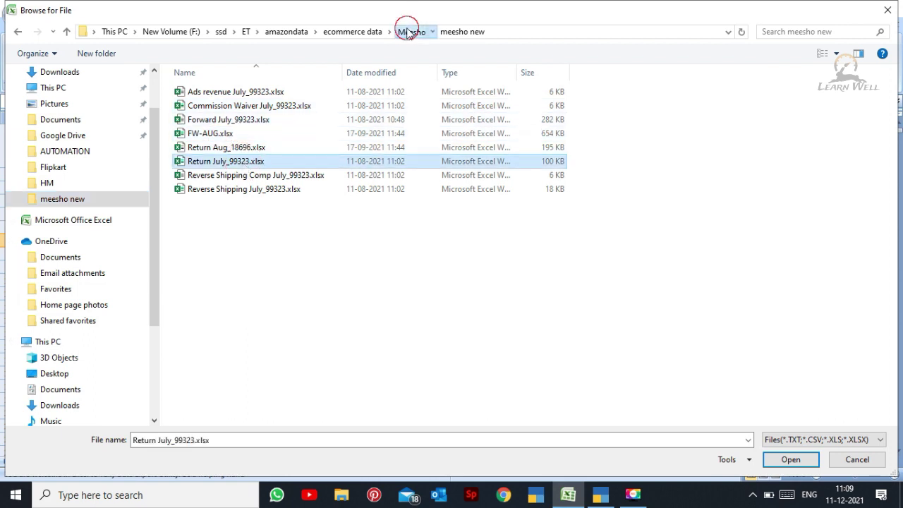
# - Load GST-INVOICE-Fri Jan 29 2021.xlsx from the Meesho folder into the DataSheet sheet, discarding the clipboard contents
pyautogui.click(407, 33)
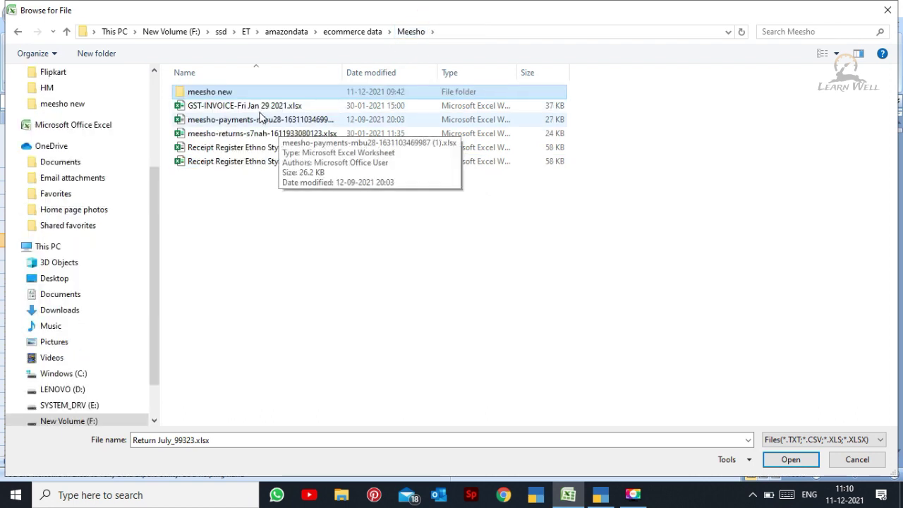
pyautogui.click(260, 107)
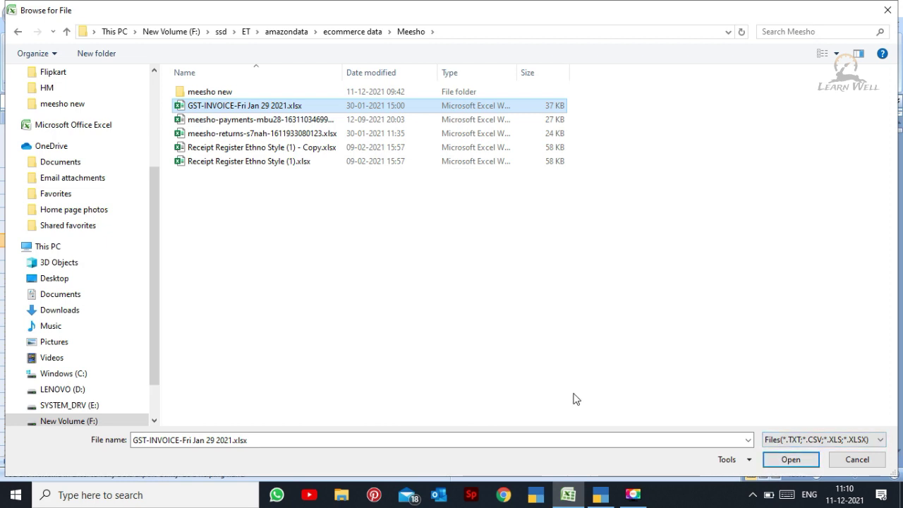
pyautogui.click(788, 462)
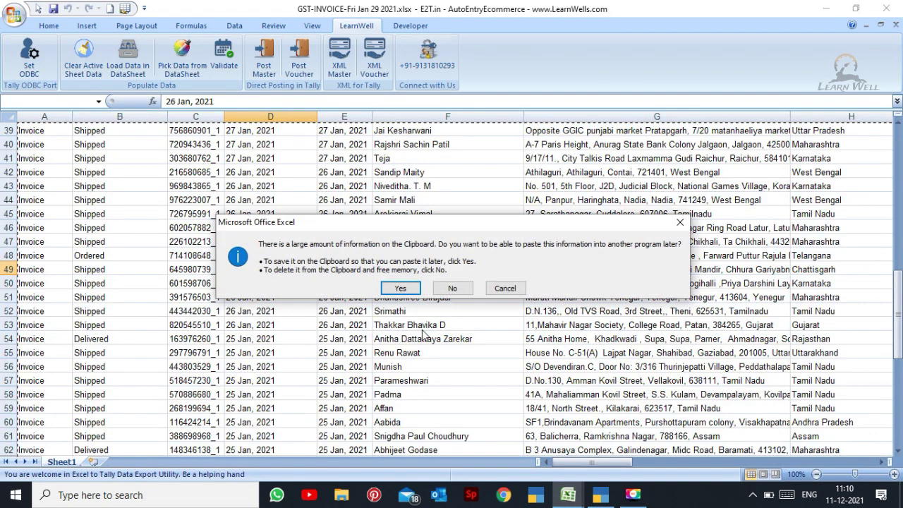
pyautogui.click(450, 289)
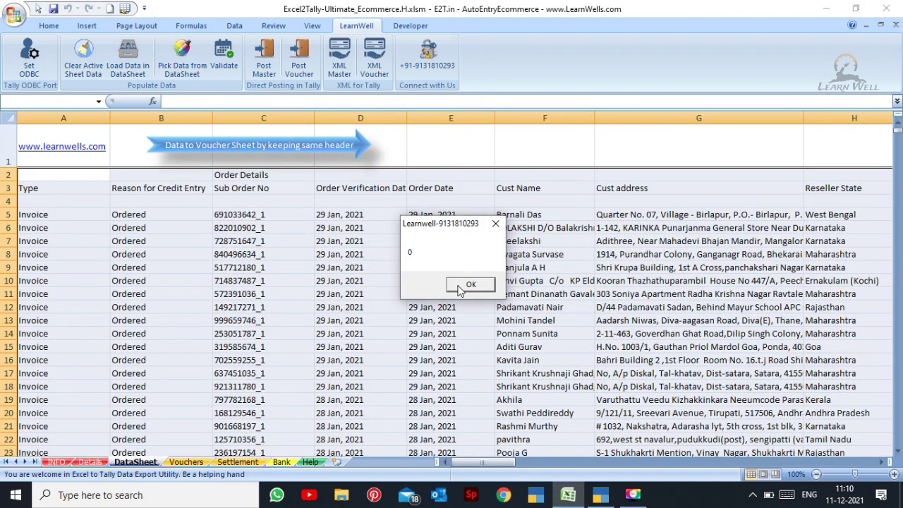
pyautogui.click(450, 288)
pyautogui.click(148, 227)
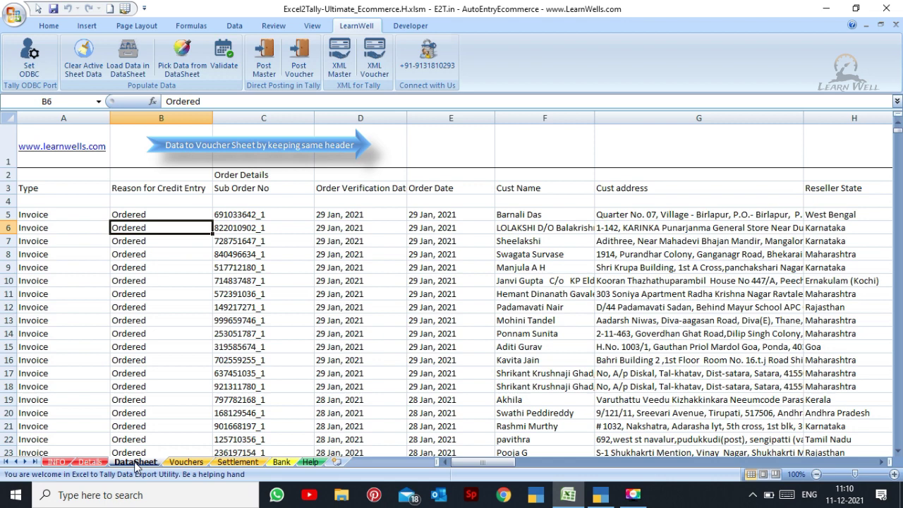
# - Open the Vouchers sheet and examine its column headers across to the item name and quantity columns
pyautogui.click(186, 463)
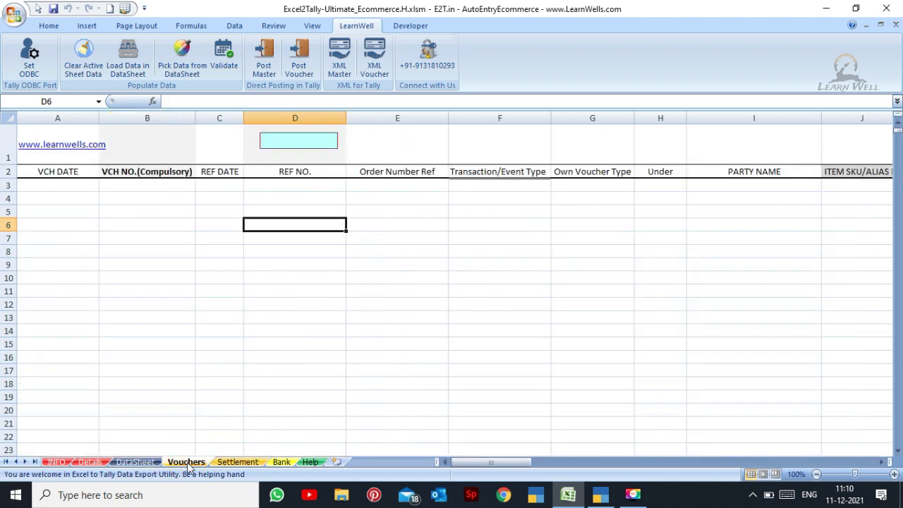
pyautogui.click(187, 383)
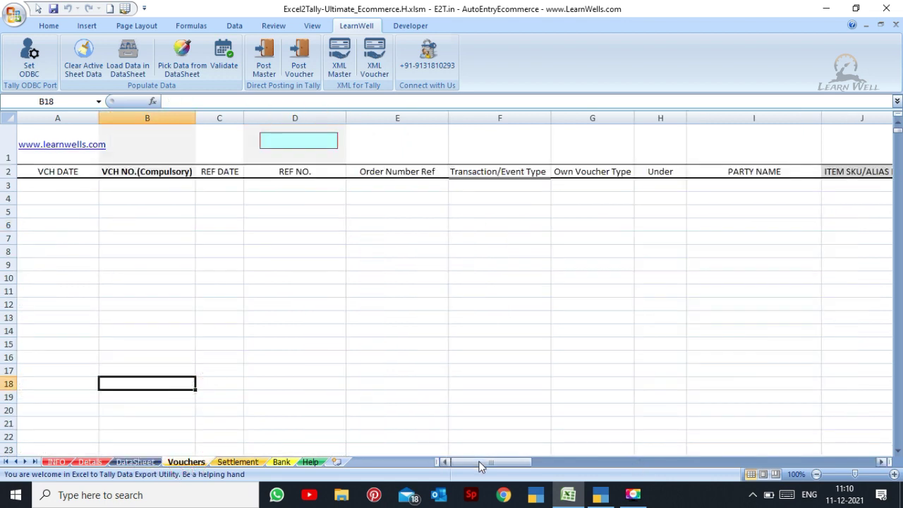
pyautogui.moveTo(480, 463); pyautogui.dragTo(362, 445)
pyautogui.click(572, 288)
pyautogui.press('Right')
pyautogui.press('Right')
pyautogui.press('Right')
pyautogui.press('Right')
pyautogui.press('Right')
pyautogui.press('Right')
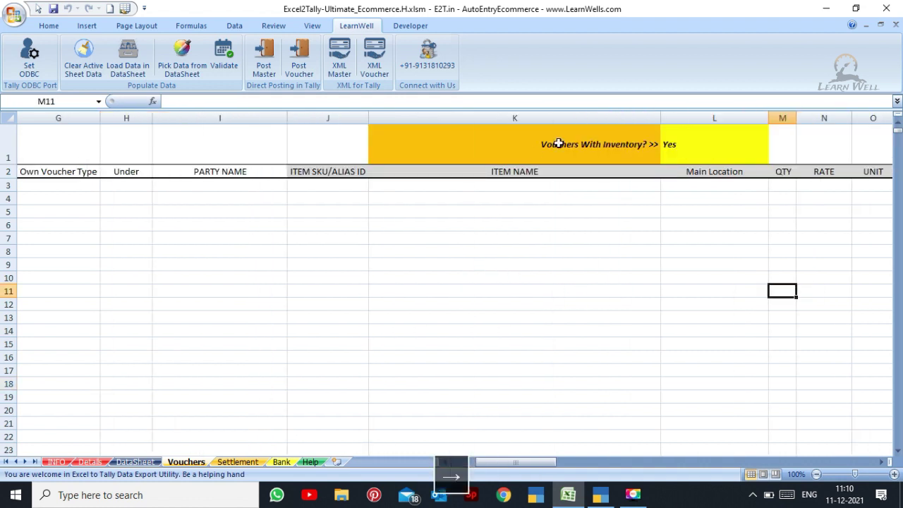
# - Switch the Vouchers With Inventory option in cell L1 to No and set it back to Yes
pyautogui.click(732, 143)
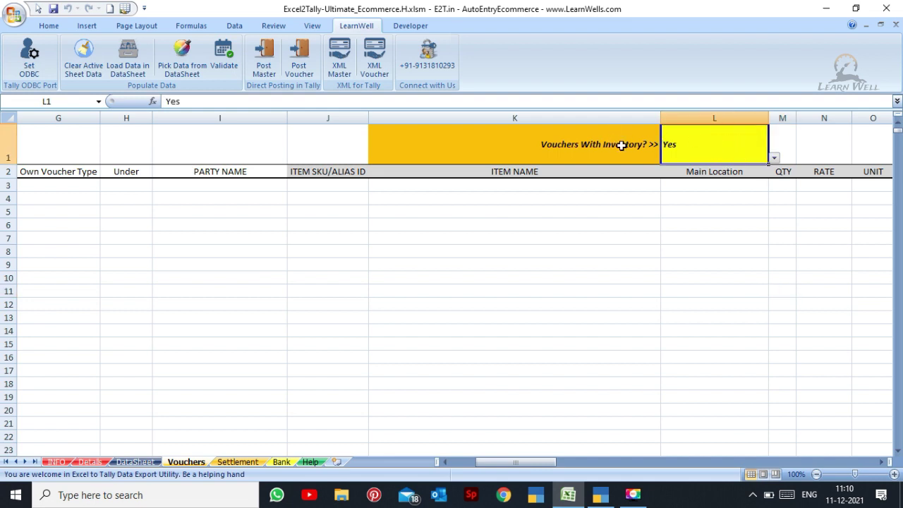
pyautogui.click(774, 157)
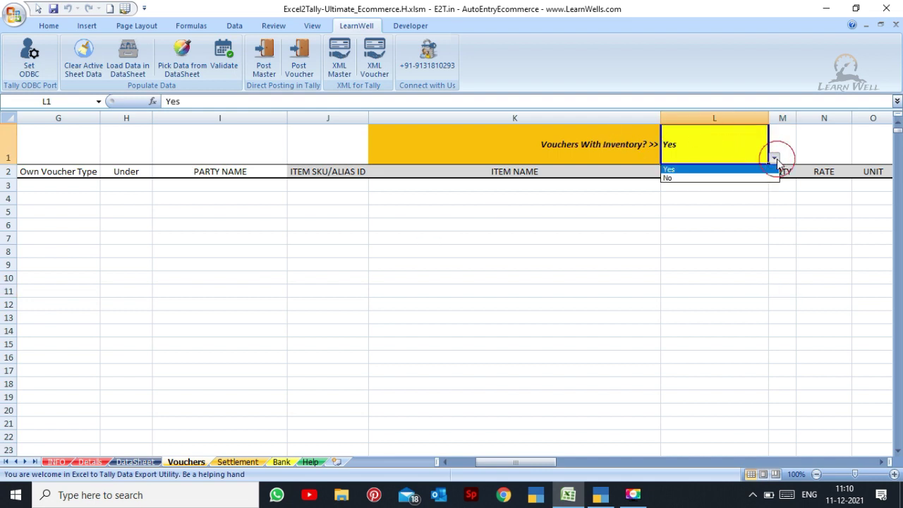
pyautogui.click(709, 170)
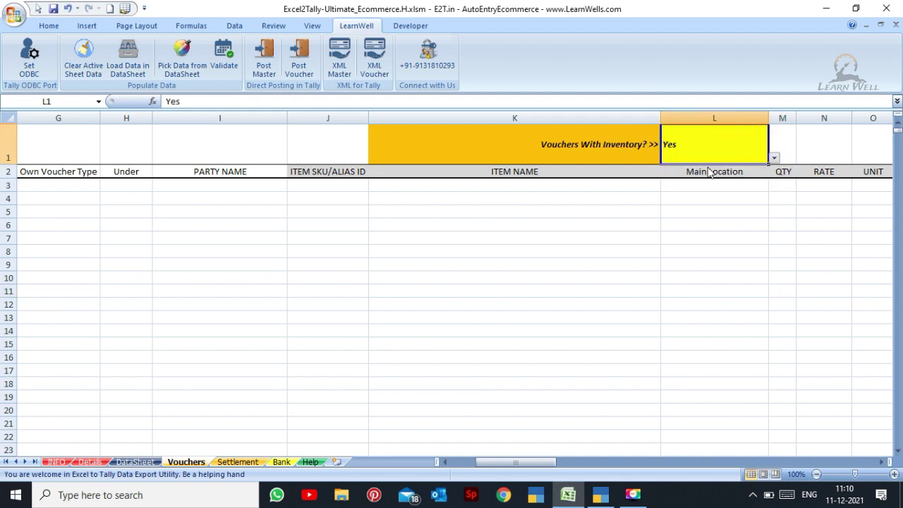
pyautogui.click(774, 157)
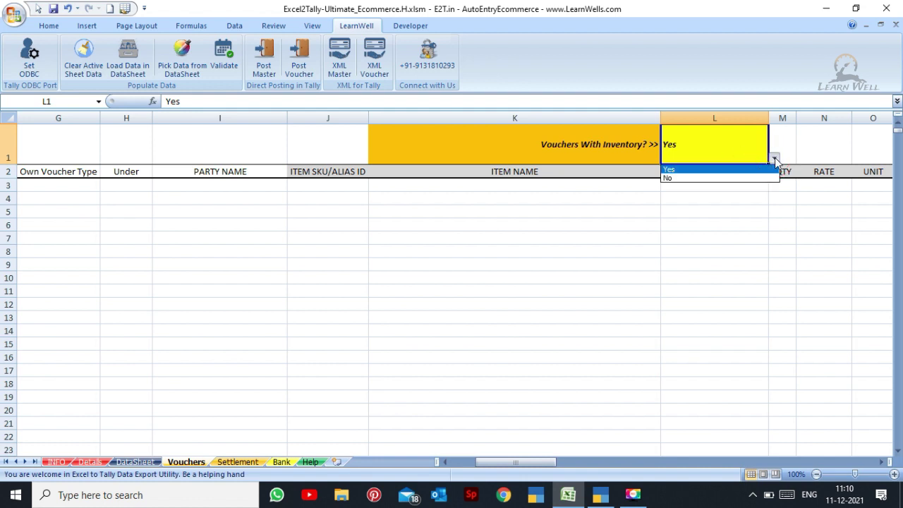
pyautogui.click(696, 179)
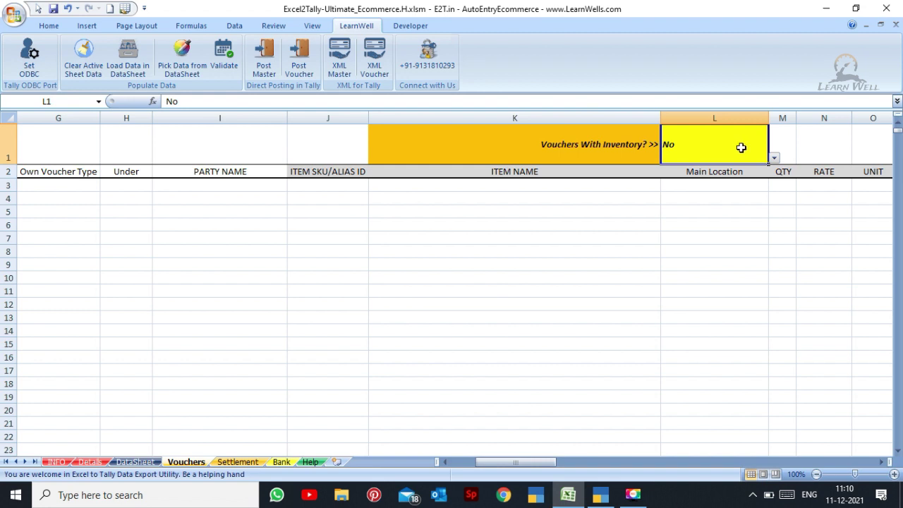
pyautogui.click(774, 158)
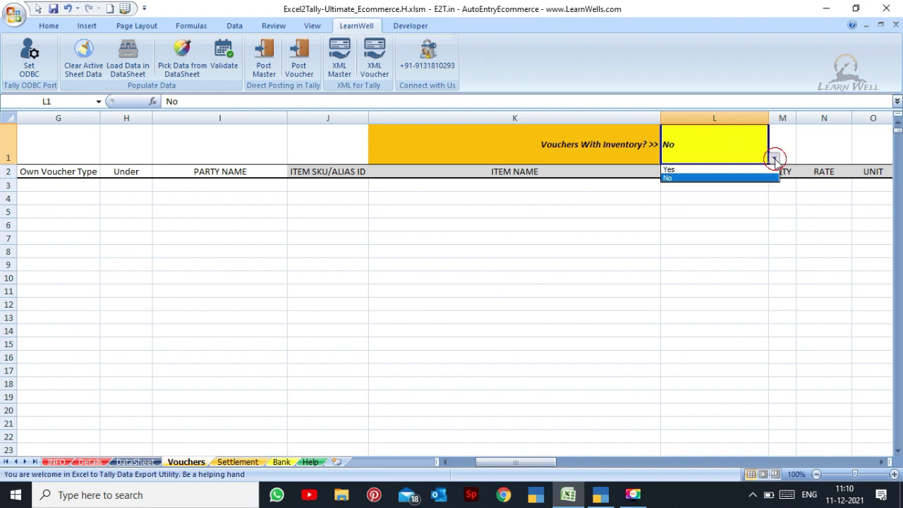
pyautogui.click(722, 171)
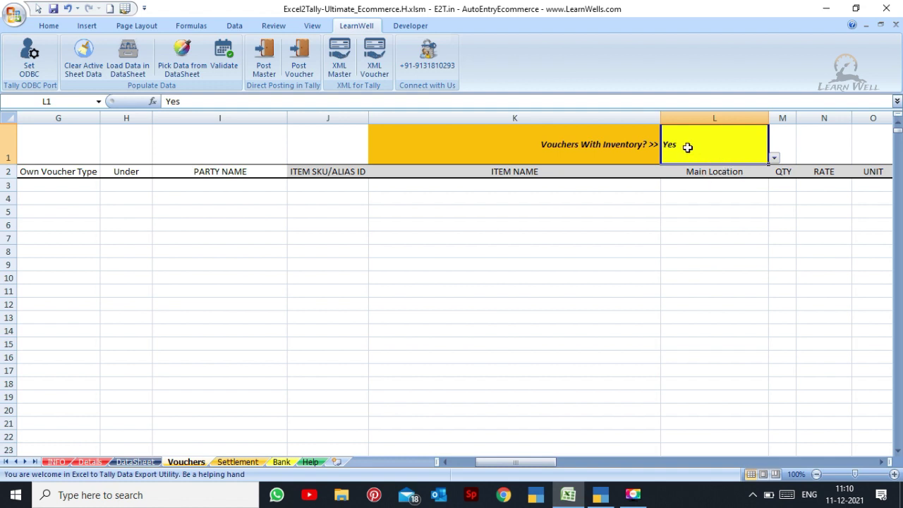
pyautogui.click(632, 209)
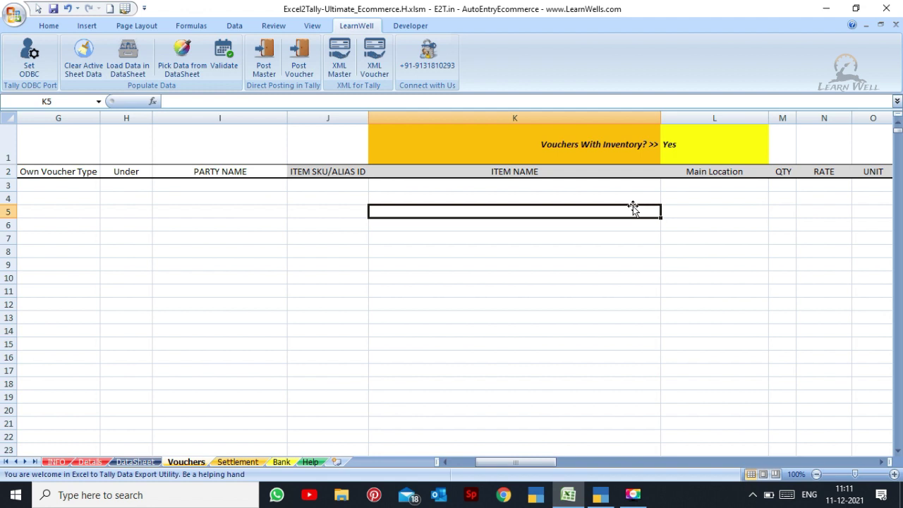
# - Check the loaded report in the DataSheet sheet and populate the Vouchers sheet with data picked from it
pyautogui.press('Left')
pyautogui.press('Left')
pyautogui.press('Left')
pyautogui.press('Left')
pyautogui.press('Left')
pyautogui.press('Left')
pyautogui.press('Left')
pyautogui.press('Left')
pyautogui.press('Left')
pyautogui.press('Left')
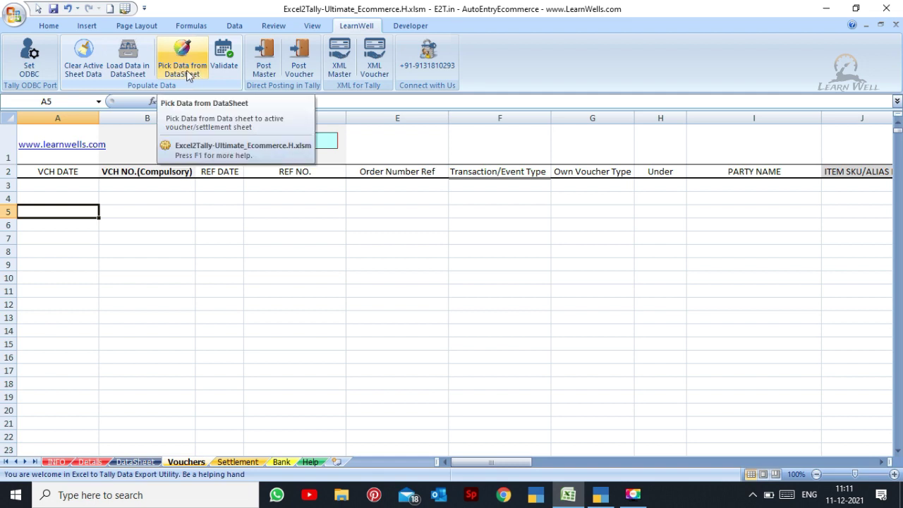
pyautogui.click(168, 222)
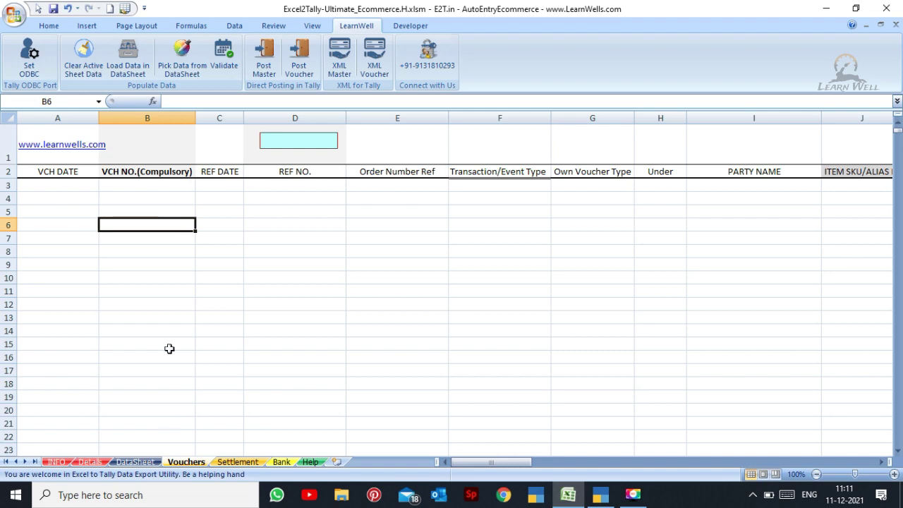
pyautogui.click(143, 462)
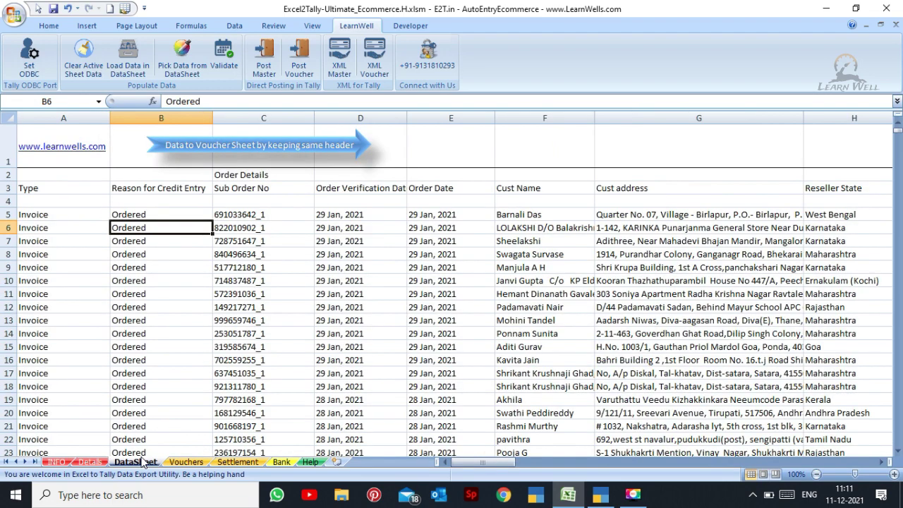
pyautogui.click(177, 464)
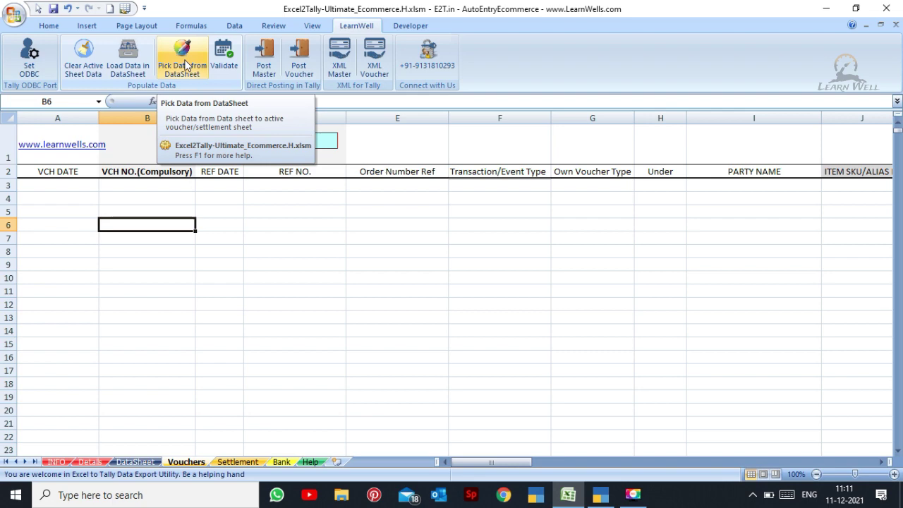
pyautogui.click(185, 65)
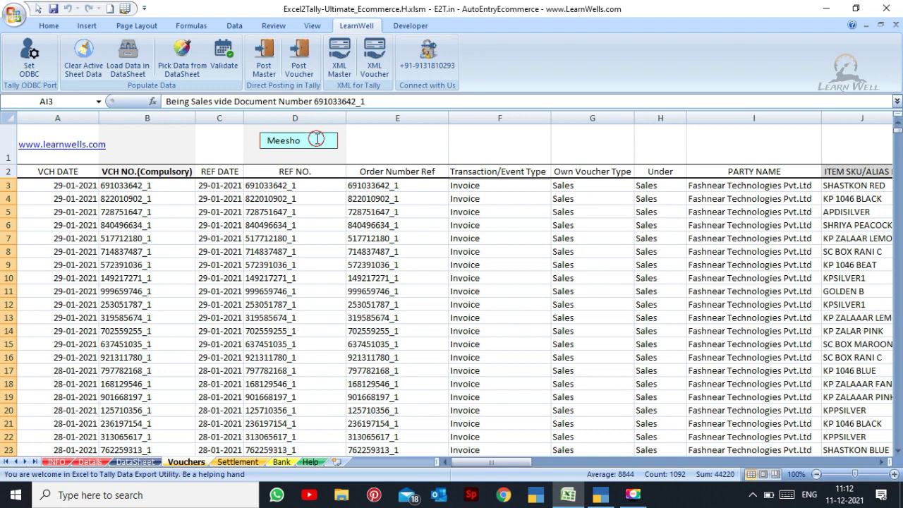
# - Check the marketplace name shown above the REF NO. column of the Vouchers sheet
pyautogui.moveTo(317, 140); pyautogui.dragTo(264, 143)
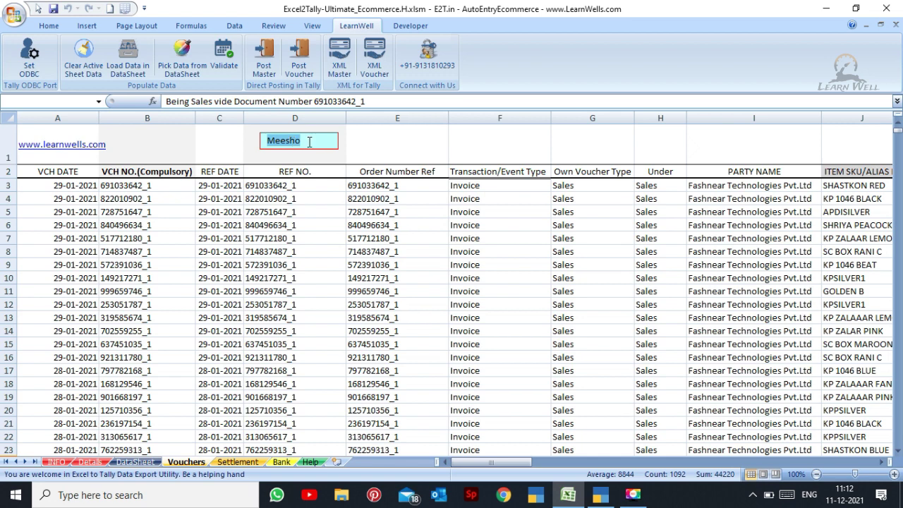
pyautogui.click(321, 222)
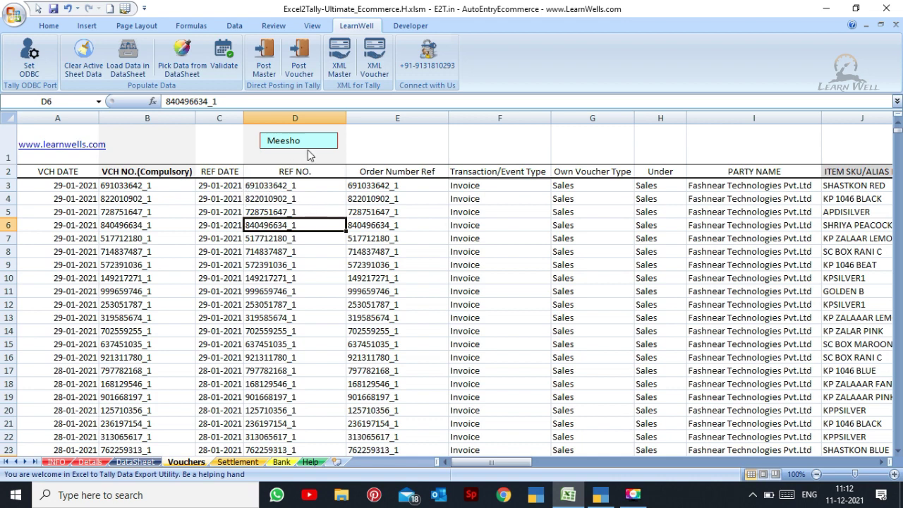
pyautogui.doubleClick(282, 141)
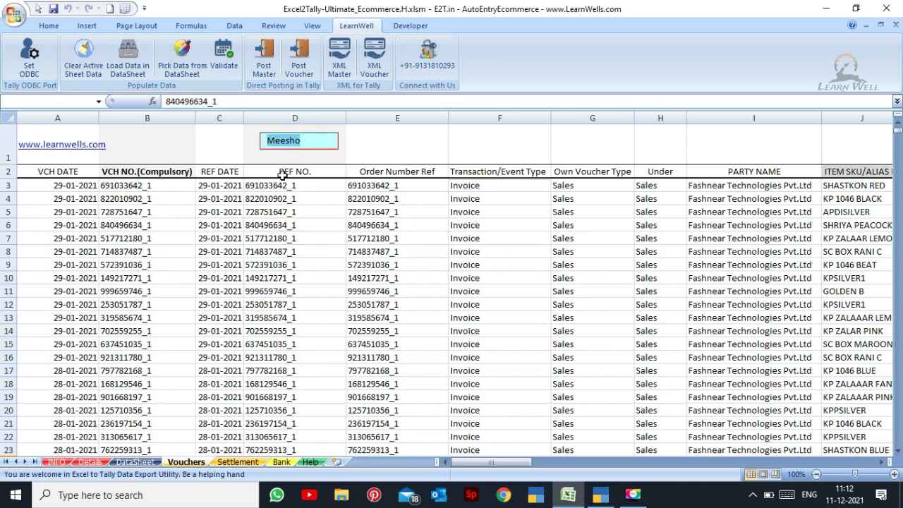
pyautogui.click(272, 194)
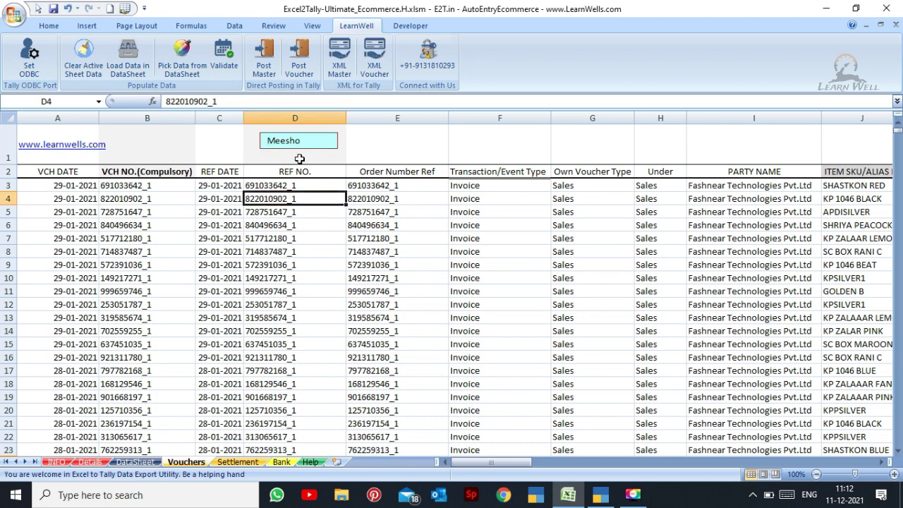
pyautogui.doubleClick(314, 141)
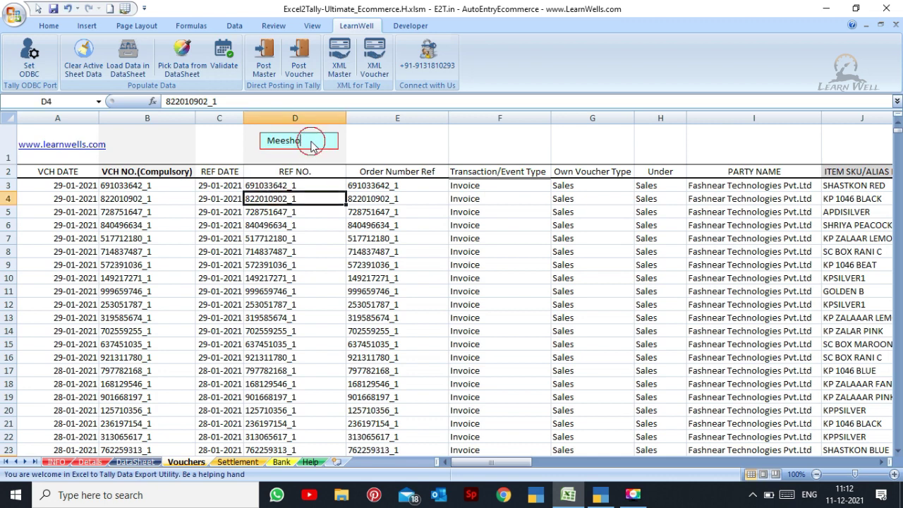
pyautogui.click(237, 225)
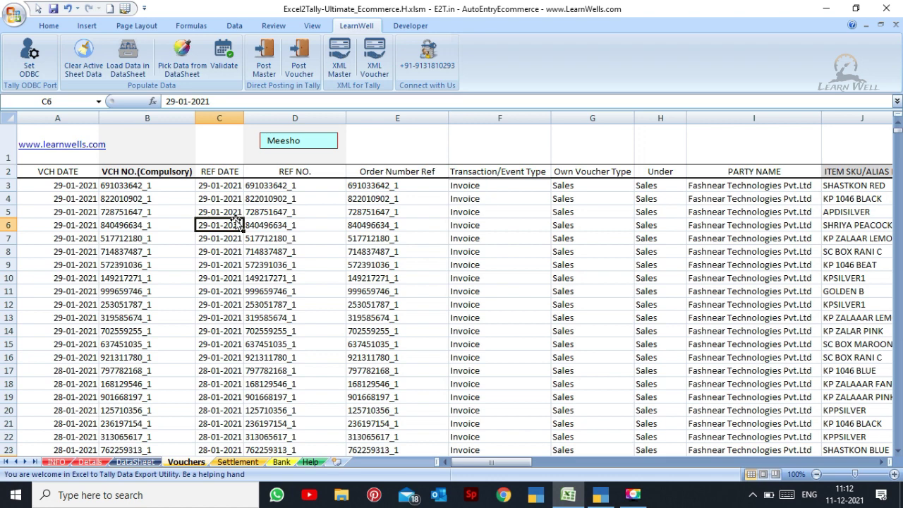
# - Highlight the marketplace name in the box above the REF NO. column and return to the voucher rows
pyautogui.click(313, 142)
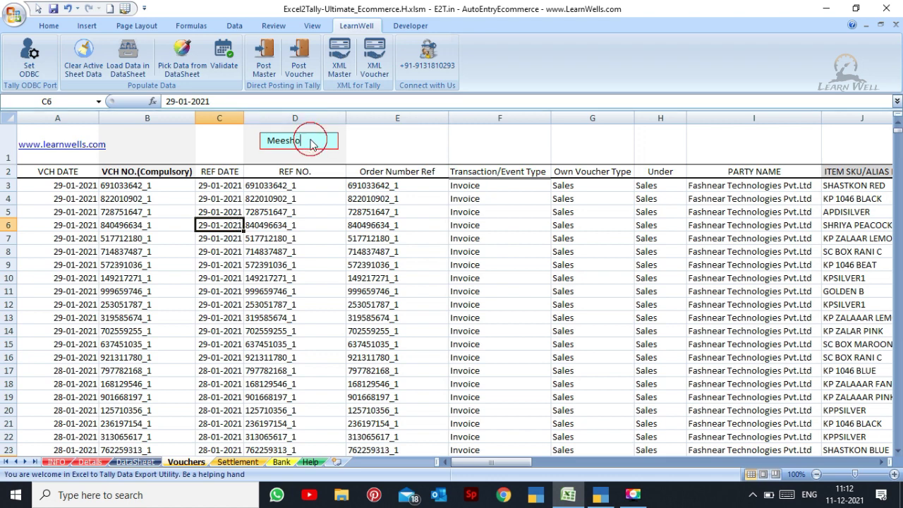
pyautogui.moveTo(313, 141); pyautogui.dragTo(258, 144)
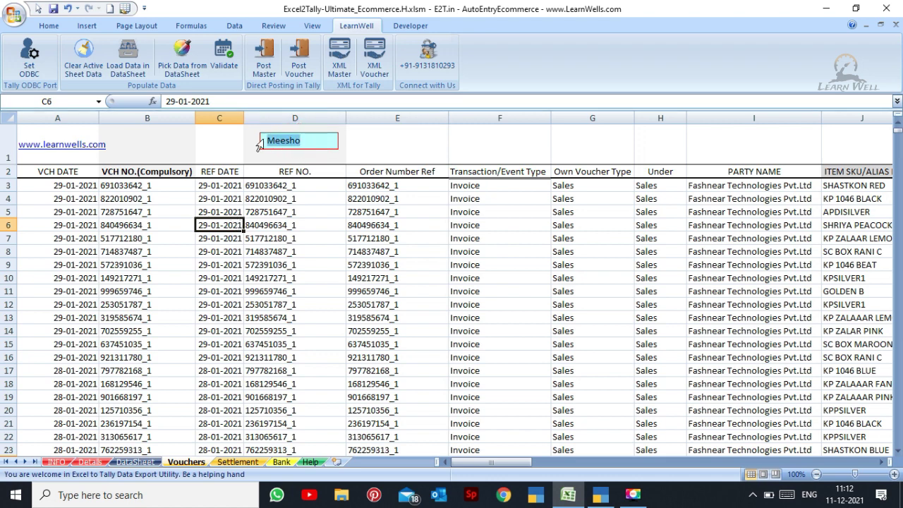
pyautogui.click(285, 237)
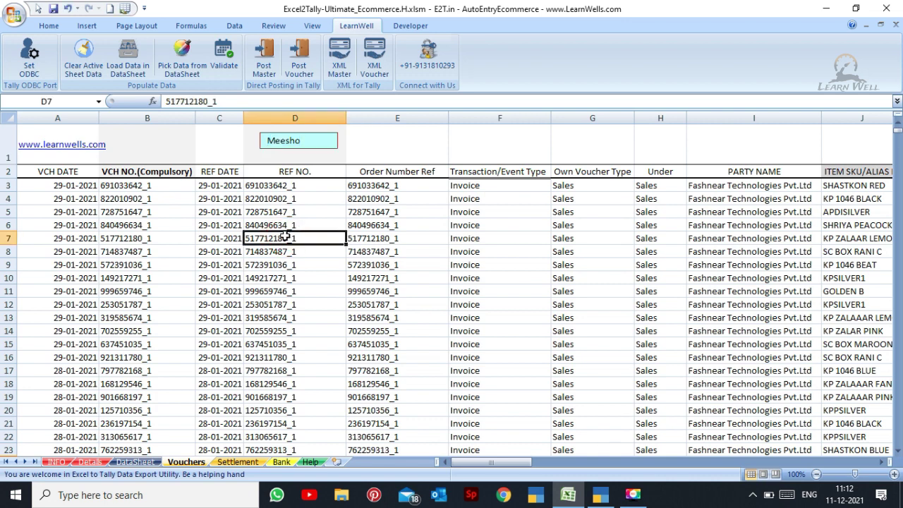
pyautogui.click(212, 211)
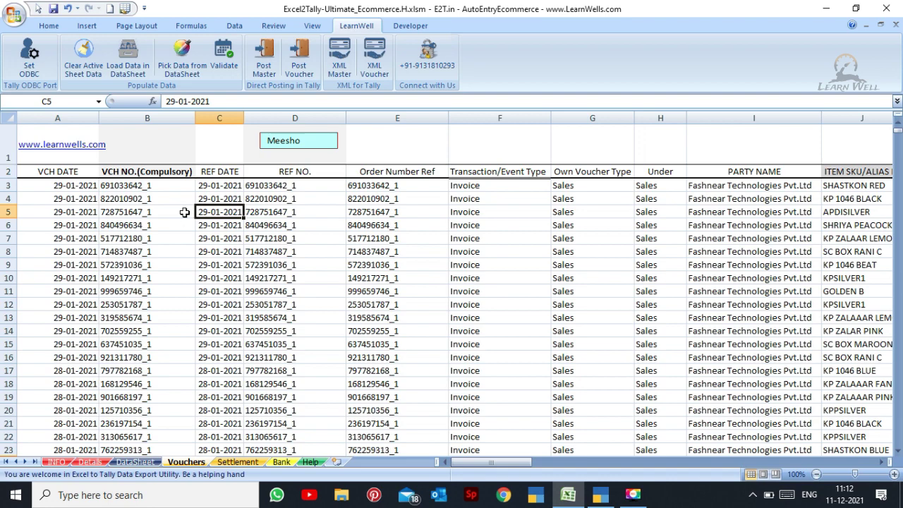
# - Open the DataSheet sheet and examine its report columns from Sub Order No across to the CN Download Link column
pyautogui.click(136, 462)
pyautogui.click(183, 270)
pyautogui.press('Right')
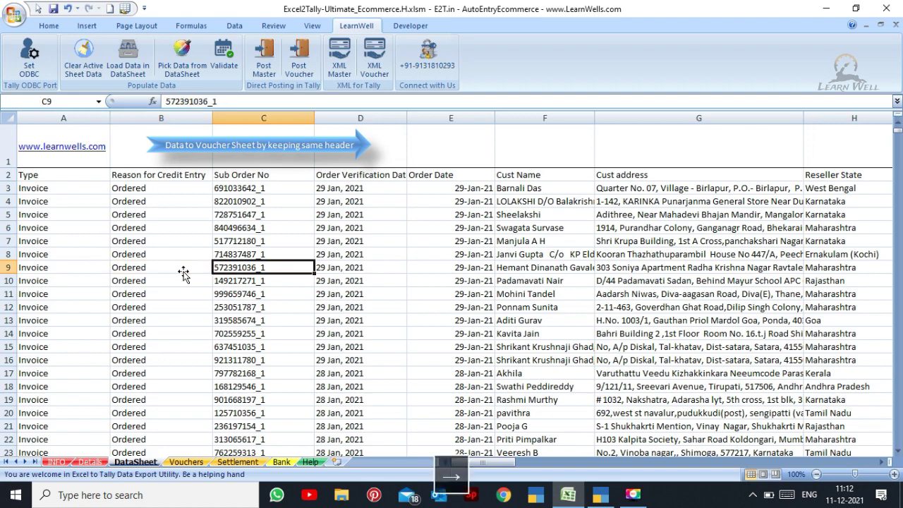
pyautogui.press('Right')
pyautogui.press('Right')
pyautogui.press('Right')
pyautogui.press('Right')
pyautogui.press('Right')
pyautogui.press('Right')
pyautogui.press('Right')
pyautogui.press('Right')
pyautogui.press('Right')
pyautogui.press('Right')
pyautogui.press('Right')
pyautogui.press('Right')
pyautogui.press('Right')
pyautogui.press('Right')
pyautogui.press('Right')
pyautogui.press('Right')
pyautogui.press('Right')
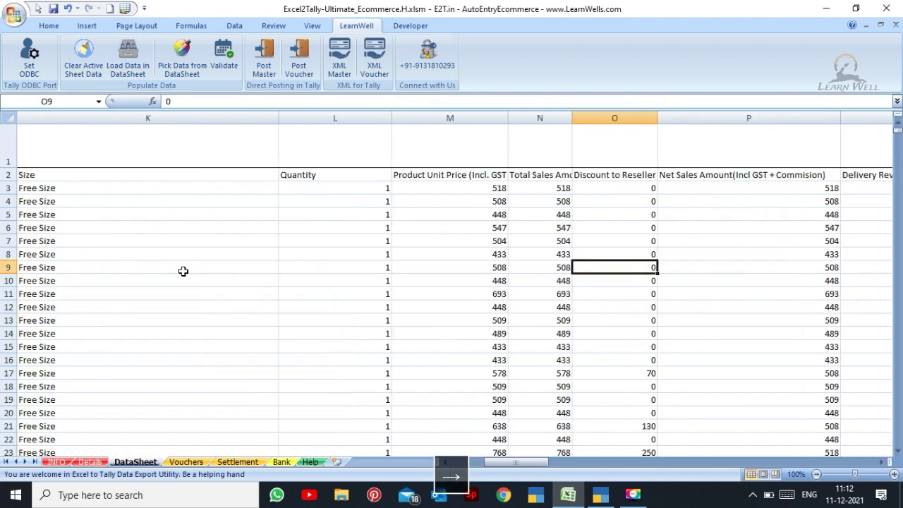
pyautogui.press('Right')
pyautogui.press('Right')
pyautogui.press('Right')
pyautogui.press('Right')
pyautogui.press('Right')
pyautogui.press('Right')
pyautogui.press('Right')
pyautogui.press('Right')
pyautogui.press('Right')
pyautogui.press('Right')
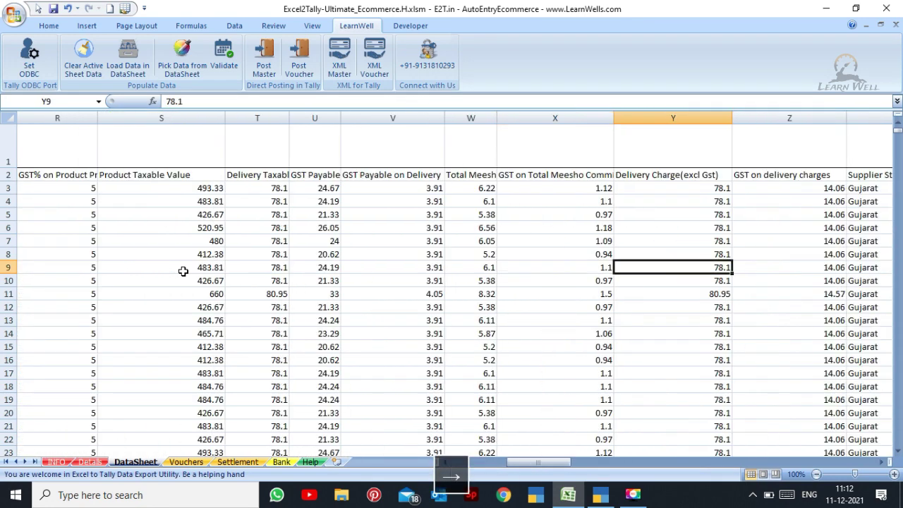
pyautogui.press('Right')
pyautogui.press('Right')
pyautogui.press('Right')
pyautogui.press('Right')
pyautogui.press('Right')
pyautogui.press('Right')
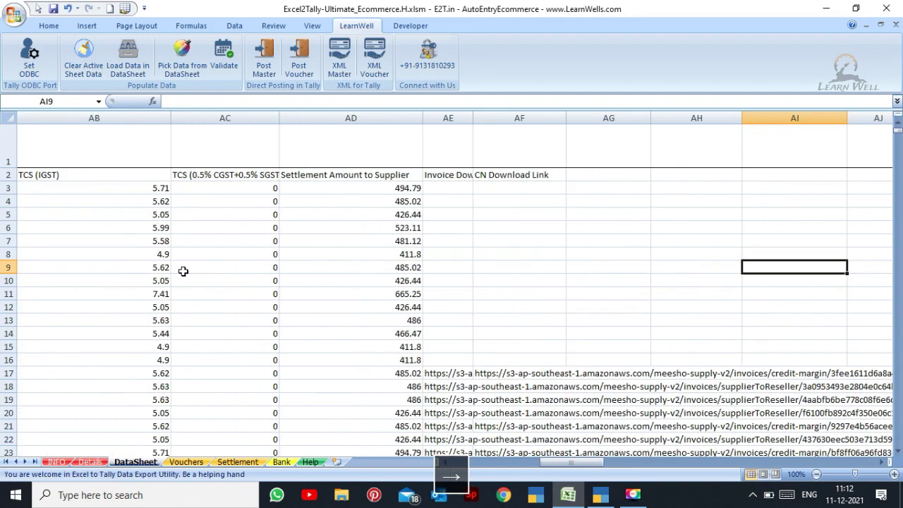
# - Return to the Vouchers sheet and examine the voucher date, voucher number, reference and order number columns up to Transaction/Event Type
pyautogui.click(186, 462)
pyautogui.click(91, 224)
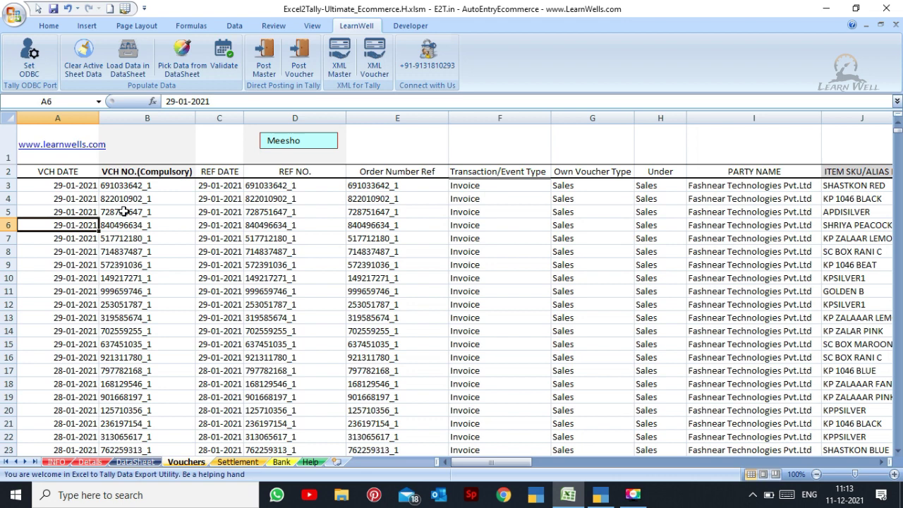
pyautogui.click(85, 176)
pyautogui.click(155, 172)
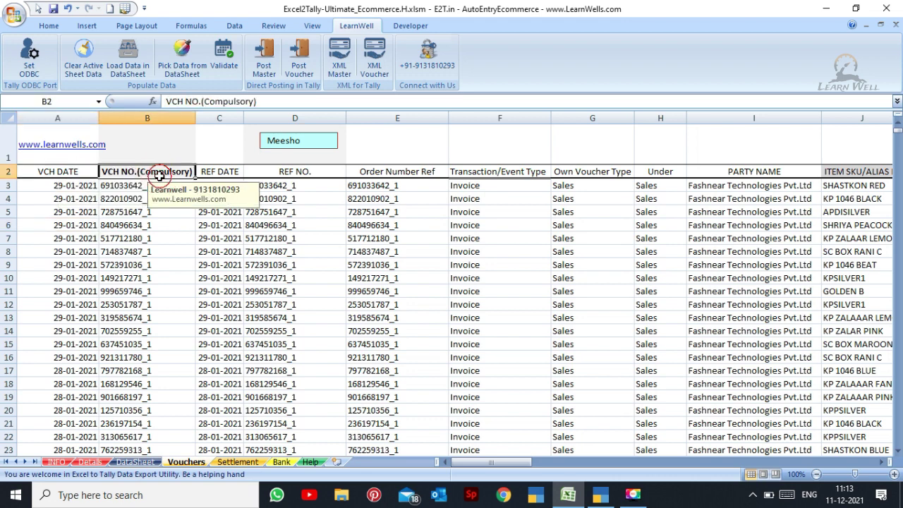
pyautogui.moveTo(223, 176); pyautogui.dragTo(289, 238)
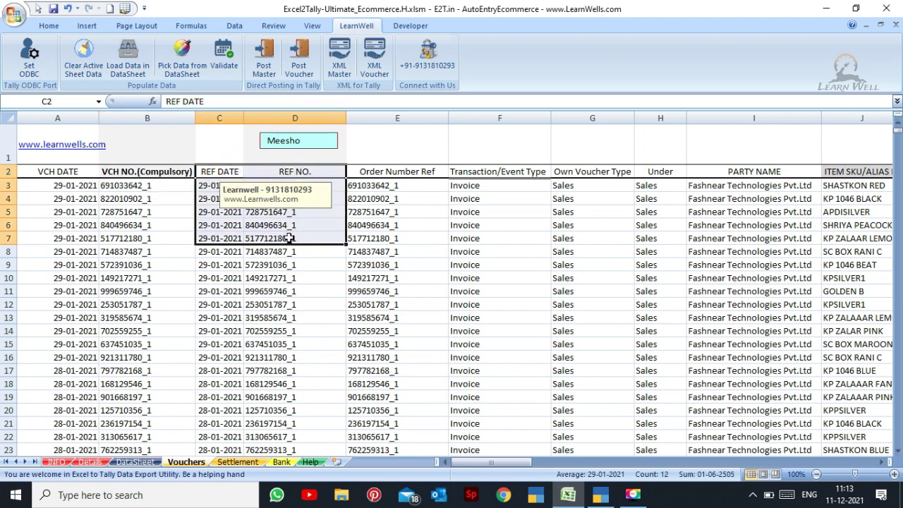
pyautogui.click(383, 172)
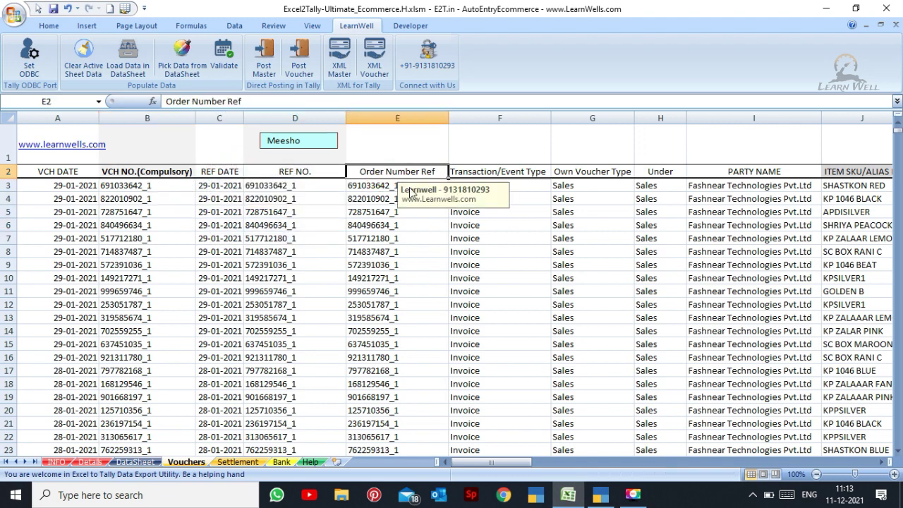
pyautogui.press('Right')
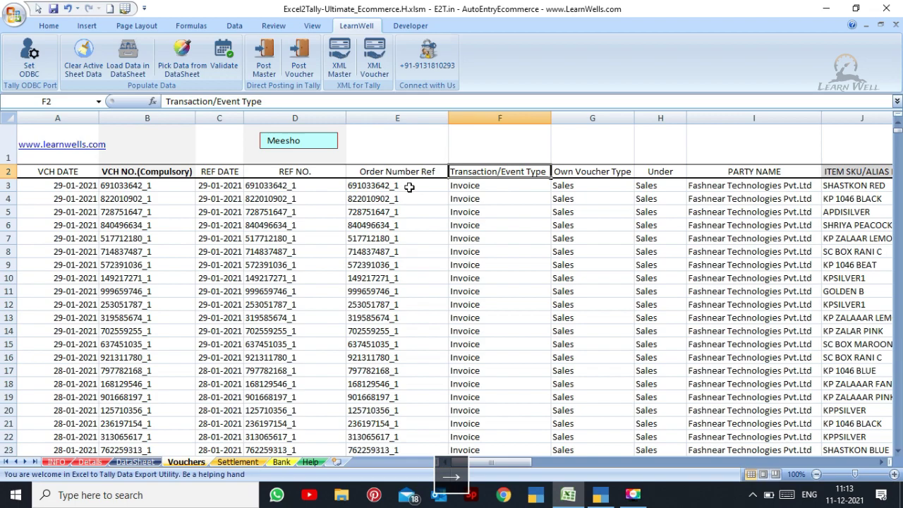
# - Read down the Transaction/Event Type column to the end of the vouchers and highlight the Credit Invoice entry with its voucher type
pyautogui.click(465, 226)
pyautogui.press('Down')
pyautogui.press('Down')
pyautogui.press('Down')
pyautogui.press('Down')
pyautogui.press('Down')
pyautogui.press('Down')
pyautogui.press('Down')
pyautogui.press('Down')
pyautogui.press('Down')
pyautogui.press('Down')
pyautogui.press('Down')
pyautogui.press('Down')
pyautogui.press('Down')
pyautogui.press('Down')
pyautogui.press('Down')
pyautogui.press('Down')
pyautogui.press('Down')
pyautogui.press('Down')
pyautogui.press('Down')
pyautogui.press('Down')
pyautogui.press('Down')
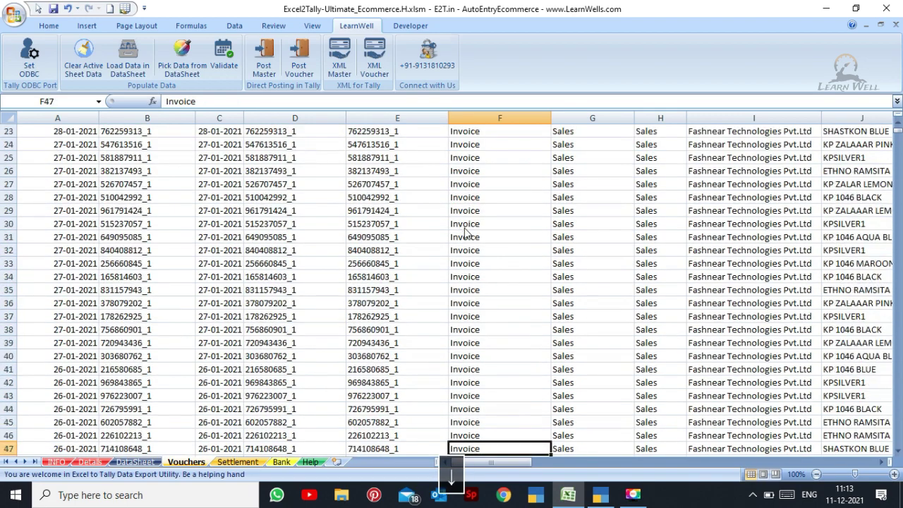
pyautogui.press('Down')
pyautogui.press('Down')
pyautogui.press('Down')
pyautogui.press('Down')
pyautogui.press('Down')
pyautogui.press('Down')
pyautogui.press('Down')
pyautogui.press('Down')
pyautogui.press('Down')
pyautogui.press('Down')
pyautogui.press('Down')
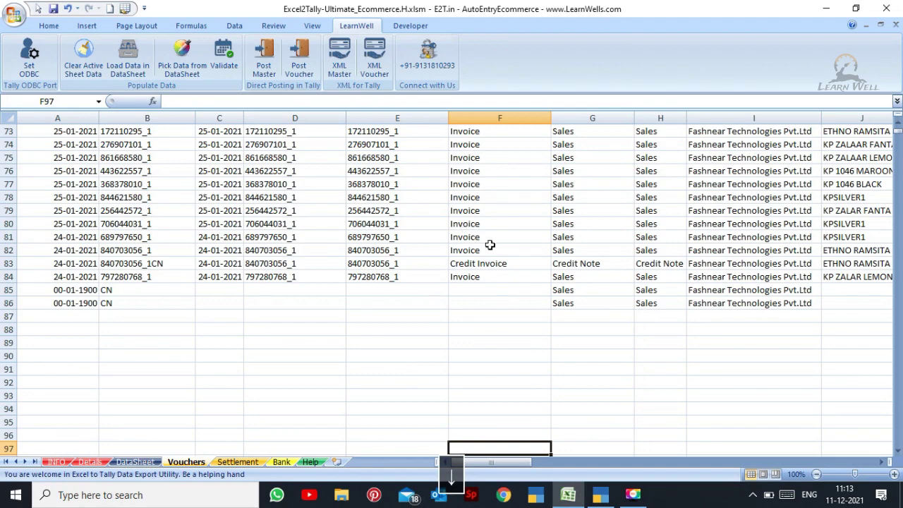
pyautogui.moveTo(495, 265); pyautogui.dragTo(562, 258)
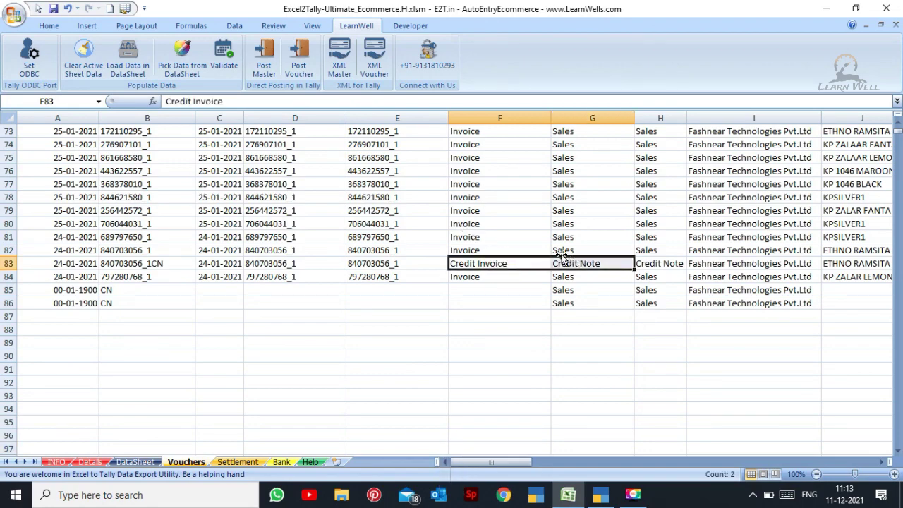
# - Go back up to the first voucher row and check the own voucher type, parent type and party name columns
pyautogui.click(520, 233)
pyautogui.press('Up')
pyautogui.press('Up')
pyautogui.press('Up')
pyautogui.press('Up')
pyautogui.press('Up')
pyautogui.press('Up')
pyautogui.press('Up')
pyautogui.press('Up')
pyautogui.press('Up')
pyautogui.press('Up')
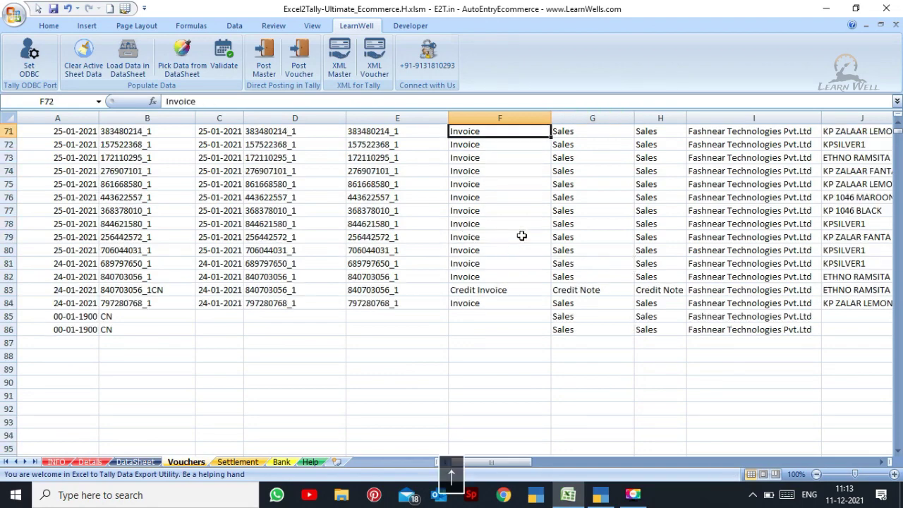
pyautogui.press('Up')
pyautogui.press('Up')
pyautogui.press('Up')
pyautogui.press('Up')
pyautogui.press('Up')
pyautogui.press('Up')
pyautogui.press('Up')
pyautogui.press('Up')
pyautogui.press('Up')
pyautogui.press('Up')
pyautogui.press('Up')
pyautogui.press('Up')
pyautogui.press('Up')
pyautogui.press('Up')
pyautogui.press('Up')
pyautogui.press('Up')
pyautogui.press('Up')
pyautogui.press('Up')
pyautogui.press('Up')
pyautogui.press('Up')
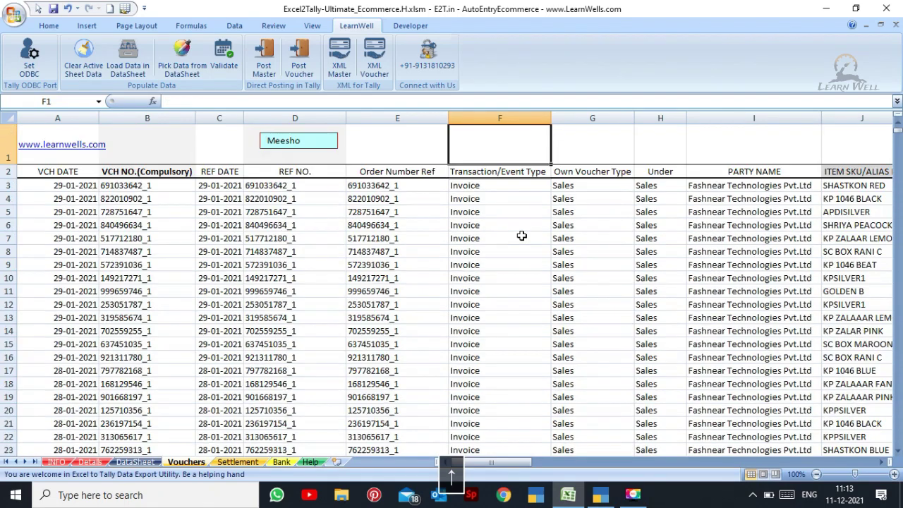
pyautogui.press('Down')
pyautogui.press('Down')
pyautogui.press('Right')
pyautogui.press('Right')
pyautogui.press('Right')
pyautogui.press('Right')
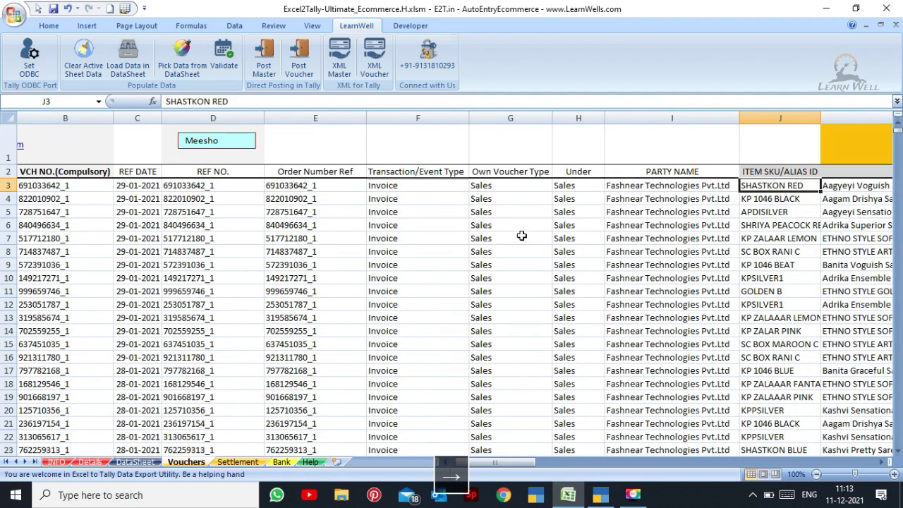
pyautogui.click(700, 186)
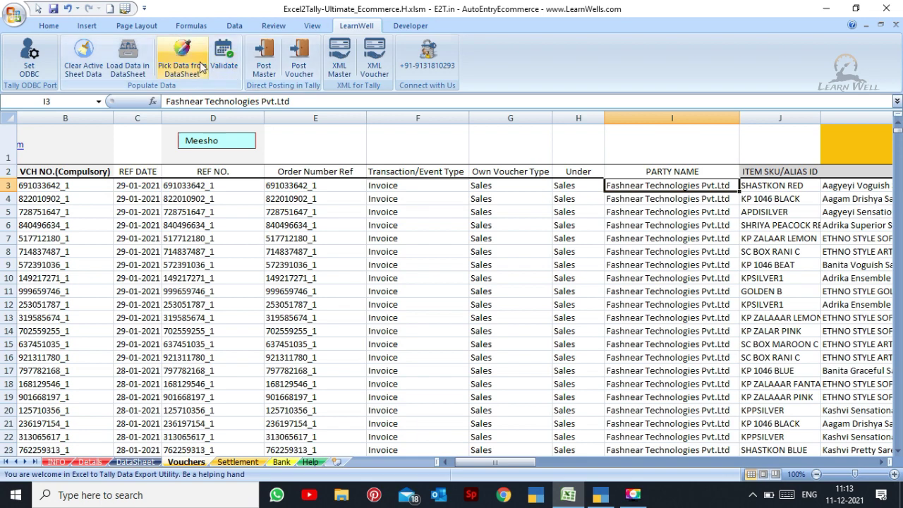
# - Check the item SKU, item name, location and quantity columns of the populated vouchers
pyautogui.click(596, 225)
pyautogui.press('Right')
pyautogui.press('Right')
pyautogui.press('Right')
pyautogui.press('Right')
pyautogui.press('Right')
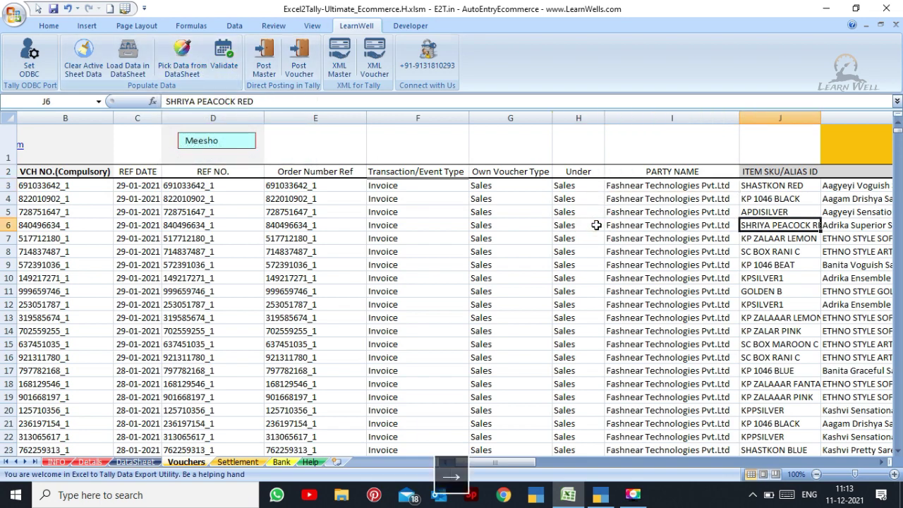
pyautogui.click(315, 185)
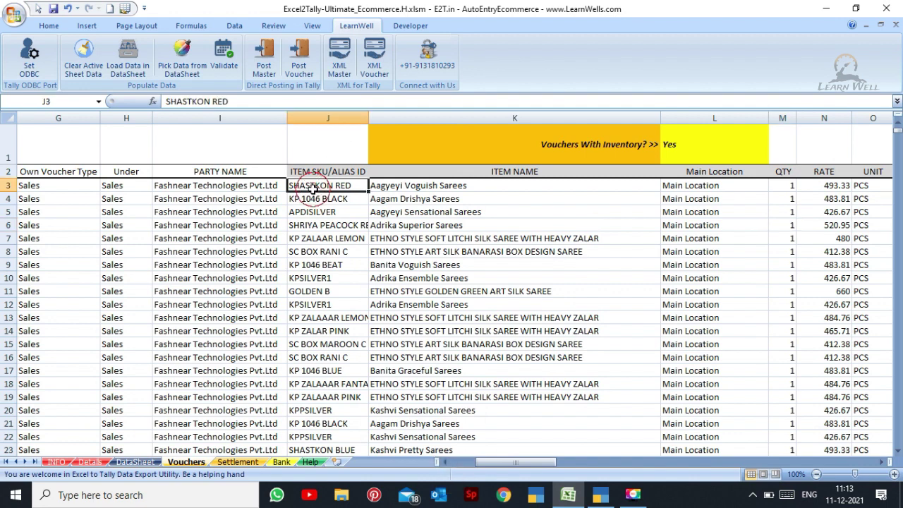
pyautogui.click(478, 184)
pyautogui.press('Right')
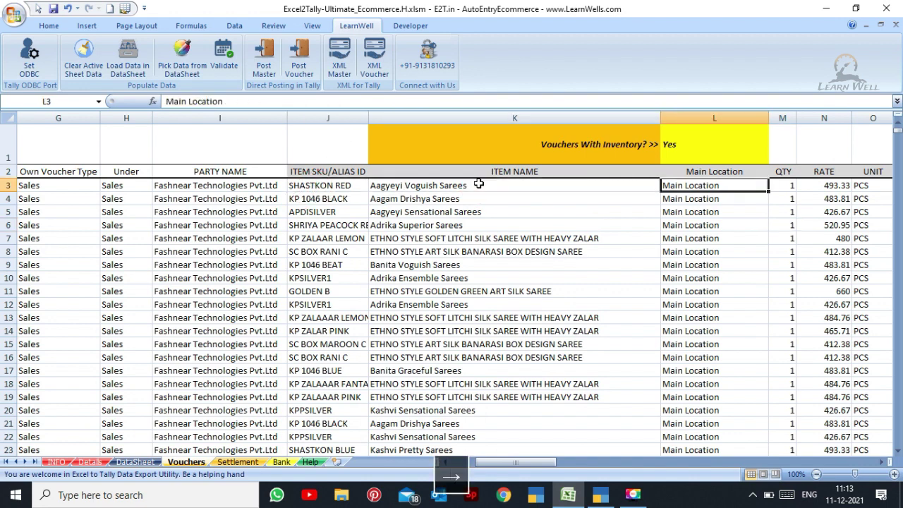
pyautogui.press('Right')
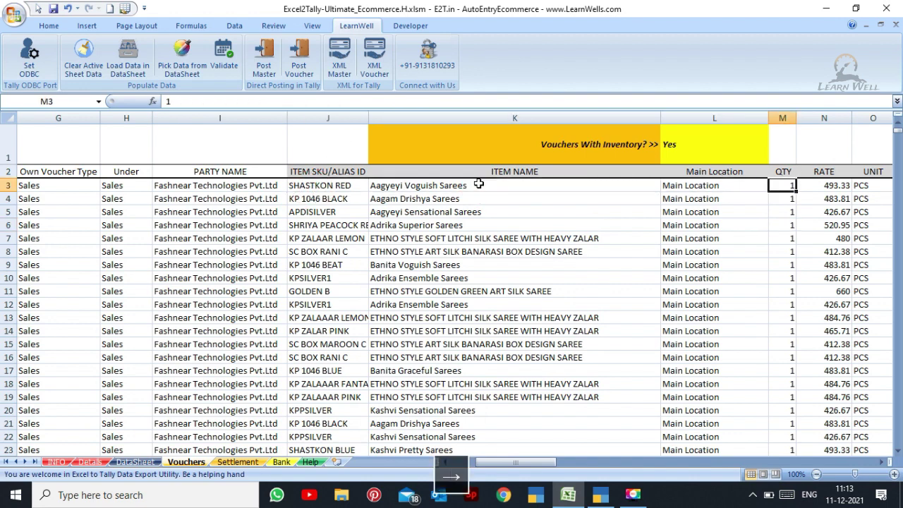
# - Examine the location, quantity, rate, unit and HSN/SAC columns for the second voucher
pyautogui.click(724, 198)
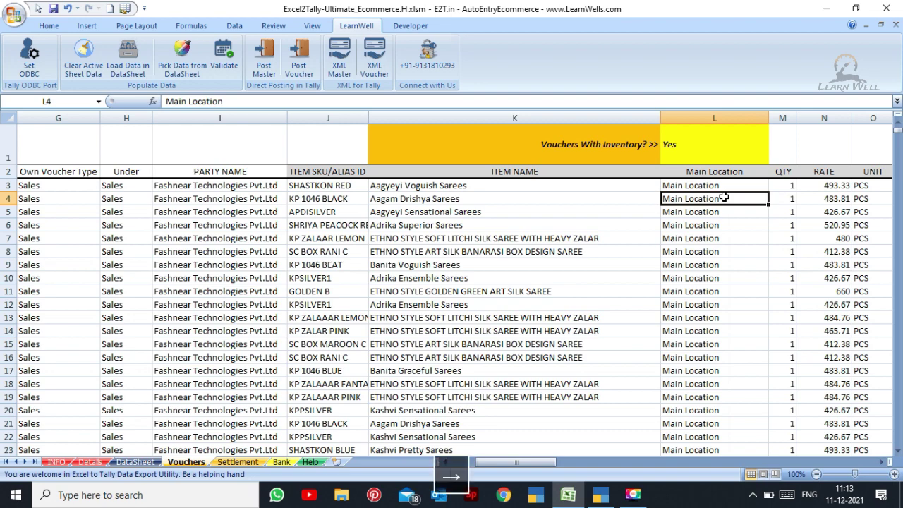
pyautogui.press('Right')
pyautogui.press('Right')
pyautogui.press('Right')
pyautogui.press('Right')
pyautogui.press('Right')
pyautogui.press('Right')
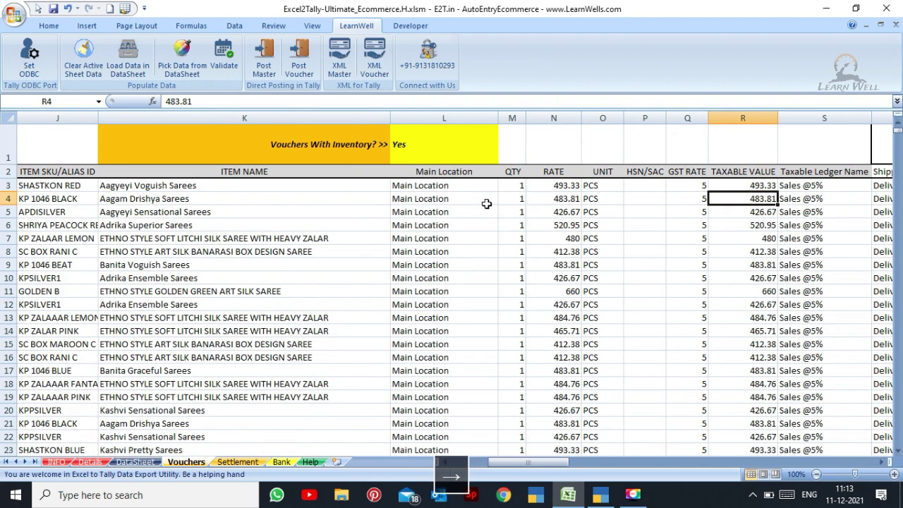
pyautogui.click(553, 198)
pyautogui.press('Right')
pyautogui.press('Right')
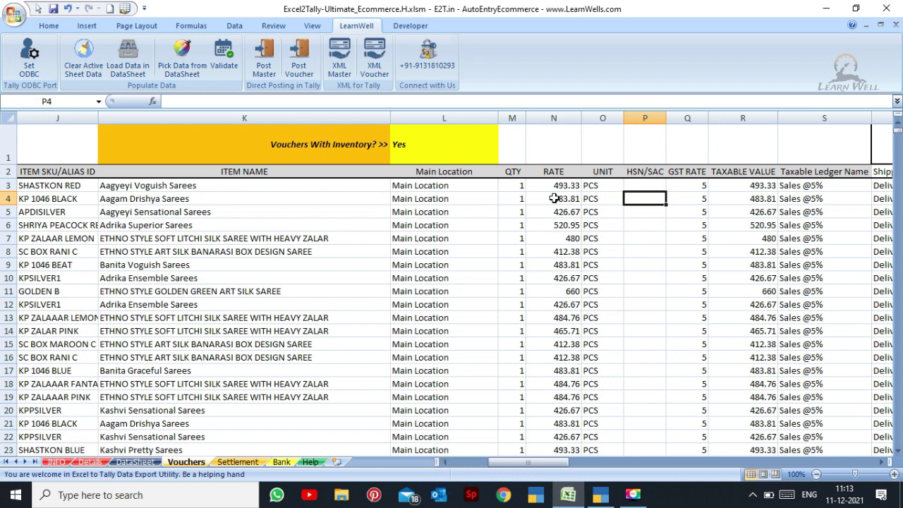
# - Check the GST rate, taxable value and taxable ledger name columns of the vouchers
pyautogui.press('Right')
pyautogui.press('Right')
pyautogui.press('Right')
pyautogui.press('Right')
pyautogui.press('Right')
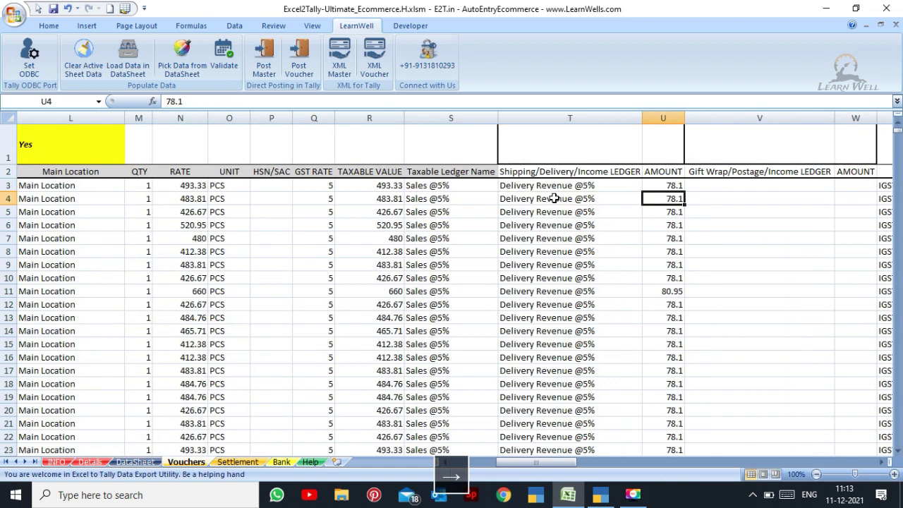
pyautogui.click(388, 210)
pyautogui.click(457, 208)
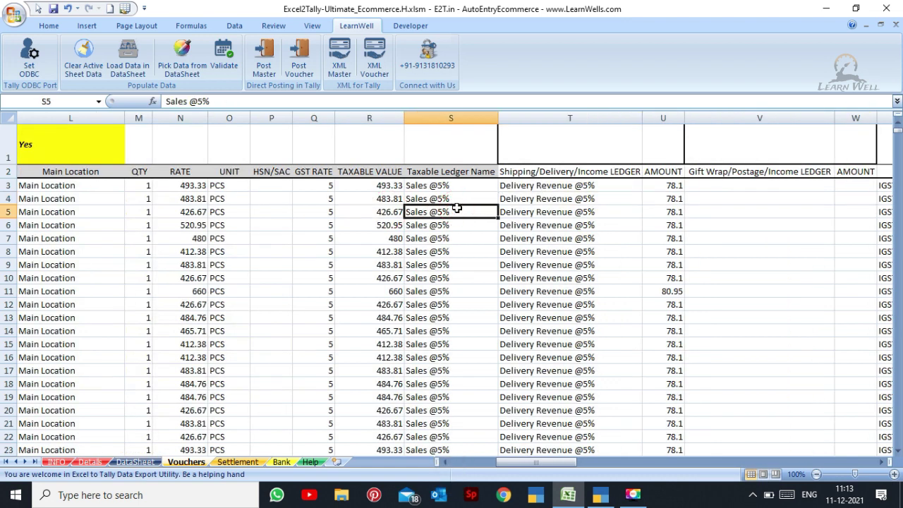
# - Examine the shipping income ledger and amount, the gift wrap columns, and the IGST ledger and amount for the third voucher
pyautogui.press('Right')
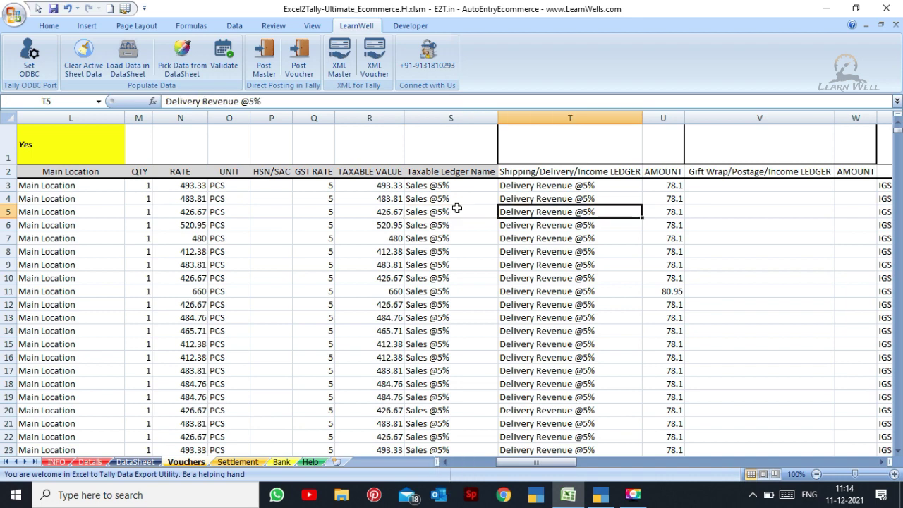
pyautogui.press('Right')
pyautogui.press('Right')
pyautogui.press('Right')
pyautogui.press('Right')
pyautogui.press('Right')
pyautogui.press('Right')
pyautogui.press('Right')
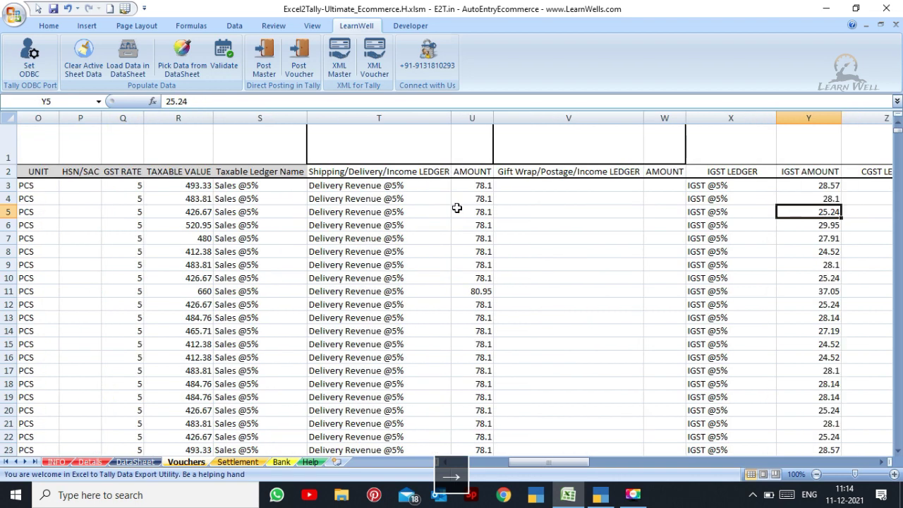
# - Examine the CGST and SGST ledger and amount columns, plus the Other Charge, Discount and Round off columns, of the vouchers
pyautogui.press('Right')
pyautogui.press('Right')
pyautogui.press('Right')
pyautogui.press('Right')
pyautogui.press('Right')
pyautogui.press('Right')
pyautogui.press('Right')
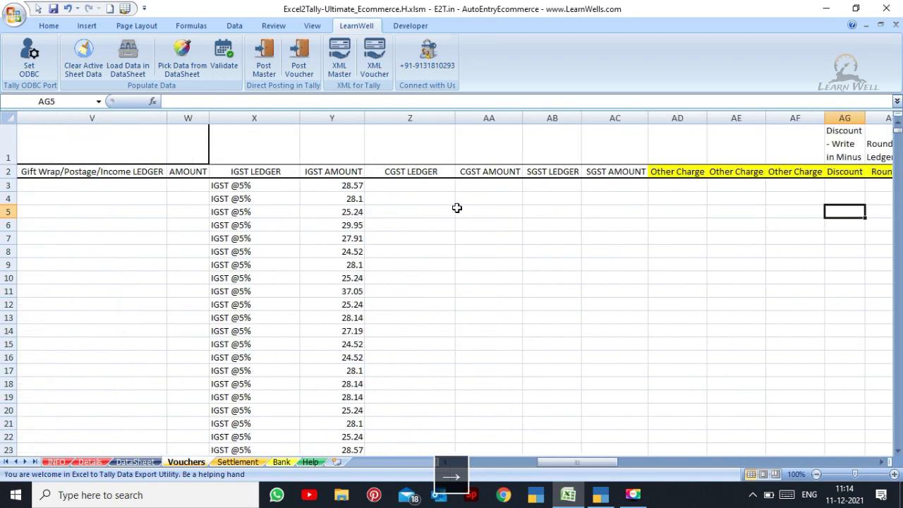
pyautogui.moveTo(519, 181); pyautogui.dragTo(600, 262)
pyautogui.click(641, 264)
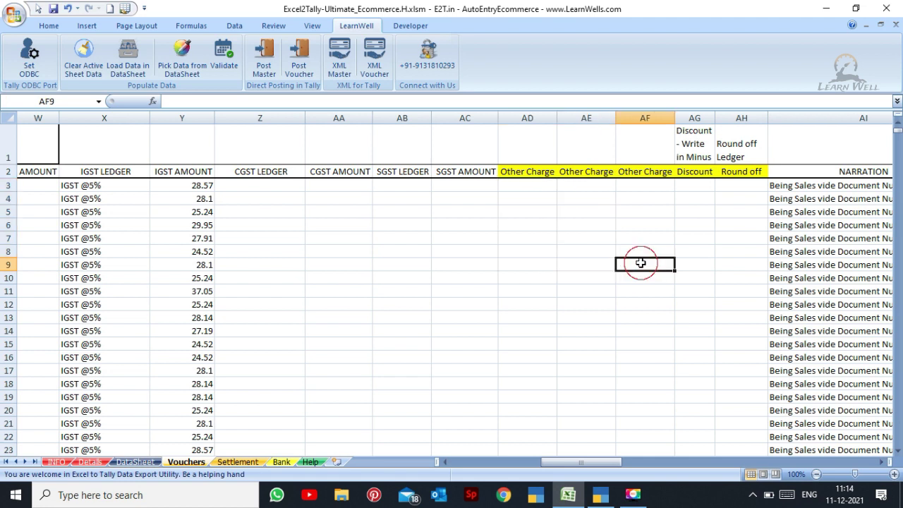
pyautogui.click(555, 185)
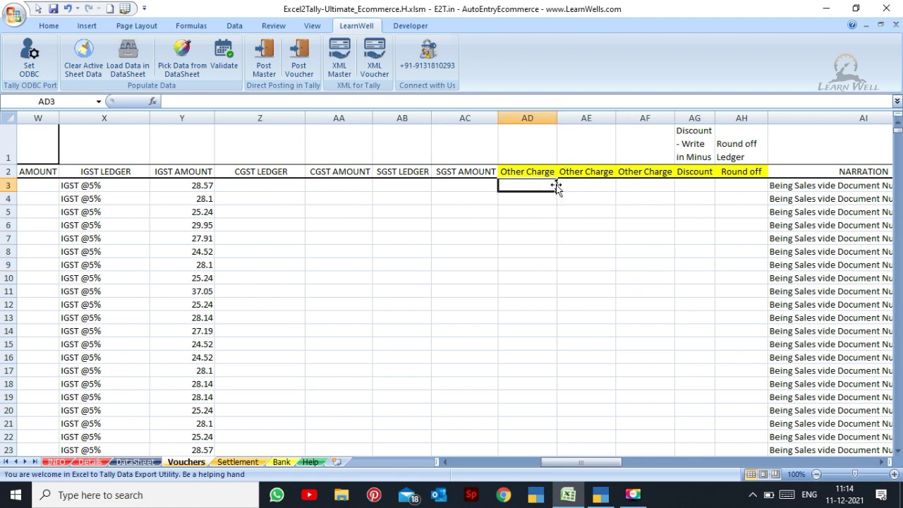
pyautogui.moveTo(689, 196); pyautogui.dragTo(488, 259)
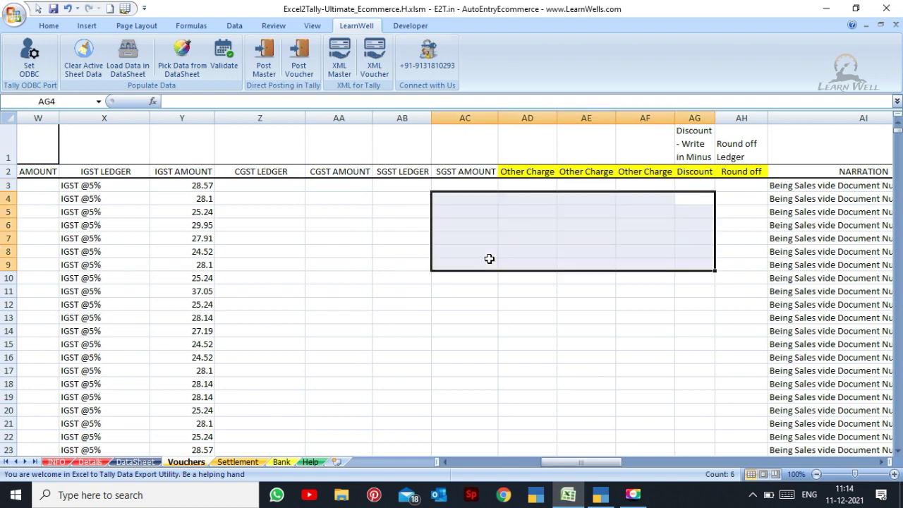
# - Check the Narration column and the credit/debit note columns: nature of return, supplier note number and supplier note date
pyautogui.press('Right')
pyautogui.press('Right')
pyautogui.press('Right')
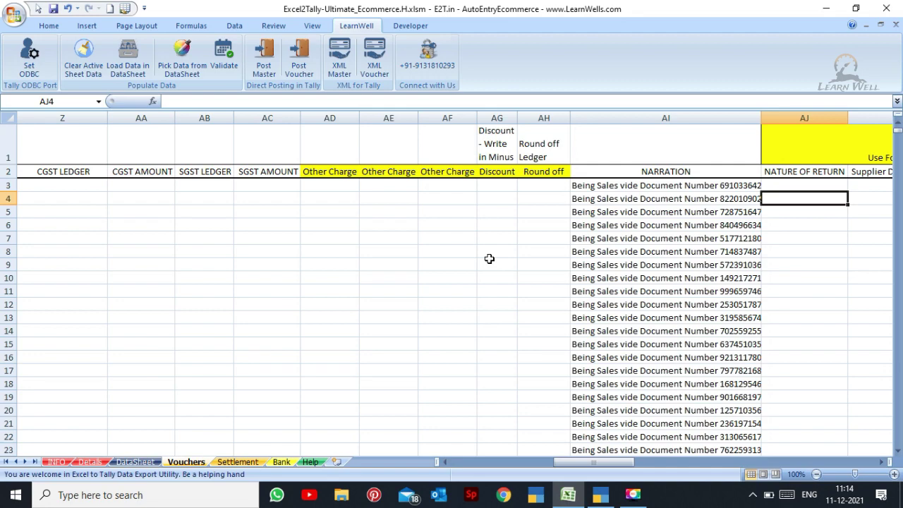
pyautogui.press('Left')
pyautogui.press('Right')
pyautogui.press('Right')
pyautogui.press('Right')
pyautogui.press('Right')
pyautogui.press('Right')
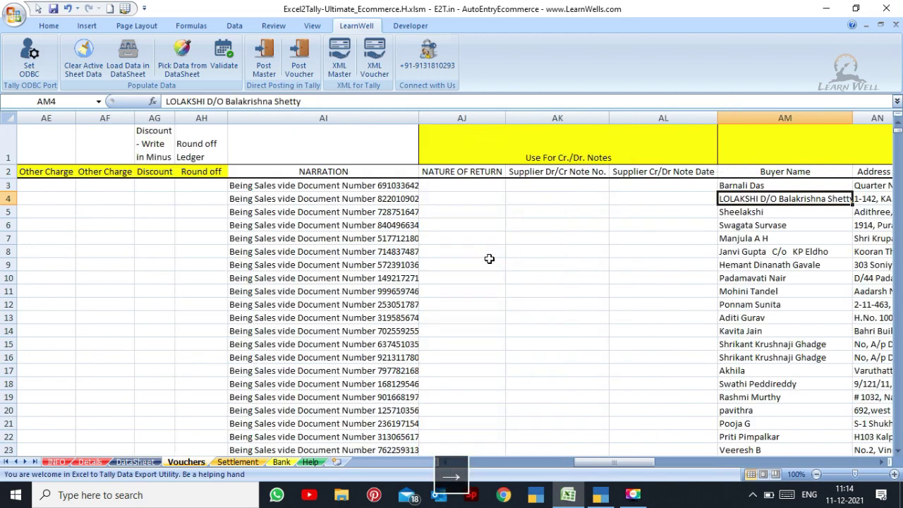
# - Review the Buyer Details columns covering address, GST type, state, place of supply and GSTIN
pyautogui.press('Right')
pyautogui.press('Right')
pyautogui.press('Right')
pyautogui.press('Right')
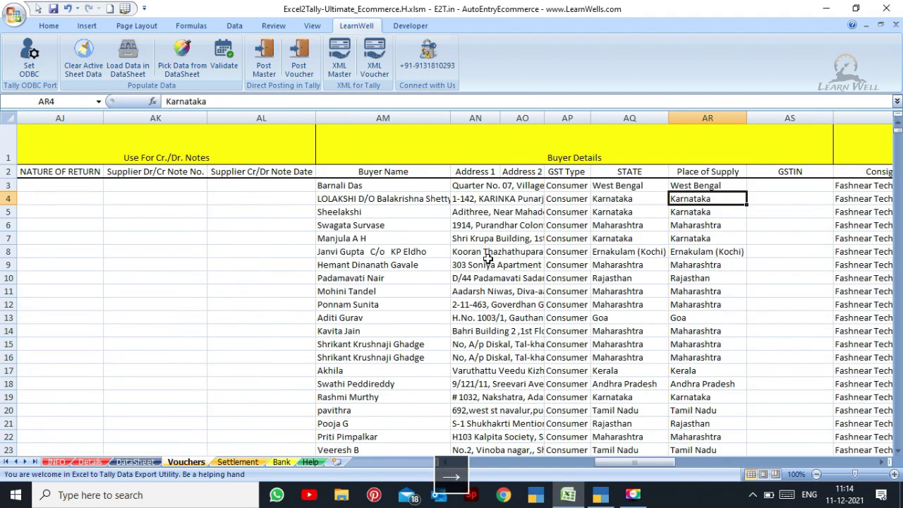
pyautogui.click(504, 252)
pyautogui.press('Right')
pyautogui.press('Right')
pyautogui.press('Right')
pyautogui.press('Right')
# - Review the Consignee Details columns for name, address, state and GSTIN, and look at the Error Report column
pyautogui.press('Right')
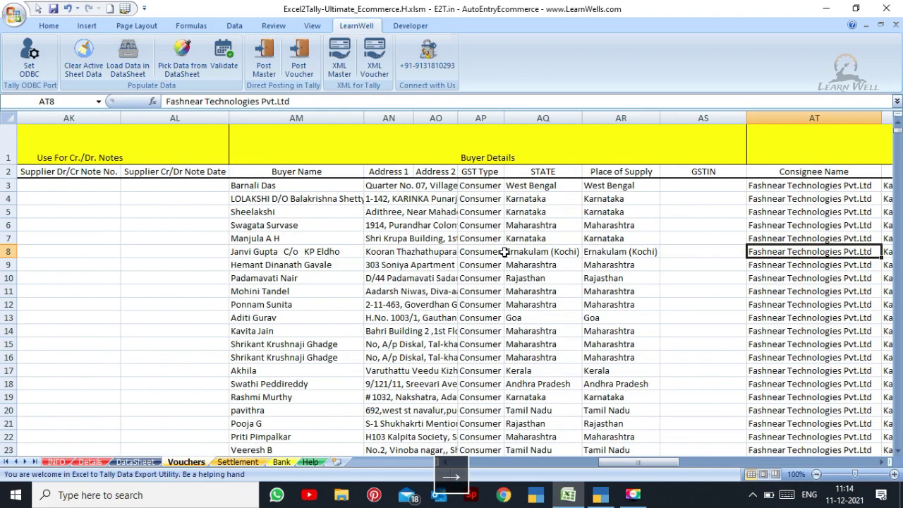
pyautogui.press('Right')
pyautogui.press('Right')
pyautogui.press('Right')
pyautogui.press('Right')
pyautogui.press('Right')
pyautogui.press('Right')
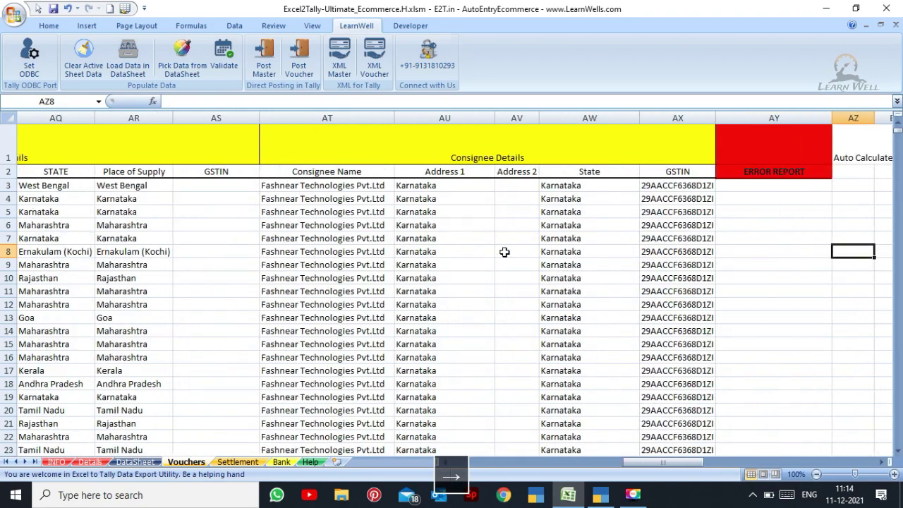
# - Go back across the voucher in row 8 to its date in the VCH DATE column
pyautogui.press('Left')
pyautogui.press('Left')
pyautogui.press('Left')
pyautogui.press('Left')
pyautogui.press('Left')
pyautogui.press('Left')
pyautogui.press('Left')
pyautogui.press('Left')
pyautogui.press('Left')
pyautogui.press('Left')
pyautogui.press('Left')
pyautogui.press('Left')
pyautogui.press('Left')
pyautogui.press('Left')
pyautogui.press('Left')
pyautogui.press('Left')
pyautogui.press('Left')
pyautogui.press('Left')
pyautogui.press('Left')
pyautogui.press('Left')
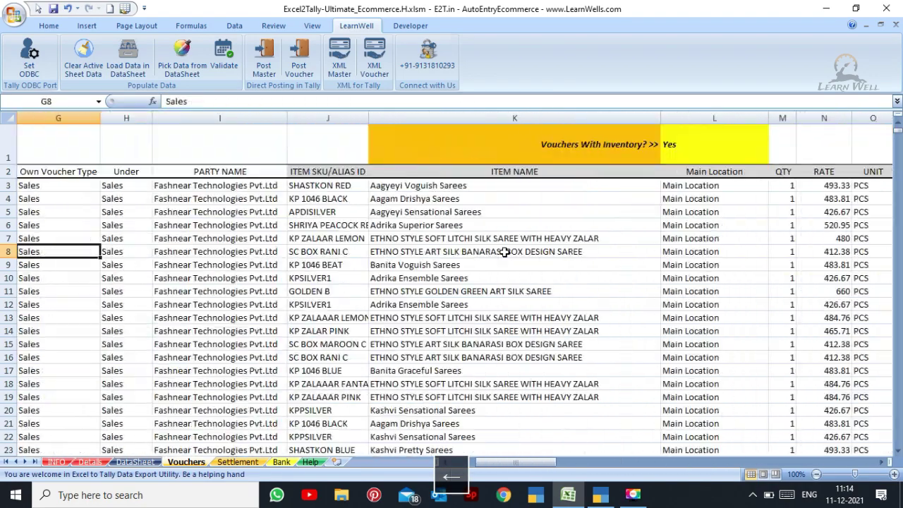
pyautogui.press('Left')
pyautogui.press('Left')
pyautogui.press('Left')
pyautogui.press('Left')
pyautogui.press('Left')
pyautogui.press('Left')
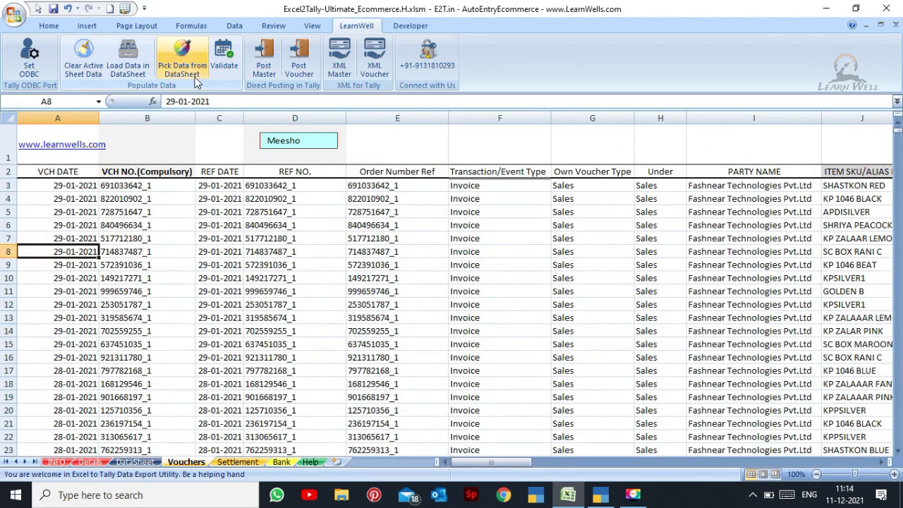
# - Scan across the voucher columns to the Error Report column and examine the Auto Calculate after Validate area beyond it
pyautogui.click(252, 303)
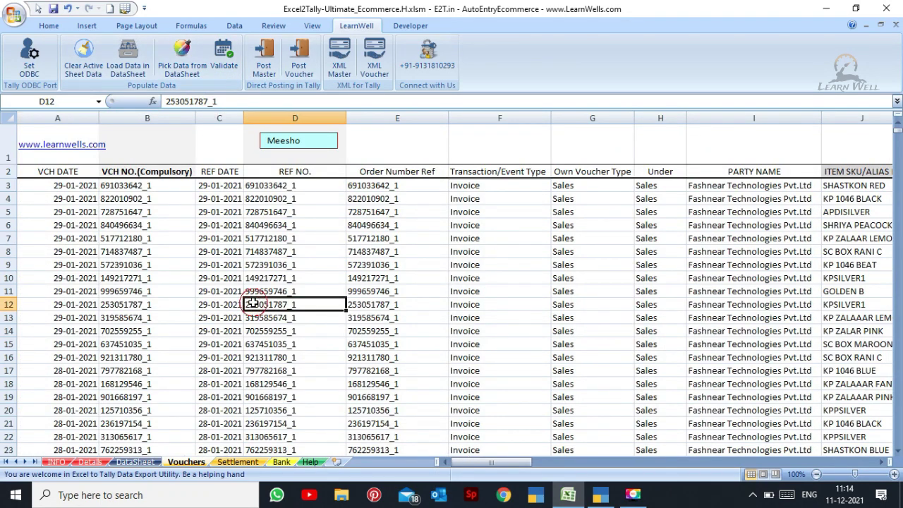
pyautogui.press('Right')
pyautogui.press('Right')
pyautogui.press('Right')
pyautogui.press('Right')
pyautogui.press('Right')
pyautogui.press('Right')
pyautogui.press('Right')
pyautogui.press('Right')
pyautogui.press('Right')
pyautogui.press('Right')
pyautogui.press('Right')
pyautogui.press('Right')
pyautogui.press('Right')
pyautogui.press('Right')
pyautogui.press('Right')
pyautogui.press('Right')
pyautogui.press('Right')
pyautogui.press('Right')
pyautogui.press('Right')
pyautogui.press('Right')
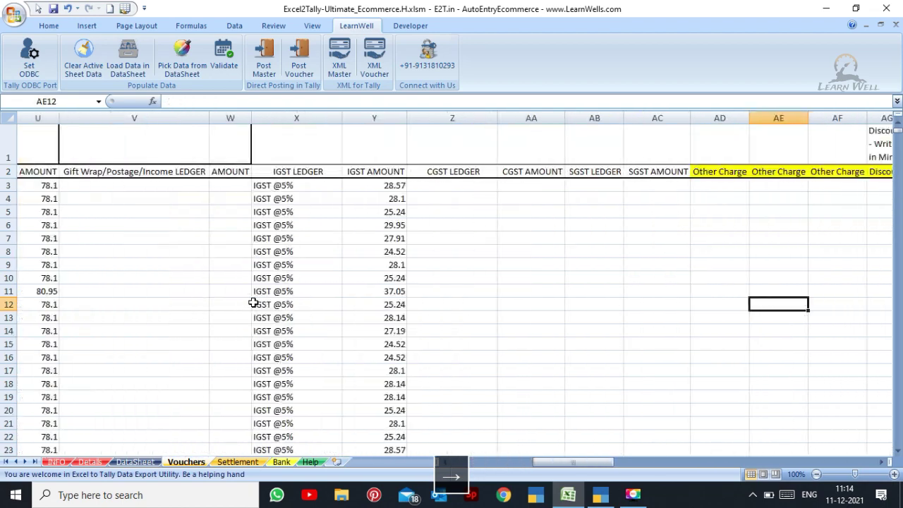
pyautogui.press('Right')
pyautogui.press('Right')
pyautogui.press('Right')
pyautogui.press('Right')
pyautogui.press('Right')
pyautogui.press('Right')
pyautogui.press('Right')
pyautogui.press('Right')
pyautogui.press('Right')
pyautogui.press('Right')
pyautogui.press('Right')
pyautogui.press('Right')
pyautogui.press('Right')
pyautogui.press('Right')
pyautogui.press('Right')
pyautogui.press('Right')
pyautogui.press('Right')
pyautogui.press('Right')
pyautogui.press('Right')
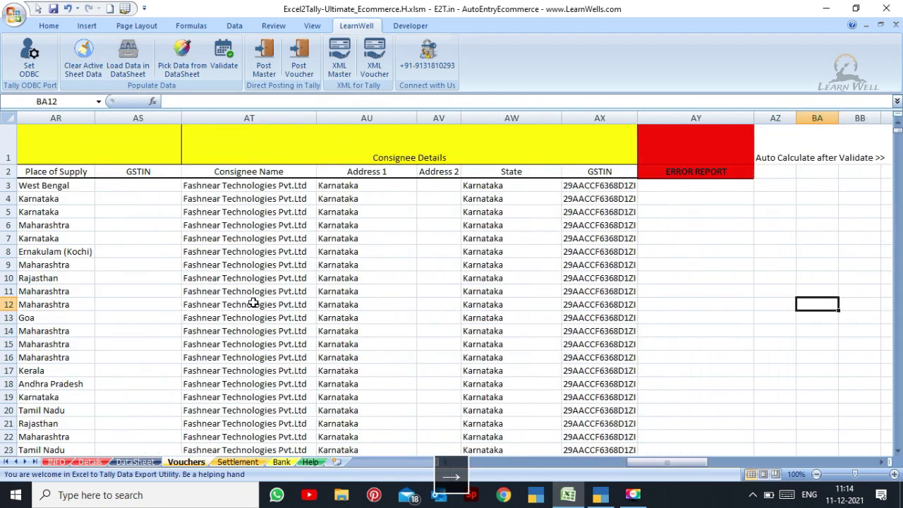
pyautogui.moveTo(254, 157); pyautogui.dragTo(487, 318)
pyautogui.click(239, 199)
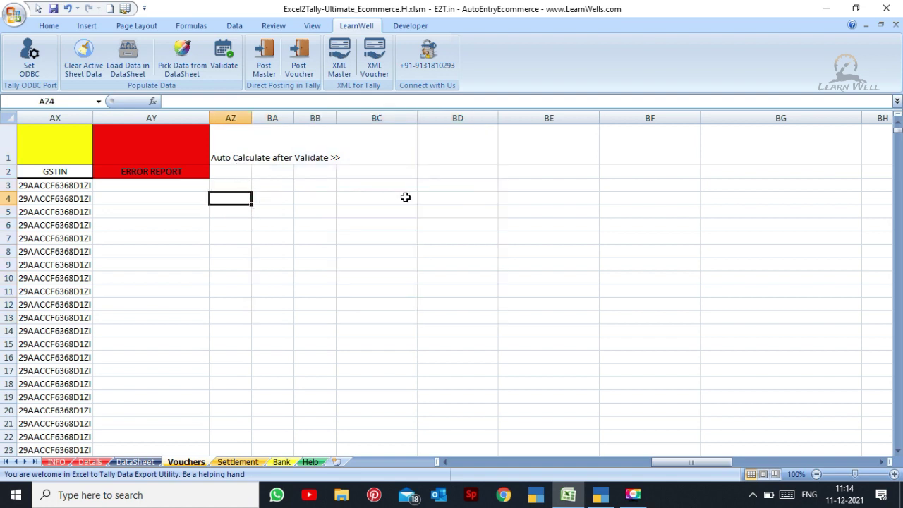
pyautogui.click(347, 245)
pyautogui.click(585, 232)
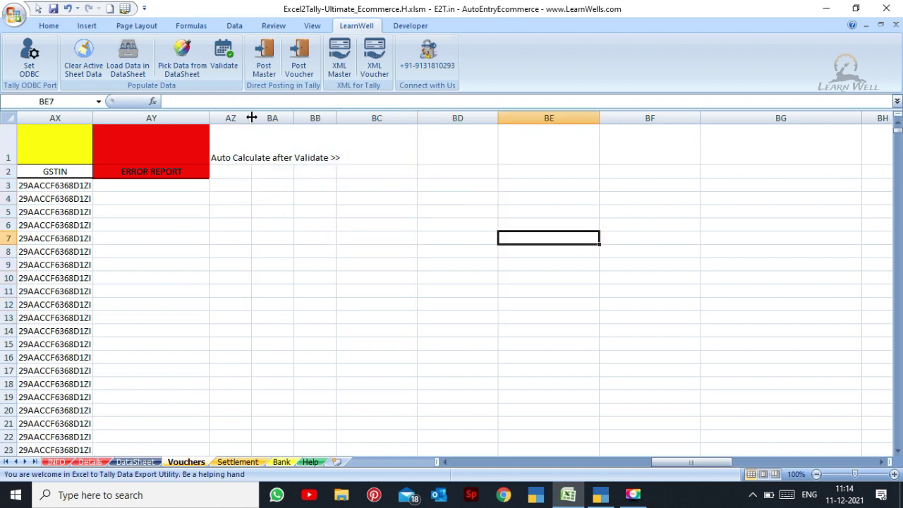
# - Validate the Vouchers sheet data and acknowledge the completion message
pyautogui.click(225, 65)
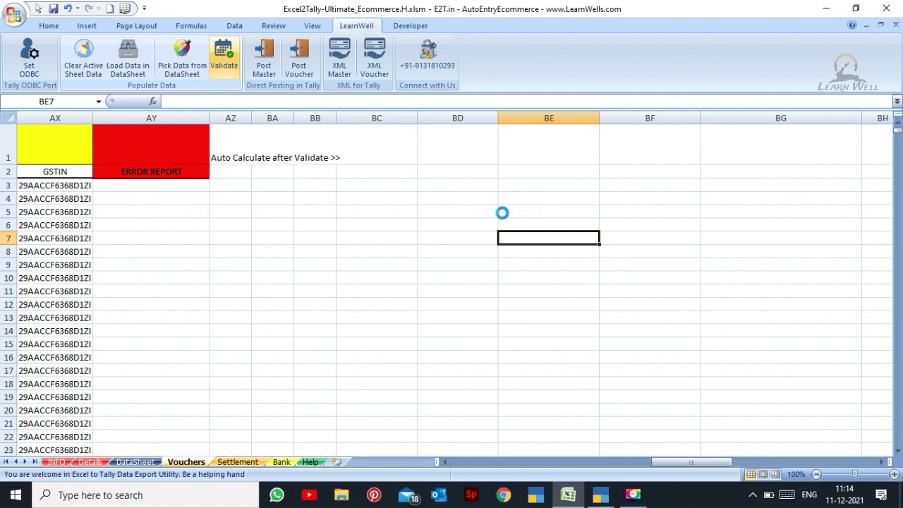
pyautogui.click(483, 291)
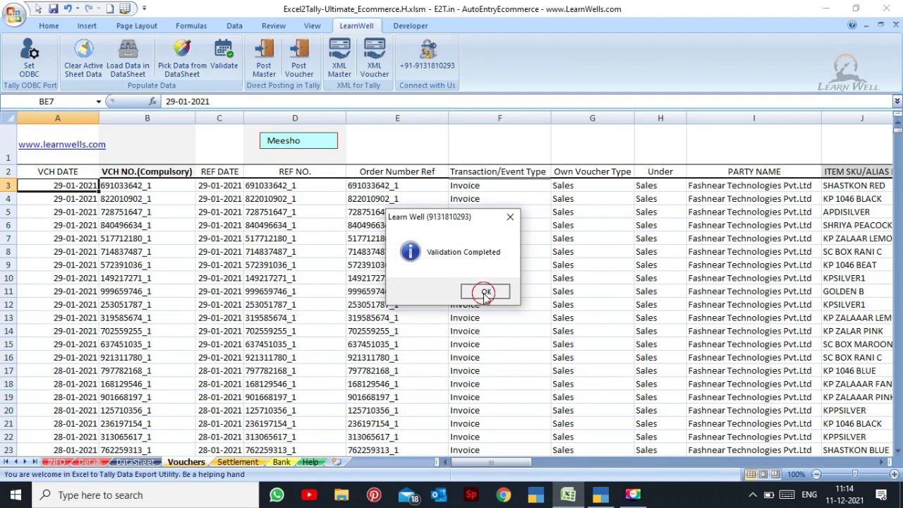
# - Examine the auto-calculated ledger and amount columns AZ to BJ for the voucher in row 9
pyautogui.click(439, 265)
pyautogui.press('Right')
pyautogui.press('Right')
pyautogui.press('Right')
pyautogui.press('Right')
pyautogui.press('Right')
pyautogui.press('Right')
pyautogui.press('Right')
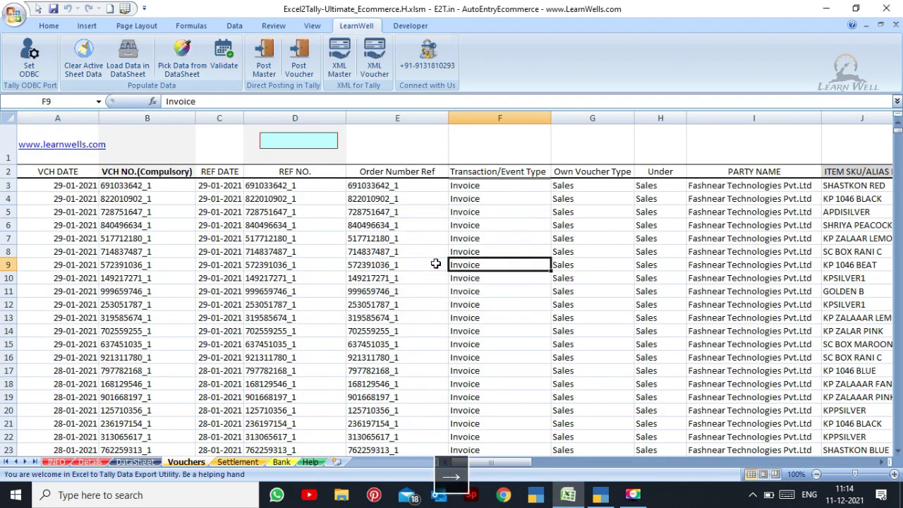
pyautogui.press('Right')
pyautogui.press('Right')
pyautogui.press('Right')
pyautogui.press('Right')
pyautogui.press('Right')
pyautogui.press('Right')
pyautogui.press('Right')
pyautogui.press('Right')
pyautogui.press('Right')
pyautogui.press('Right')
pyautogui.press('Right')
pyautogui.press('Right')
pyautogui.press('Right')
pyautogui.press('Right')
pyautogui.press('Right')
pyautogui.press('Right')
pyautogui.press('Right')
pyautogui.press('Right')
pyautogui.press('Right')
pyautogui.press('Right')
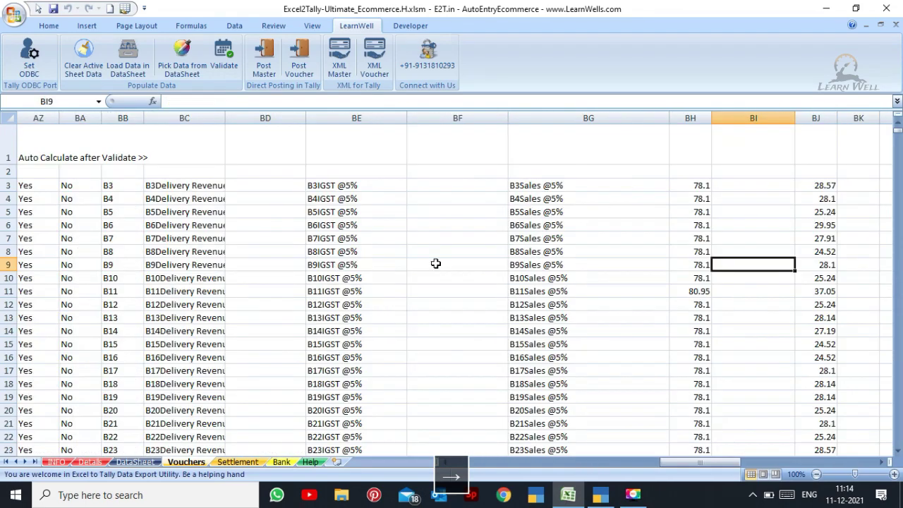
pyautogui.press('Right')
pyautogui.press('Right')
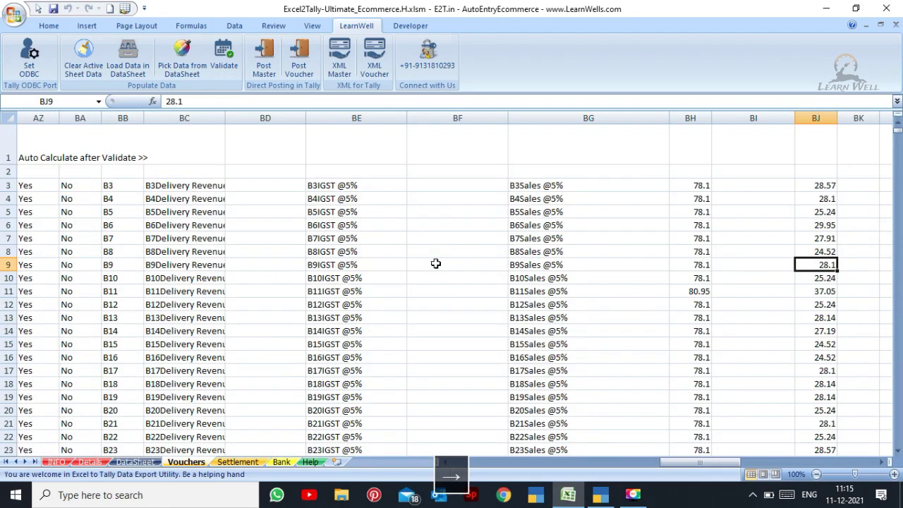
# - Check the auto-calculated amounts in columns BK to BX for the voucher in row 9, including its exact and rounded totals
pyautogui.press('Right')
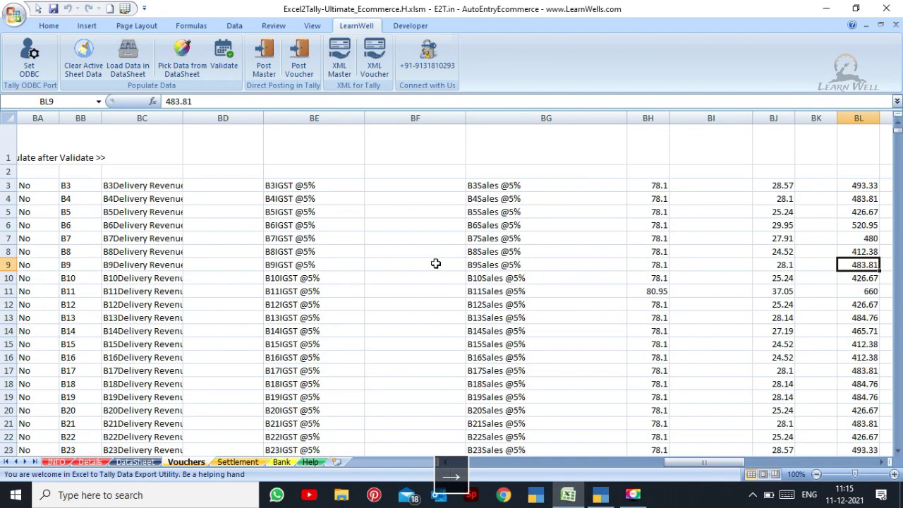
pyautogui.press('Right')
pyautogui.press('Right')
pyautogui.press('Right')
pyautogui.press('Right')
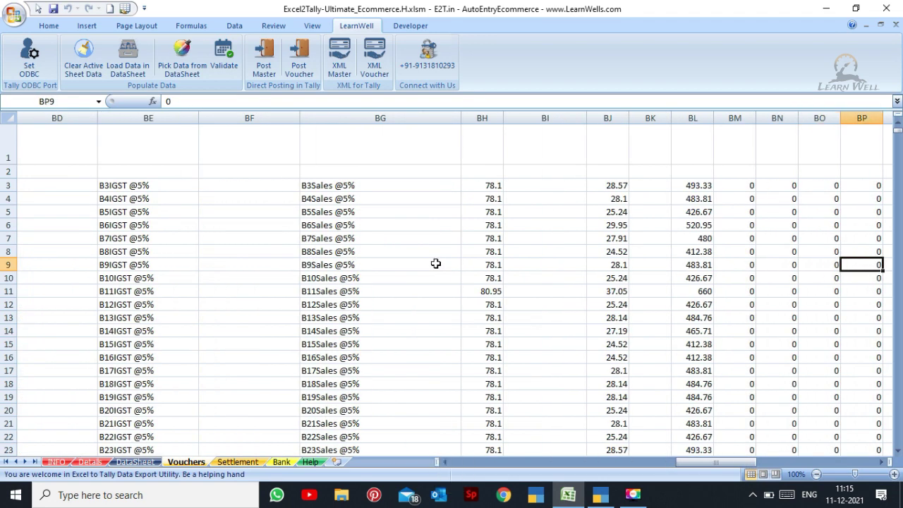
pyautogui.press('Right')
pyautogui.press('Right')
pyautogui.press('Right')
pyautogui.press('Right')
pyautogui.press('Right')
pyautogui.press('Right')
pyautogui.press('Right')
pyautogui.press('Right')
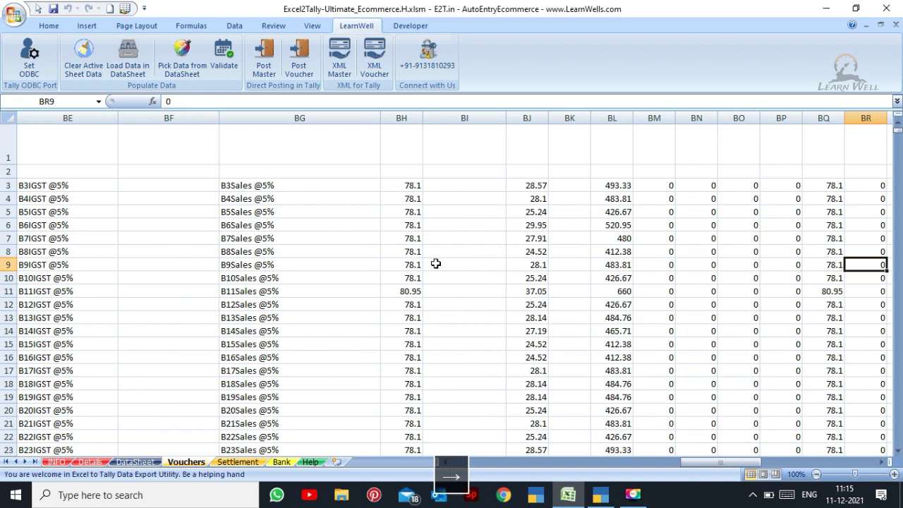
pyautogui.press('Right')
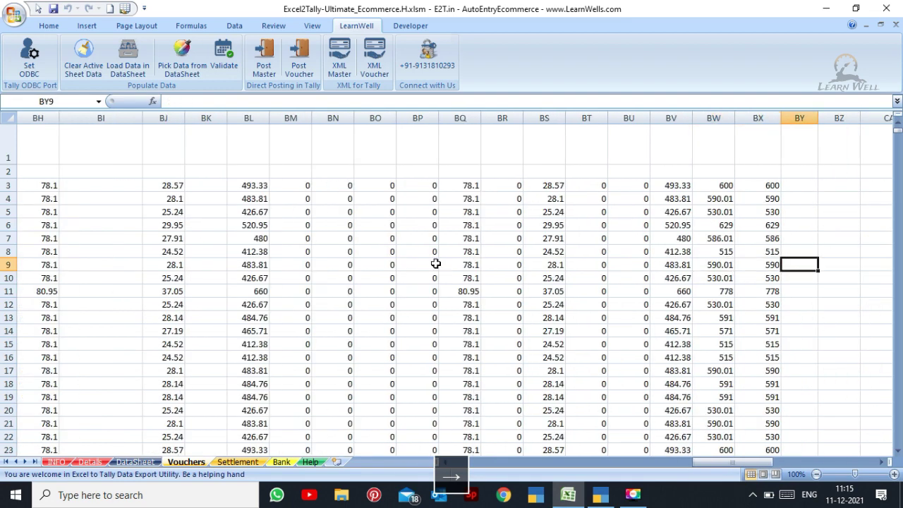
pyautogui.press('Left')
pyautogui.press('Left')
pyautogui.press('Left')
pyautogui.press('Left')
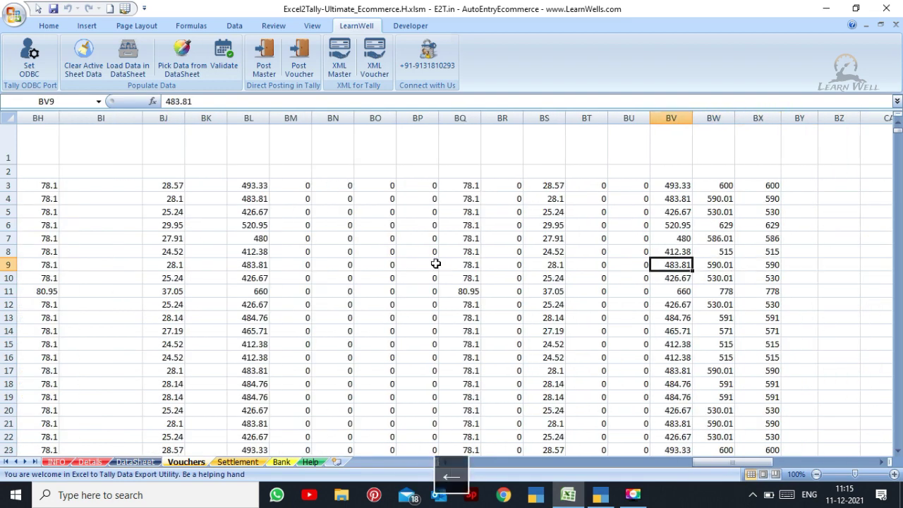
# - Scan back along row 9 from the auto-calculated amounts to the consignee details and the Auto Calculate after Validate area
pyautogui.press('Left')
pyautogui.press('Left')
pyautogui.press('Left')
pyautogui.press('Left')
pyautogui.press('Left')
pyautogui.press('Left')
pyautogui.press('Left')
pyautogui.press('Left')
pyautogui.press('Left')
pyautogui.press('Left')
pyautogui.press('Left')
pyautogui.press('Left')
pyautogui.press('Left')
pyautogui.press('Left')
pyautogui.press('Left')
pyautogui.press('Left')
pyautogui.press('Left')
pyautogui.press('Left')
pyautogui.press('Left')
pyautogui.press('Left')
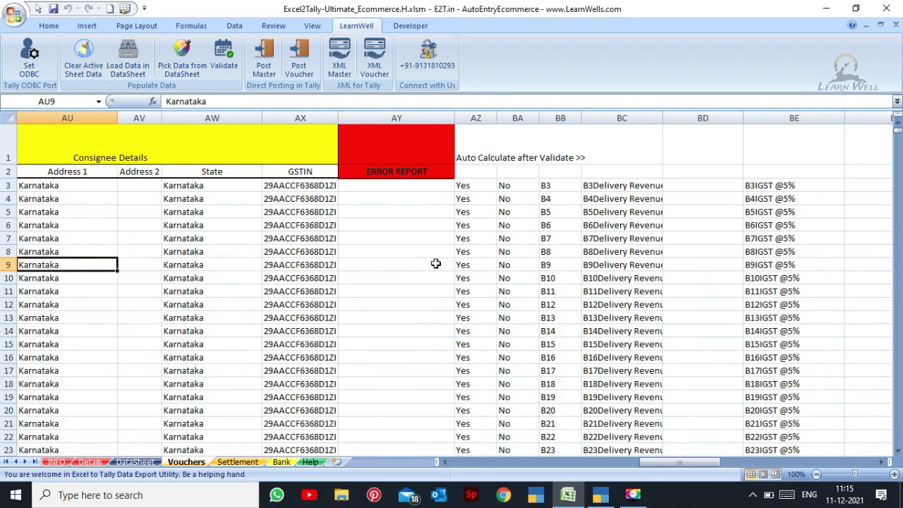
pyautogui.click(472, 259)
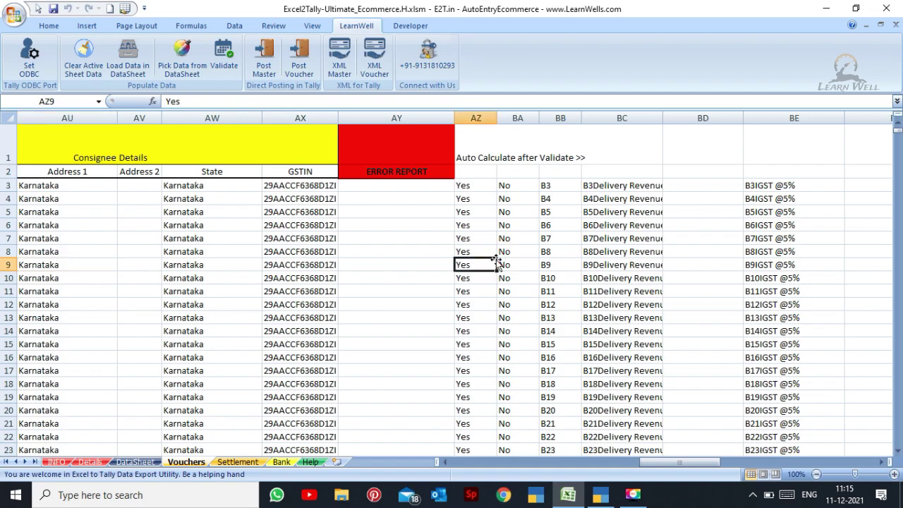
# - Review the row 9 voucher backwards through the consignee, narration, tax and item columns to the VCH DATE column
pyautogui.press('Left')
pyautogui.press('Left')
pyautogui.press('Left')
pyautogui.press('Left')
pyautogui.press('Left')
pyautogui.press('Left')
pyautogui.press('Left')
pyautogui.press('Left')
pyautogui.press('Left')
pyautogui.press('Left')
pyautogui.press('Left')
pyautogui.press('Left')
pyautogui.press('Left')
pyautogui.press('Left')
pyautogui.press('Left')
pyautogui.press('Left')
pyautogui.press('Left')
pyautogui.press('Left')
pyautogui.press('Left')
pyautogui.press('Left')
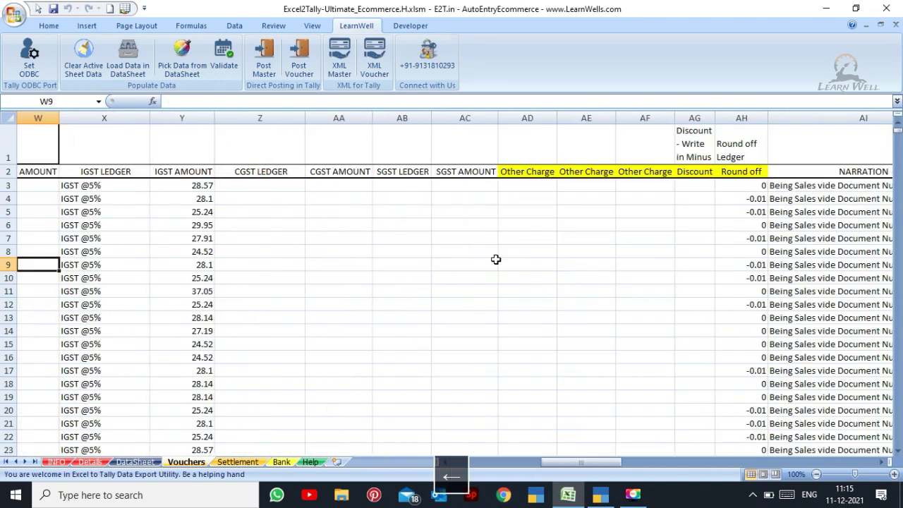
pyautogui.press('Left')
pyautogui.press('Left')
pyautogui.press('Left')
pyautogui.press('Left')
pyautogui.press('Left')
pyautogui.press('Left')
pyautogui.press('Left')
pyautogui.press('Left')
pyautogui.press('Left')
pyautogui.press('Left')
pyautogui.press('Left')
pyautogui.press('Left')
pyautogui.press('Left')
pyautogui.press('Left')
pyautogui.press('Left')
pyautogui.press('Left')
pyautogui.press('Left')
pyautogui.press('Left')
pyautogui.press('Left')
pyautogui.press('Left')
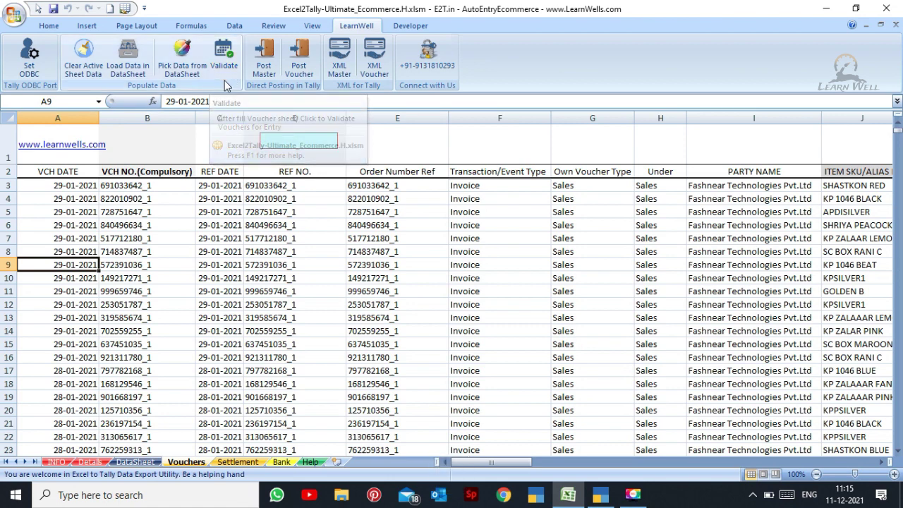
pyautogui.click(223, 73)
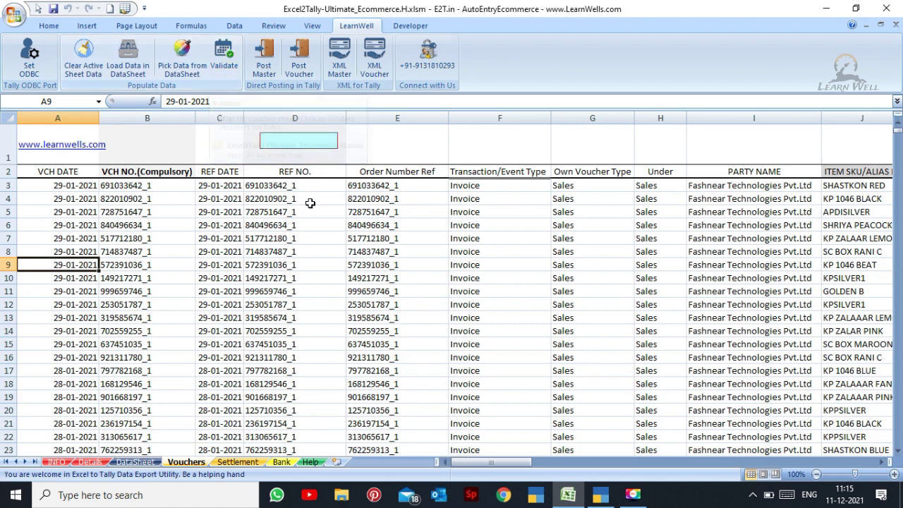
pyautogui.click(310, 201)
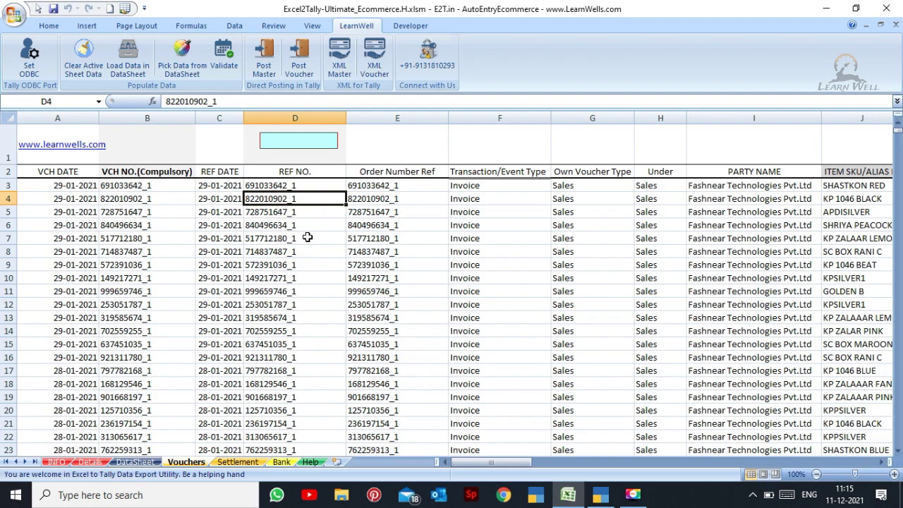
# - Switch to TallyPrime and close the Client/Server configuration, connectivity settings and About screens to reach company selection
pyautogui.click(600, 494)
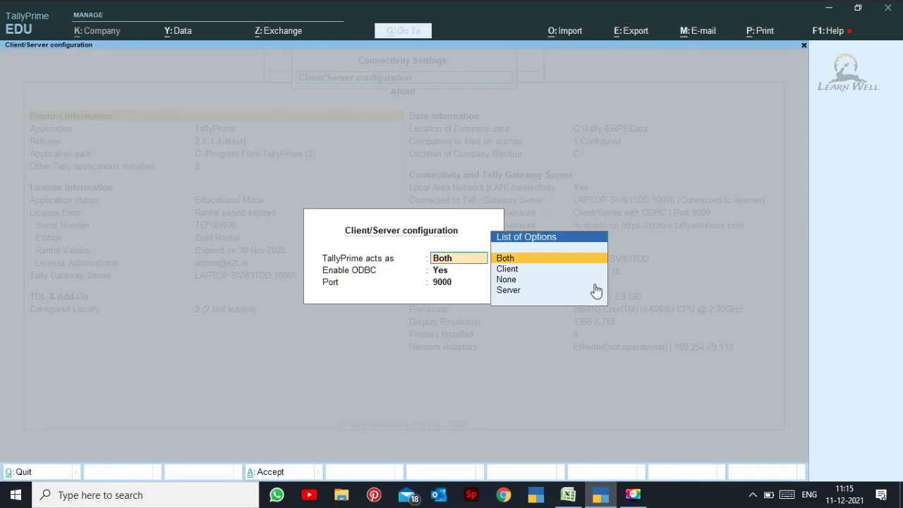
pyautogui.press('Escape')
pyautogui.press('Escape')
pyautogui.press('Escape')
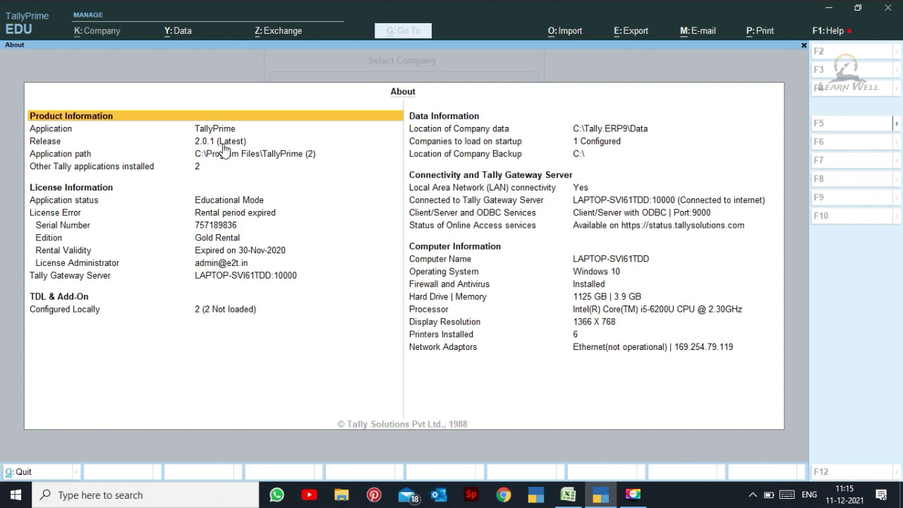
pyautogui.press('Escape')
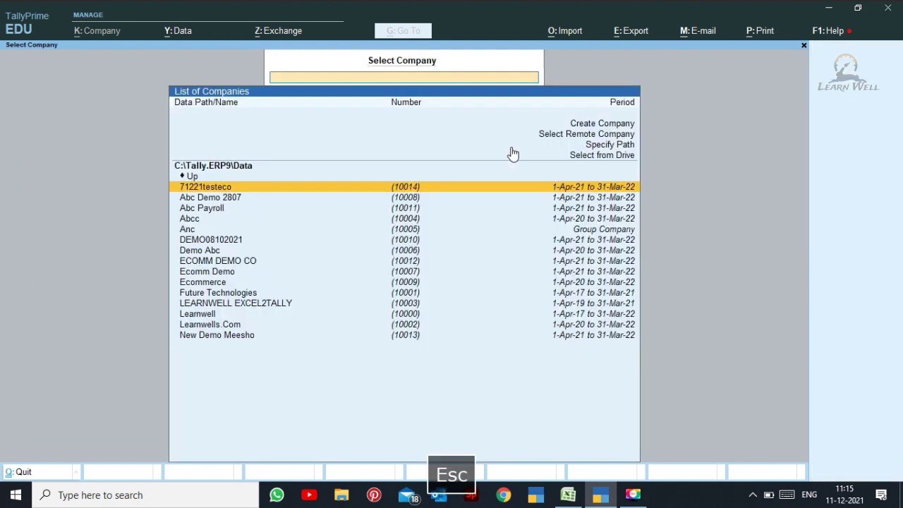
pyautogui.press('Escape')
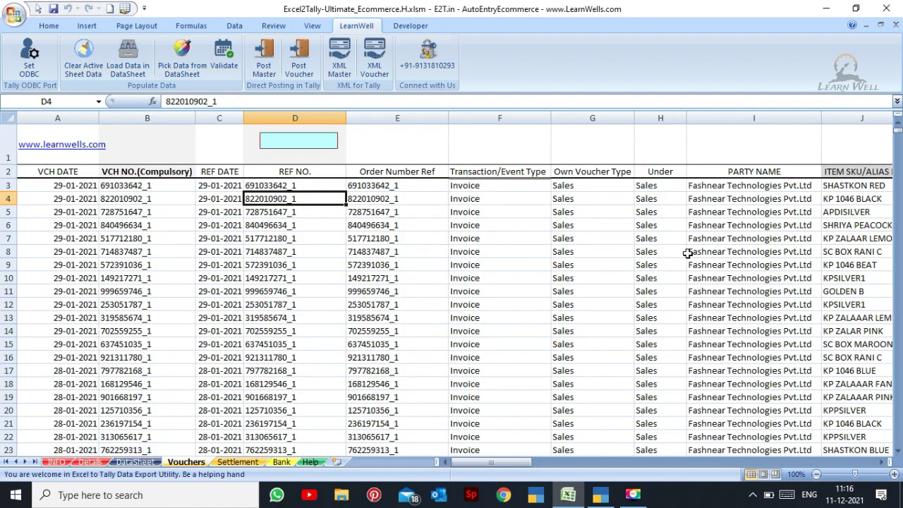
# - Switch to the Excel workbook and examine the Error Report column of the Vouchers sheet for validation errors from row 3 downwards
pyautogui.press('Right')
pyautogui.press('Right')
pyautogui.press('Right')
pyautogui.press('Right')
pyautogui.press('Right')
pyautogui.press('Right')
pyautogui.press('Right')
pyautogui.press('Right')
pyautogui.press('Right')
pyautogui.press('Right')
pyautogui.press('Right')
pyautogui.press('Right')
pyautogui.press('Right')
pyautogui.press('Right')
pyautogui.press('Right')
pyautogui.press('Right')
pyautogui.press('Right')
pyautogui.press('Right')
pyautogui.press('Right')
pyautogui.press('Right')
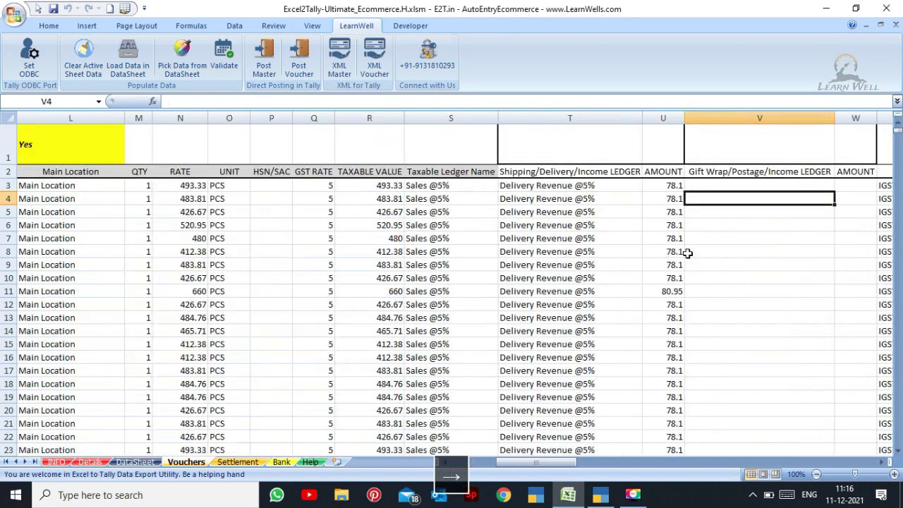
pyautogui.hscroll(5, 687, 252)
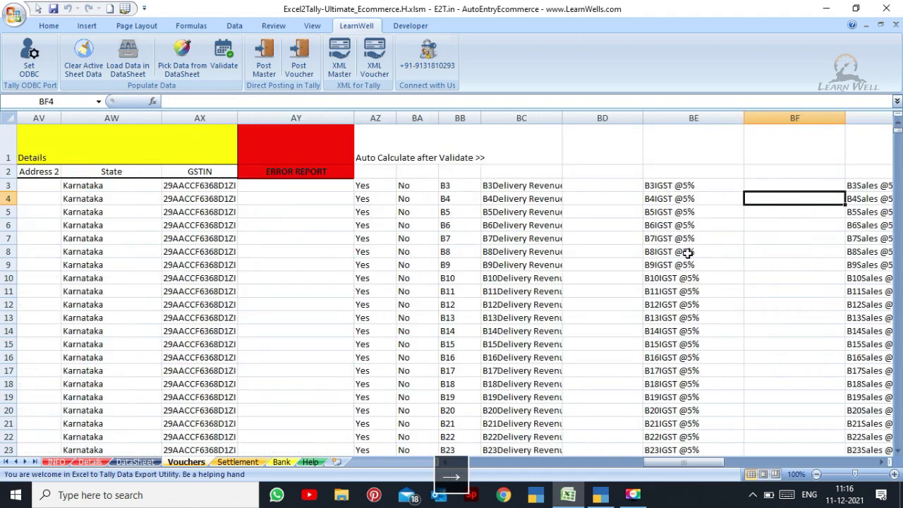
pyautogui.click(324, 187)
pyautogui.moveTo(323, 187); pyautogui.dragTo(332, 317)
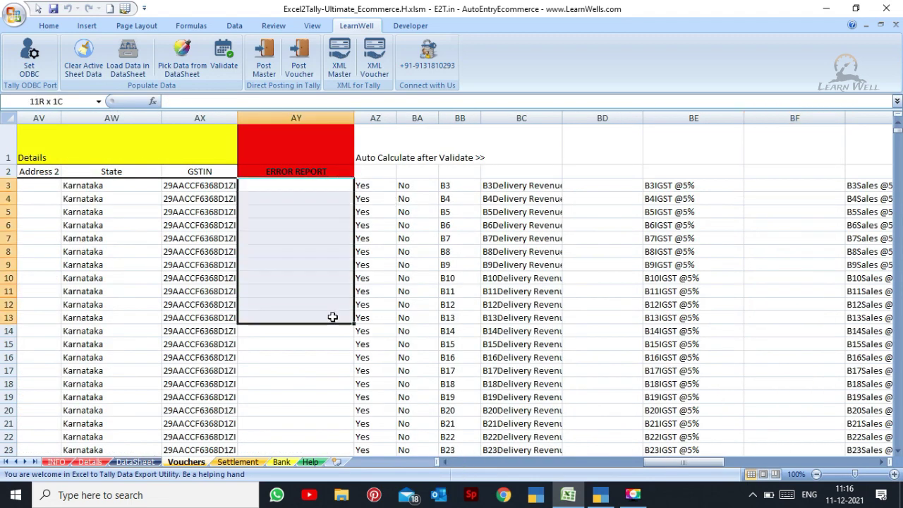
pyautogui.click(291, 185)
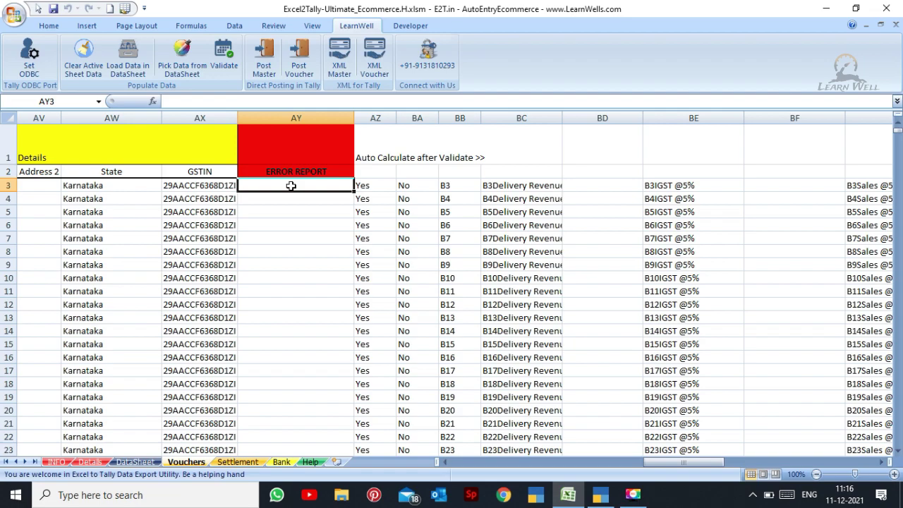
# - Scan back along row 3 of the Vouchers sheet from the Error Report column through the preceding voucher columns
pyautogui.press('Left')
pyautogui.press('Left')
pyautogui.press('Left')
pyautogui.press('Left')
pyautogui.press('Left')
pyautogui.press('Left')
pyautogui.press('Left')
pyautogui.press('Left')
pyautogui.press('Left')
pyautogui.press('Left')
pyautogui.press('Left')
pyautogui.press('Left')
pyautogui.press('Left')
pyautogui.press('Left')
pyautogui.press('Left')
pyautogui.press('Left')
pyautogui.press('Left')
pyautogui.press('Left')
pyautogui.press('Left')
pyautogui.press('Left')
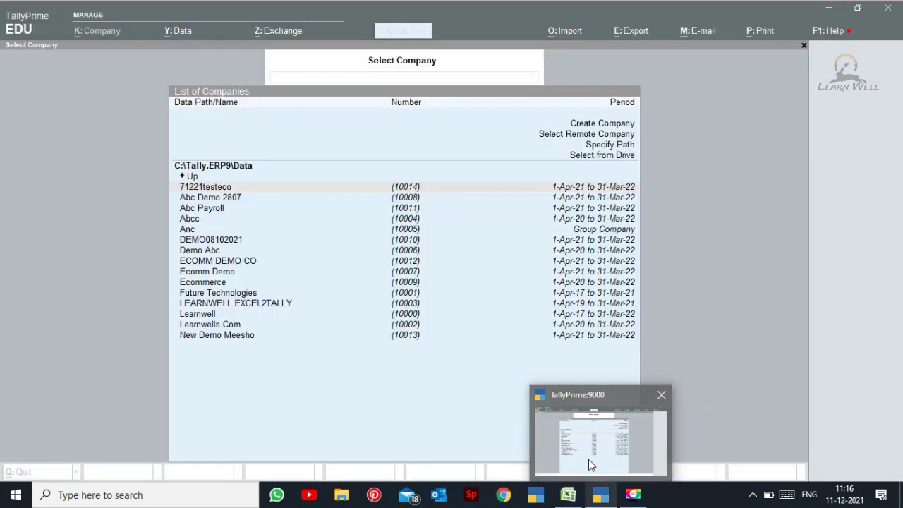
# - Switch to TallyPrime and start a new company named Ultimate Ecommerce, using the same mailing name and no address
pyautogui.click(588, 459)
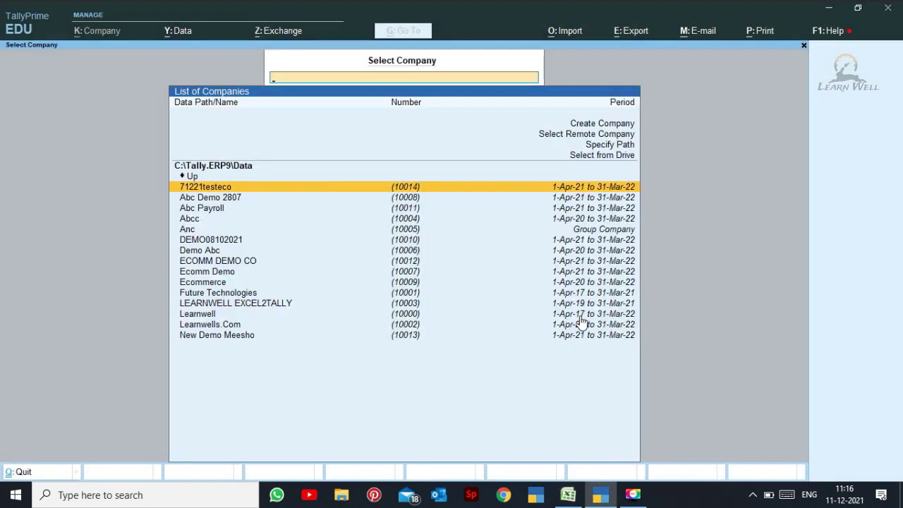
pyautogui.click(588, 130)
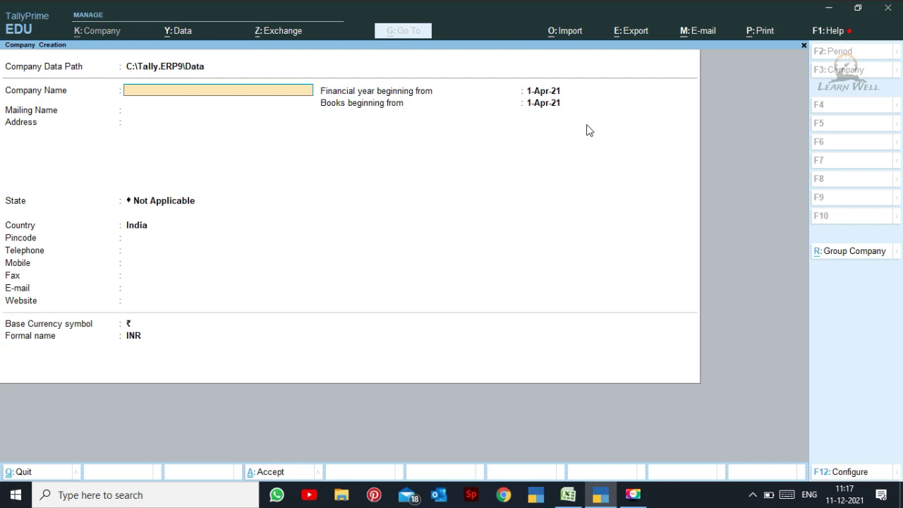
pyautogui.write('Ultimate Ecoomerce')
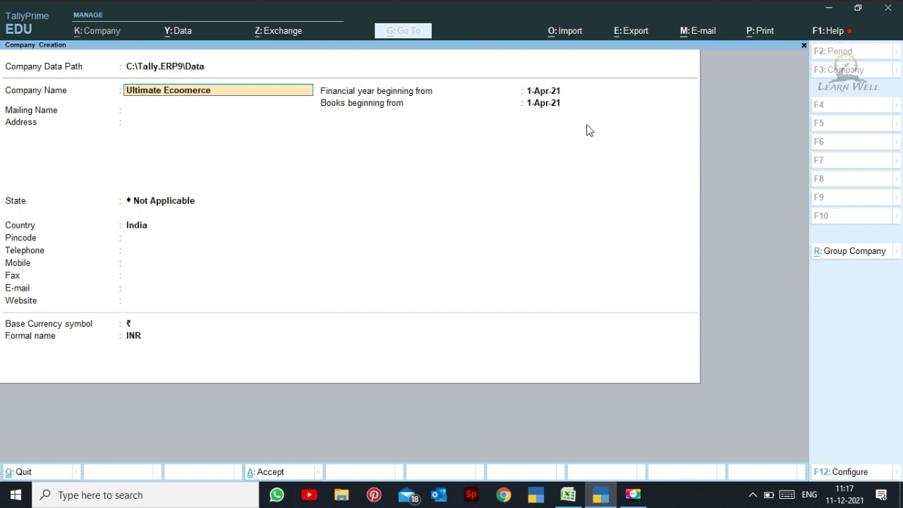
pyautogui.press('Return')
pyautogui.press('Return')
pyautogui.press('Return')
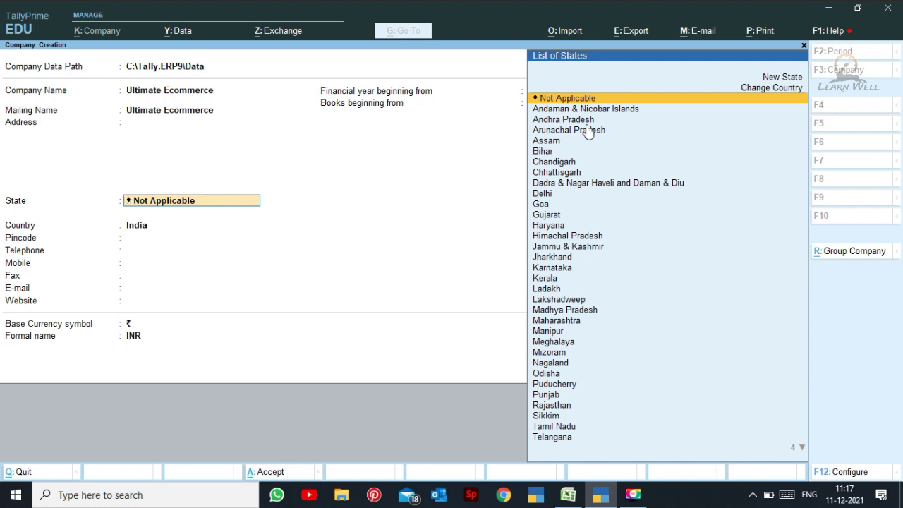
# - Set the company's state to Gujarat and leave the pincode, telephone, mobile and fax blank
pyautogui.write('Gu')
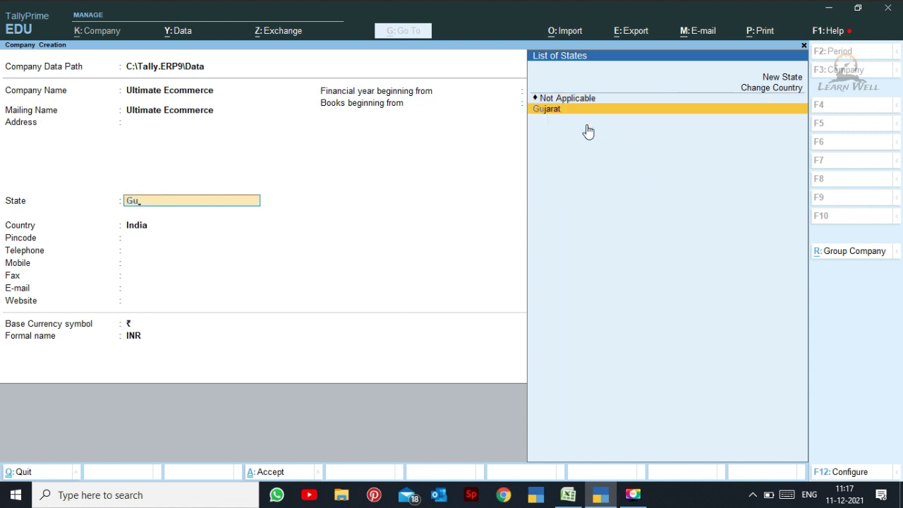
pyautogui.press('Return')
pyautogui.press('Return')
pyautogui.press('Return')
pyautogui.press('Return')
pyautogui.press('Return')
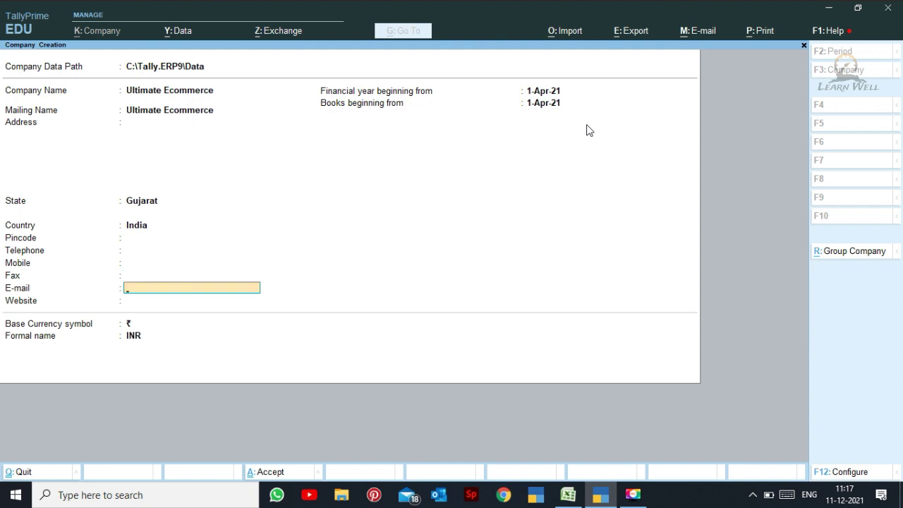
# - Keep 1-Apr-21 as the financial year and books beginning dates with ₹ (INR) as currency, and create the company
pyautogui.press('Return')
pyautogui.press('Return')
pyautogui.press('Return')
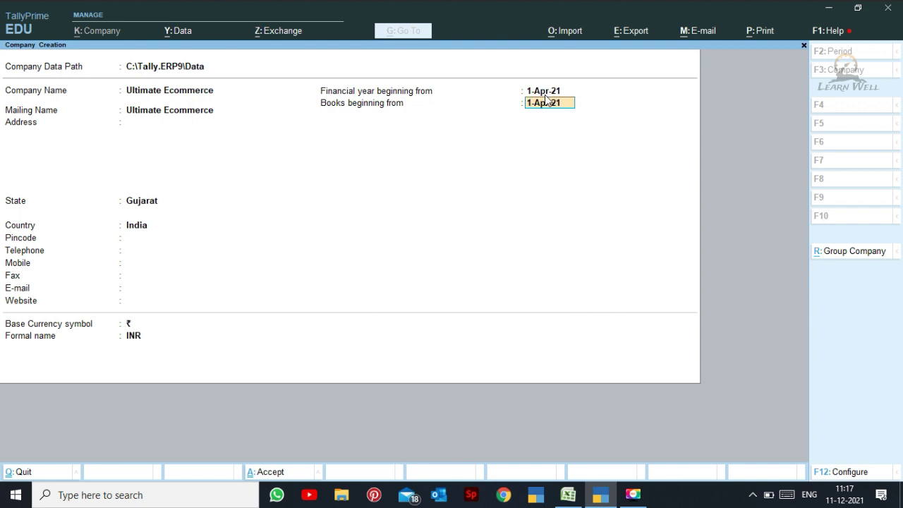
pyautogui.press('Return')
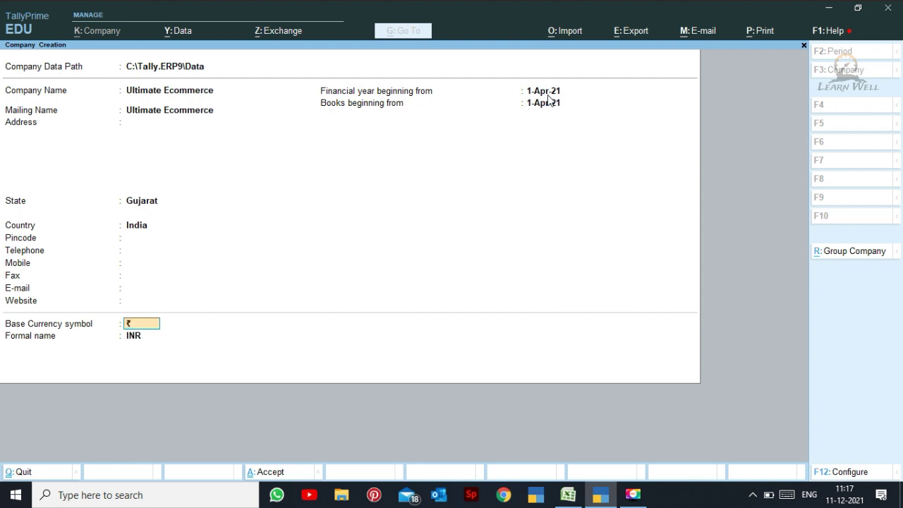
pyautogui.press('Return')
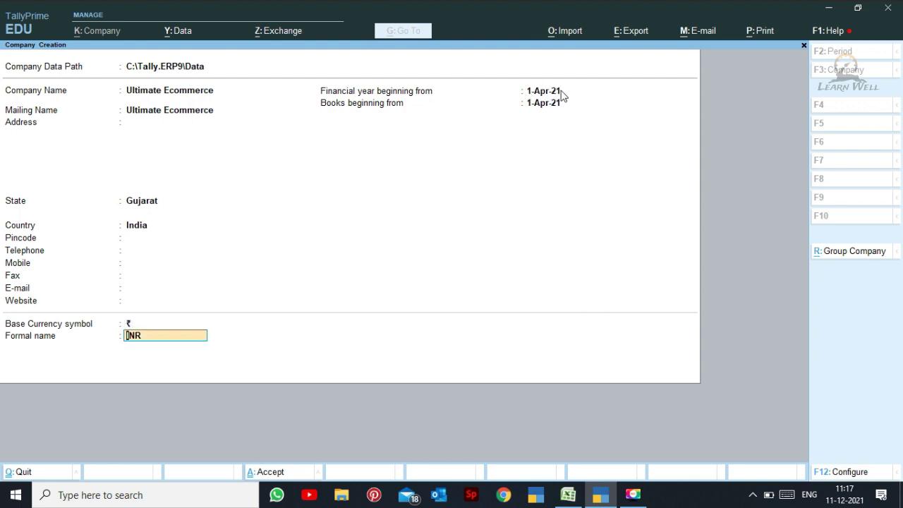
pyautogui.press('Return')
pyautogui.press('Return')
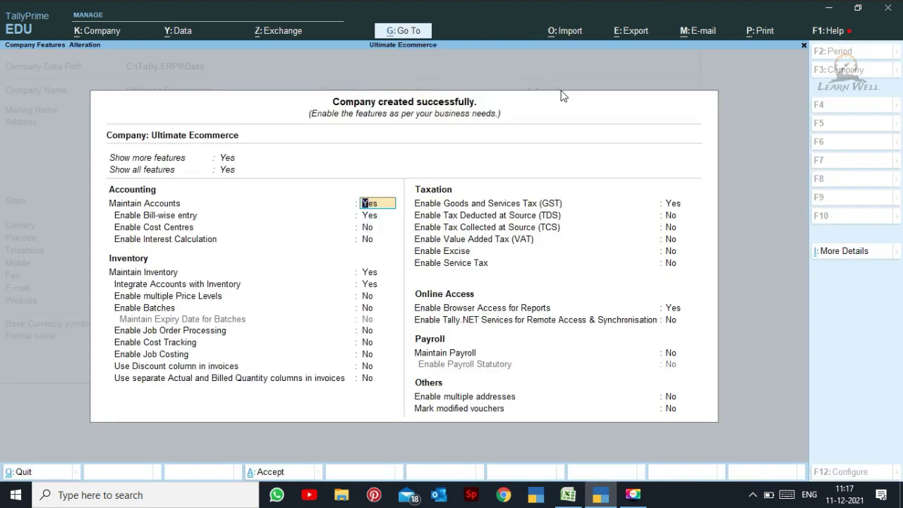
# - Keep the default accounting and inventory features, leave Goods and Services Tax (GST) enabled, and open its details
pyautogui.press('Return')
pyautogui.press('Return')
pyautogui.press('Return')
pyautogui.press('Return')
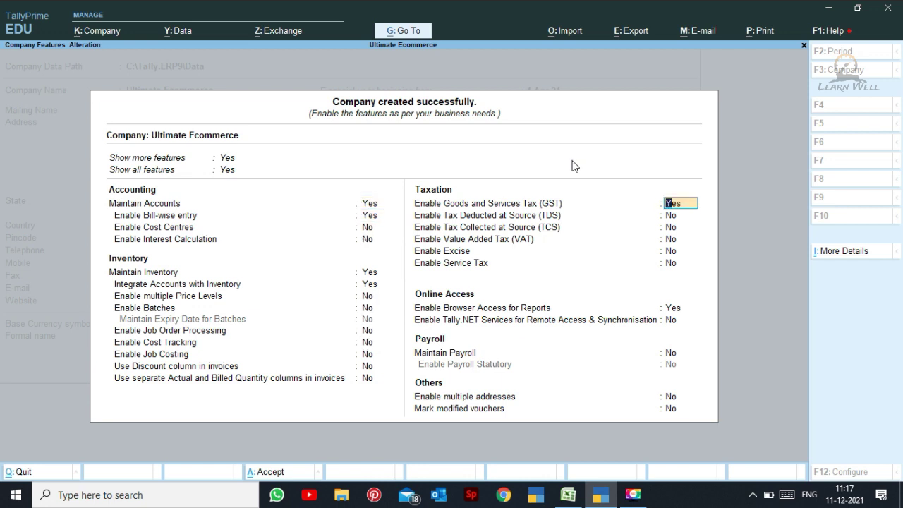
pyautogui.press('Return')
# - Keep the GST details as Regular registration in Gujarat, applicable from 1-Apr-21, with monthly GSTR1 and additional features off
pyautogui.press('Return')
pyautogui.press('Return')
pyautogui.press('Return')
pyautogui.press('Return')
pyautogui.press('Return')
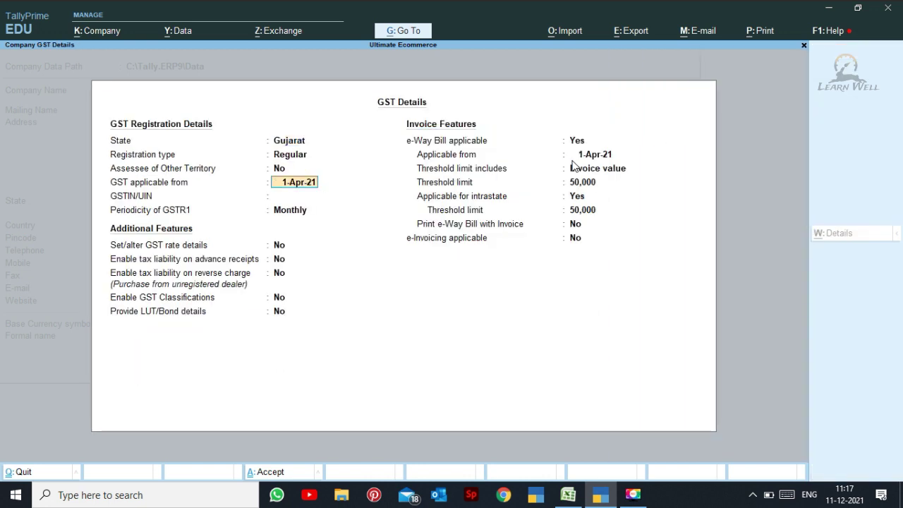
pyautogui.press('Return')
pyautogui.press('Return')
pyautogui.press('Return')
pyautogui.press('Return')
pyautogui.press('Return')
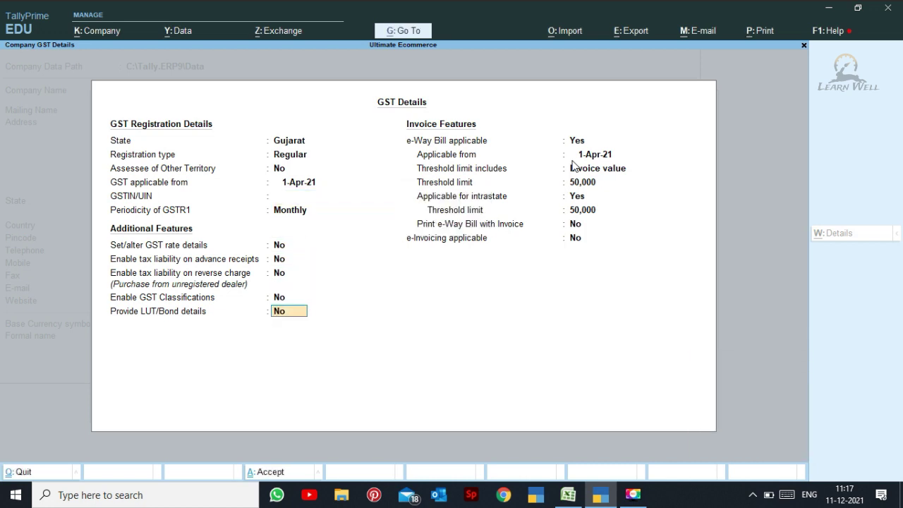
# - Save the company's GST details and accept the company features to reach the Gateway of Tally
pyautogui.press('BackSpace')
pyautogui.press('BackSpace')
pyautogui.press('BackSpace')
pyautogui.press('BackSpace')
pyautogui.press('BackSpace')
pyautogui.press('BackSpace')
pyautogui.hotkey('ctrl', 'a')
pyautogui.hotkey('ctrl', 'a')
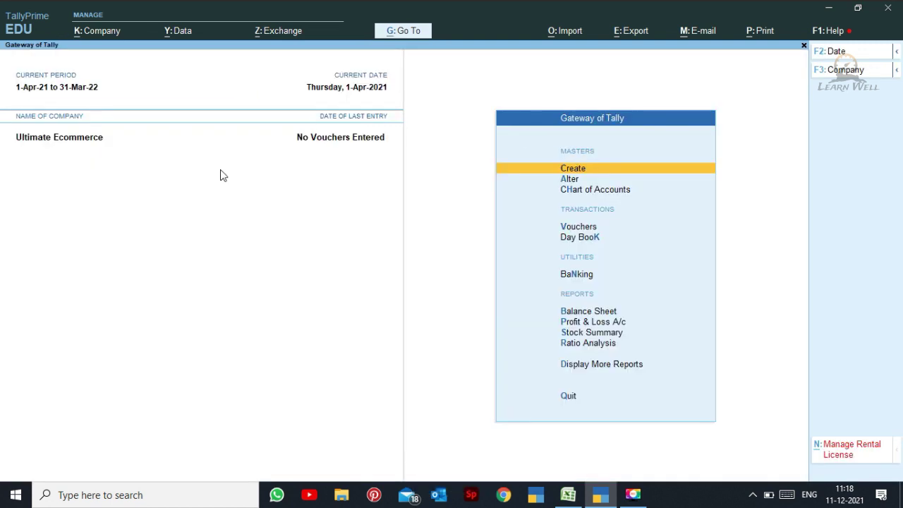
# - Check the Stock Items list in the new company's Chart of Accounts and return to the list of masters
pyautogui.click(574, 198)
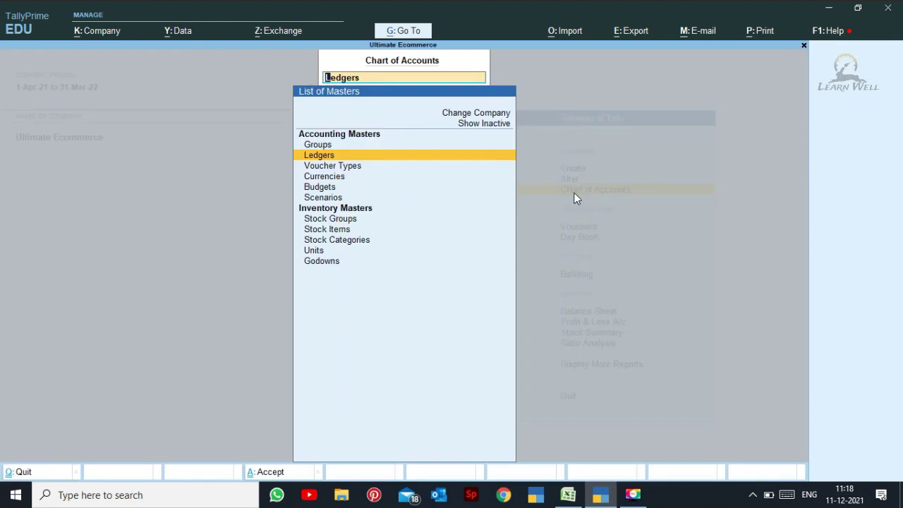
pyautogui.press('Down')
pyautogui.press('Down')
pyautogui.press('Down')
pyautogui.press('Down')
pyautogui.press('Down')
pyautogui.press('Down')
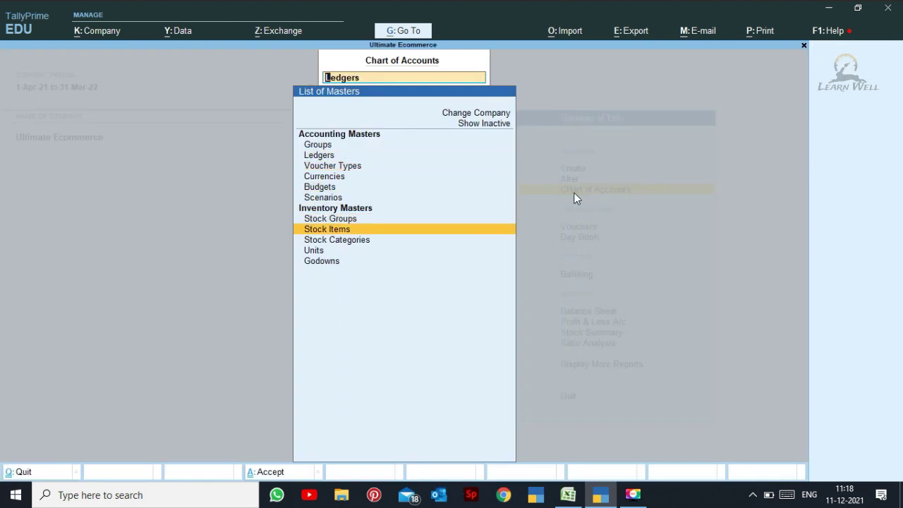
pyautogui.press('Return')
pyautogui.press('Escape')
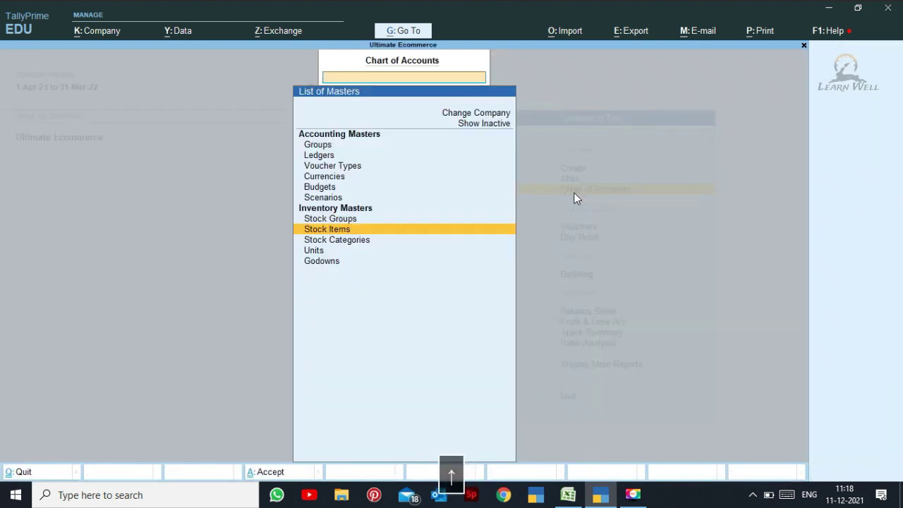
# - Review the default ledgers from assets to income in the Chart of Accounts, and return to the Gateway of Tally
pyautogui.press('Up')
pyautogui.press('Up')
pyautogui.press('Up')
pyautogui.press('Up')
pyautogui.press('Up')
pyautogui.press('Up')
pyautogui.press('Up')
pyautogui.press('Return')
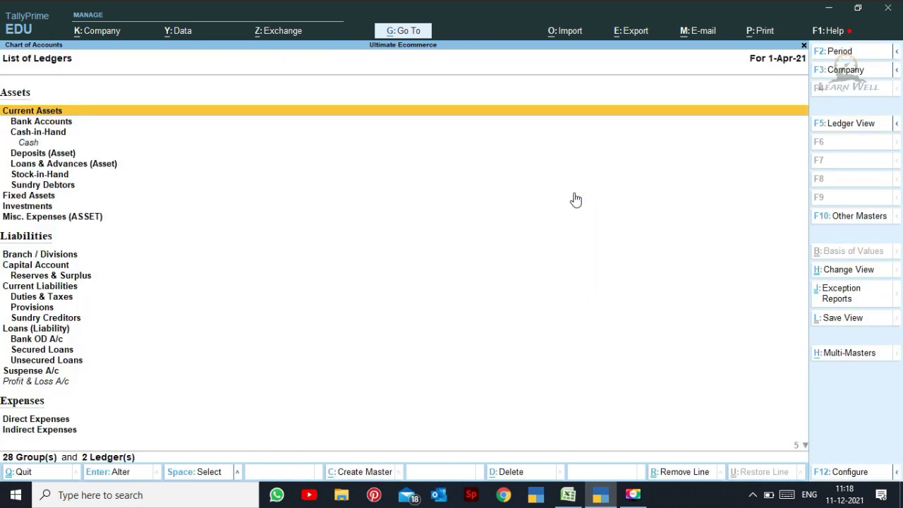
pyautogui.press('Down')
pyautogui.press('Down')
pyautogui.press('Down')
pyautogui.press('Down')
pyautogui.press('Down')
pyautogui.press('Down')
pyautogui.press('Down')
pyautogui.press('Down')
pyautogui.press('Down')
pyautogui.press('Down')
pyautogui.press('Down')
pyautogui.press('Down')
pyautogui.press('Down')
pyautogui.press('Down')
pyautogui.press('Down')
pyautogui.press('Down')
pyautogui.press('Down')
pyautogui.press('Down')
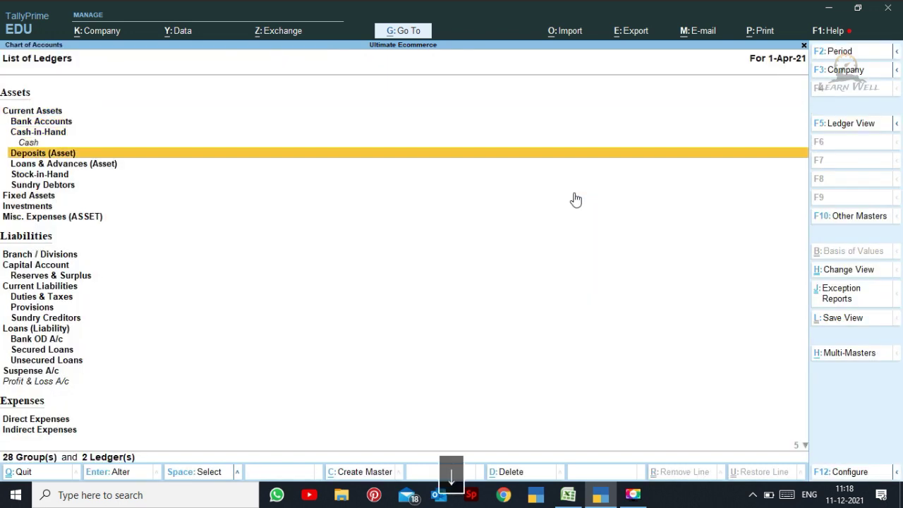
pyautogui.press('Down')
pyautogui.press('Down')
pyautogui.press('Down')
pyautogui.press('Down')
pyautogui.press('Down')
pyautogui.press('Down')
pyautogui.press('Down')
pyautogui.press('Down')
pyautogui.press('Down')
pyautogui.press('Down')
pyautogui.press('Down')
pyautogui.press('Up')
pyautogui.press('Up')
pyautogui.press('Up')
pyautogui.press('Up')
pyautogui.press('Up')
pyautogui.press('Up')
pyautogui.press('Up')
pyautogui.press('Up')
pyautogui.press('Up')
pyautogui.press('Up')
pyautogui.press('Up')
pyautogui.press('Up')
pyautogui.press('Up')
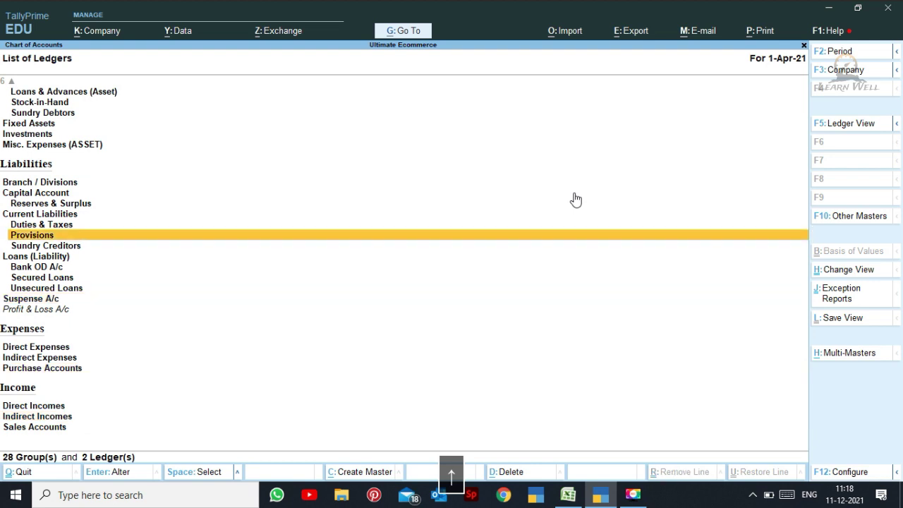
pyautogui.press('Down')
pyautogui.press('Down')
pyautogui.press('Down')
pyautogui.press('Down')
pyautogui.press('Down')
pyautogui.press('Down')
pyautogui.press('Down')
pyautogui.press('Escape')
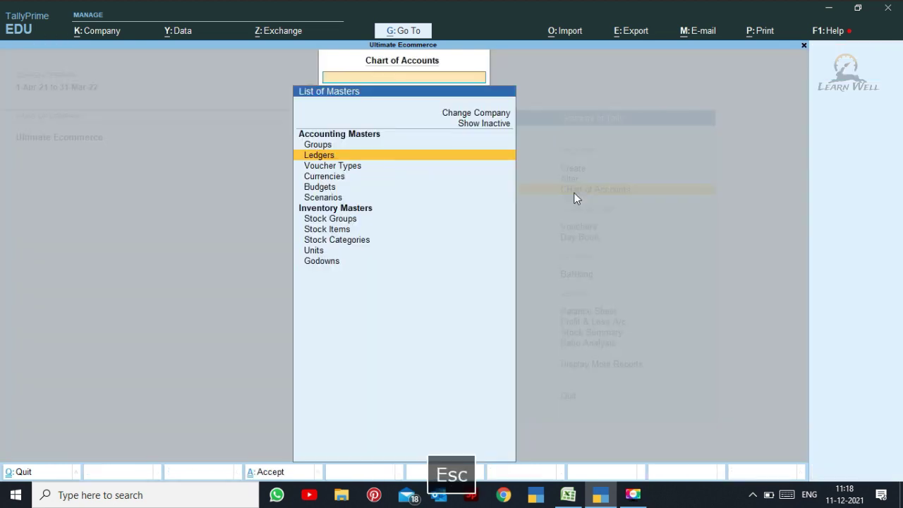
pyautogui.press('Escape')
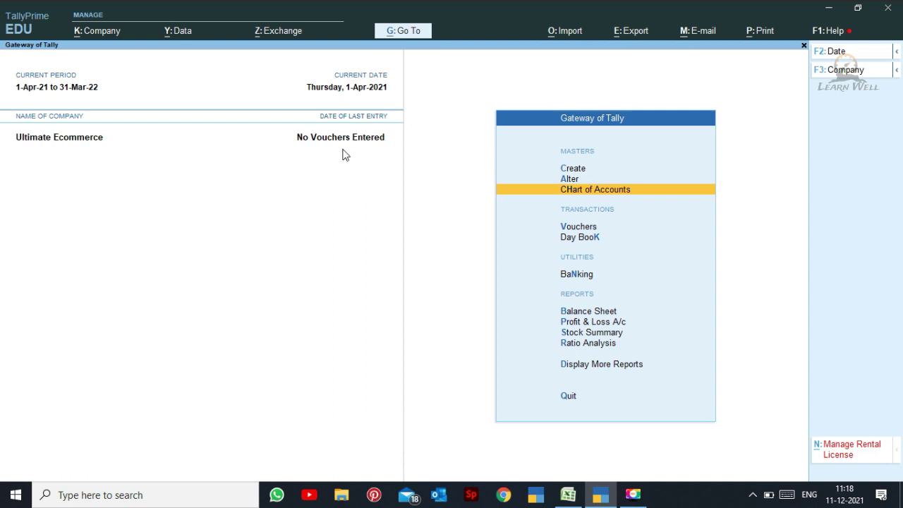
# - Switch to the Excel2Tally workbook and post the masters from the Vouchers sheet directly into Tally
pyautogui.moveTo(567, 478)
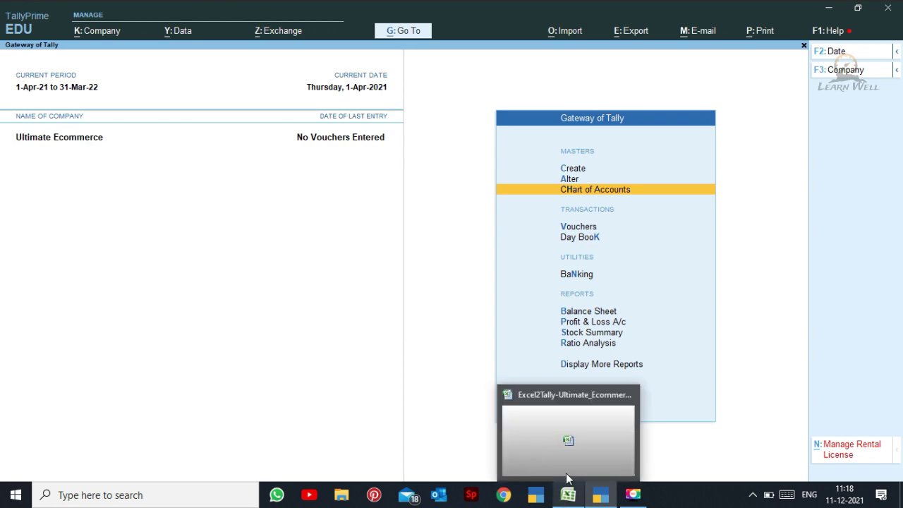
pyautogui.click(569, 459)
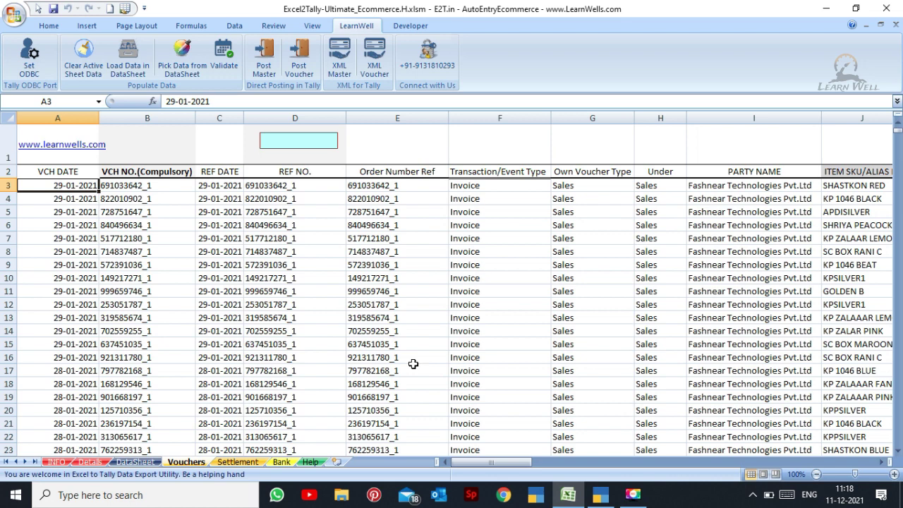
pyautogui.click(265, 68)
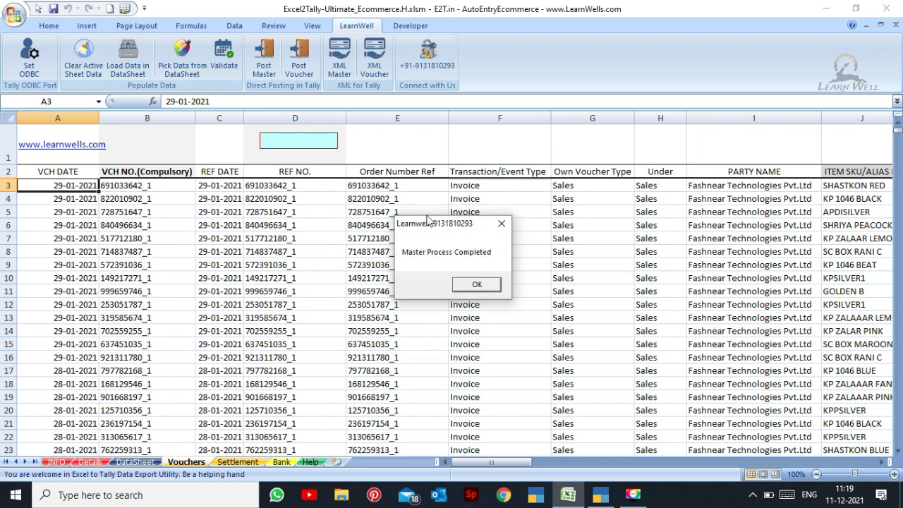
pyautogui.click(477, 285)
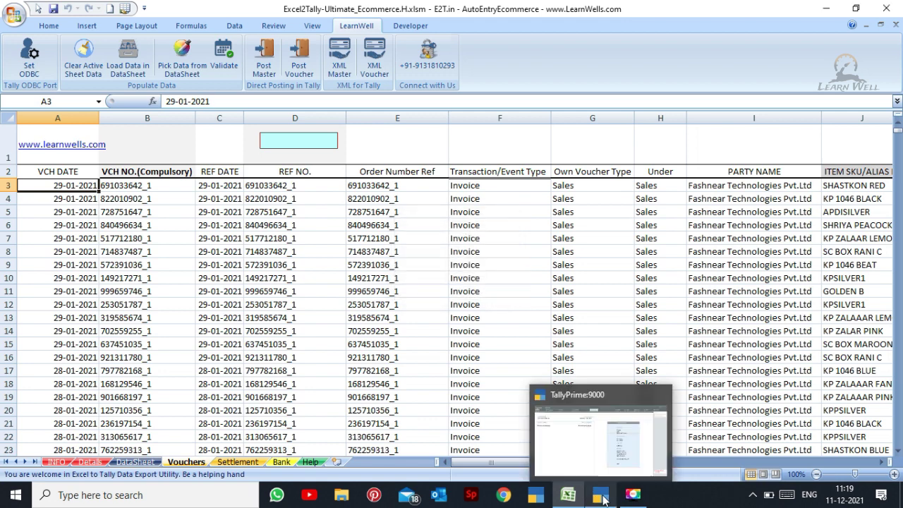
# - Switch to TallyPrime, open the Ledgers list in the Chart of Accounts, and review the ledgers from Current Assets to Duties & Taxes
pyautogui.click(604, 500)
pyautogui.press('Return')
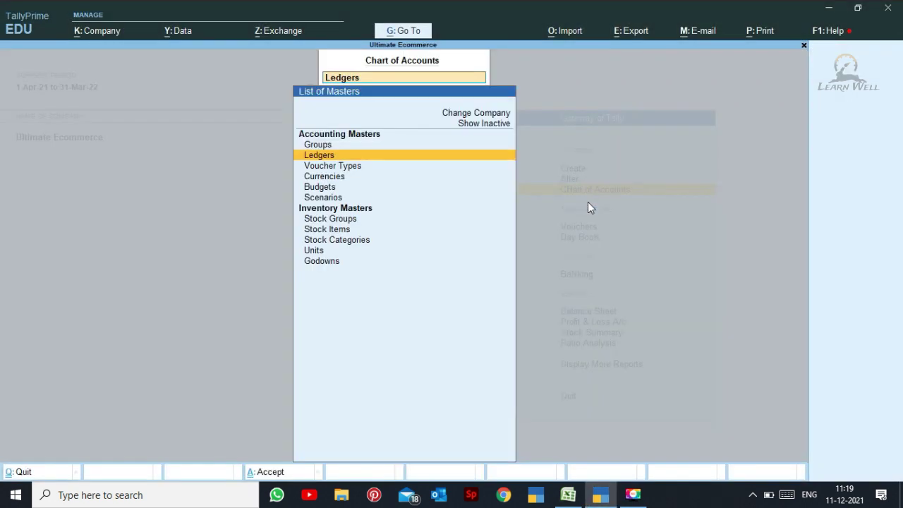
pyautogui.press('Return')
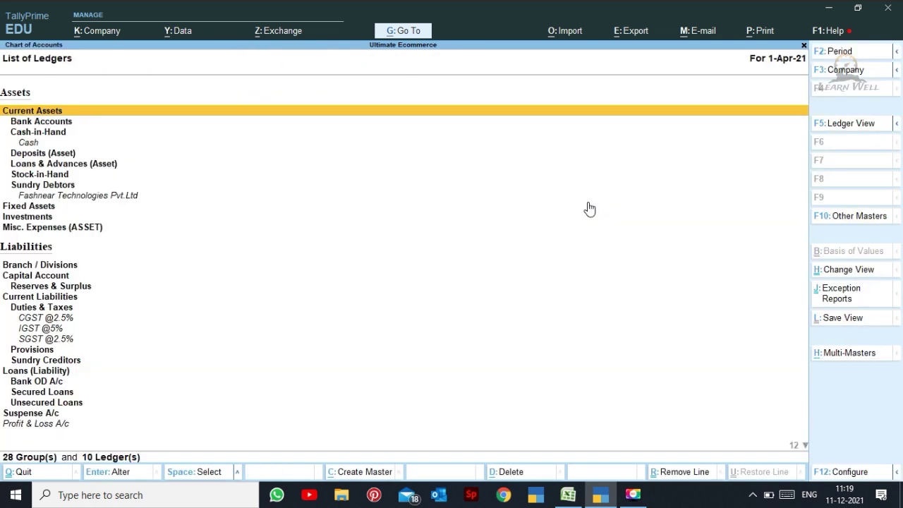
pyautogui.press('Down')
pyautogui.press('Down')
pyautogui.press('Down')
pyautogui.press('Down')
pyautogui.press('Down')
pyautogui.press('Down')
pyautogui.press('Down')
pyautogui.press('Down')
pyautogui.press('Down')
pyautogui.press('Down')
pyautogui.press('Down')
pyautogui.press('Down')
pyautogui.press('Down')
pyautogui.press('Down')
pyautogui.press('Down')
pyautogui.press('Down')
pyautogui.press('Down')
pyautogui.press('Down')
pyautogui.press('Down')
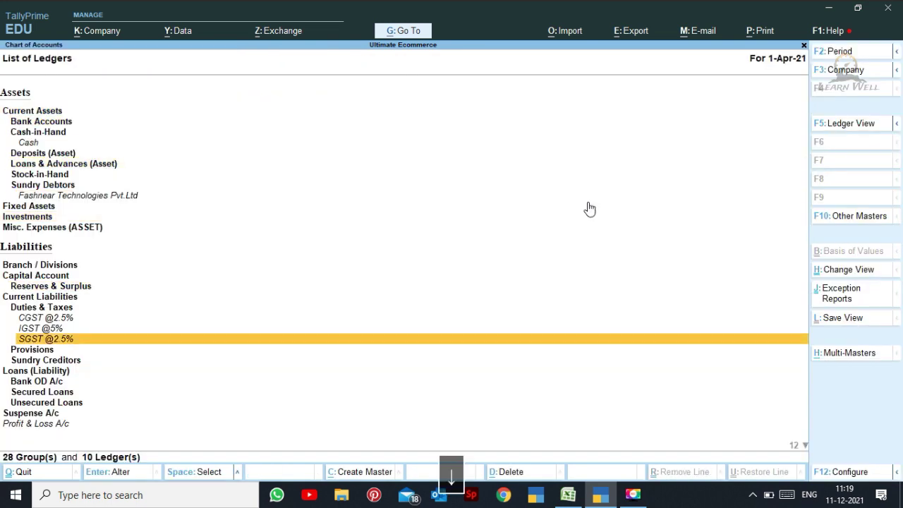
# - Re-examine the posted tax ledgers under Duties & Taxes and the party ledger under Sundry Debtors
pyautogui.press('Up')
pyautogui.press('Up')
pyautogui.press('Up')
pyautogui.press('Down')
pyautogui.press('Down')
pyautogui.press('Down')
pyautogui.press('Down')
pyautogui.press('Down')
pyautogui.press('Down')
pyautogui.press('Down')
pyautogui.press('Down')
pyautogui.press('Down')
pyautogui.press('Down')
pyautogui.press('Down')
pyautogui.press('Down')
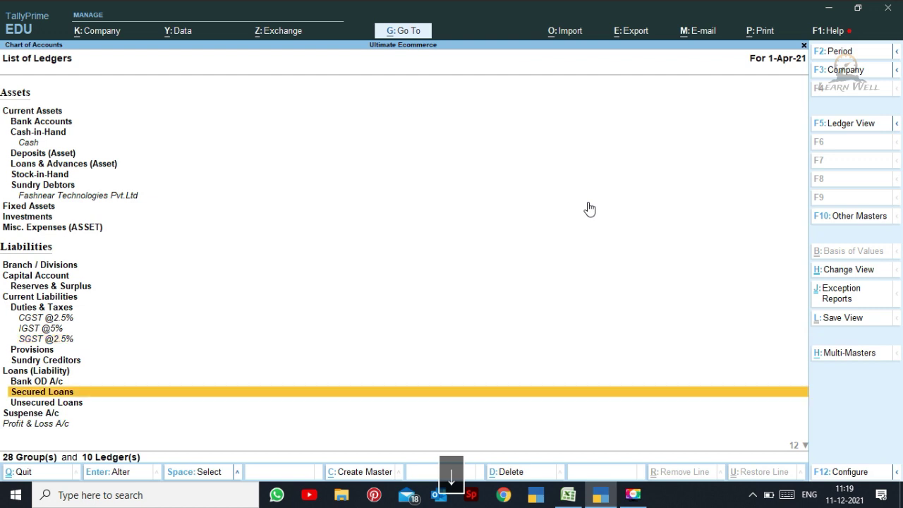
pyautogui.press('Up')
pyautogui.press('Up')
pyautogui.press('Up')
pyautogui.press('Up')
pyautogui.press('Up')
pyautogui.press('Up')
pyautogui.press('Up')
pyautogui.press('Up')
pyautogui.press('Up')
pyautogui.press('Up')
pyautogui.press('Up')
pyautogui.press('Up')
pyautogui.press('Down')
pyautogui.press('Down')
pyautogui.press('Down')
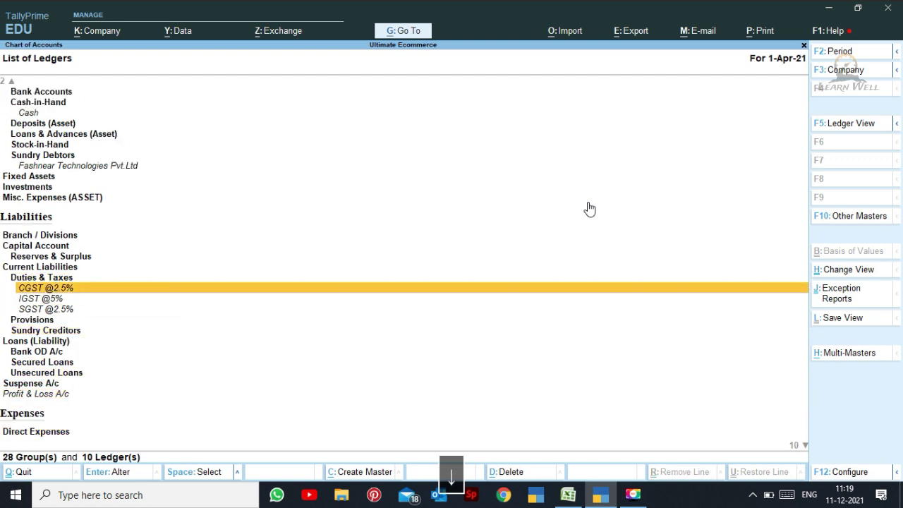
pyautogui.press('Up')
pyautogui.press('Up')
pyautogui.press('Up')
pyautogui.press('Up')
pyautogui.press('Up')
pyautogui.press('Up')
pyautogui.press('Up')
pyautogui.press('Up')
pyautogui.press('Up')
pyautogui.press('Up')
pyautogui.press('Up')
pyautogui.press('Down')
pyautogui.press('Down')
pyautogui.press('Down')
pyautogui.press('Down')
pyautogui.press('Down')
pyautogui.press('Down')
pyautogui.press('Down')
pyautogui.press('Down')
pyautogui.press('Down')
pyautogui.press('Down')
pyautogui.press('Down')
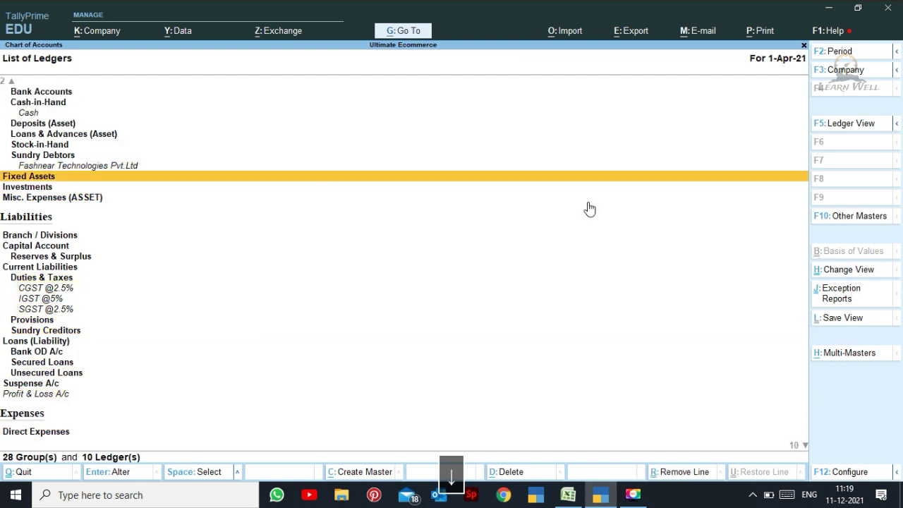
# - Review the posted ledgers under Expenses and Income, including the indirect expense and sales ledgers, and return to the list of masters
pyautogui.press('Down')
pyautogui.press('Down')
pyautogui.press('Down')
pyautogui.press('Down')
pyautogui.press('Down')
pyautogui.press('Down')
pyautogui.press('Down')
pyautogui.press('Down')
pyautogui.press('Down')
pyautogui.press('Down')
pyautogui.press('Down')
pyautogui.press('Down')
pyautogui.press('Down')
pyautogui.press('Down')
pyautogui.press('Down')
pyautogui.press('Down')
pyautogui.press('Down')
pyautogui.press('Down')
pyautogui.press('Up')
pyautogui.press('Up')
pyautogui.press('Up')
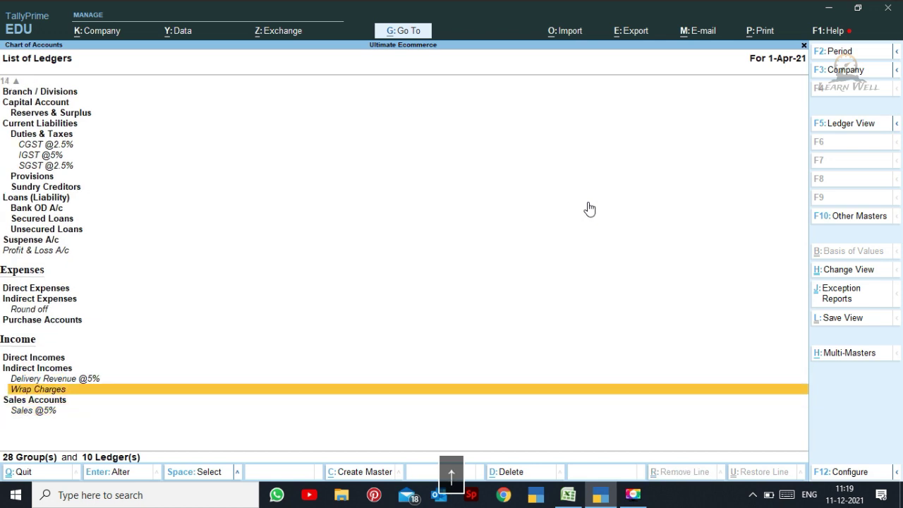
pyautogui.press('Down')
pyautogui.press('Down')
pyautogui.press('Down')
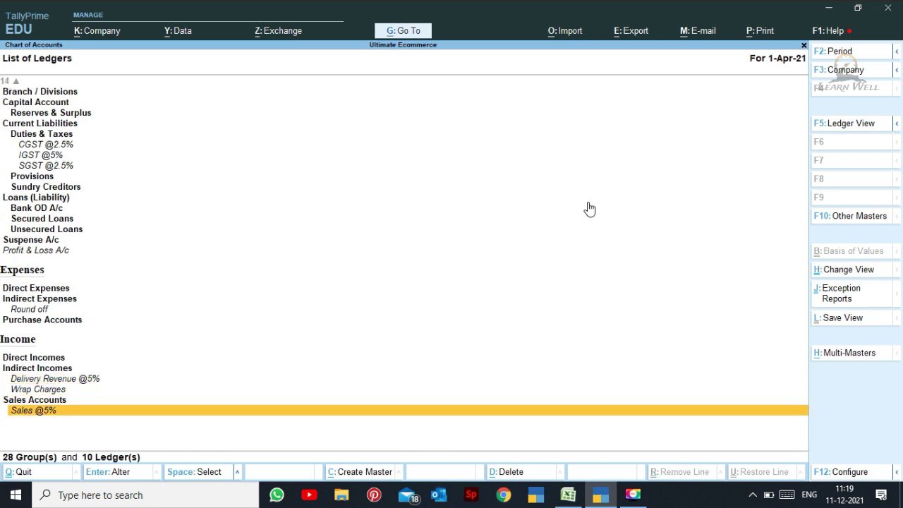
pyautogui.press('Up')
pyautogui.press('Up')
pyautogui.press('Up')
pyautogui.press('Up')
pyautogui.press('Up')
pyautogui.press('Up')
pyautogui.press('Up')
pyautogui.press('Up')
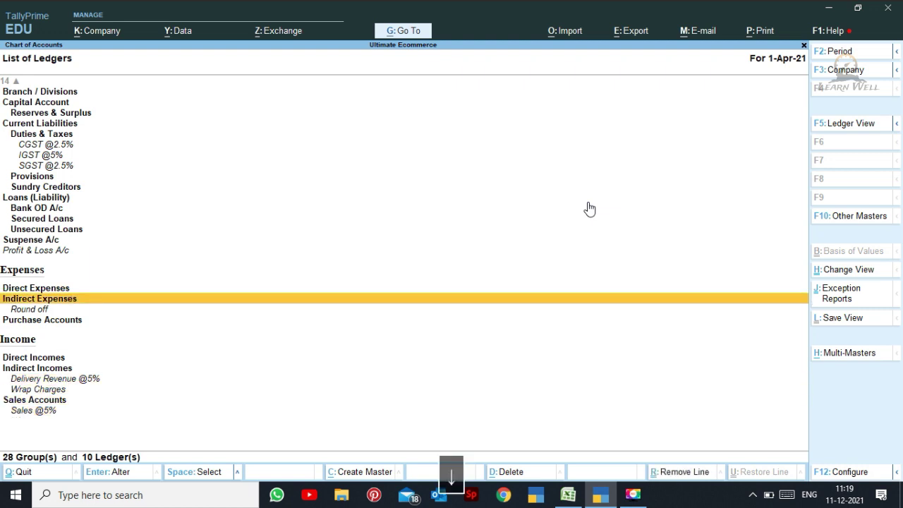
pyautogui.press('Down')
pyautogui.press('Escape')
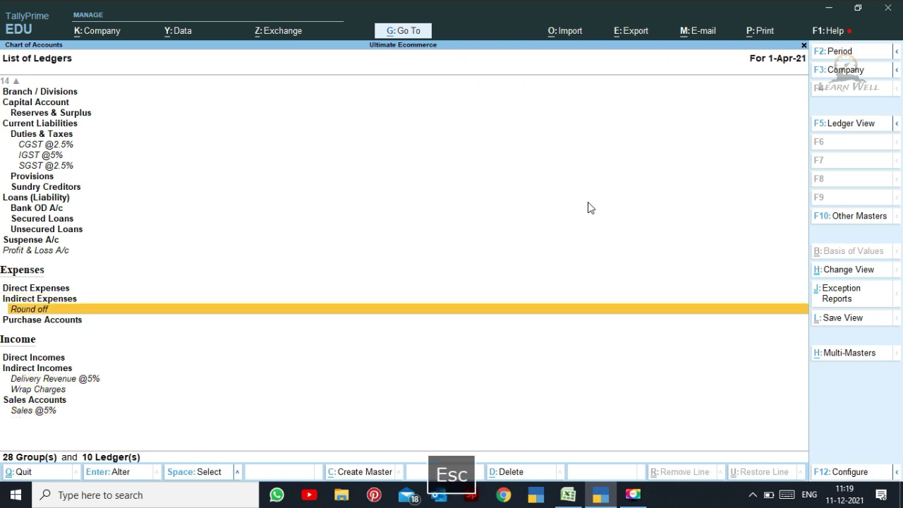
# - Open the Stock Items list and inspect the details and alias of the item Aagam Drishya Sarees
pyautogui.press('Down')
pyautogui.press('Down')
pyautogui.press('Down')
pyautogui.press('Down')
pyautogui.press('Down')
pyautogui.press('Down')
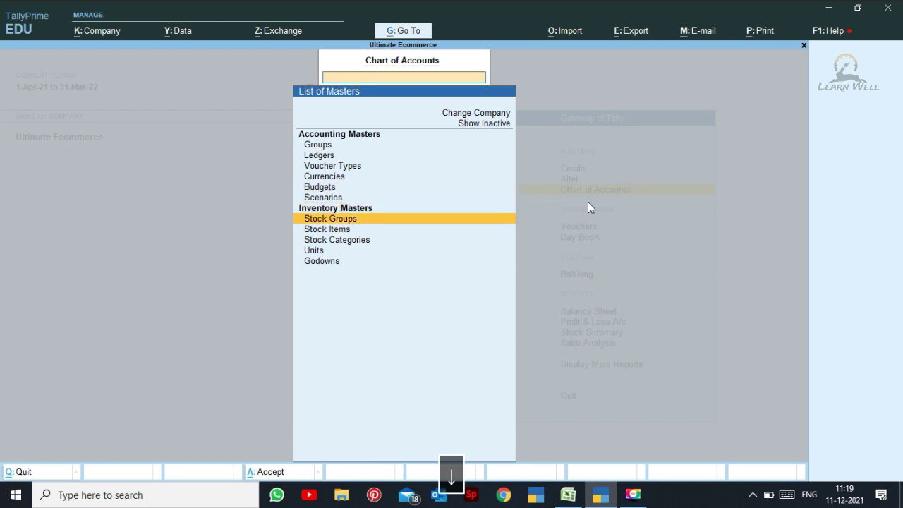
pyautogui.press('Return')
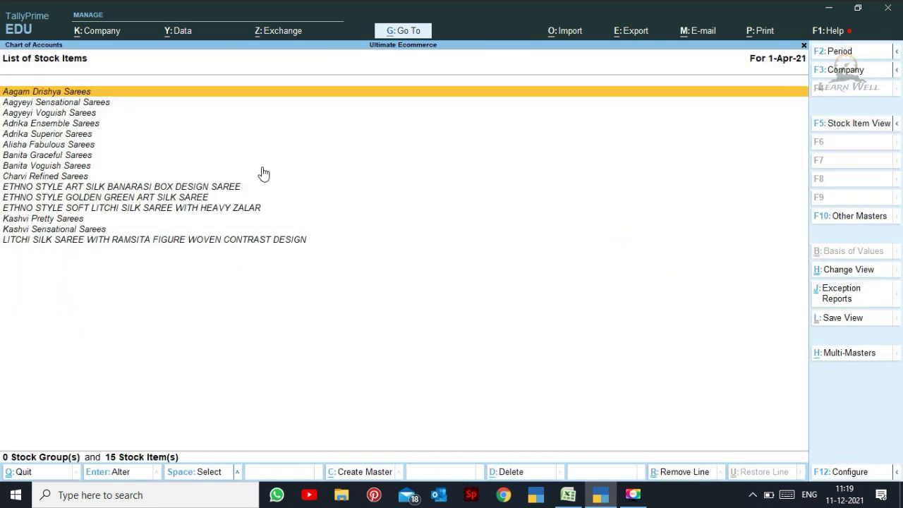
pyautogui.press('Return')
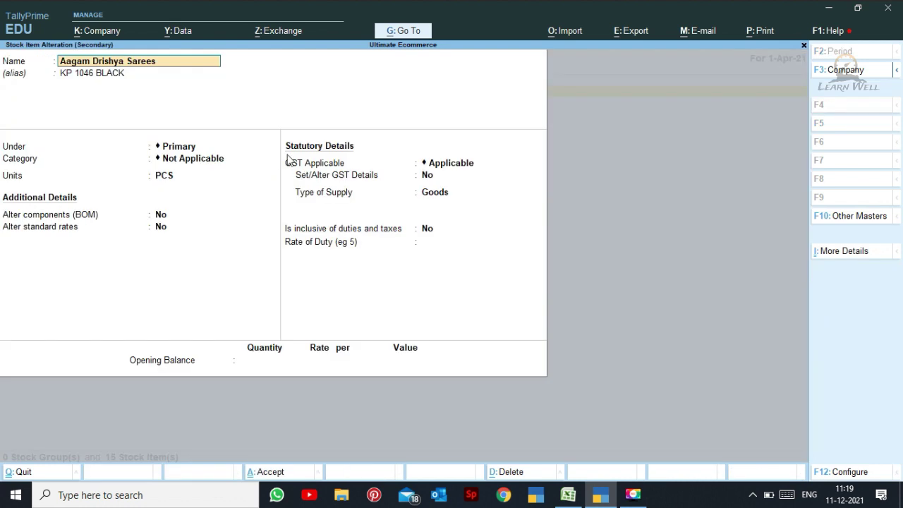
pyautogui.click(86, 75)
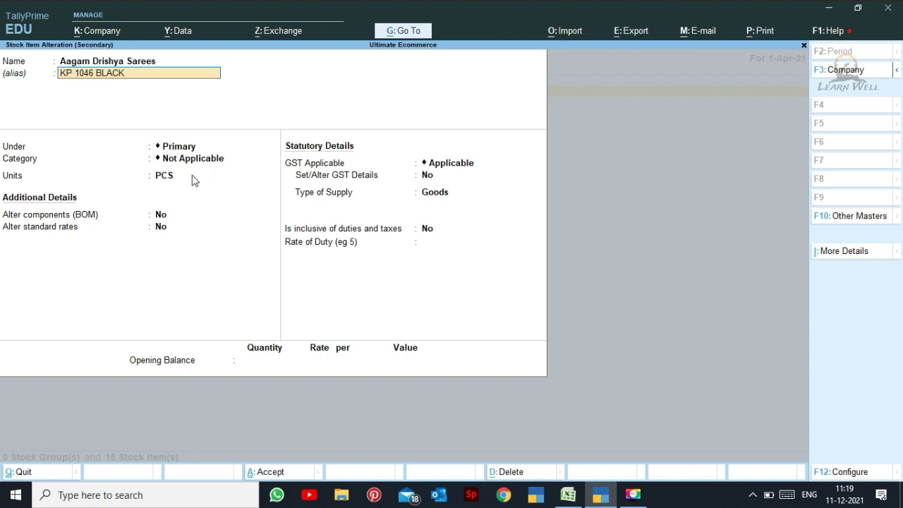
# - Examine the GST details of the stock item Aagam Drishya Sarees, then return to the Gateway of Tally without saving
pyautogui.click(428, 175)
pyautogui.press('y')
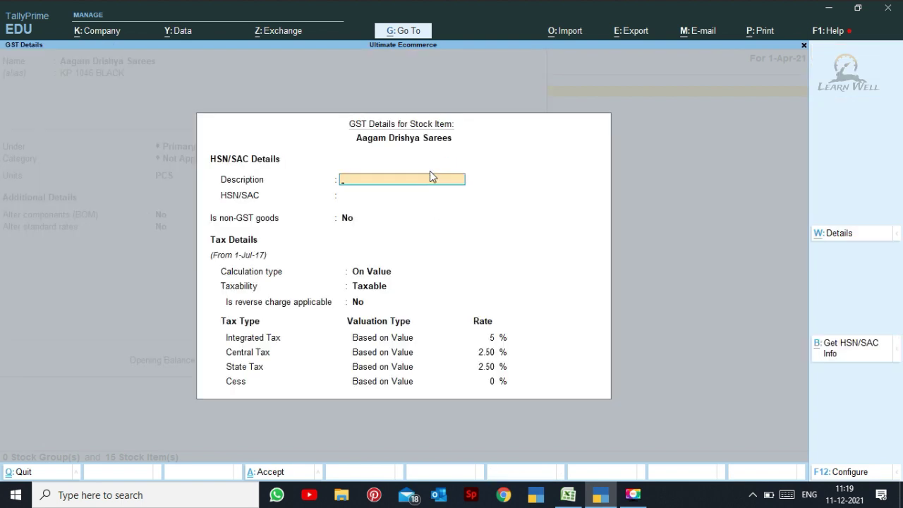
pyautogui.press('Escape')
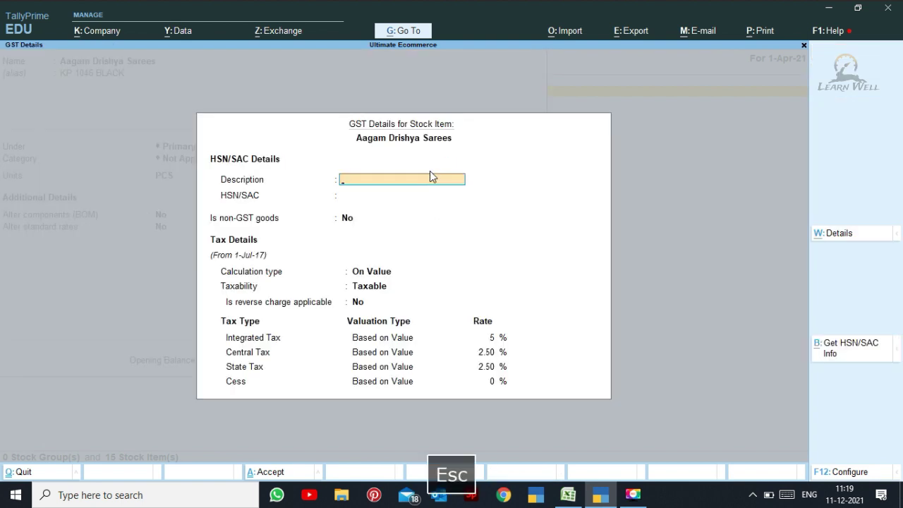
pyautogui.press('Escape')
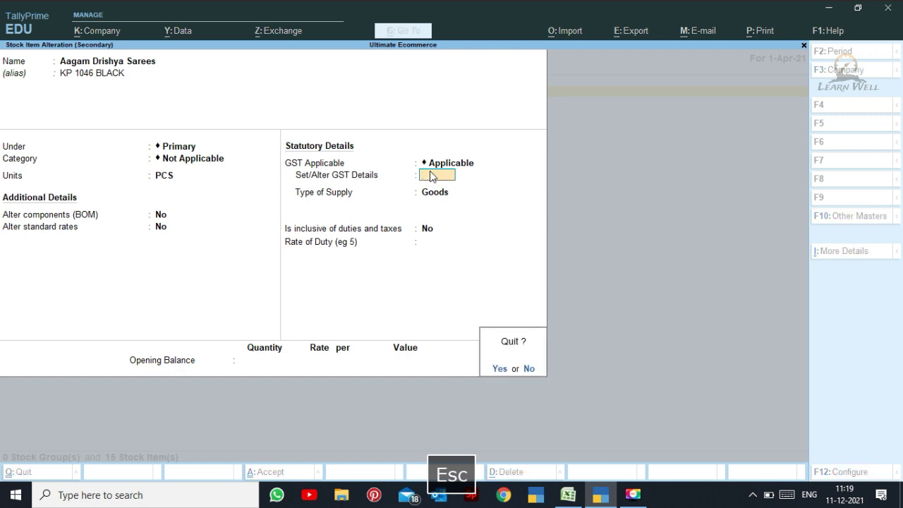
pyautogui.press('Escape')
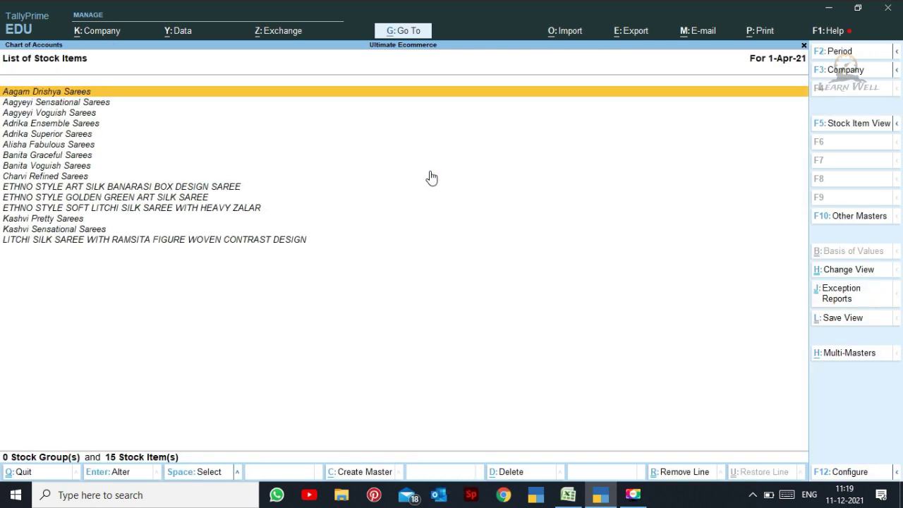
pyautogui.press('Escape')
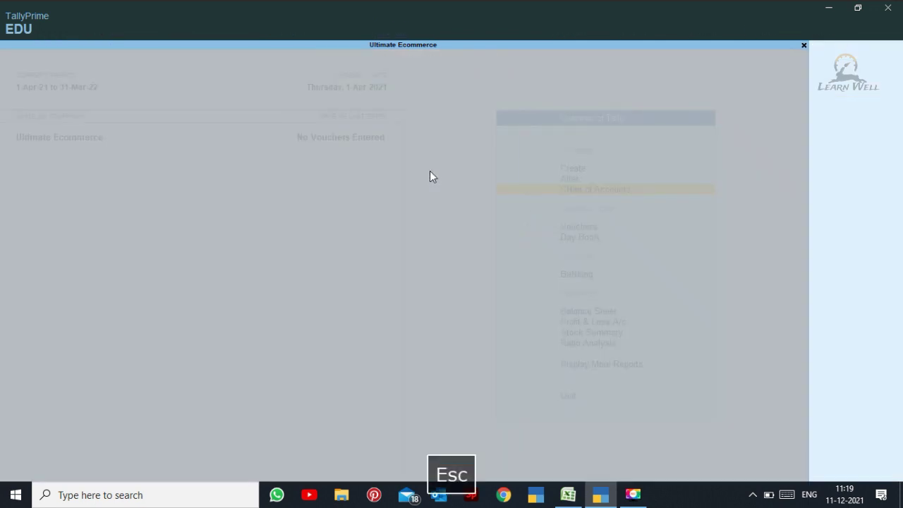
pyautogui.press('Escape')
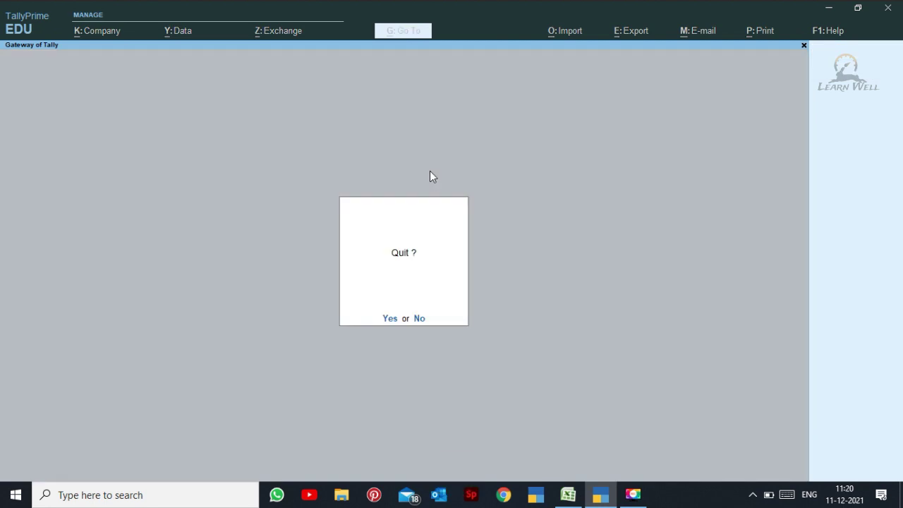
pyautogui.press('Escape')
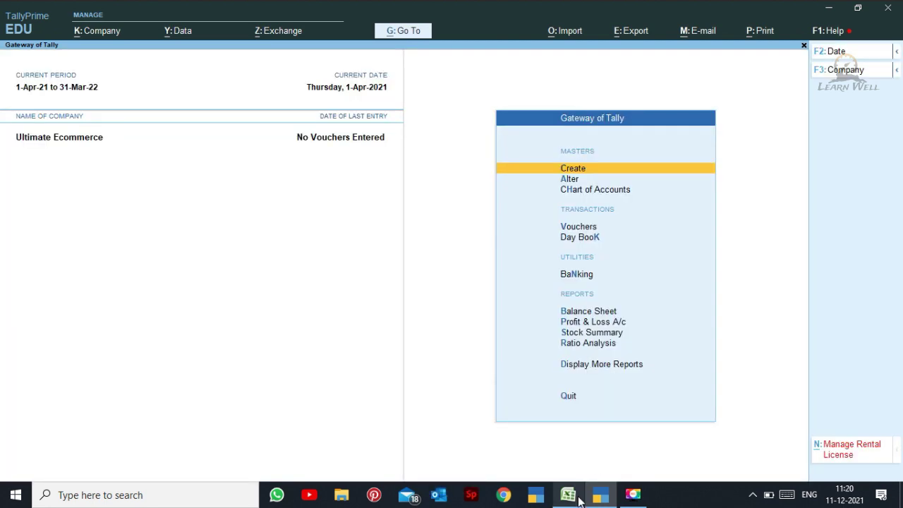
# - Switch to the Excel2Tally workbook and fill the VCH DATE and REF DATE columns of the Vouchers sheet with 01-12-2021
pyautogui.moveTo(579, 499)
pyautogui.click(578, 460)
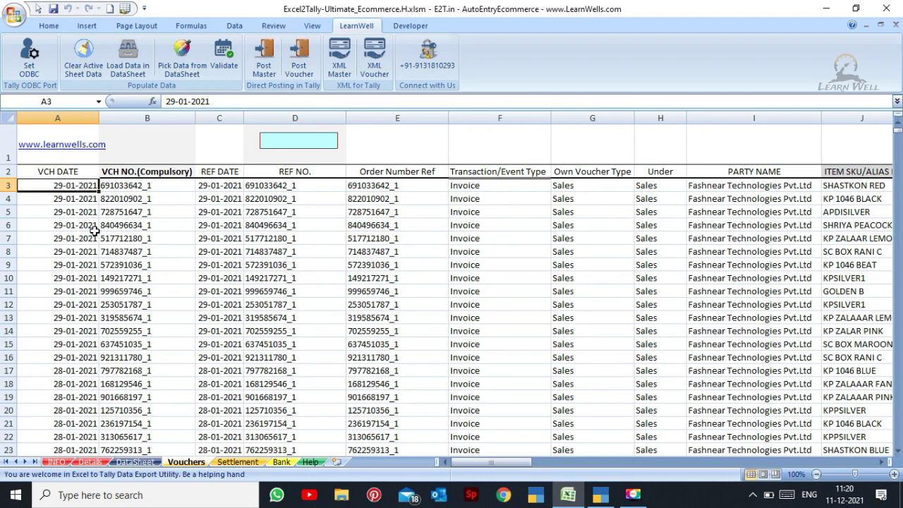
pyautogui.write('01')
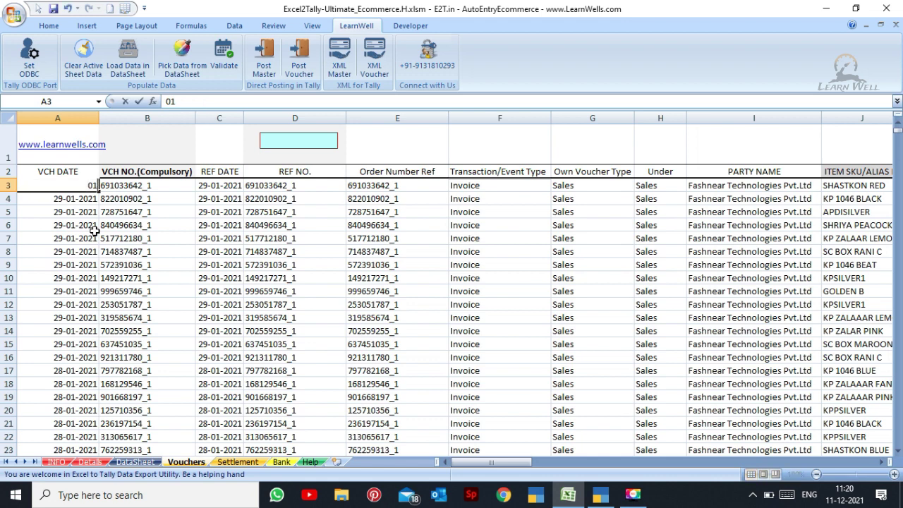
pyautogui.write('-12-2021')
pyautogui.press('Return')
pyautogui.press('Up')
pyautogui.hotkey('ctrl', 'c')
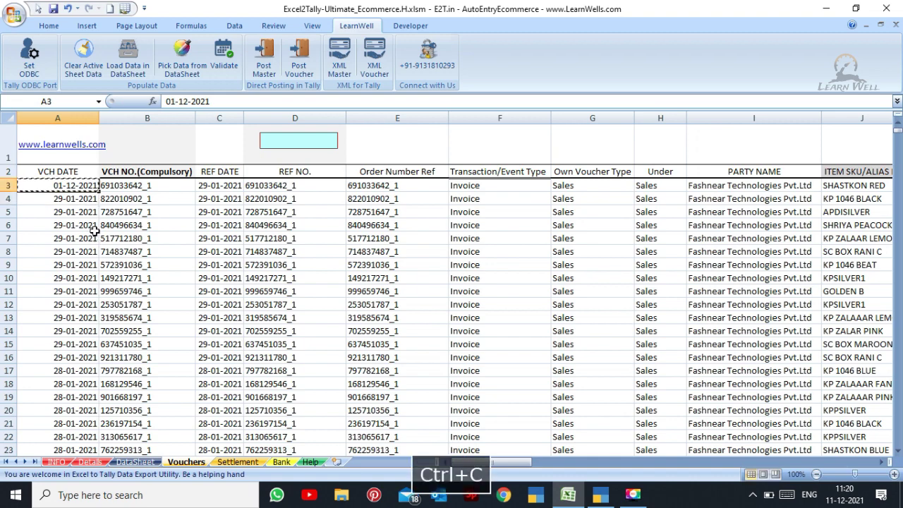
pyautogui.hotkey('ctrl', 'shift', 'Down')
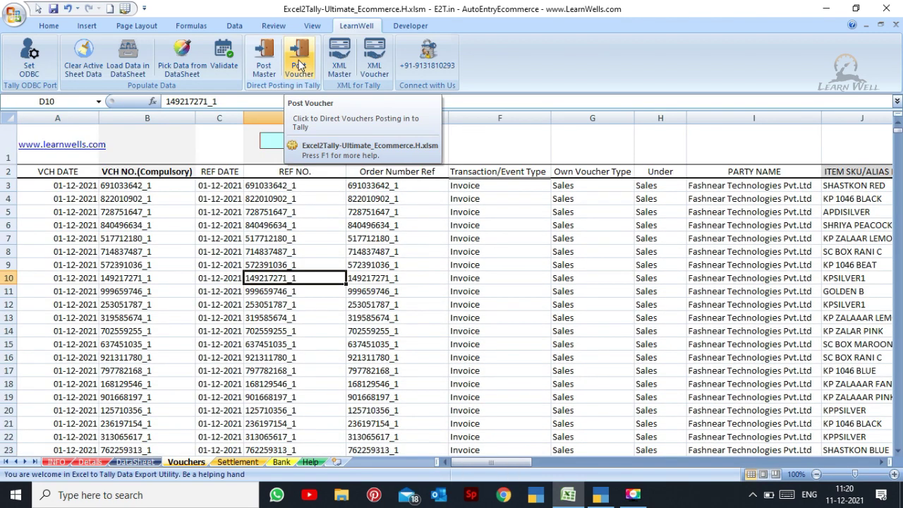
# - Post the vouchers from the Vouchers sheet directly into Tally and dismiss the resulting dialogs
pyautogui.click(300, 65)
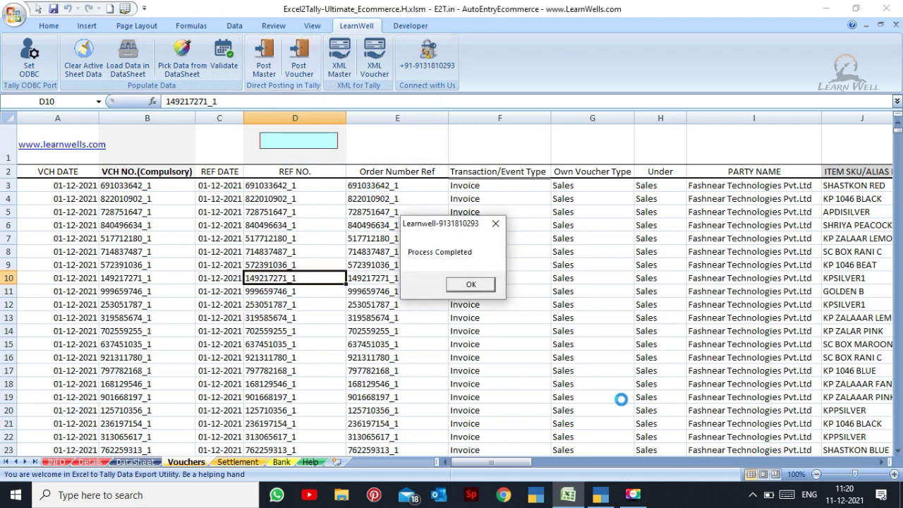
pyautogui.click(480, 286)
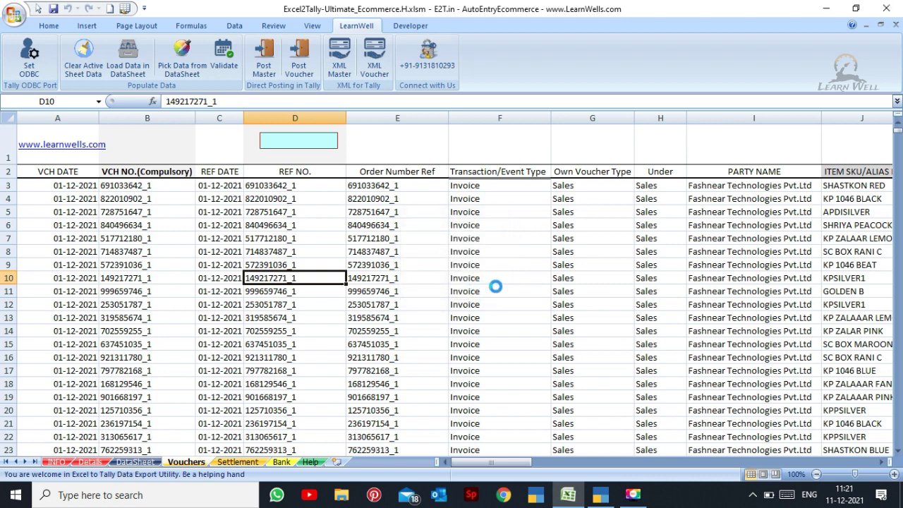
pyautogui.click(471, 290)
# - Switch to TallyPrime and show the Day Book for the period 1-Apr-21 to 1-Dec-21
pyautogui.moveTo(603, 495)
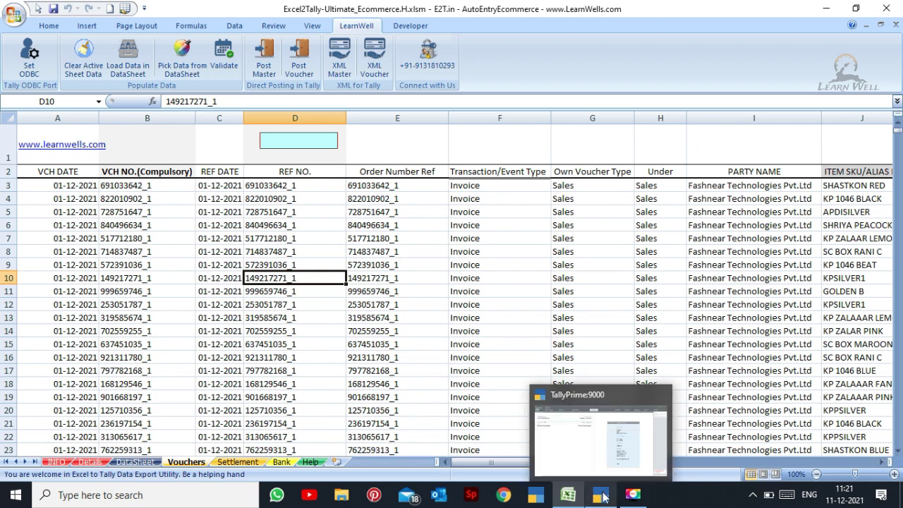
pyautogui.click(585, 461)
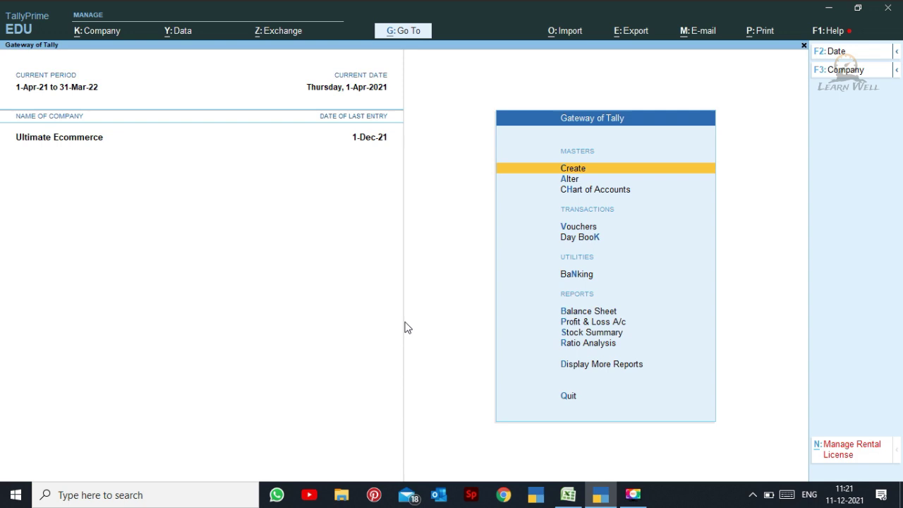
pyautogui.press('d')
pyautogui.press('Down')
pyautogui.press('Return')
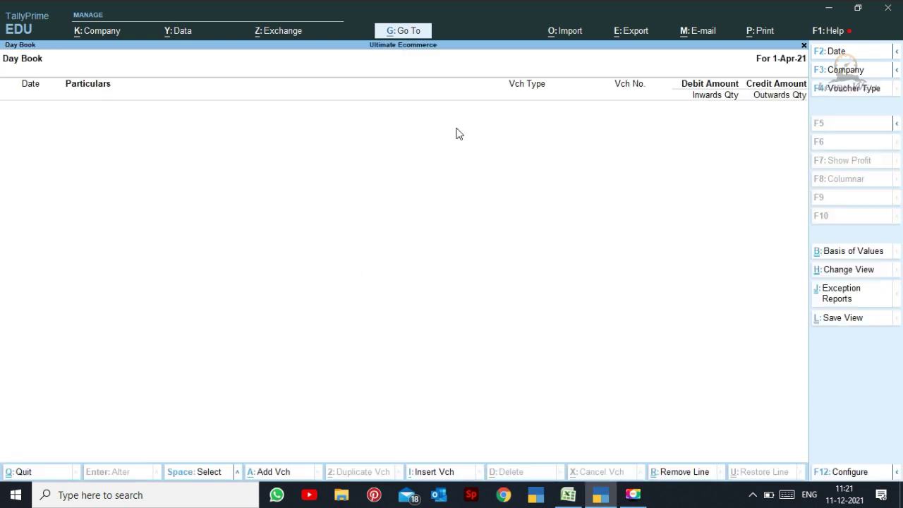
pyautogui.click(837, 55)
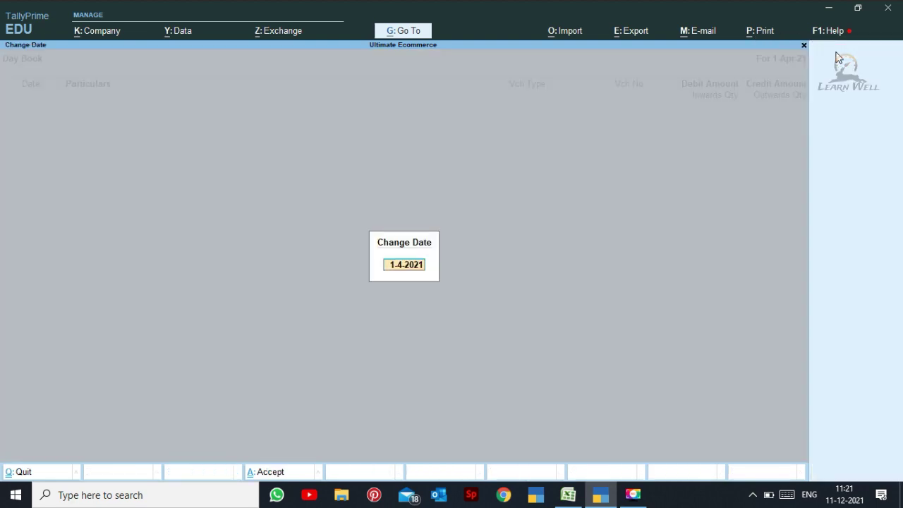
pyautogui.press('BackSpace')
pyautogui.press('Return')
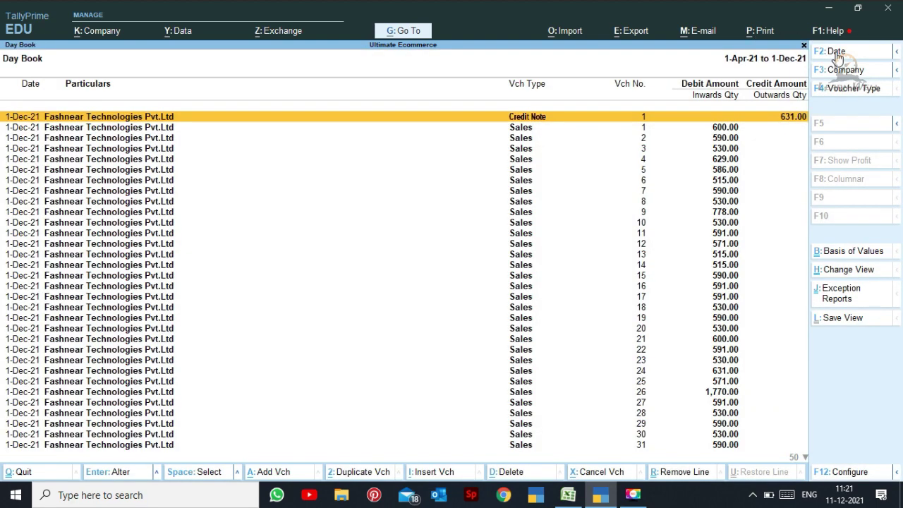
# - Examine the details of the Credit Note voucher in the Day Book, then return to the voucher list
pyautogui.press('Return')
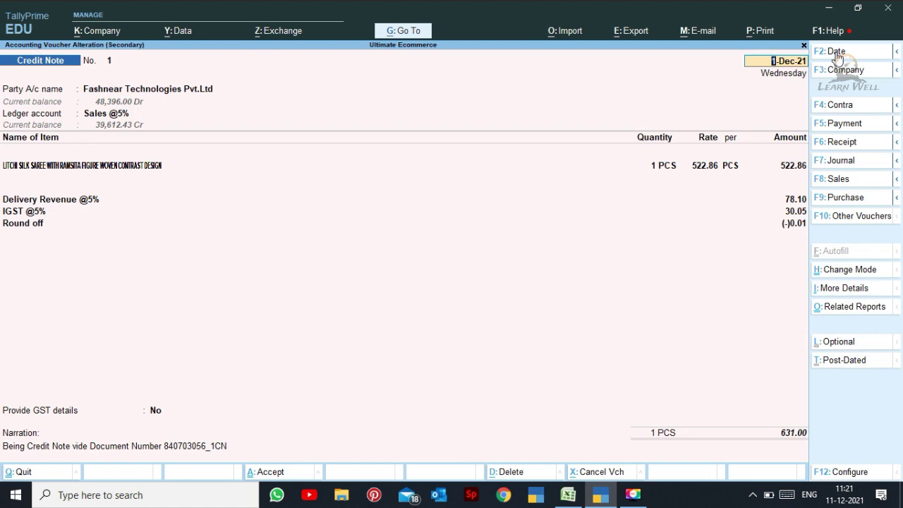
pyautogui.press('Escape')
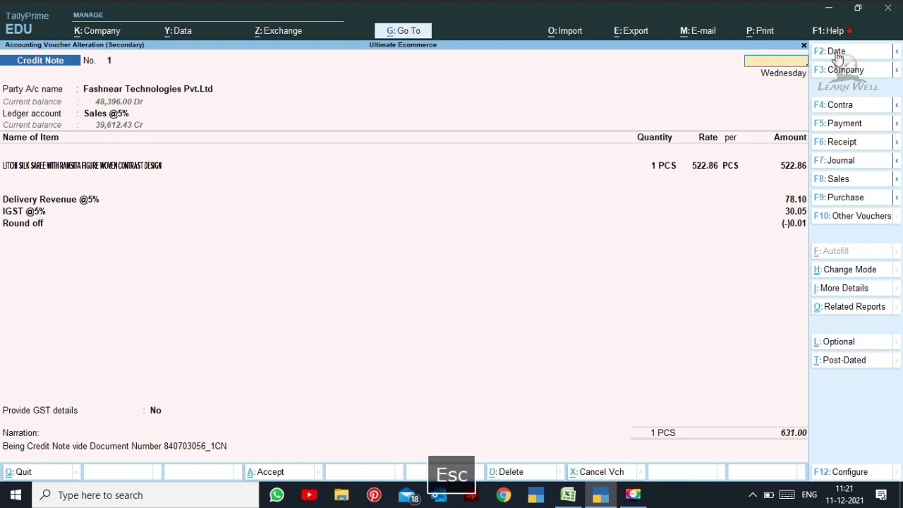
pyautogui.press('Escape')
pyautogui.press('Escape')
pyautogui.press('Down')
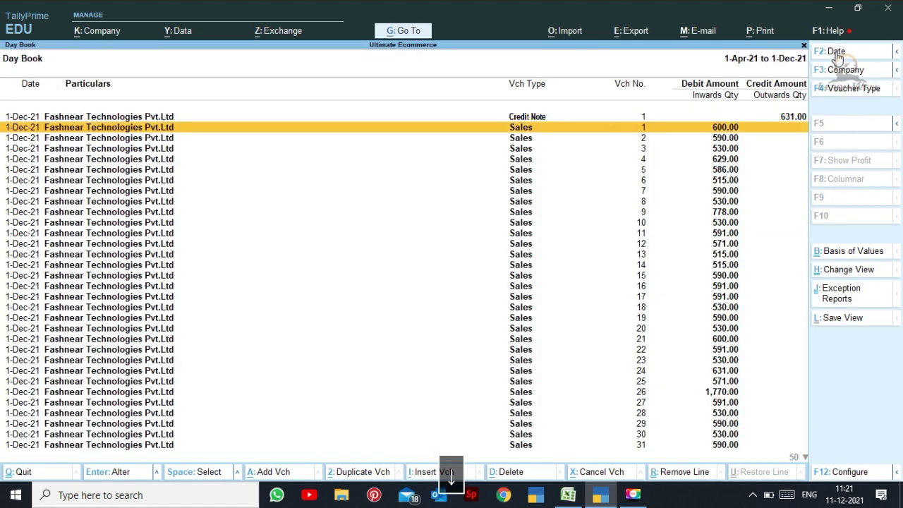
# - Examine the details of Sales voucher no. 1, then leave the Day Book for the Gateway of Tally
pyautogui.press('Return')
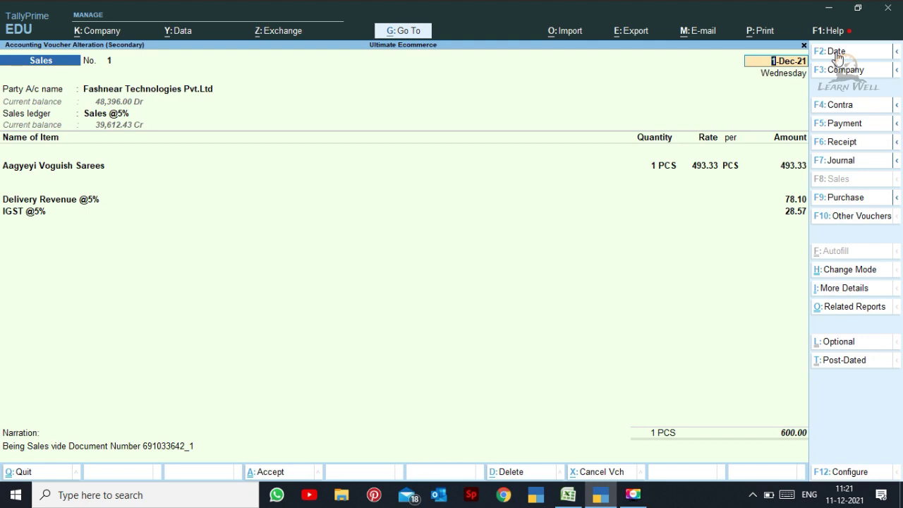
pyautogui.press('Escape')
pyautogui.press('Escape')
pyautogui.press('Escape')
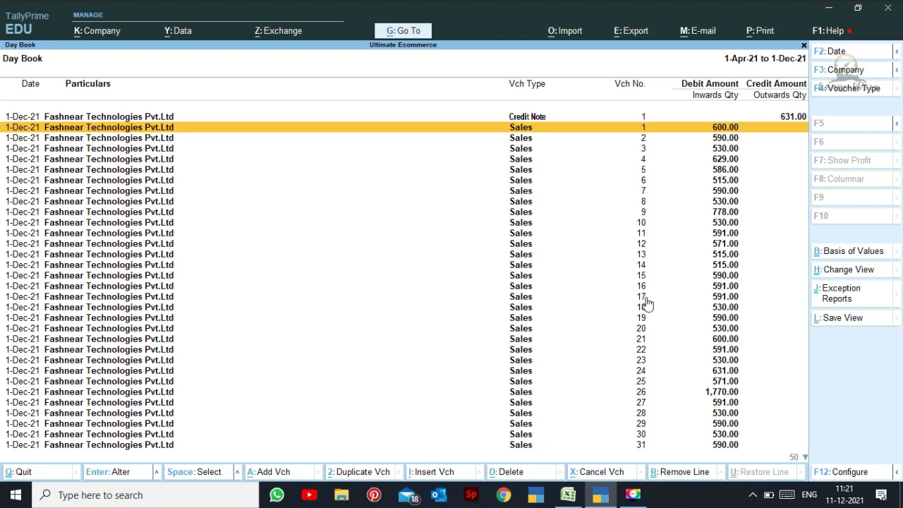
pyautogui.press('Escape')
pyautogui.press('Escape')
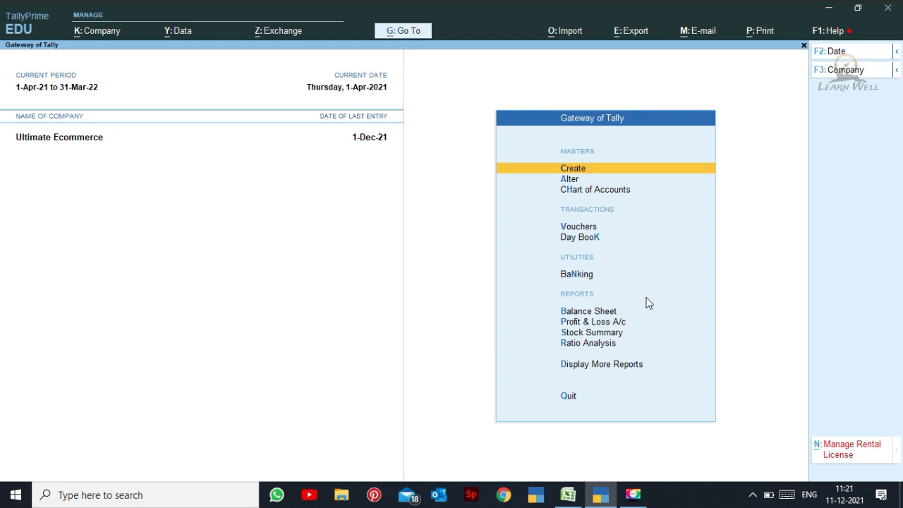
# - Open the list of voucher types for master alteration
pyautogui.press('a')
pyautogui.press('Down')
pyautogui.press('Down')
pyautogui.press('Down')
pyautogui.press('Down')
pyautogui.press('Down')
pyautogui.press('Down')
pyautogui.press('Down')
pyautogui.press('Down')
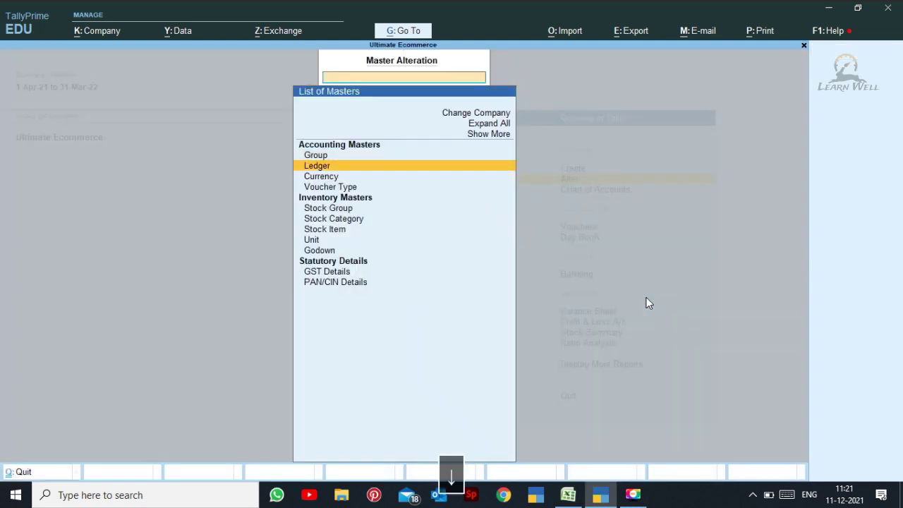
pyautogui.press('Down')
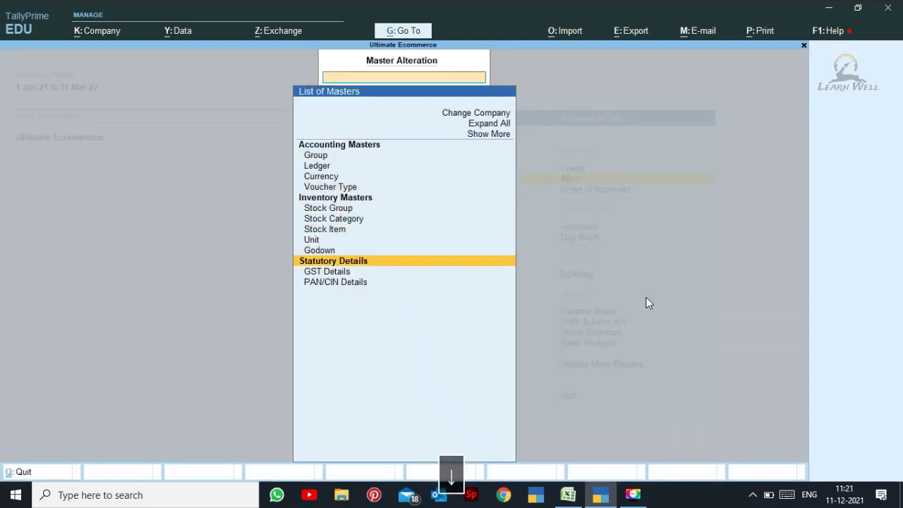
pyautogui.press('Up')
pyautogui.press('Up')
pyautogui.press('Up')
pyautogui.press('Up')
pyautogui.press('Up')
pyautogui.press('Up')
pyautogui.press('Up')
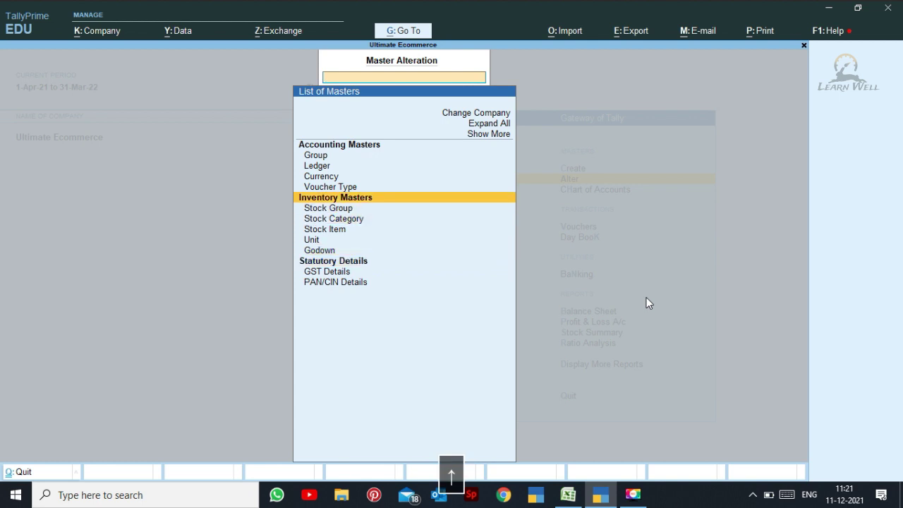
pyautogui.press('Return')
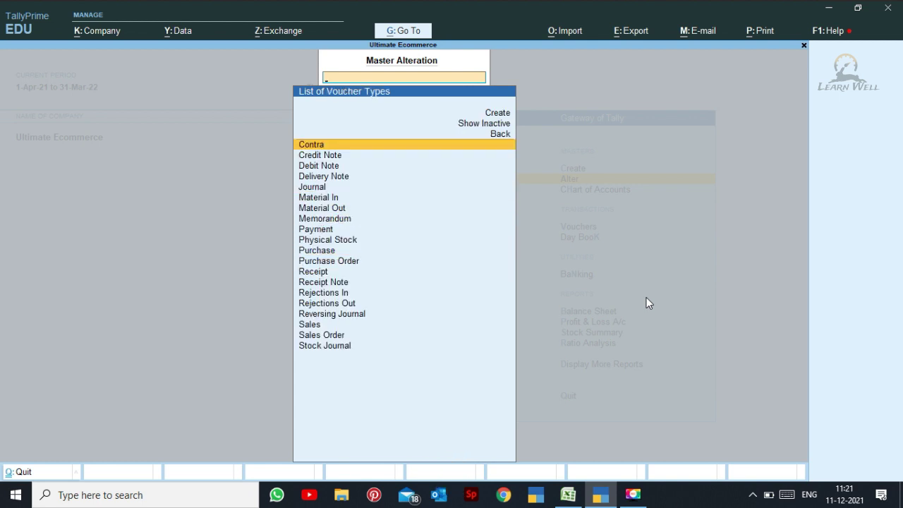
# - Set the Sales voucher type's method of voucher numbering to Manual, accept the change for existing transactions, and save the voucher type
pyautogui.write('SALE')
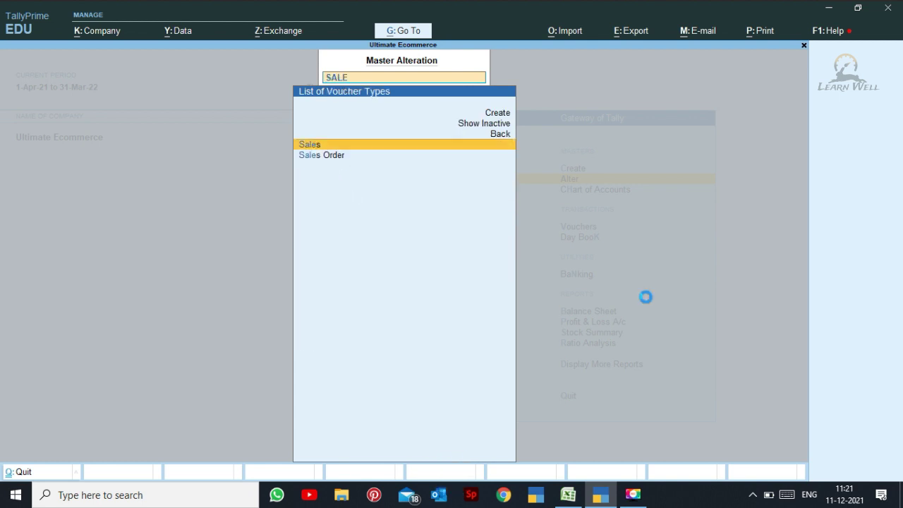
pyautogui.press('Return')
pyautogui.press('Return')
pyautogui.press('Return')
pyautogui.press('Return')
pyautogui.press('Return')
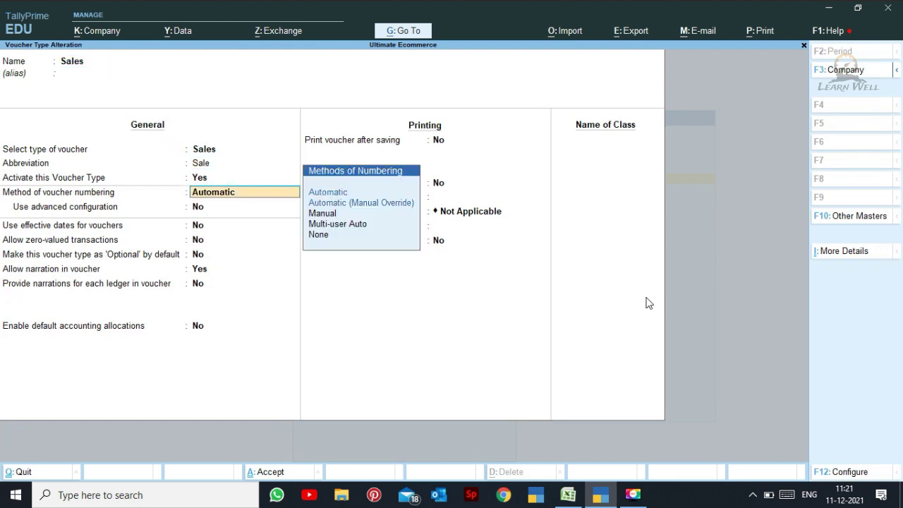
pyautogui.press('Down')
pyautogui.press('Down')
pyautogui.press('Return')
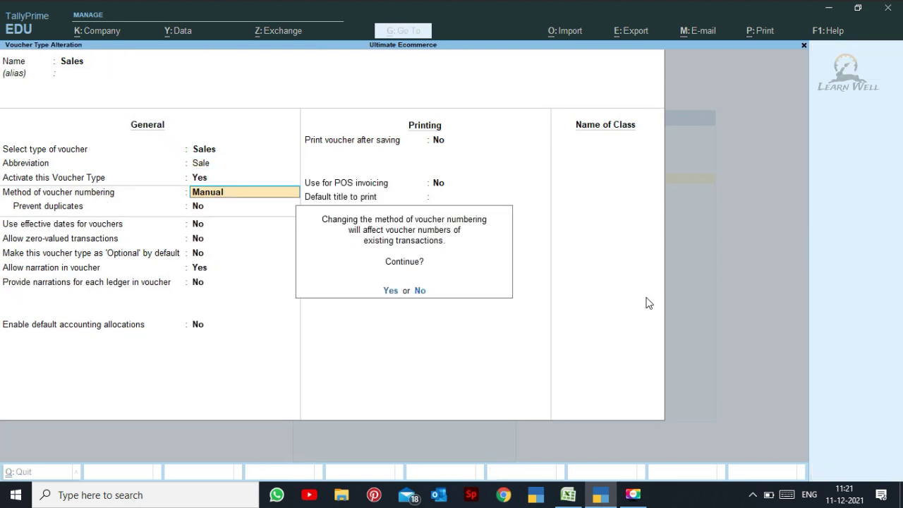
pyautogui.press('y')
pyautogui.hotkey('ctrl', 'a')
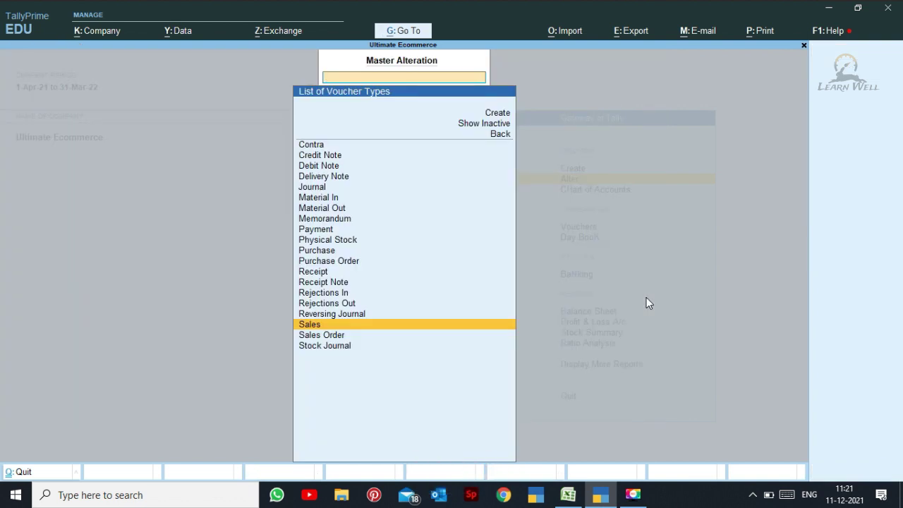
# - Set the Credit Note voucher type's method of voucher numbering to Manual, save it, and close the voucher type list
pyautogui.write('cred')
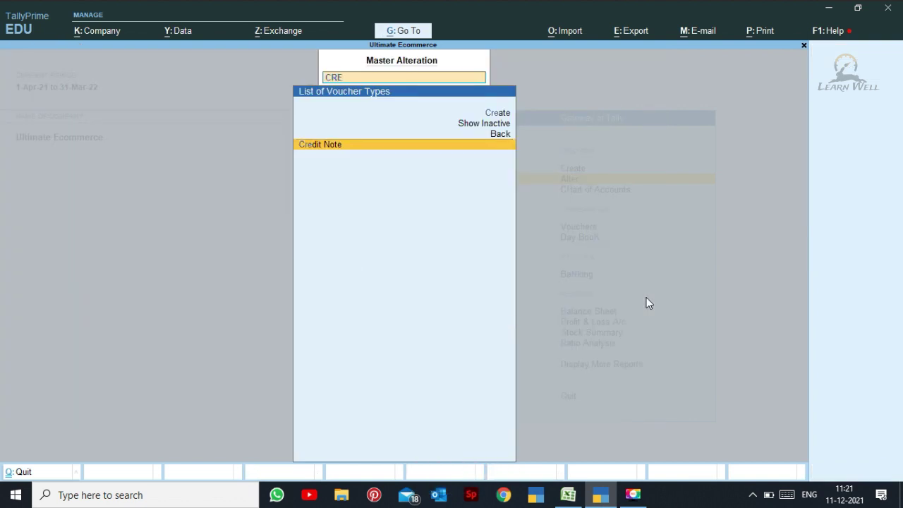
pyautogui.press('Return')
pyautogui.press('Down')
pyautogui.press('Down')
pyautogui.press('Down')
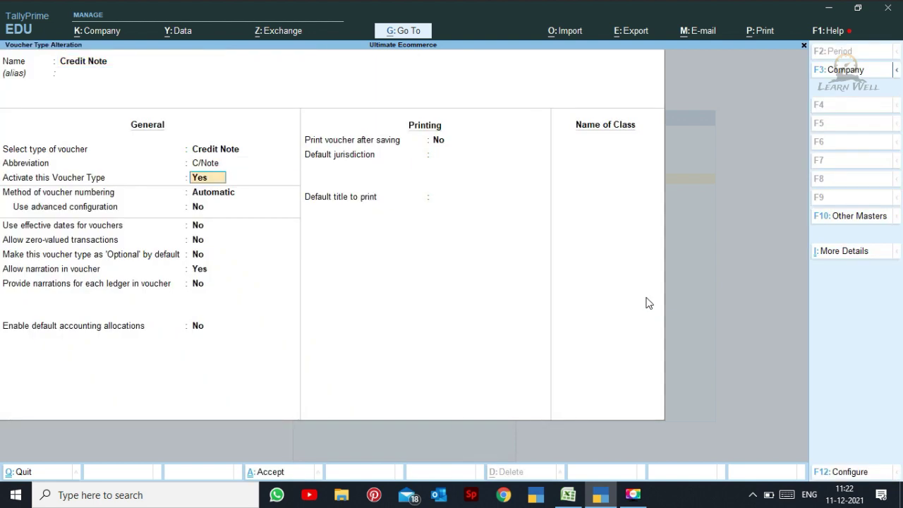
pyautogui.press('Down')
pyautogui.press('Down')
pyautogui.press('Return')
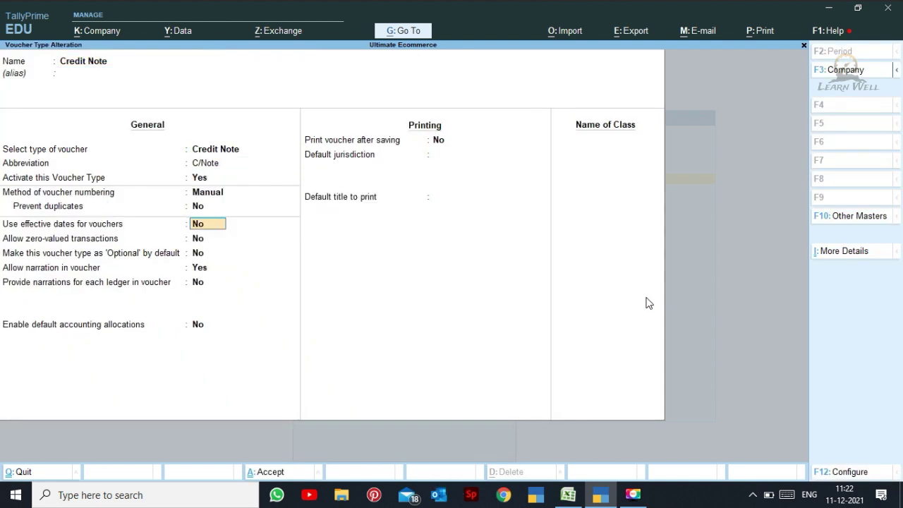
pyautogui.hotkey('ctrl', 'a')
pyautogui.press('Escape')
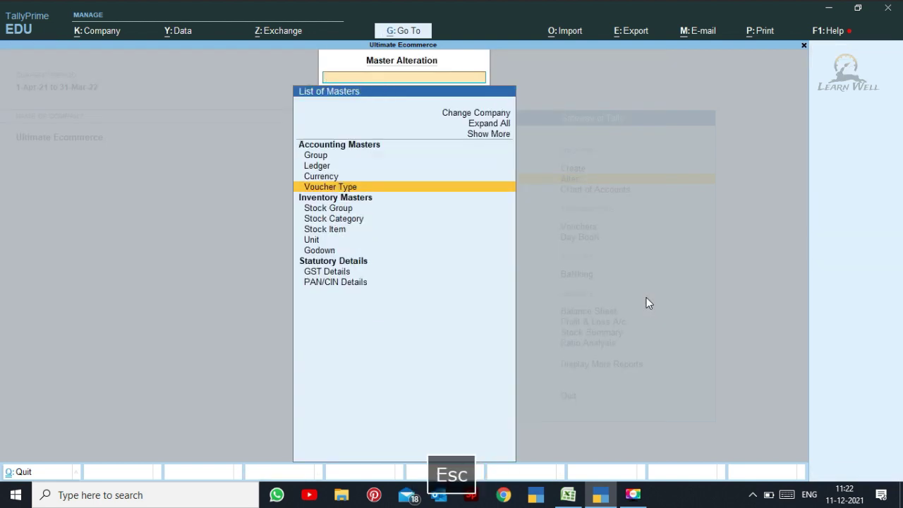
# - Display the Day Book for 1-Apr-21 to 1-Dec-21 and delete all of its vouchers
pyautogui.press('Escape')
pyautogui.press('Escape')
pyautogui.press('Escape')
pyautogui.press('k')
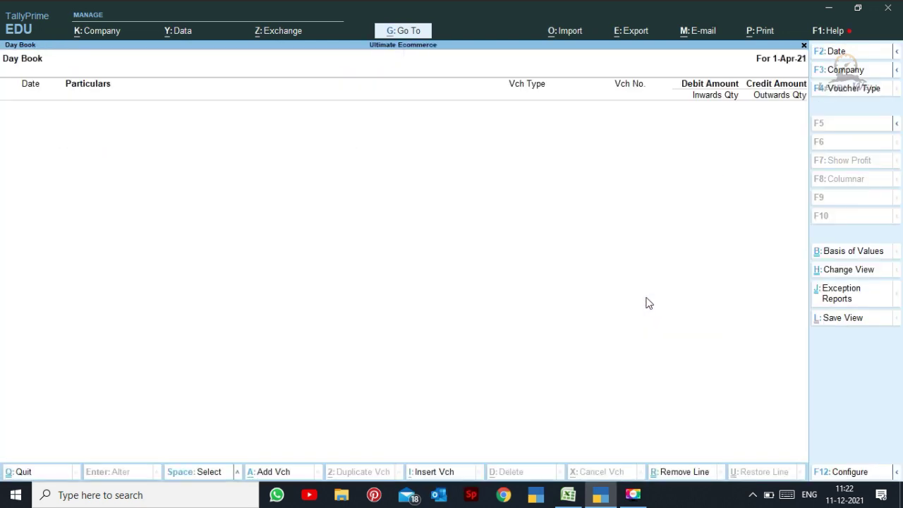
pyautogui.click(837, 52)
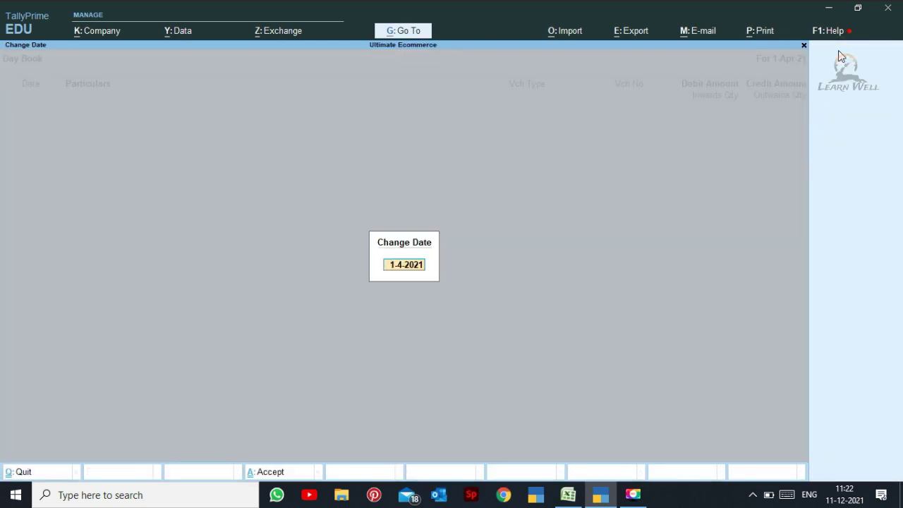
pyautogui.press('space')
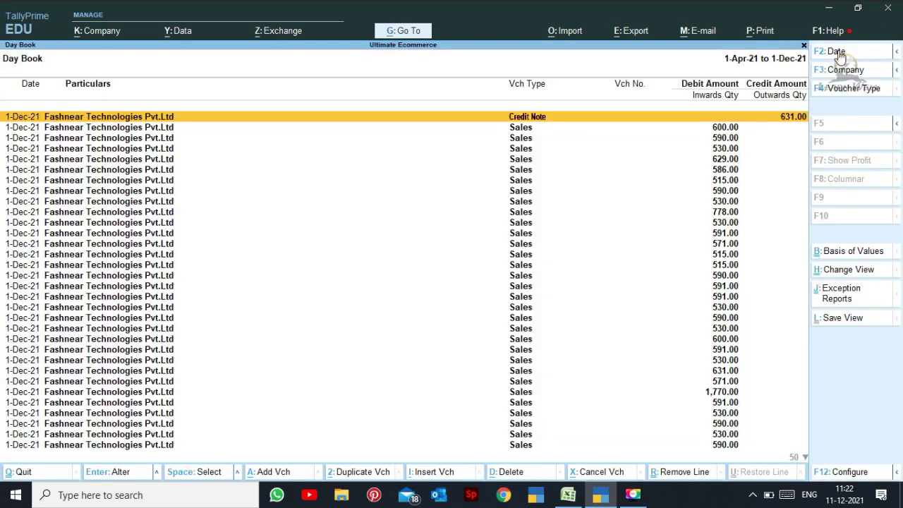
pyautogui.hotkey('ctrl', 'space')
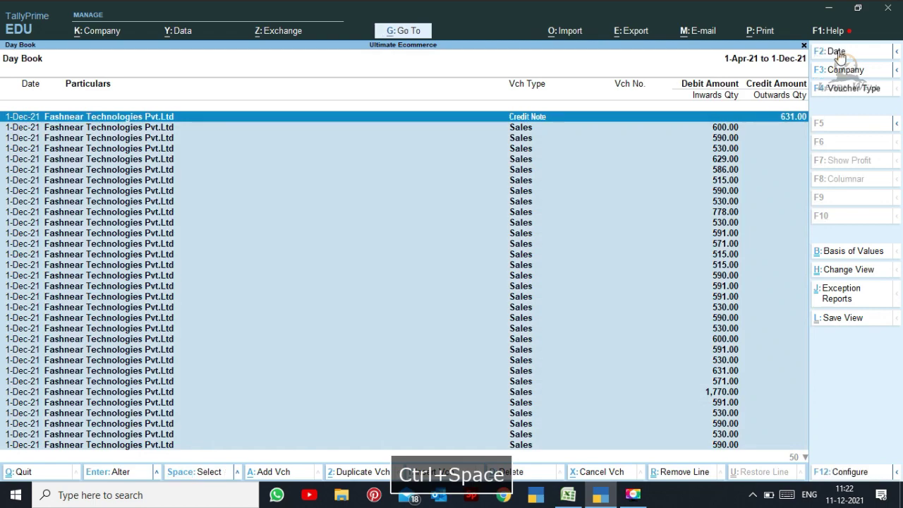
pyautogui.hotkey('alt', 'd')
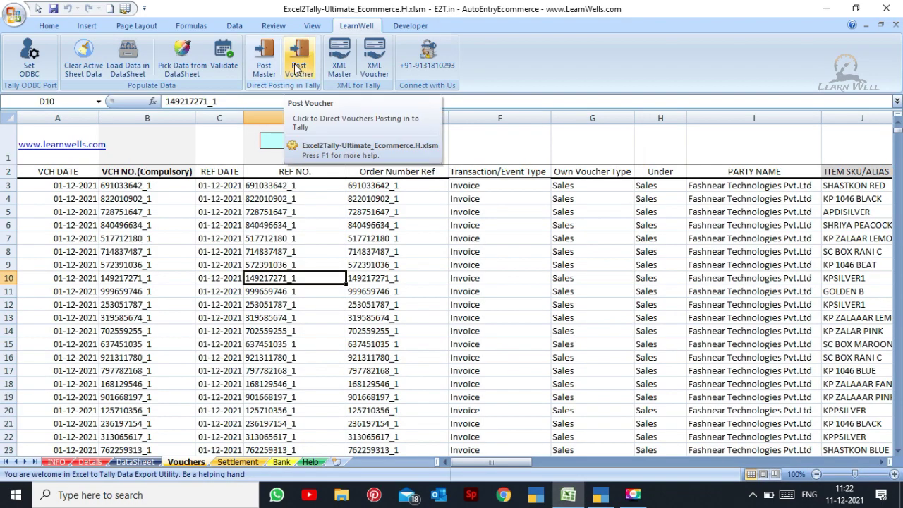
# - Post the vouchers from the Excel workbook's Vouchers sheet directly into Tally and close the completion message
pyautogui.click(299, 68)
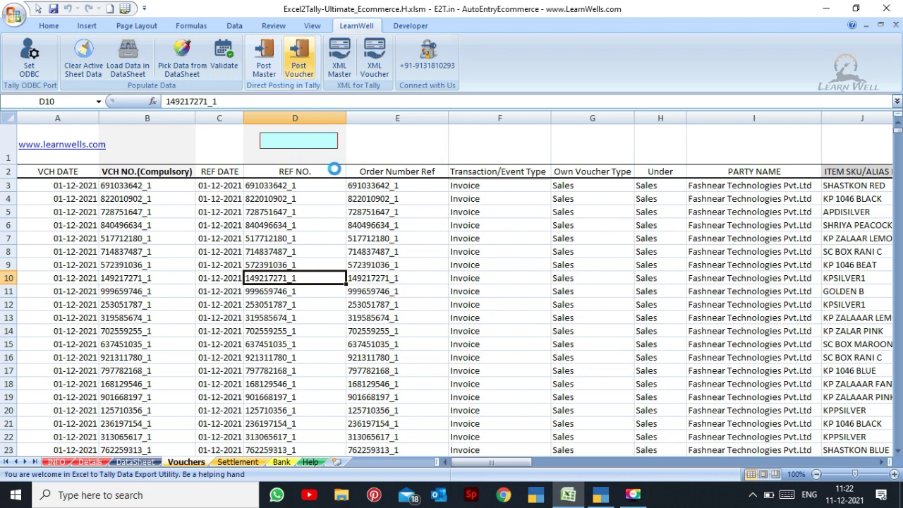
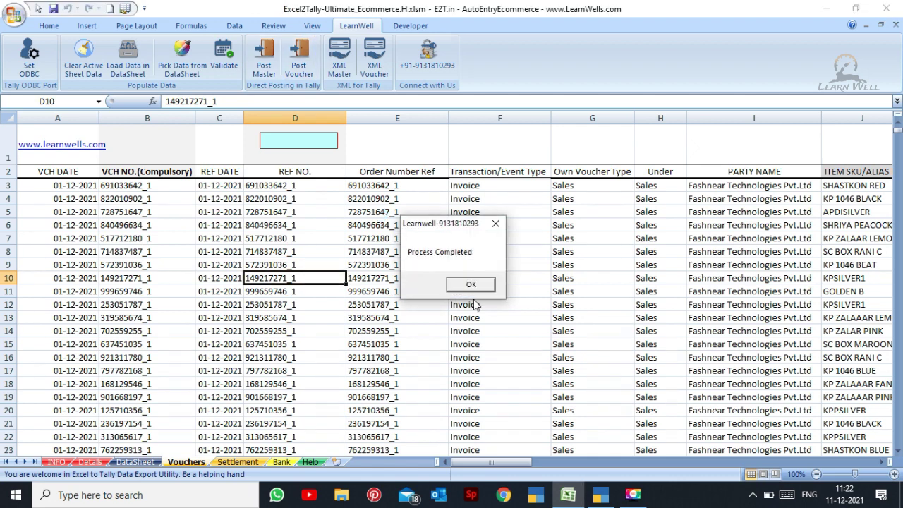
pyautogui.click(471, 284)
pyautogui.click(471, 285)
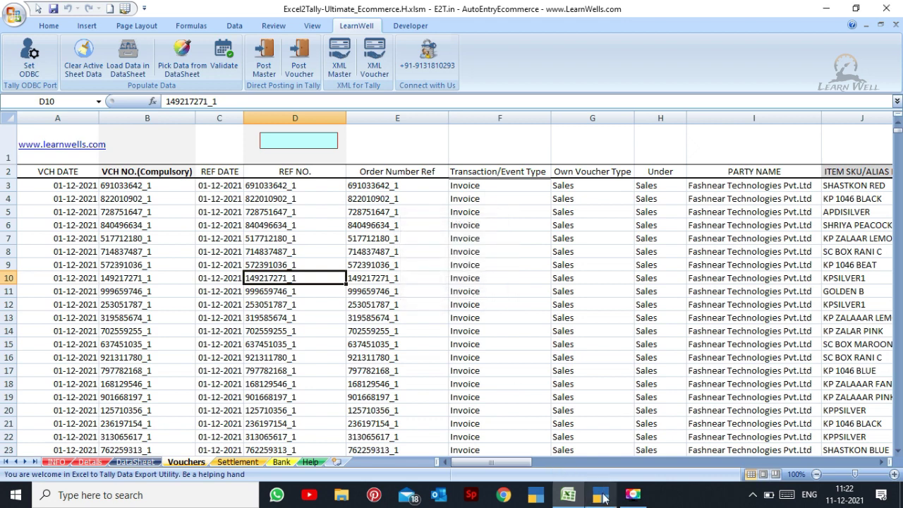
# - Switch to TallyPrime and display the Day Book for 1-Apr-21 to 1-Dec-21
pyautogui.moveTo(604, 493)
pyautogui.click(601, 450)
pyautogui.press('Return')
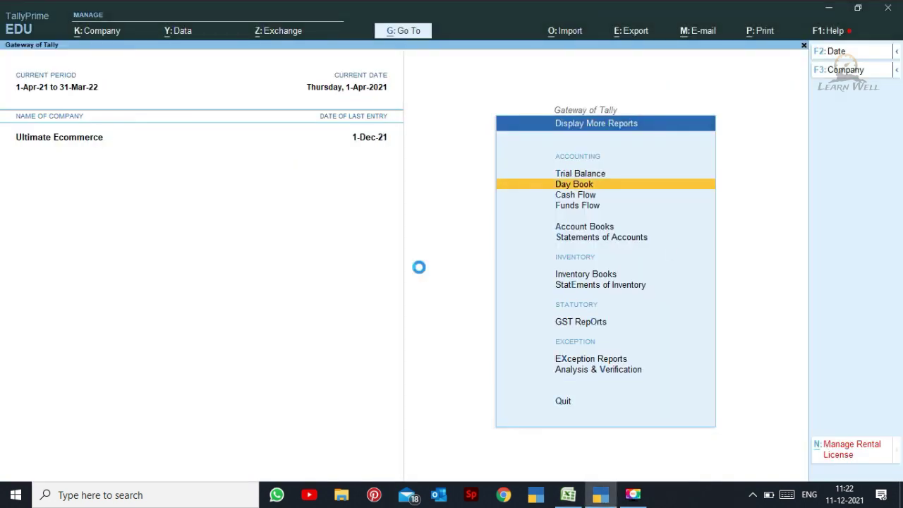
pyautogui.click(840, 53)
pyautogui.press('space')
pyautogui.press('Return')
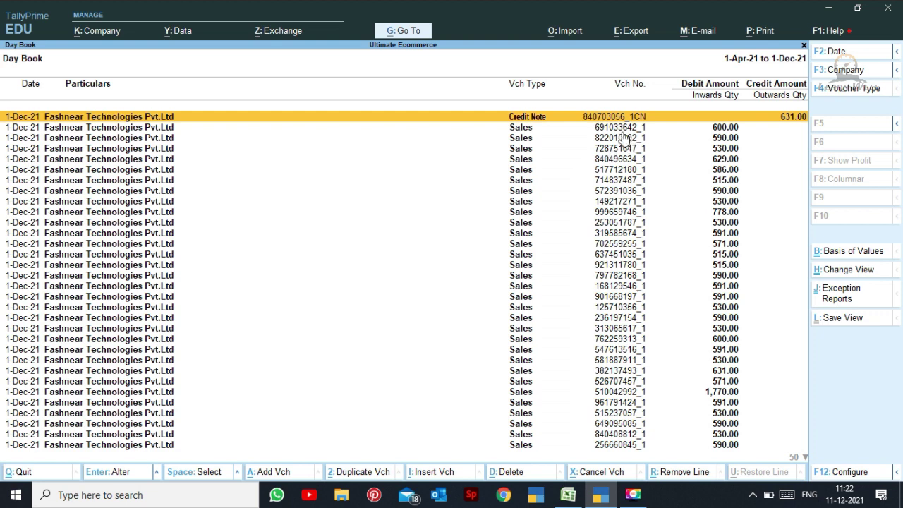
# - Examine the voucher numbers of the posted Credit Note and Sales vouchers, then leave the Day Book for the Gateway of Tally
pyautogui.press('Down')
pyautogui.press('Down')
pyautogui.press('Down')
pyautogui.press('Down')
pyautogui.press('Down')
pyautogui.press('Down')
pyautogui.press('Down')
pyautogui.press('Down')
pyautogui.press('Down')
pyautogui.press('Down')
pyautogui.press('Down')
pyautogui.press('Down')
pyautogui.press('Down')
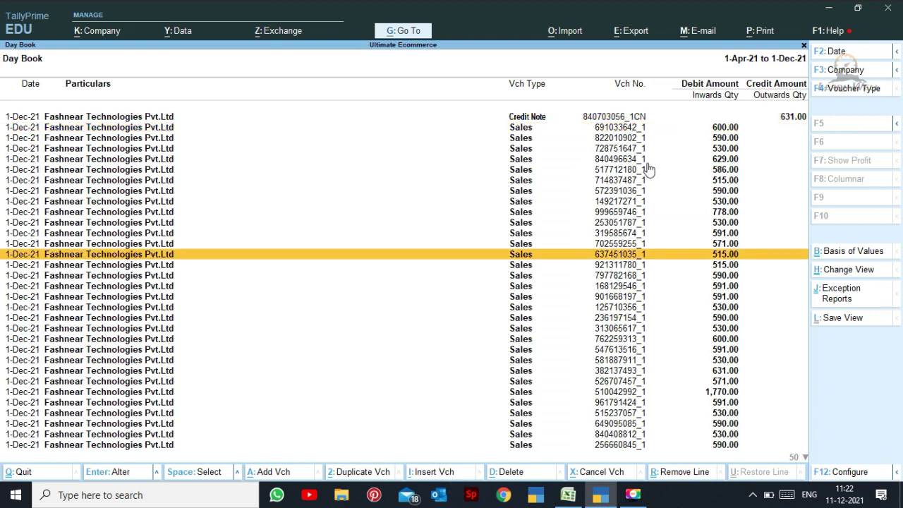
pyautogui.press('Escape')
pyautogui.press('Escape')
pyautogui.press('Escape')
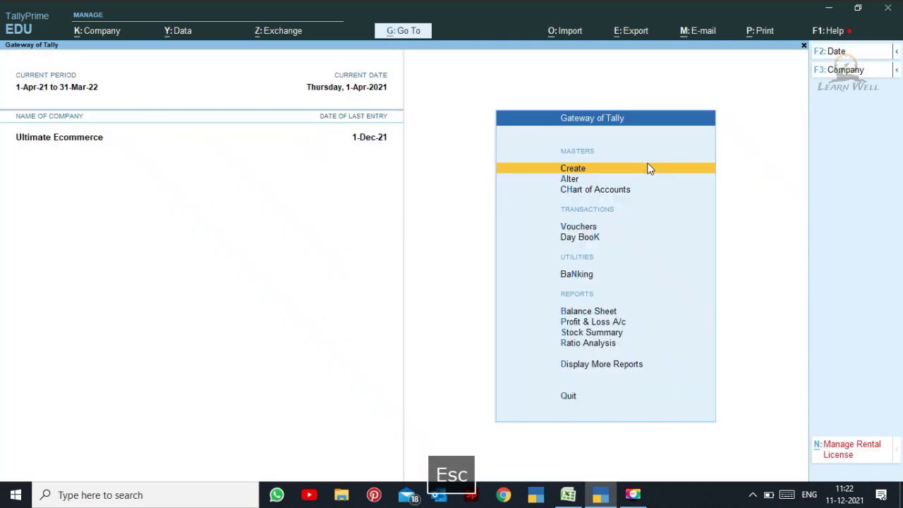
# - Open the GSTR-1 report and set its period to 1-Apr-21 to 1-Dec-21
pyautogui.press('d')
pyautogui.press('g')
pyautogui.press('Return')
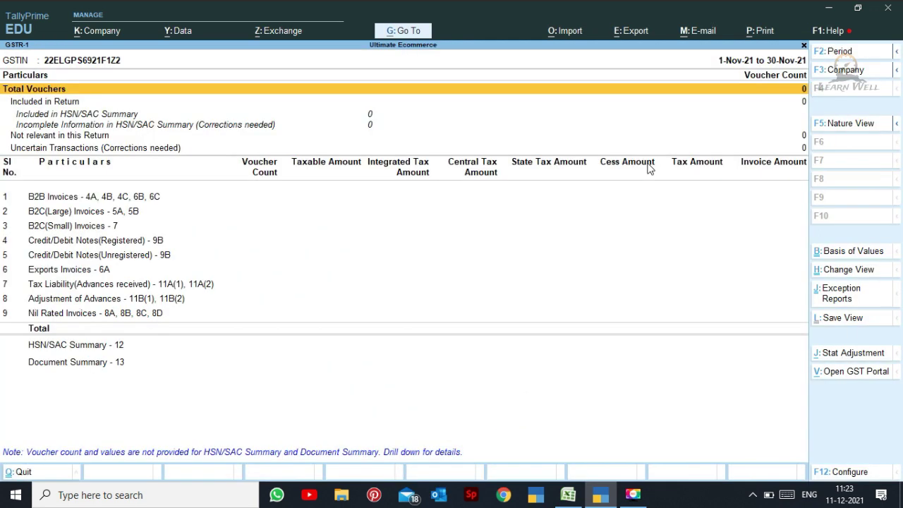
pyautogui.click(839, 56)
pyautogui.press('space')
pyautogui.press('Return')
pyautogui.press('space')
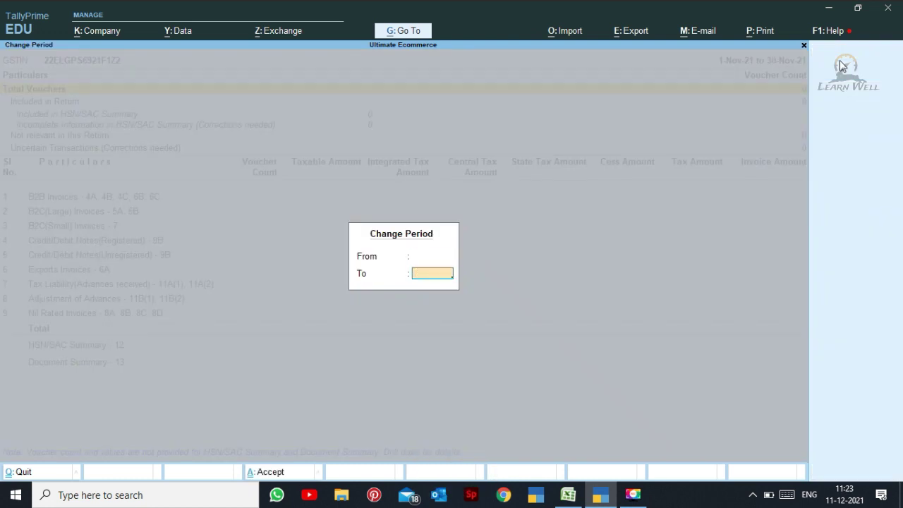
pyautogui.press('Return')
# - Examine the details of the B2C(Small) Invoices section in GSTR-1, then return to the report summary
pyautogui.press('Down')
pyautogui.press('Down')
pyautogui.press('Down')
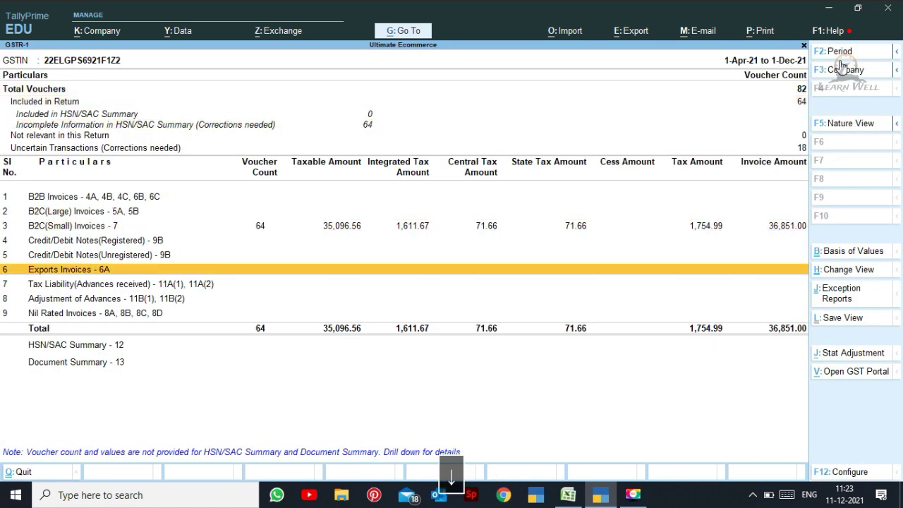
pyautogui.press('Up')
pyautogui.press('Up')
pyautogui.press('Up')
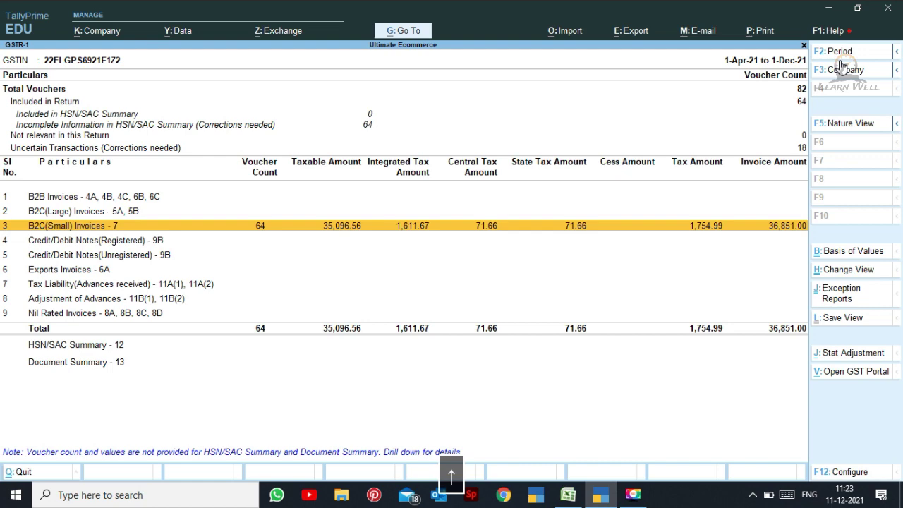
pyautogui.press('Return')
pyautogui.press('Escape')
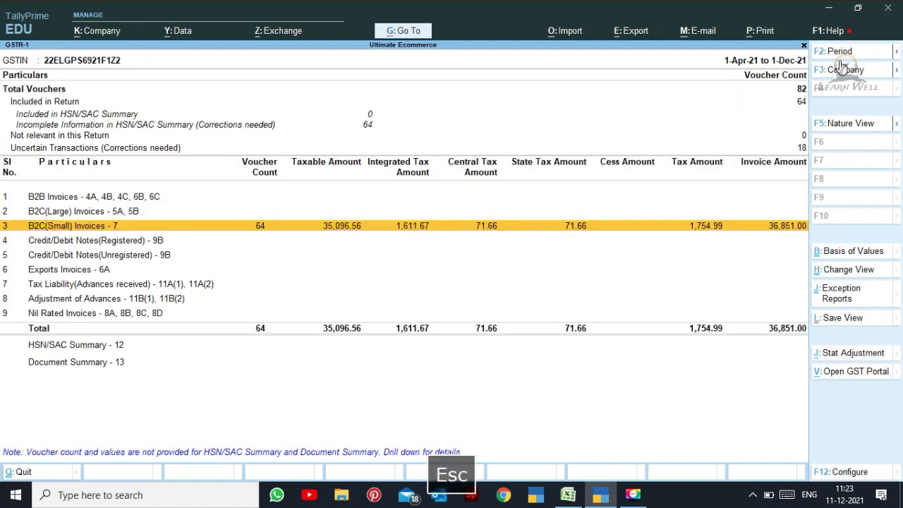
# - Open the uncertain transactions of GSTR-1 and display the vouchers mismatched due to a modified tax amount
pyautogui.press('Up')
pyautogui.press('Up')
pyautogui.press('Up')
pyautogui.press('Up')
pyautogui.press('Down')
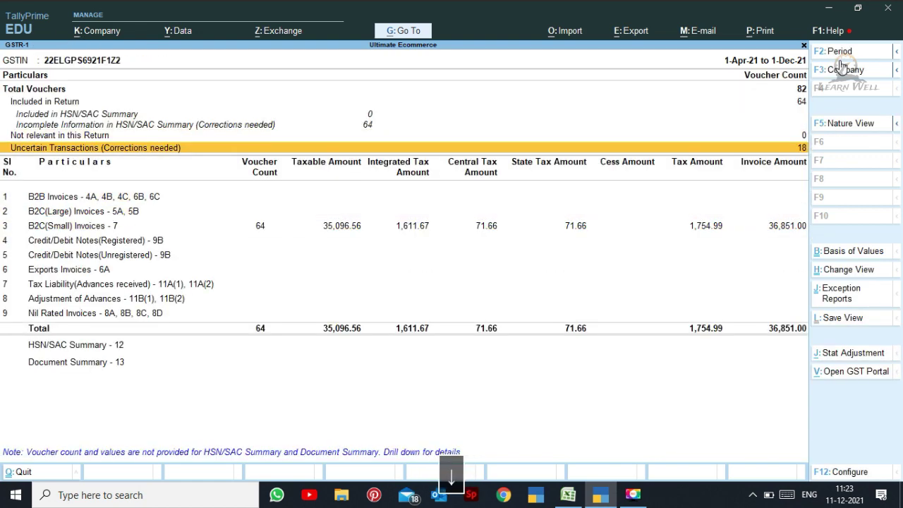
pyautogui.press('Return')
pyautogui.press('Down')
pyautogui.press('Return')
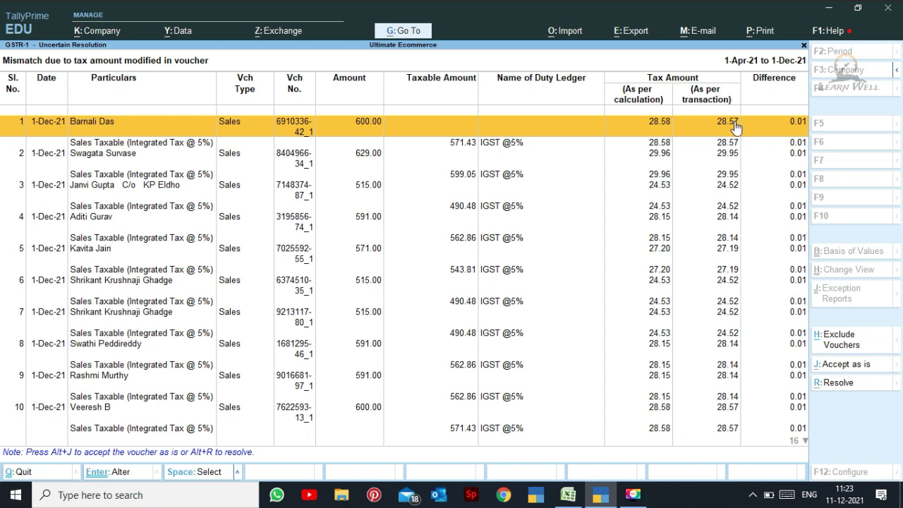
# - Compare the calculated and transaction tax amounts of the mismatched sales vouchers through the end of the list
pyautogui.press('Down')
pyautogui.press('Down')
pyautogui.press('Down')
pyautogui.press('Down')
pyautogui.press('Down')
pyautogui.press('Down')
pyautogui.press('Down')
pyautogui.press('Down')
pyautogui.press('Down')
pyautogui.press('Down')
pyautogui.press('Down')
pyautogui.press('Down')
pyautogui.press('Down')
pyautogui.press('Down')
pyautogui.press('Down')
pyautogui.press('Down')
pyautogui.press('Down')
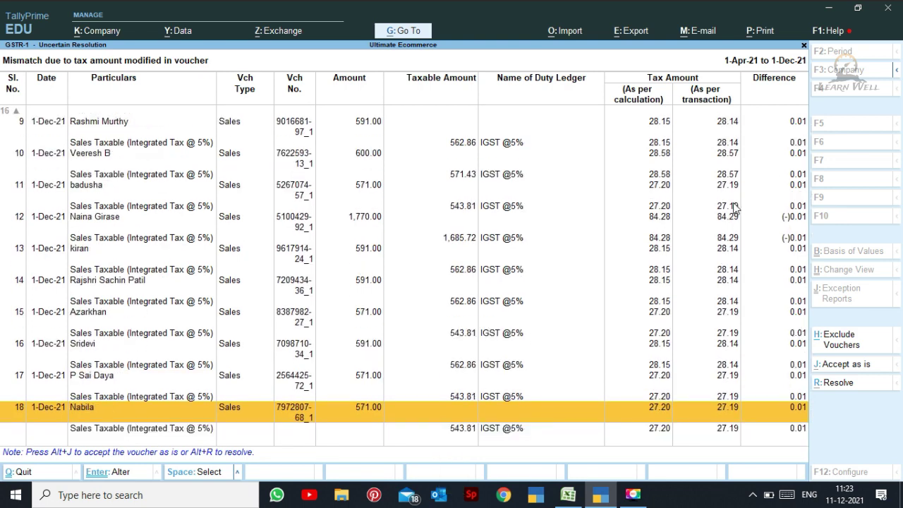
# - Select all mismatched vouchers, accept them as is, and return to the GSTR-1 summary
pyautogui.press('ctrl')
pyautogui.hotkey('ctrl', 'space')
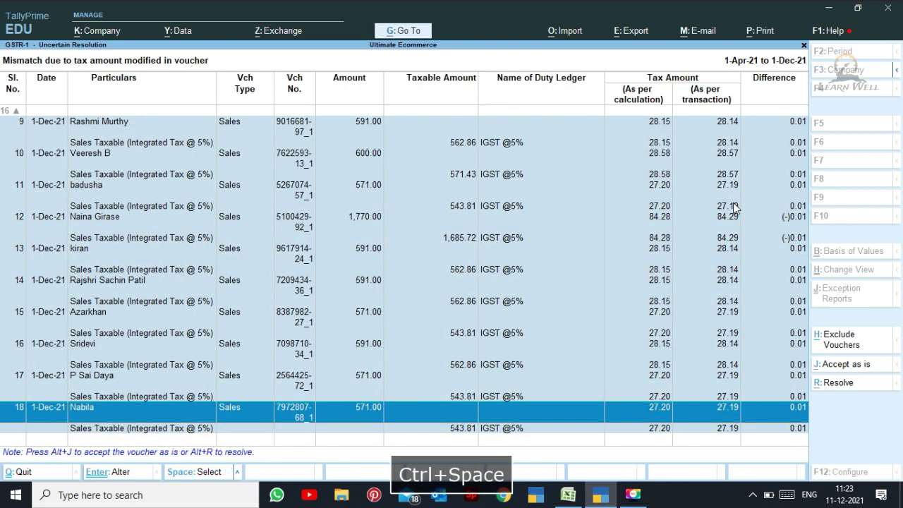
pyautogui.click(848, 373)
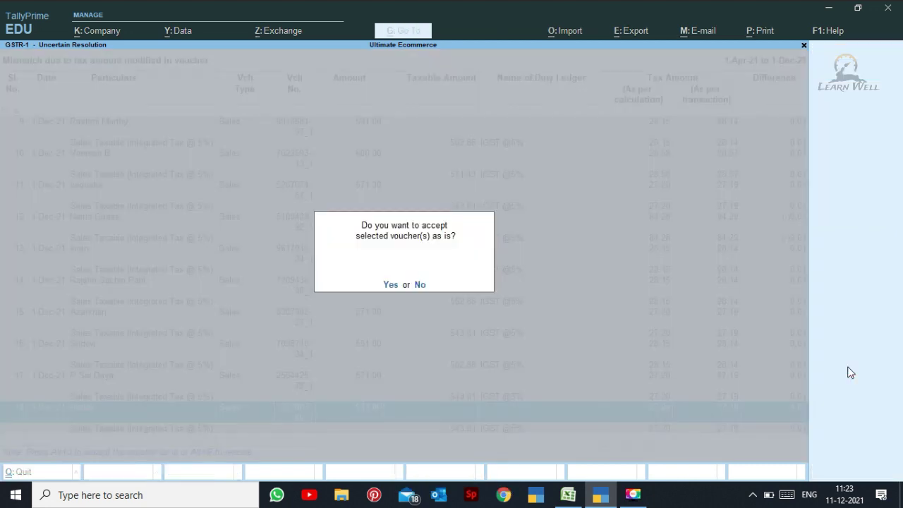
pyautogui.press('y')
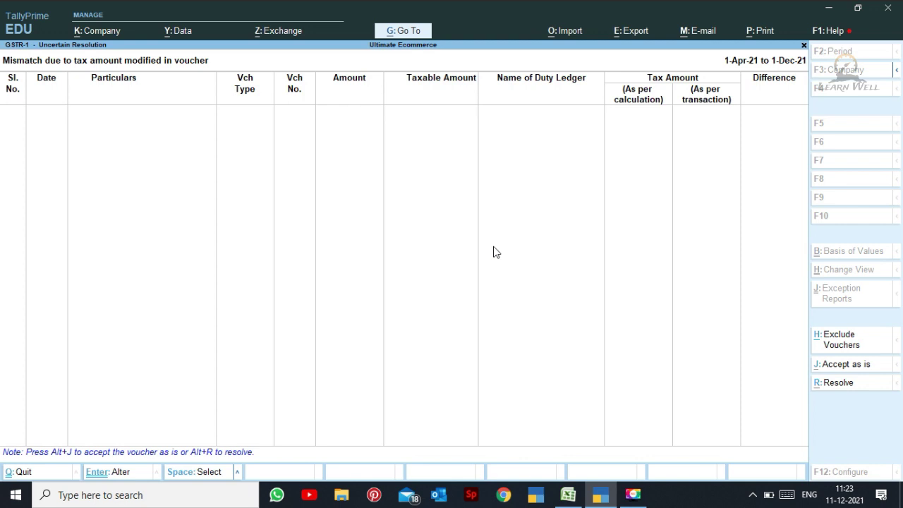
pyautogui.press('Escape')
pyautogui.press('Escape')
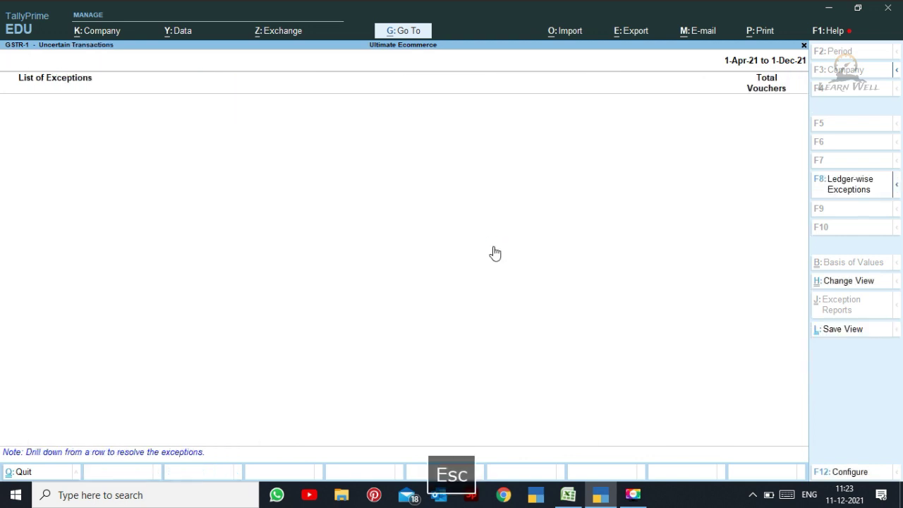
# - Check the B2C(Small) Invoices row and the Incomplete Information in HSN/SAC Summary row in GSTR-1
pyautogui.press('Down')
pyautogui.press('Down')
pyautogui.press('Down')
pyautogui.press('Down')
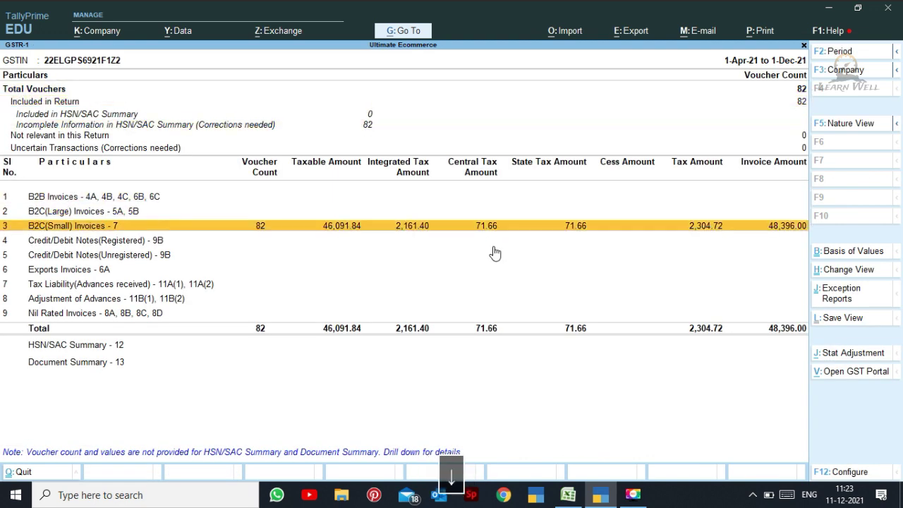
pyautogui.click(235, 125)
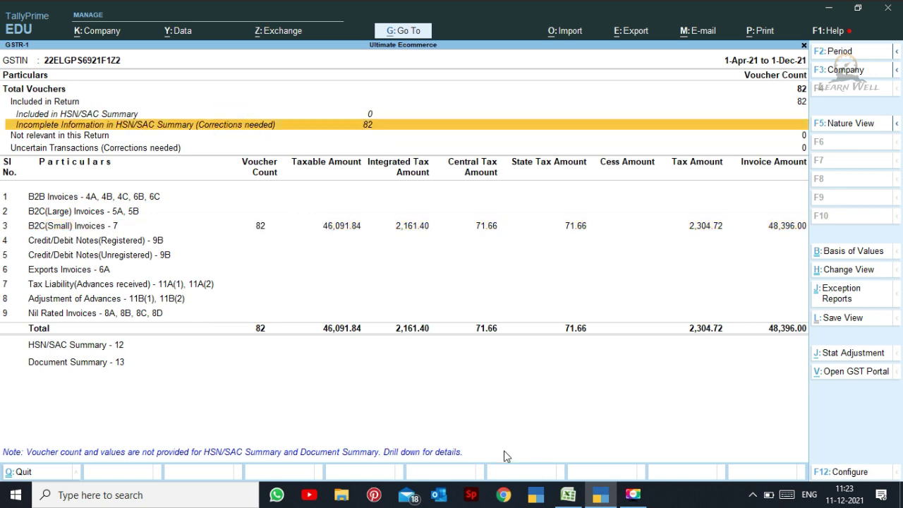
# - Switch to the Excel workbook and examine the HSN/SAC column of the Vouchers sheet, selecting cells P3 to P11
pyautogui.moveTo(564, 498)
pyautogui.click(562, 457)
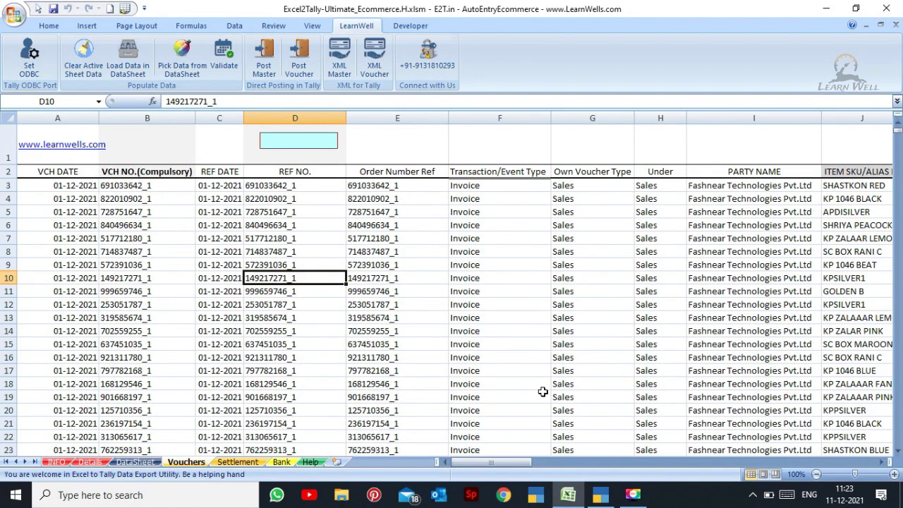
pyautogui.click(621, 276)
pyautogui.press('Right')
pyautogui.press('Right')
pyautogui.press('Right')
pyautogui.press('Right')
pyautogui.press('Right')
pyautogui.press('Right')
pyautogui.press('Right')
pyautogui.press('Right')
pyautogui.press('Right')
pyautogui.press('Right')
pyautogui.press('Right')
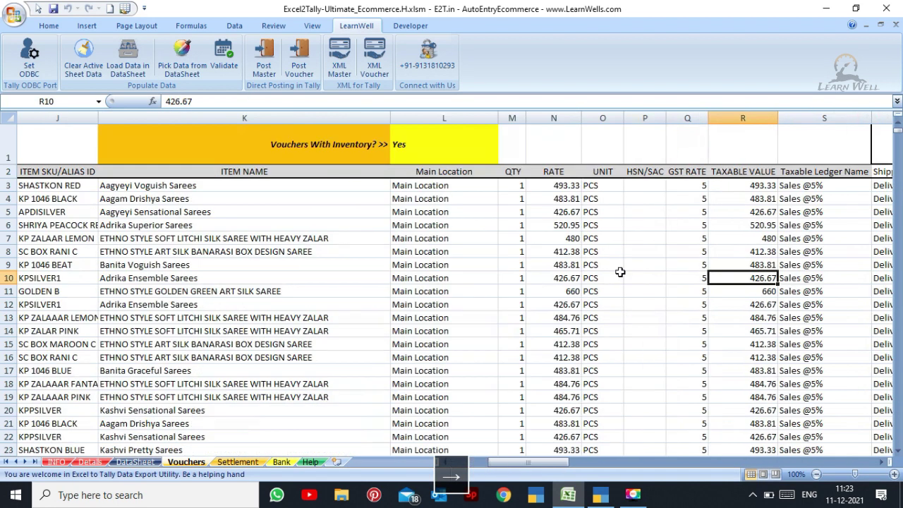
pyautogui.press('Right')
pyautogui.moveTo(642, 182); pyautogui.dragTo(641, 289)
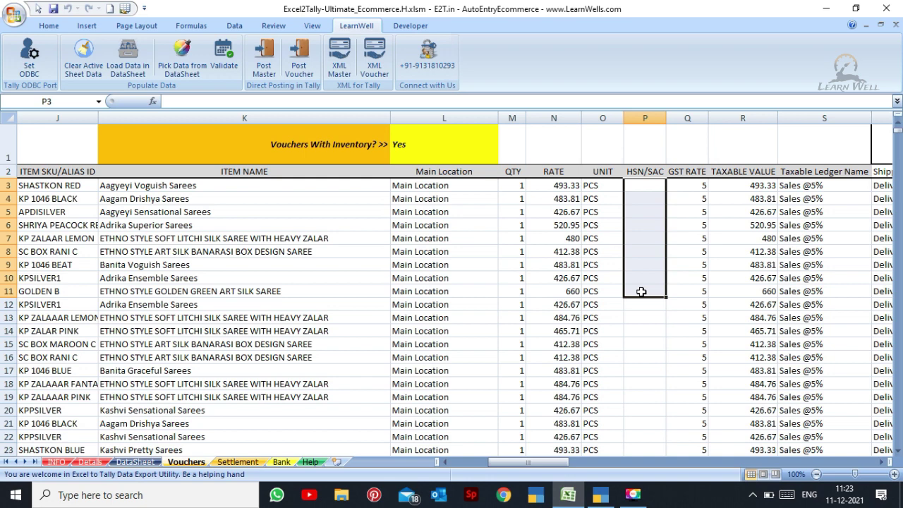
# - Switch to TallyPrime, leave the GSTR-1 report and open GST Rate Setup from the GST reports
pyautogui.click(601, 498)
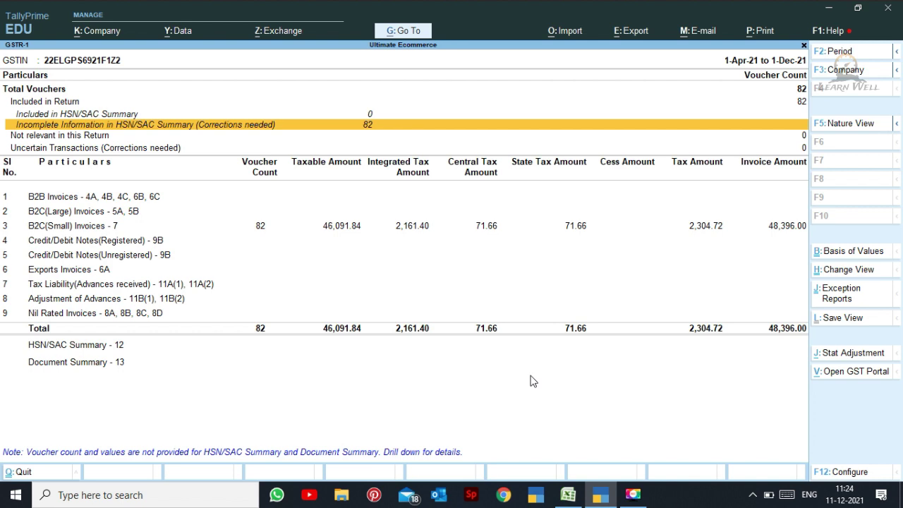
pyautogui.press('Escape')
pyautogui.press('Down')
pyautogui.press('Down')
pyautogui.press('Down')
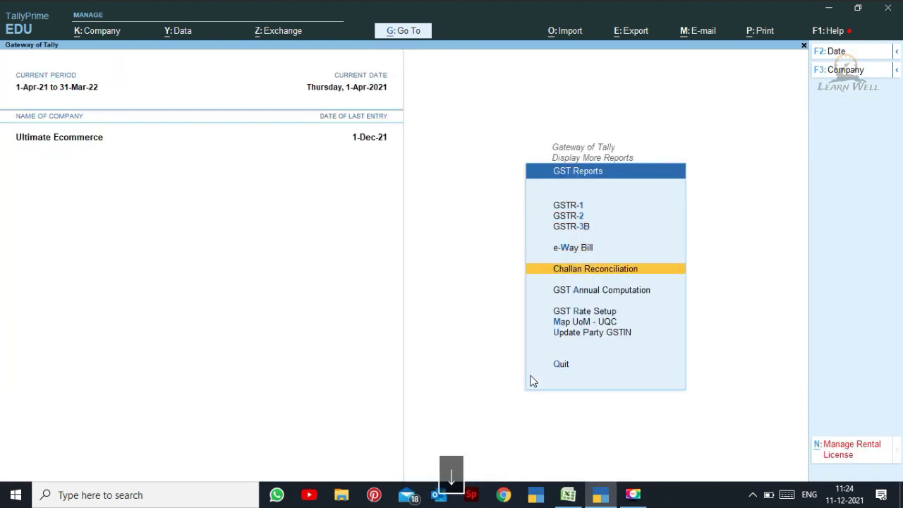
pyautogui.press('Down')
pyautogui.press('Down')
pyautogui.press('Return')
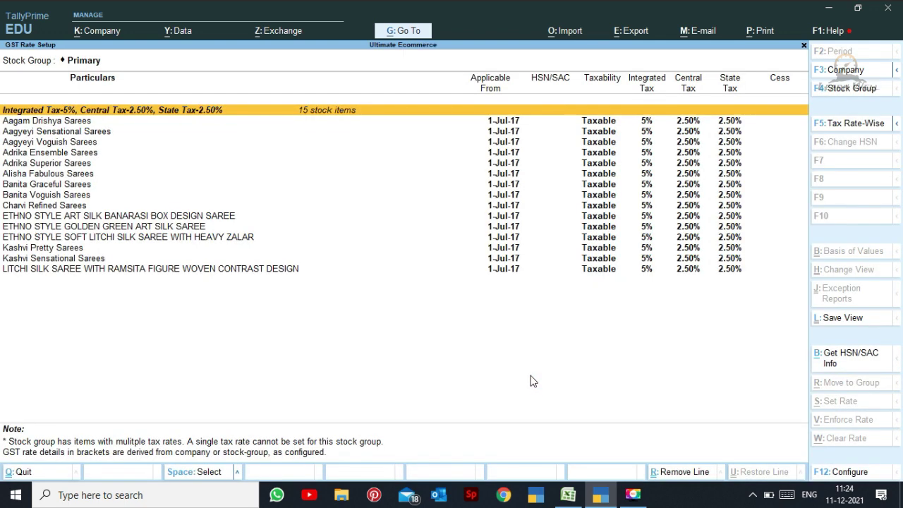
# - Select all the stock items in the 5% integrated tax group, from Aagam Drishya Sarees to the last LITCHI SILK SAREE item
pyautogui.press('space')
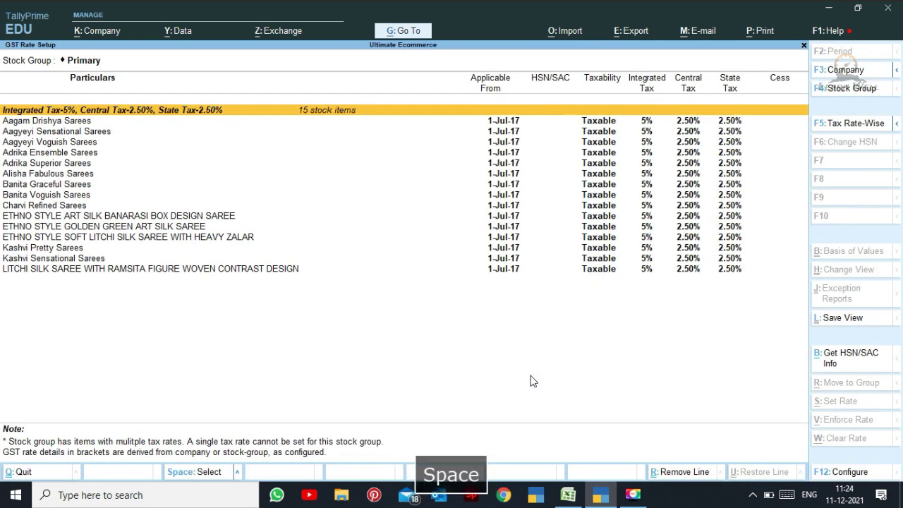
pyautogui.press('Down')
pyautogui.press('Down')
pyautogui.press('Down')
pyautogui.press('Down')
pyautogui.press('Down')
pyautogui.press('Down')
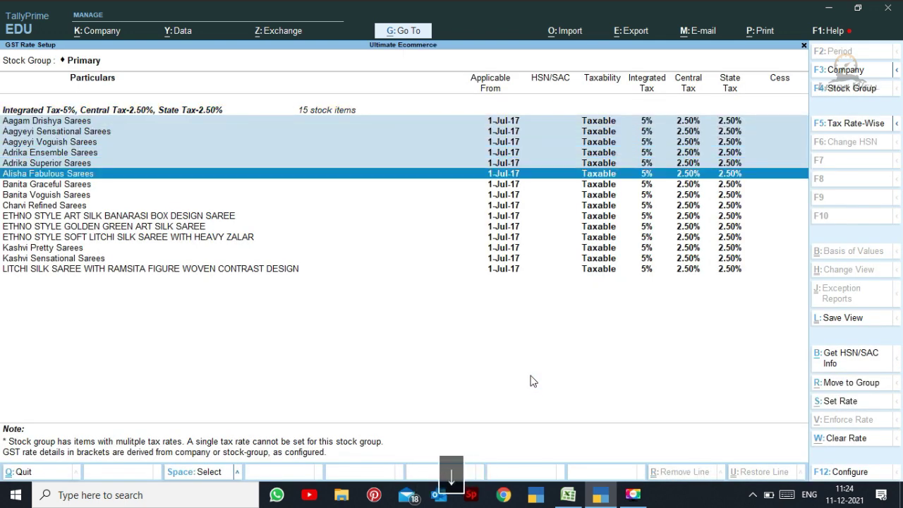
pyautogui.press('Down')
pyautogui.press('Down')
pyautogui.press('Down')
pyautogui.press('Down')
pyautogui.press('Down')
pyautogui.press('Down')
pyautogui.press('Down')
pyautogui.press('Down')
pyautogui.press('Down')
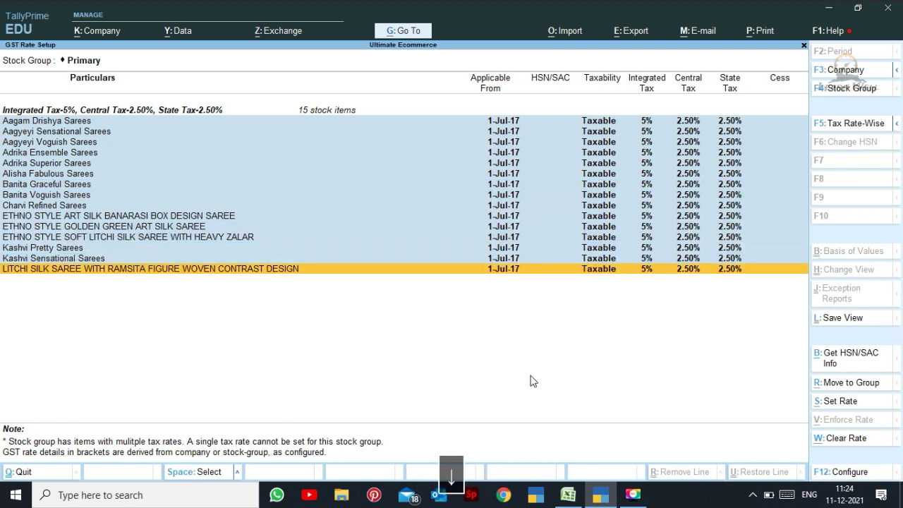
pyautogui.press('space')
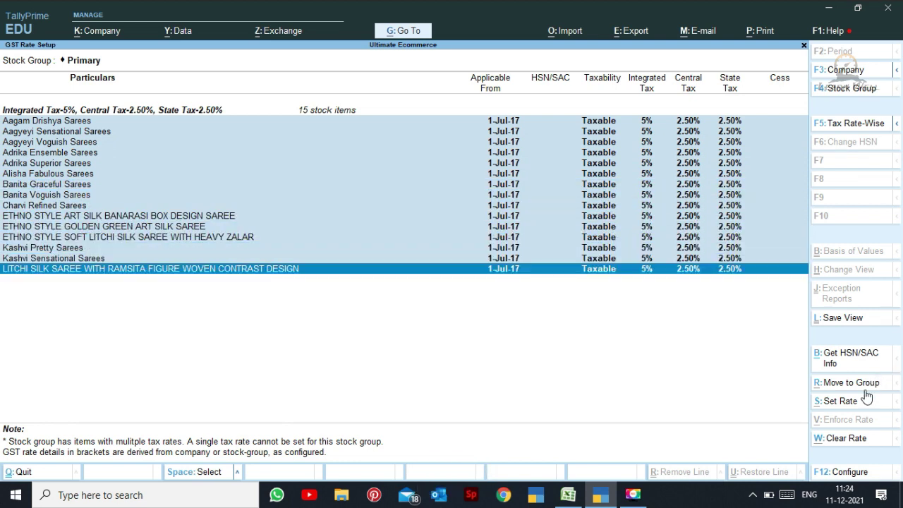
pyautogui.press('Escape')
# - Start setting the GST rate for the selected stock items and enter 4575 as their HSN/SAC code
pyautogui.click(831, 402)
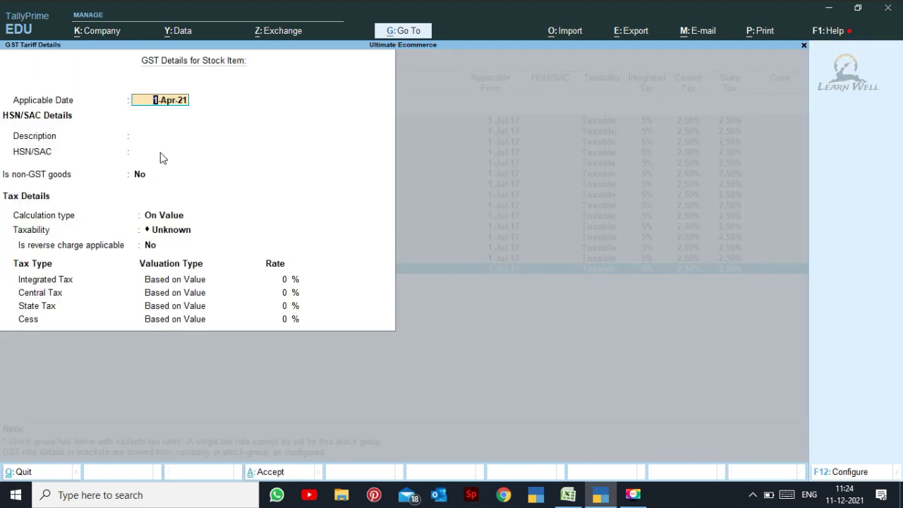
pyautogui.click(160, 153)
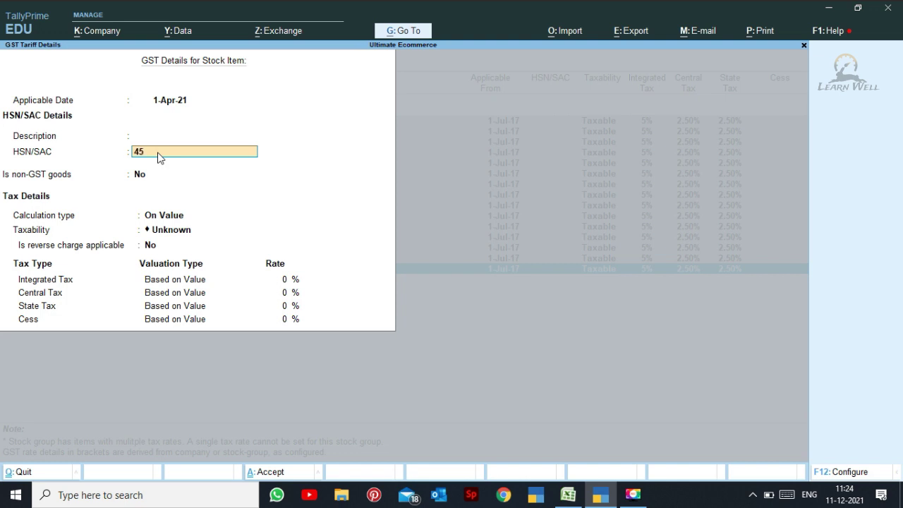
pyautogui.write('4575')
pyautogui.press('Return')
pyautogui.press('Return')
pyautogui.press('Return')
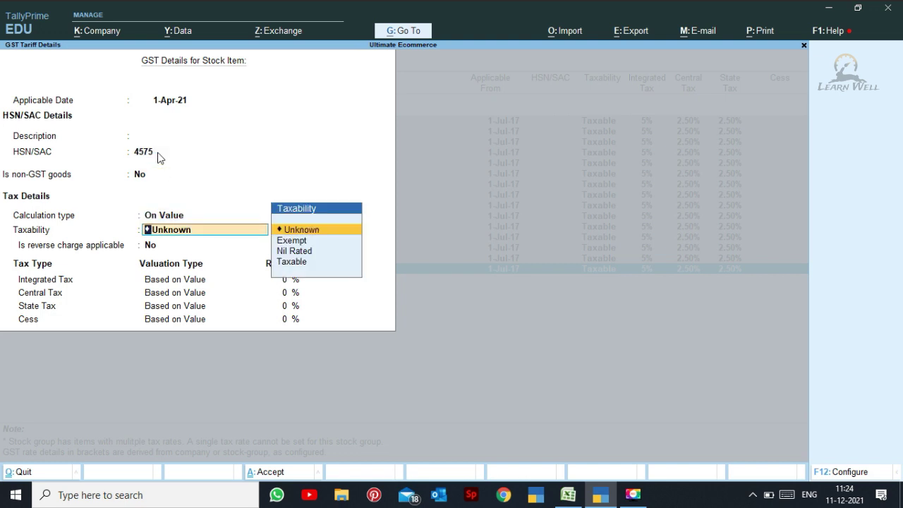
# - Set the items' taxability to Taxable with 5% integrated tax and accept the GST details
pyautogui.press('Down')
pyautogui.press('Down')
pyautogui.press('Down')
pyautogui.press('Return')
pyautogui.press('Return')
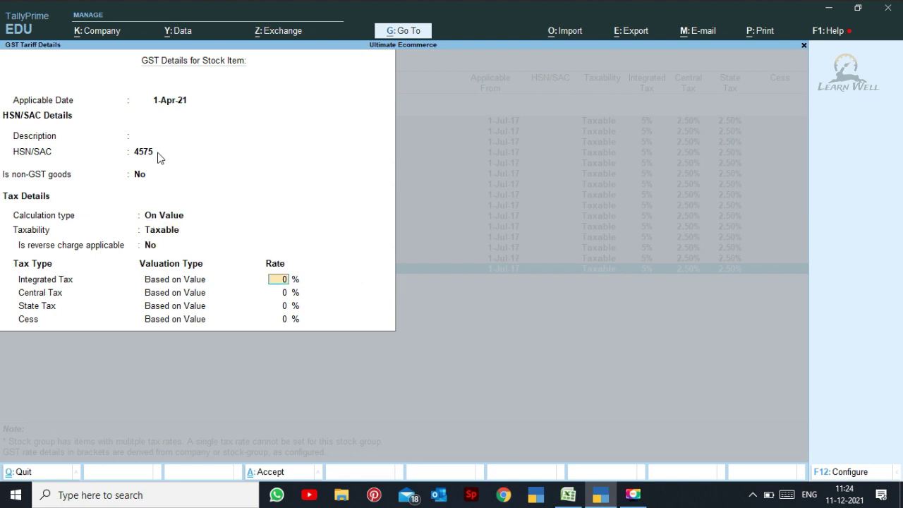
pyautogui.write('5')
pyautogui.press('Return')
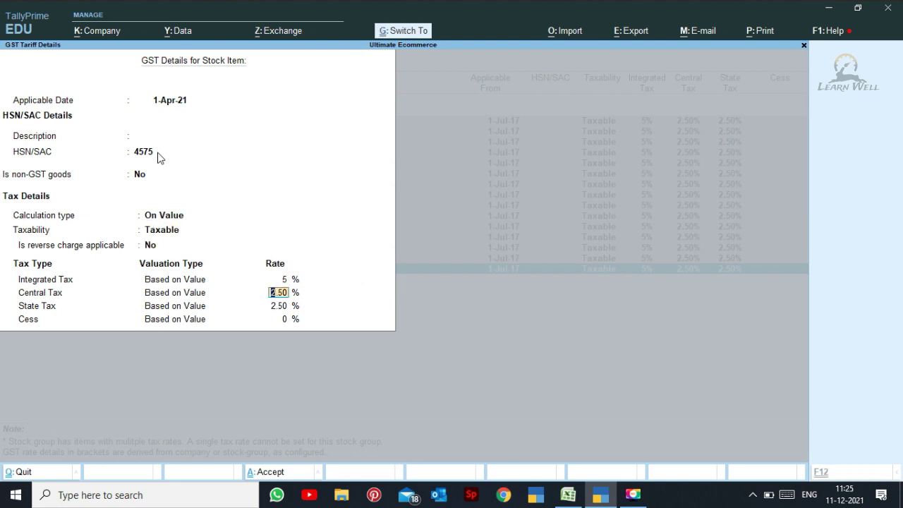
pyautogui.hotkey('ctrl', 'a')
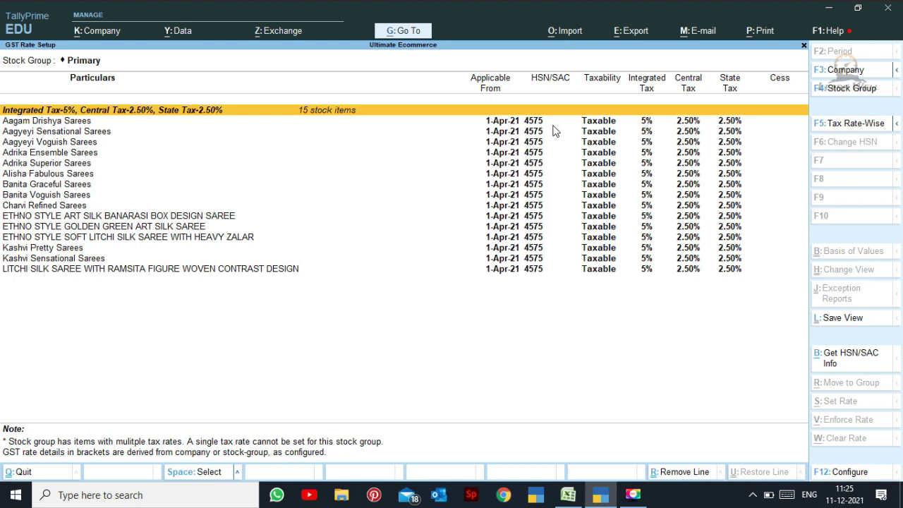
# - Leave GST Rate Setup and reopen the GSTR-1 report
pyautogui.press('Escape')
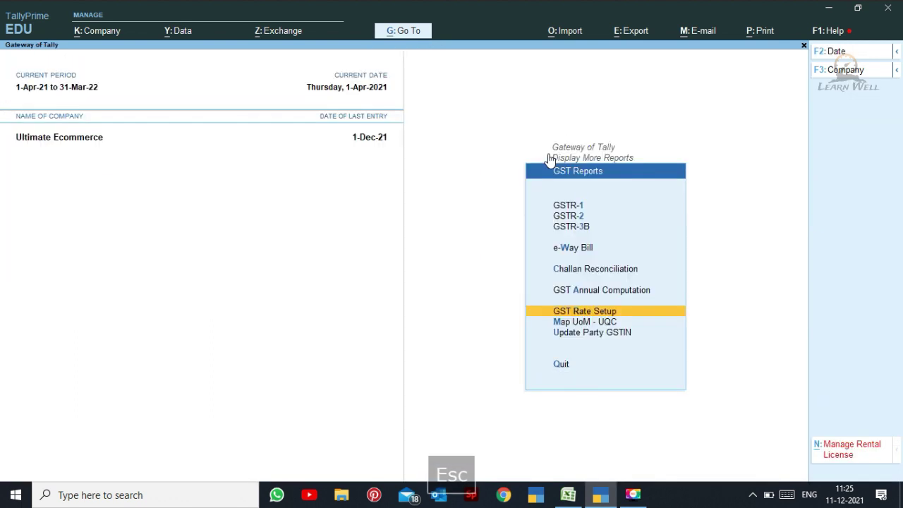
pyautogui.press('Up')
pyautogui.press('Up')
pyautogui.press('Up')
pyautogui.press('Up')
pyautogui.press('Up')
pyautogui.press('Up')
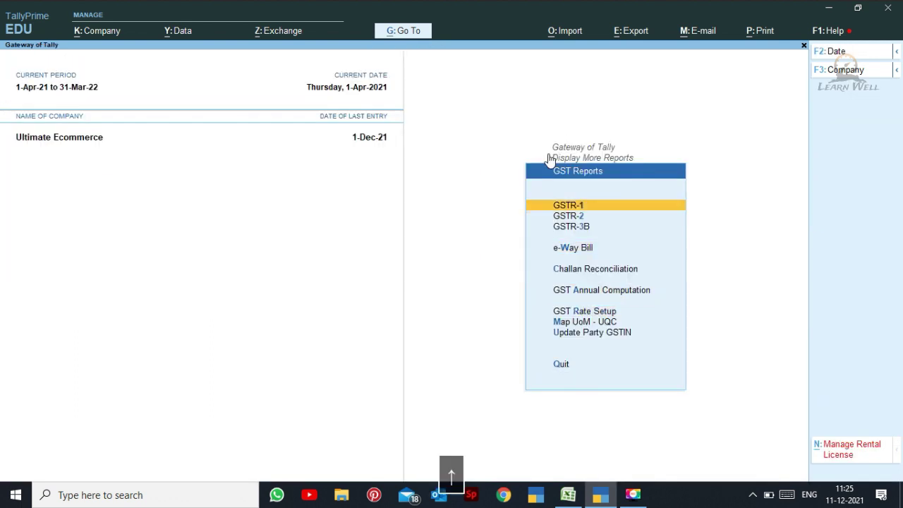
pyautogui.press('Return')
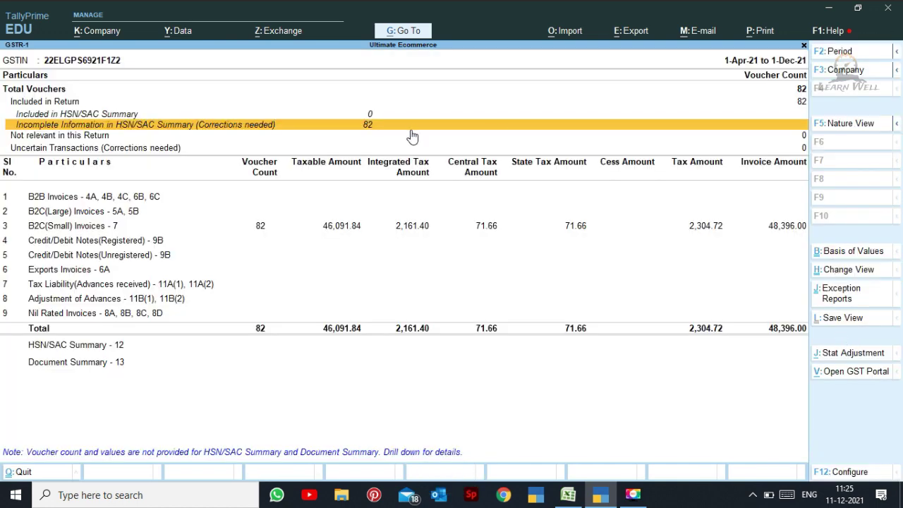
# - Open the first voucher with incomplete HSN/SAC information and bring up its Delivery Revenue @5% ledger for alteration
pyautogui.click(366, 124)
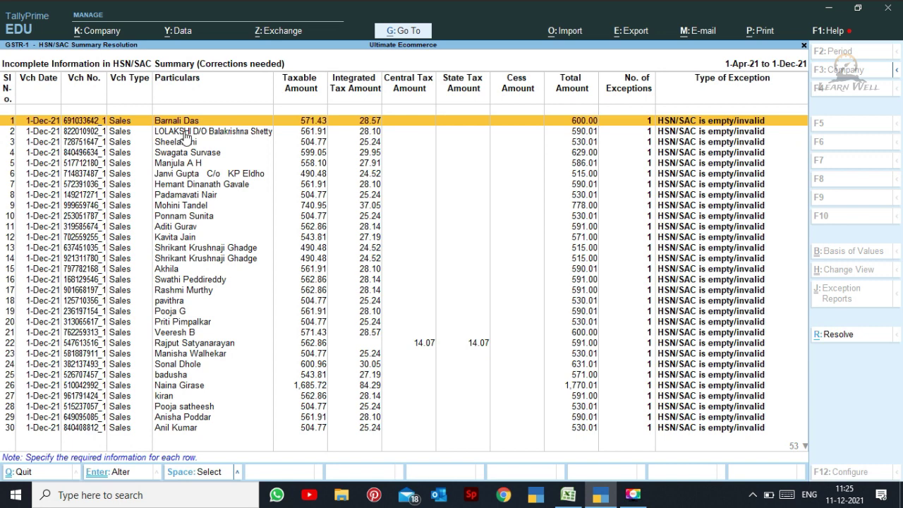
pyautogui.hotkey('ctrl', 'Return')
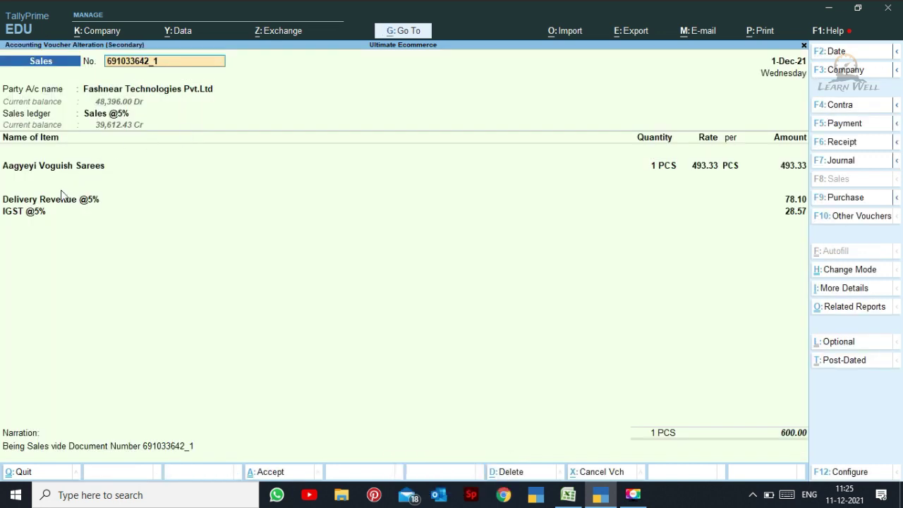
pyautogui.click(60, 202)
pyautogui.hotkey('ctrl', 'Return')
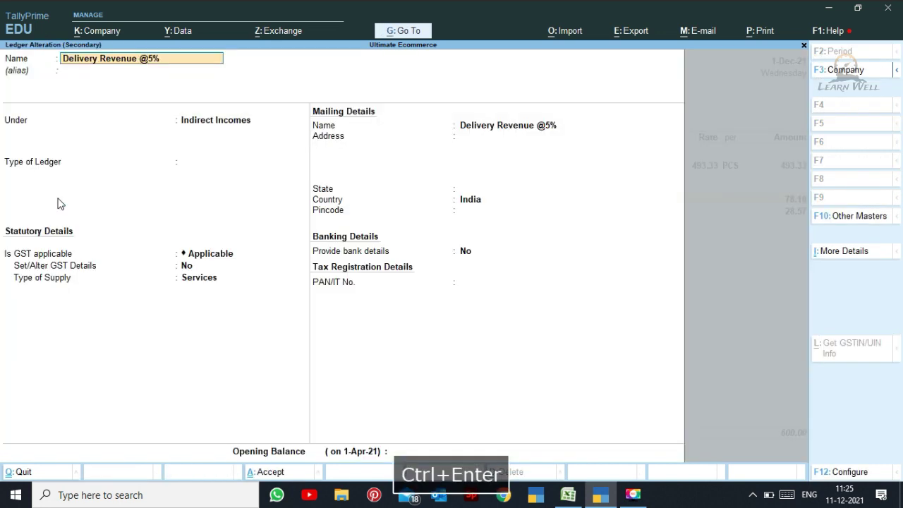
# - Enable altering GST details for the Delivery Revenue @5% ledger, enter HSN/SAC 9965, and save the ledger
pyautogui.click(189, 263)
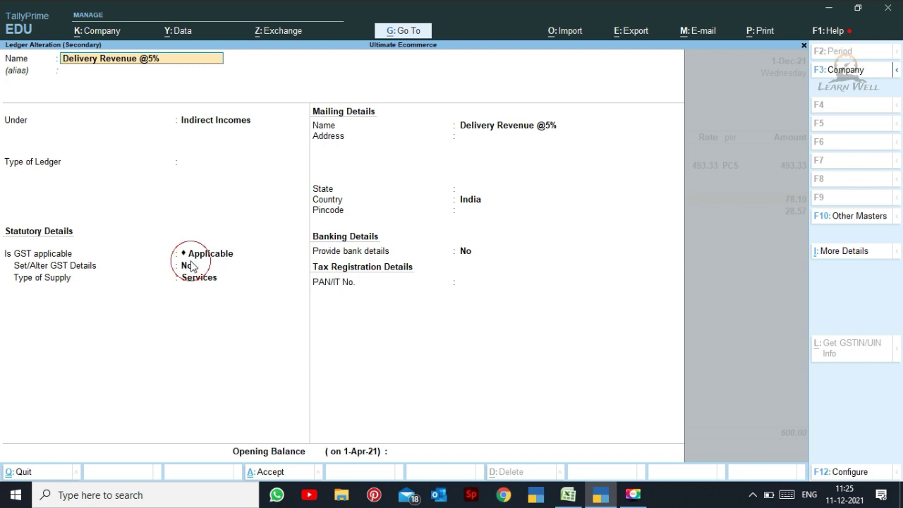
pyautogui.write('y')
pyautogui.write('99')
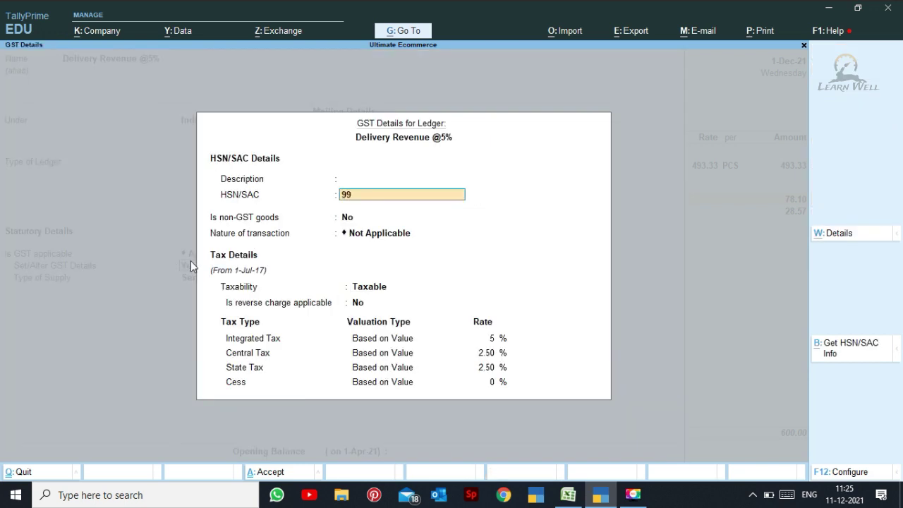
pyautogui.write('65')
pyautogui.press('Return')
pyautogui.hotkey('ctrl', 'a')
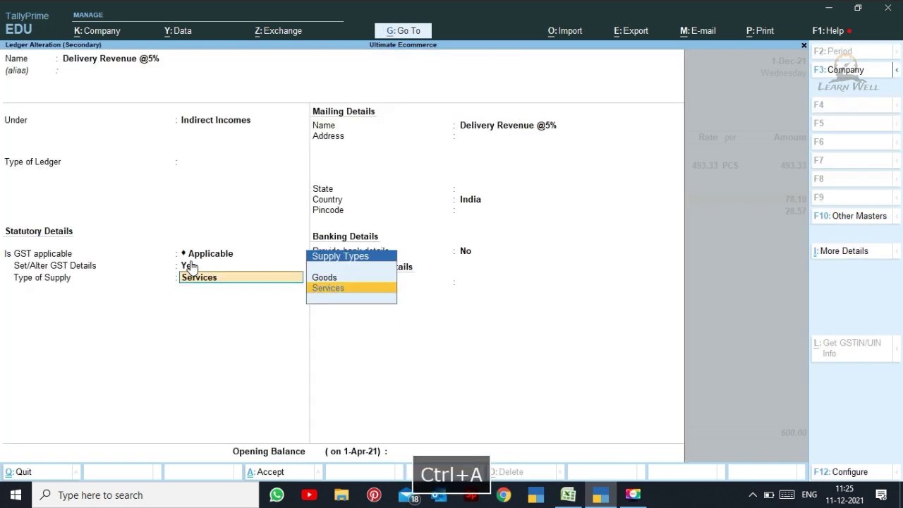
pyautogui.hotkey('ctrl', 'a')
# - Return to GSTR-1, check the Included in HSN/SAC Summary and B2C(Small) Invoices rows, and go back to Display More Reports
pyautogui.press('Escape')
pyautogui.press('Down')
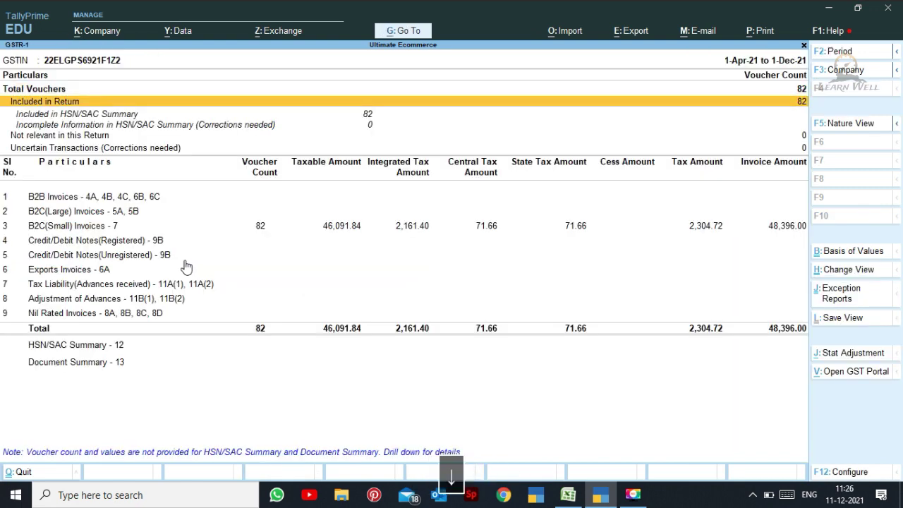
pyautogui.click(365, 115)
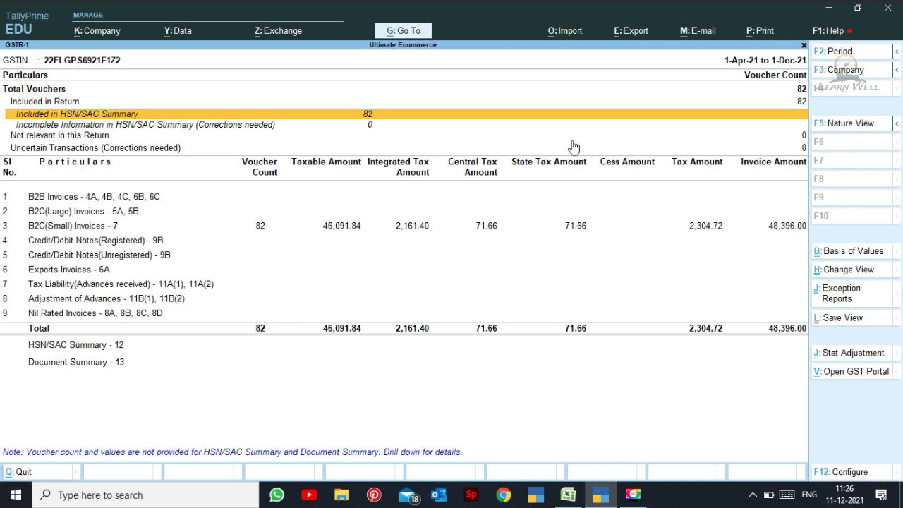
pyautogui.click(270, 232)
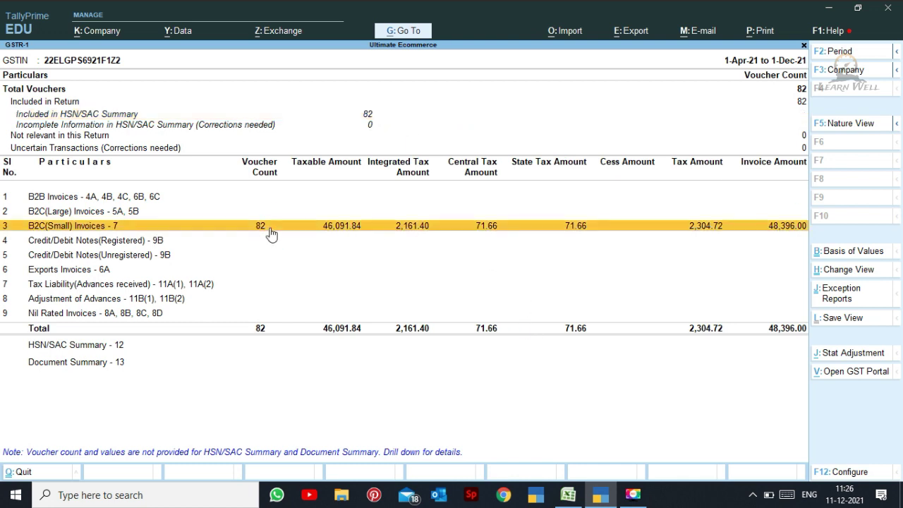
pyautogui.press('Escape')
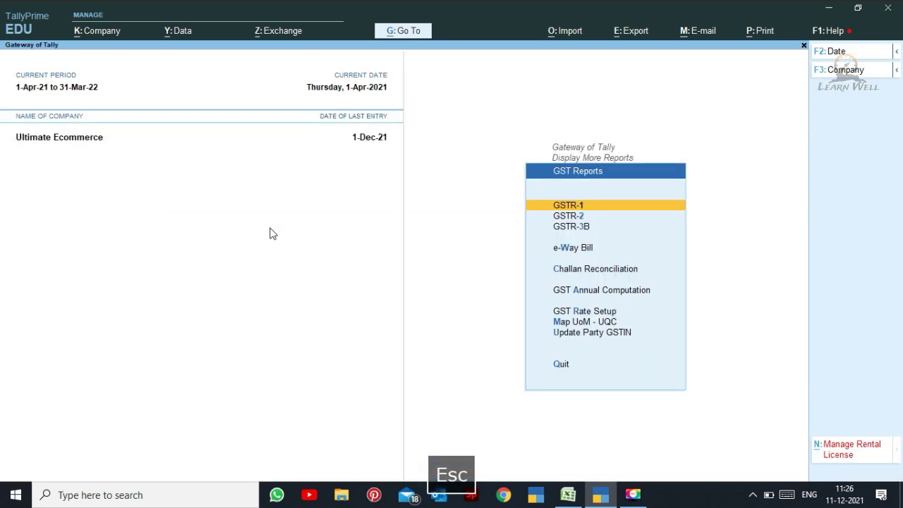
pyautogui.press('Escape')
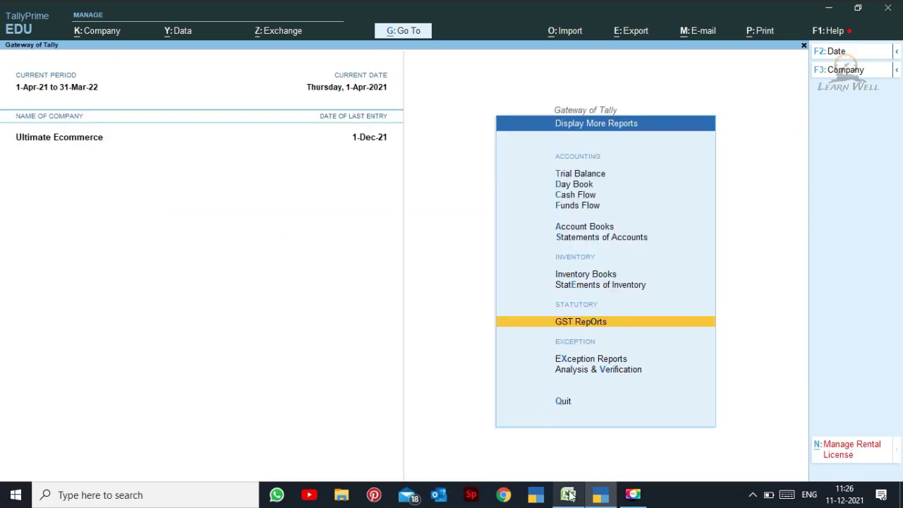
# - Switch to the Excel2Tally workbook in Excel and clear all data from the Settlement sheet
pyautogui.moveTo(568, 494)
pyautogui.click(554, 439)
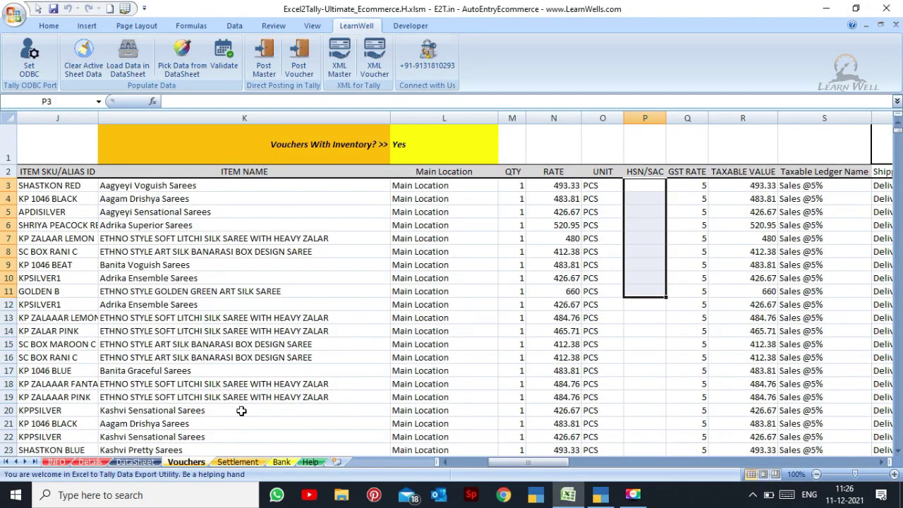
pyautogui.click(235, 462)
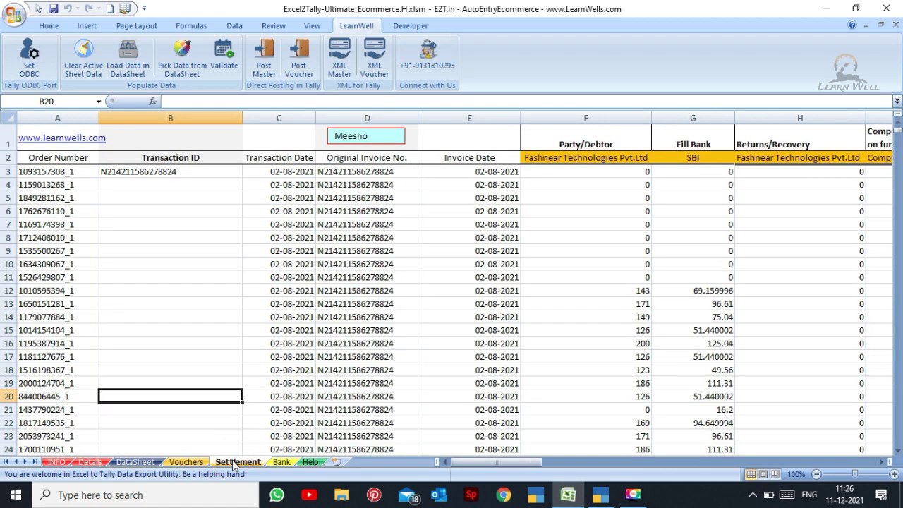
pyautogui.click(899, 132)
pyautogui.click(145, 195)
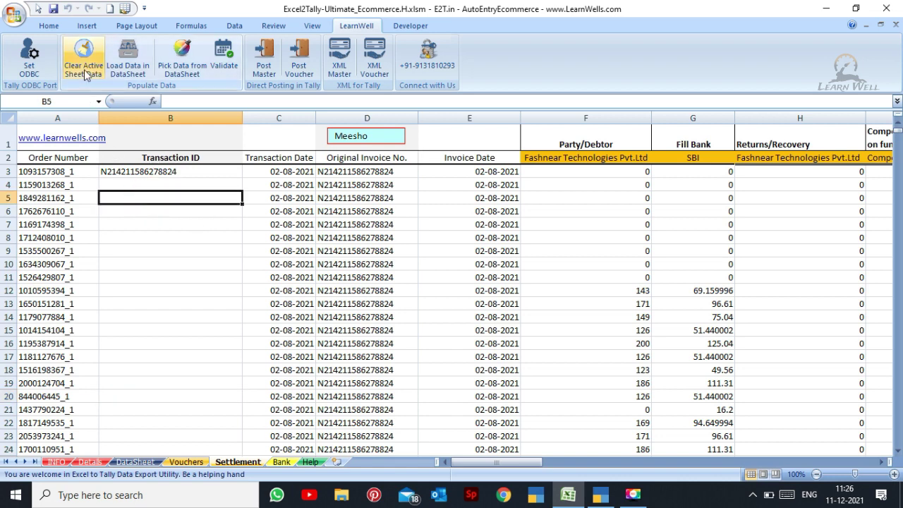
pyautogui.click(84, 75)
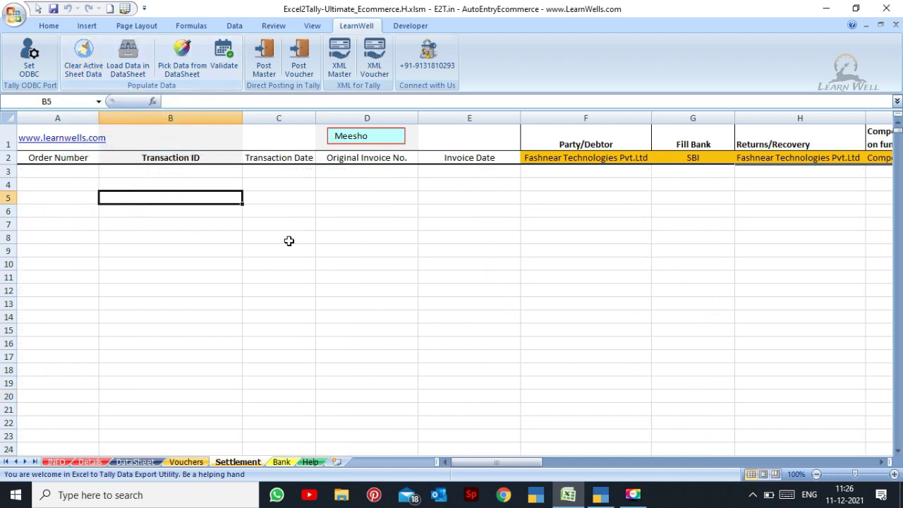
# - Clear all the old order data from the DataSheet sheet
pyautogui.click(136, 462)
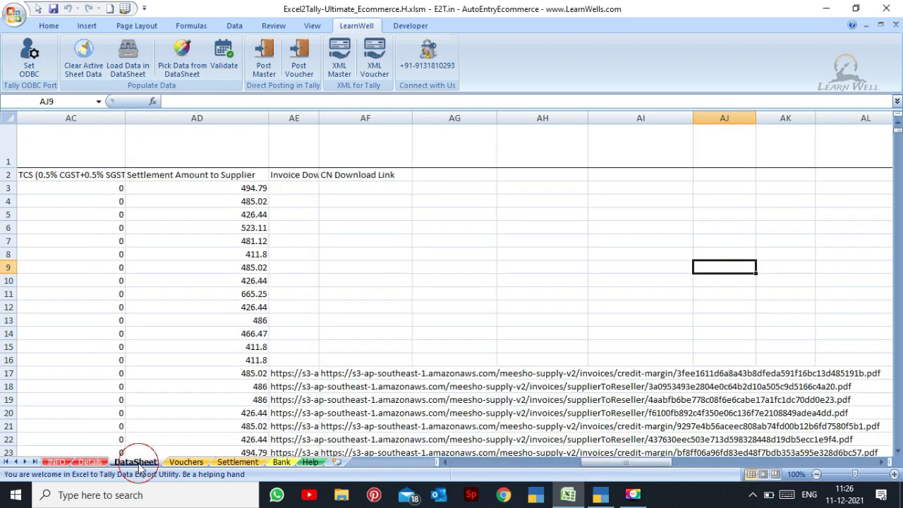
pyautogui.click(177, 308)
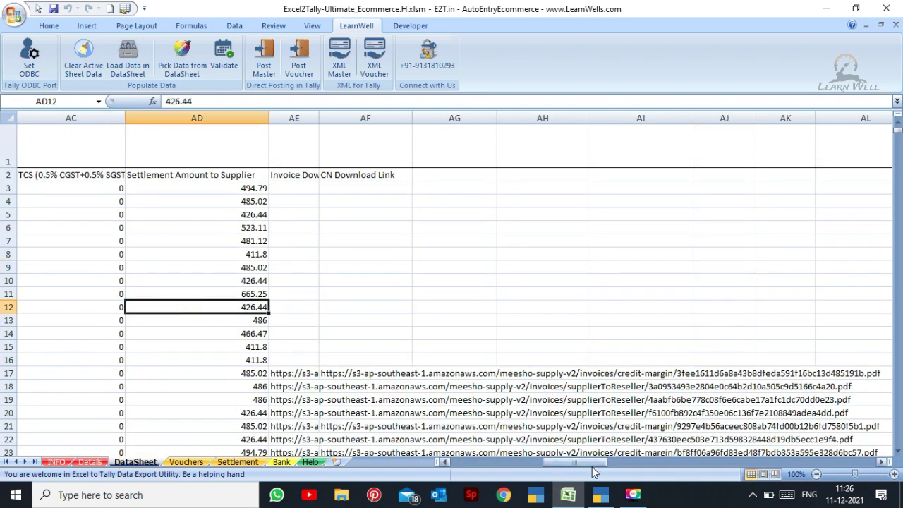
pyautogui.moveTo(575, 462); pyautogui.dragTo(487, 462)
pyautogui.click(204, 227)
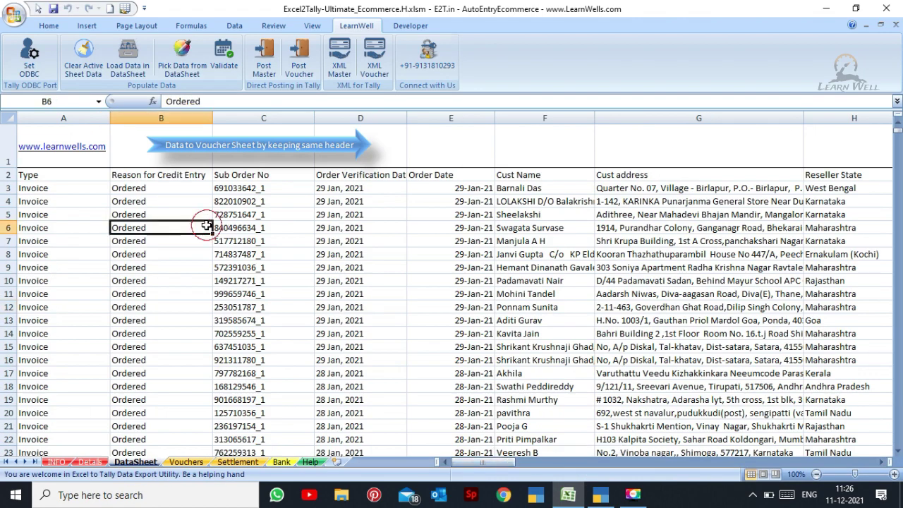
pyautogui.click(83, 62)
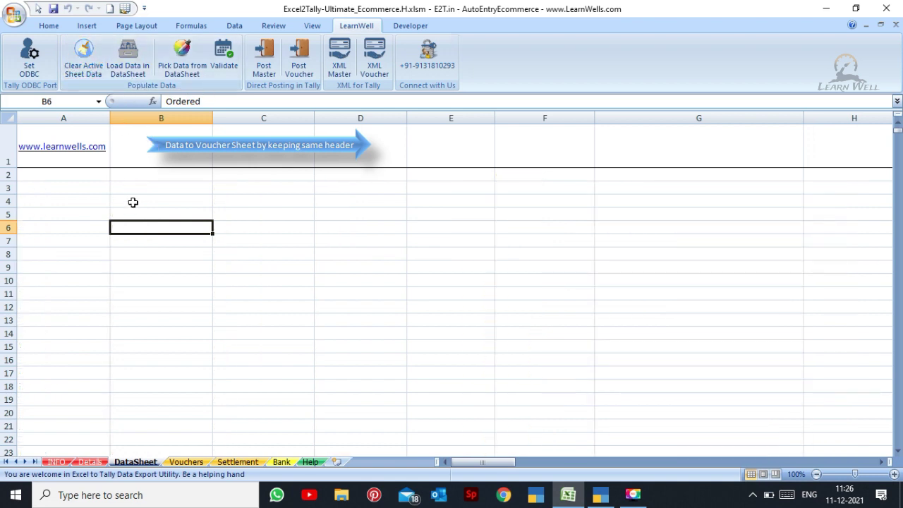
pyautogui.click(128, 64)
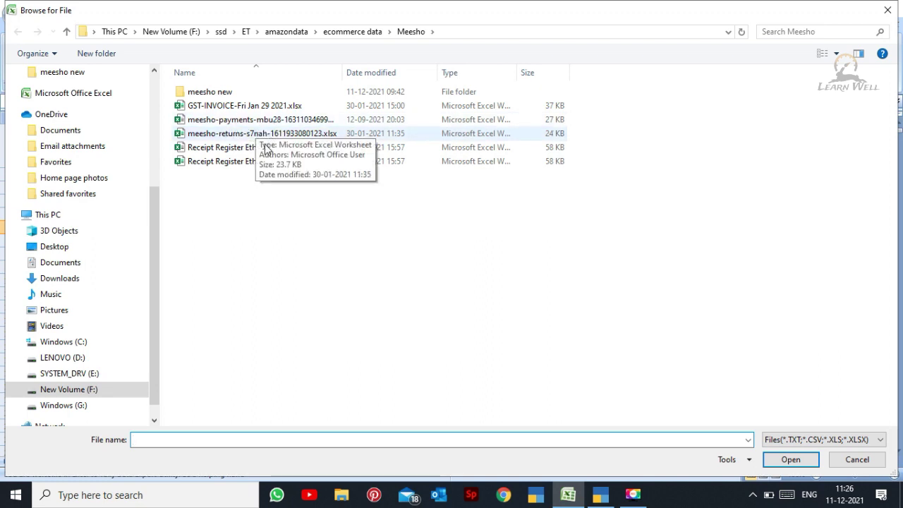
pyautogui.click(232, 122)
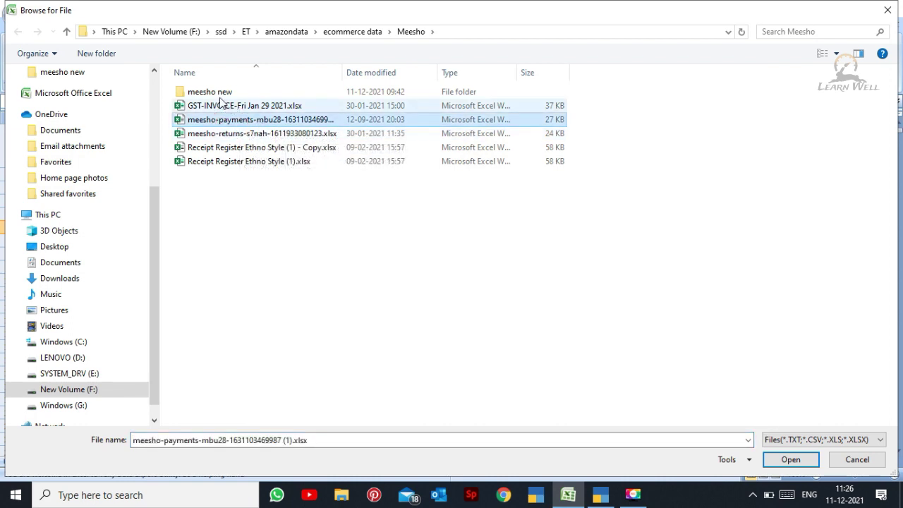
pyautogui.click(790, 460)
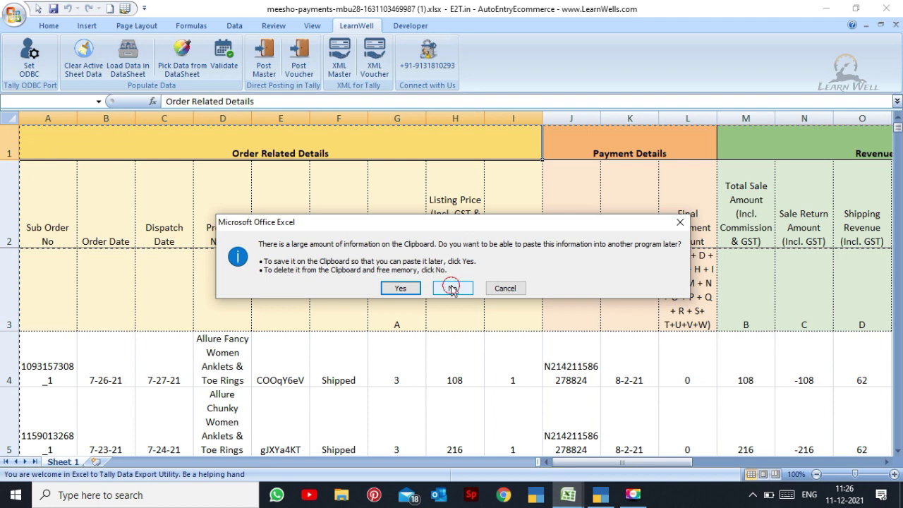
pyautogui.click(451, 288)
pyautogui.click(470, 283)
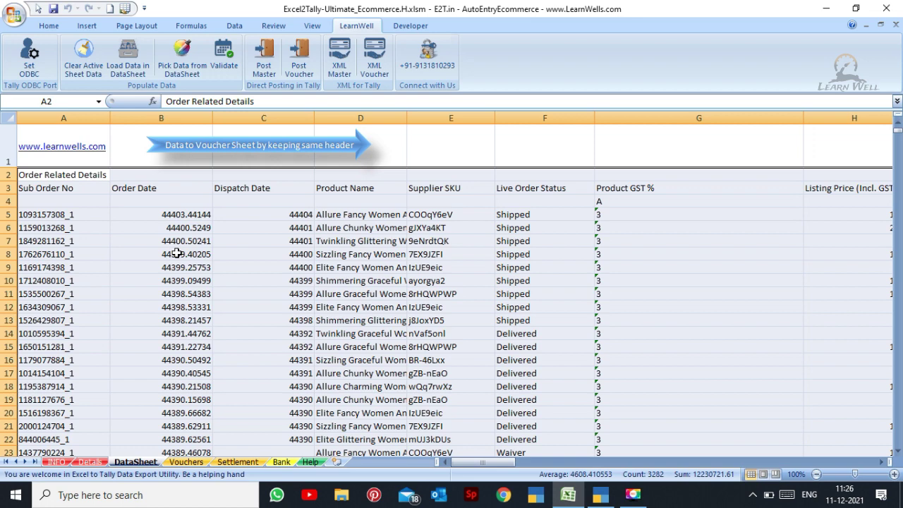
# - Fill the Settlement sheet with the Meesho payment data picked from the DataSheet sheet
pyautogui.click(177, 254)
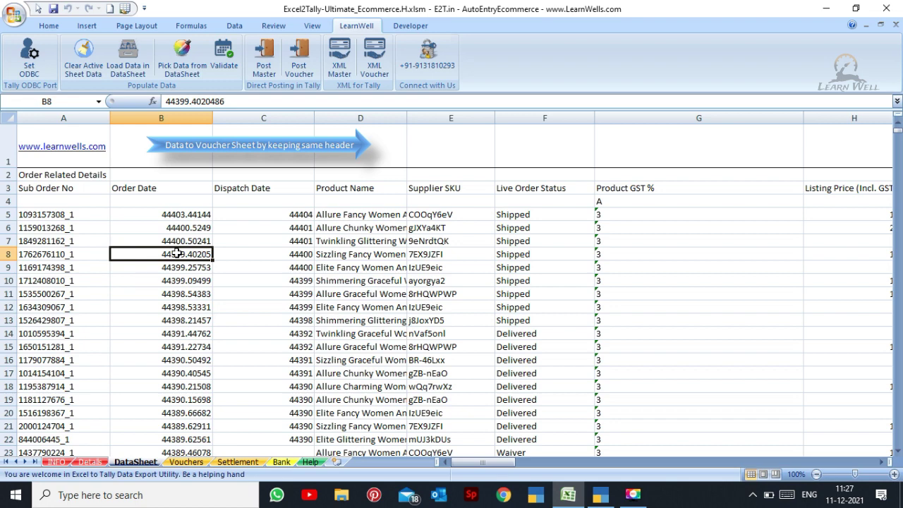
pyautogui.click(240, 461)
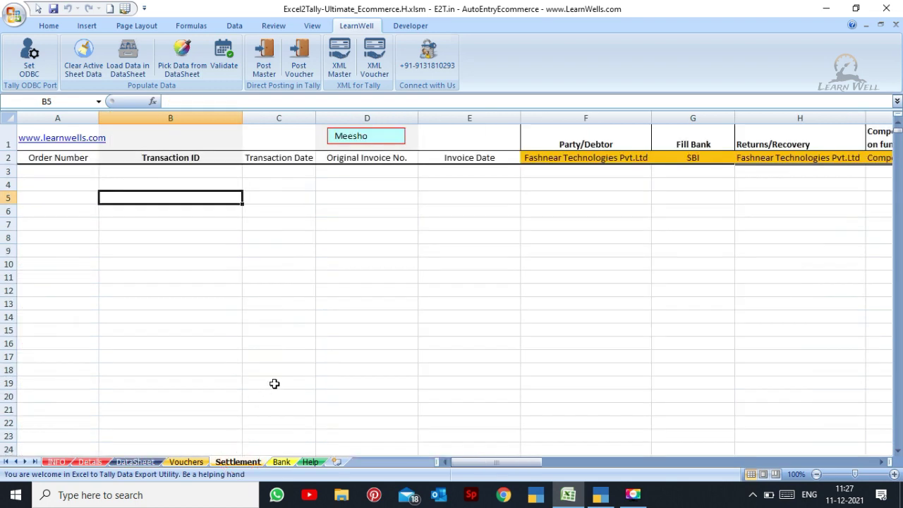
pyautogui.click(182, 71)
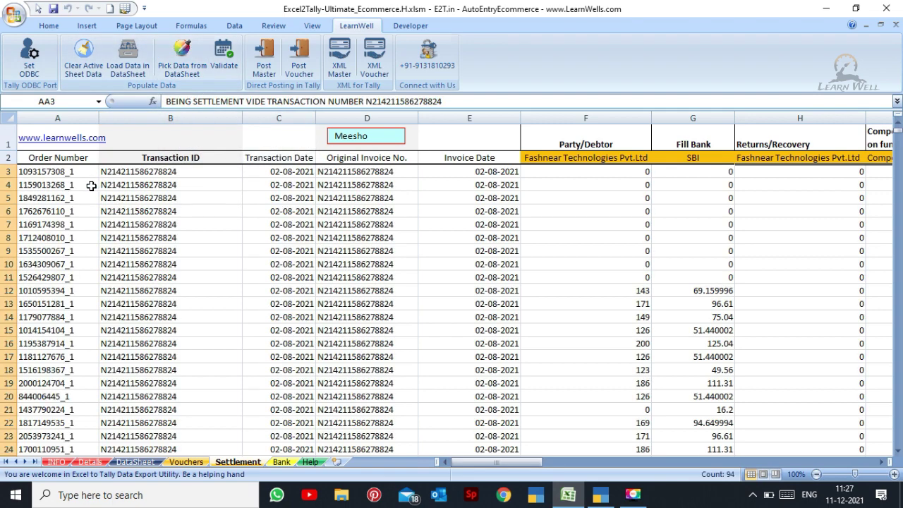
# - Review the order number, transaction ID, transaction date, original invoice number and invoice date columns of the Settlement sheet
pyautogui.moveTo(92, 185); pyautogui.dragTo(341, 211)
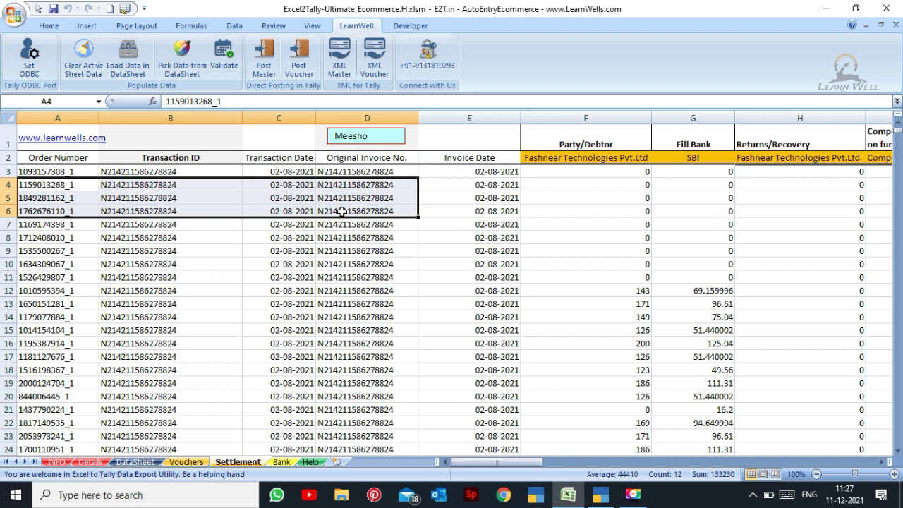
pyautogui.click(296, 241)
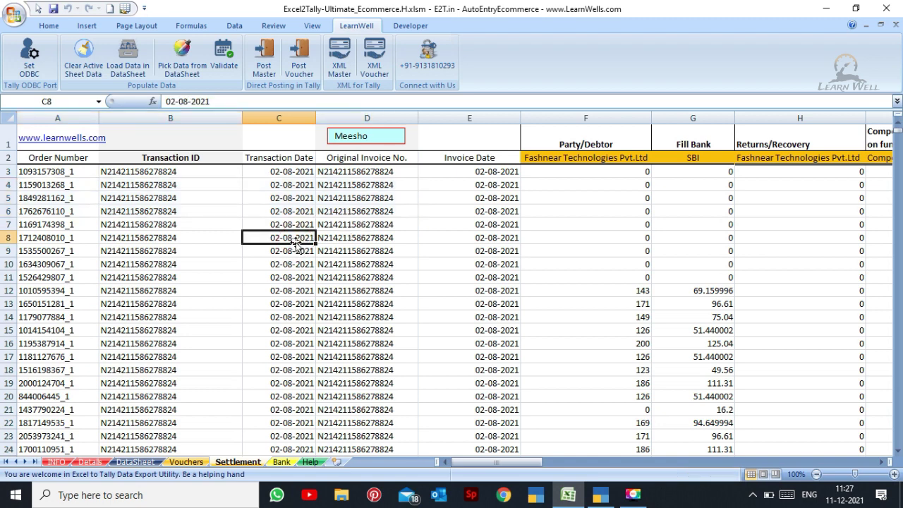
pyautogui.click(292, 209)
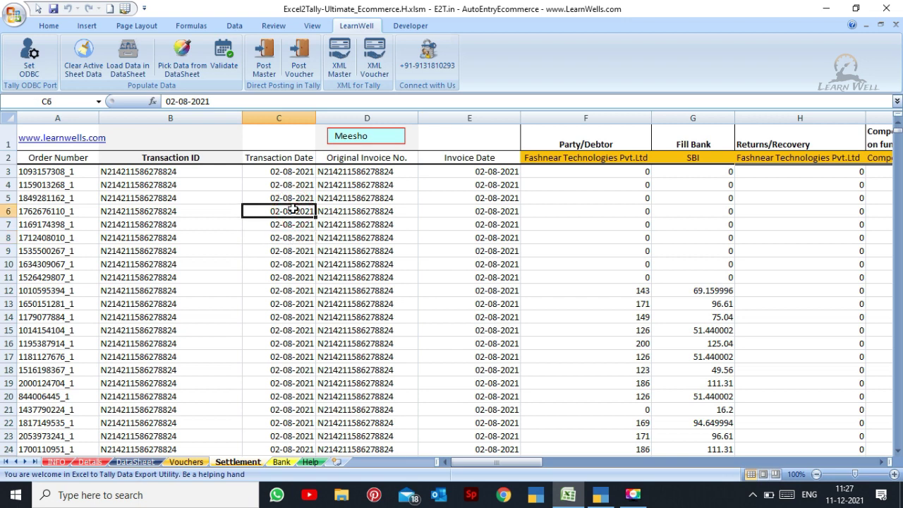
pyautogui.click(51, 234)
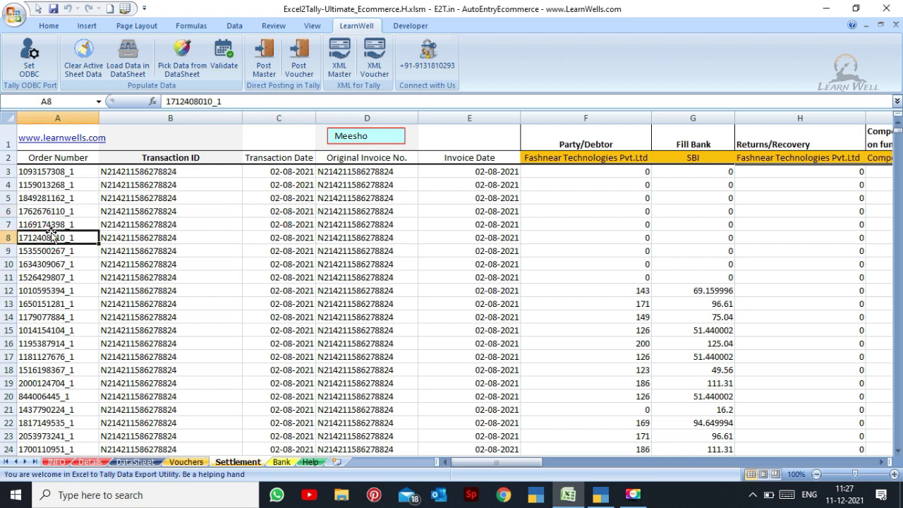
pyautogui.click(129, 209)
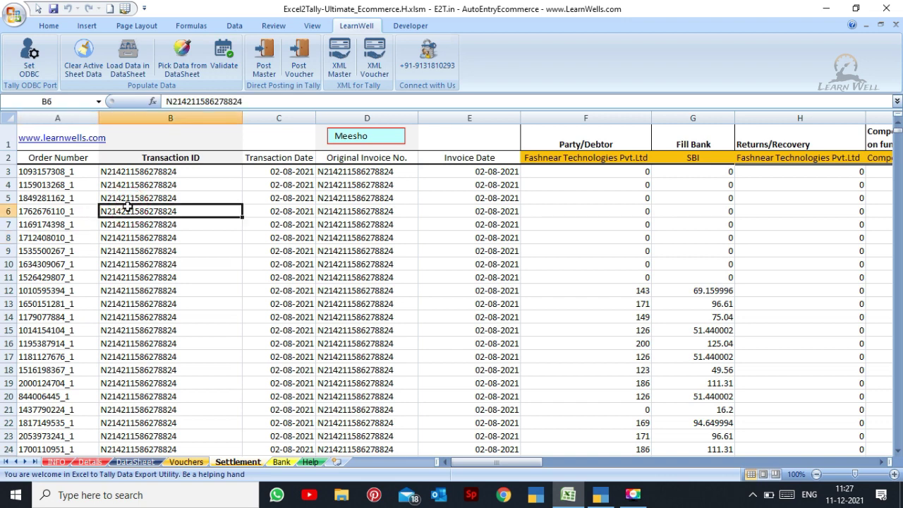
pyautogui.click(262, 193)
pyautogui.click(411, 201)
pyautogui.click(450, 201)
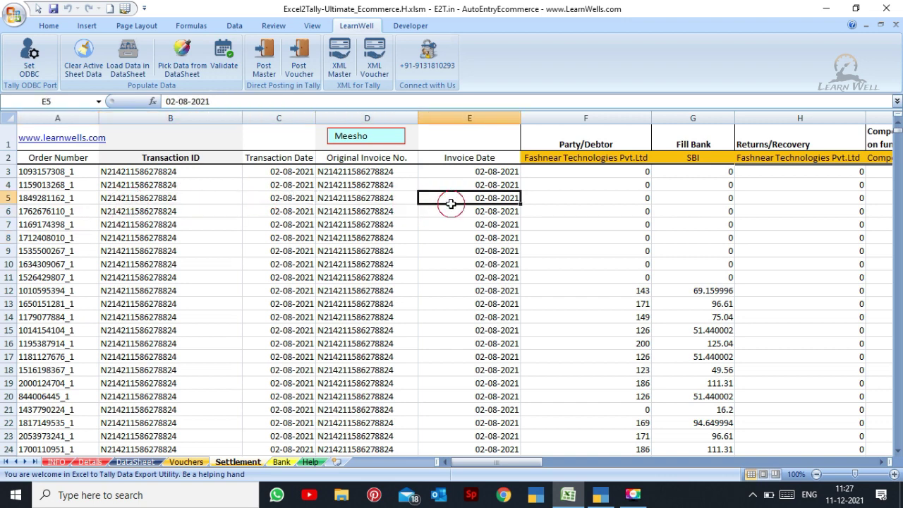
# - Examine the Settlement sheet's party, bank, returns, compensation and TCS/TDS columns, continuing to Shipping Charges Return
pyautogui.click(543, 162)
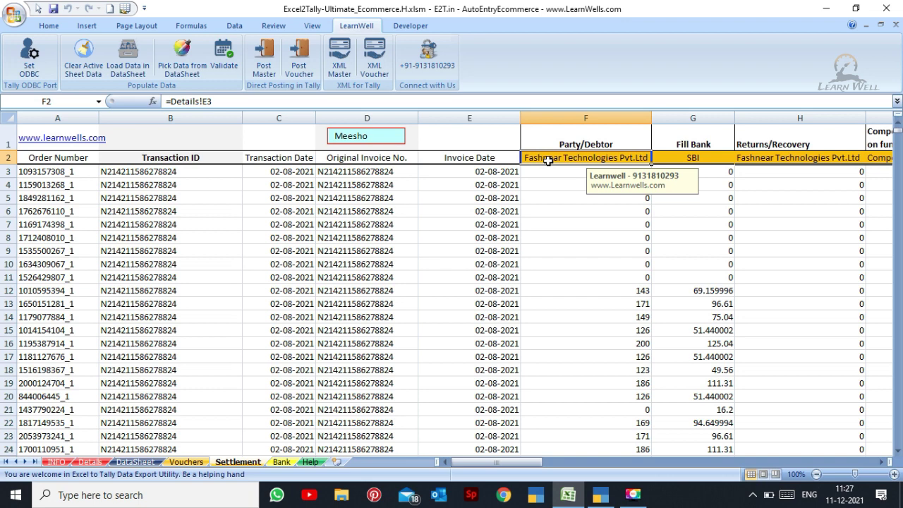
pyautogui.press('Right')
pyautogui.press('Right')
pyautogui.press('Right')
pyautogui.press('Right')
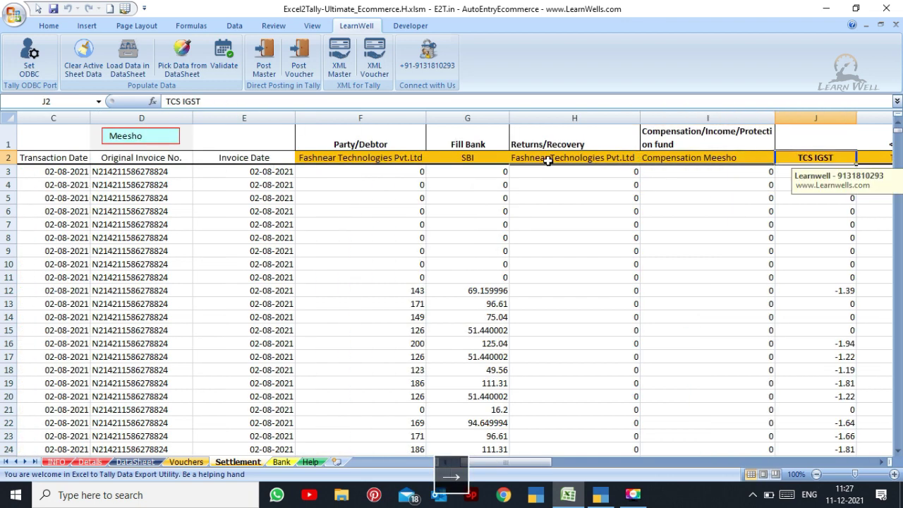
pyautogui.click(482, 158)
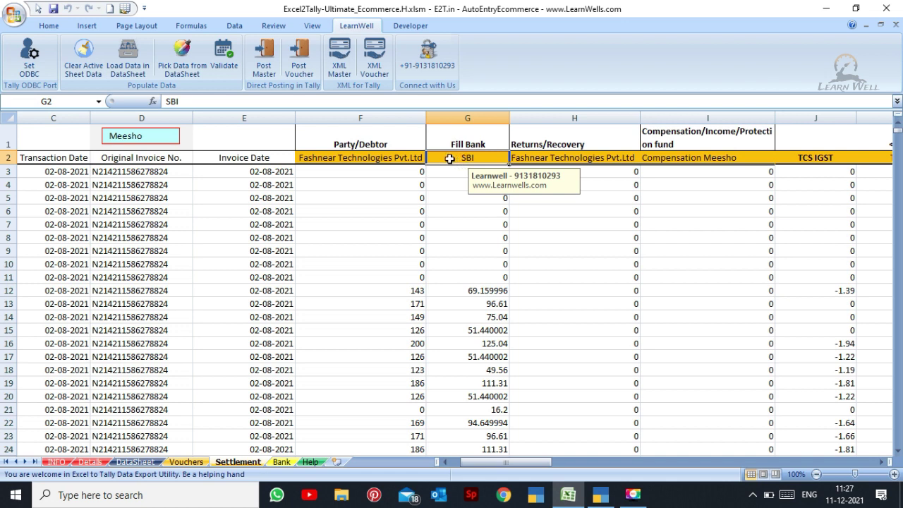
pyautogui.click(450, 187)
pyautogui.press('Right')
pyautogui.press('Right')
pyautogui.press('Right')
pyautogui.press('Right')
pyautogui.press('Right')
pyautogui.press('Right')
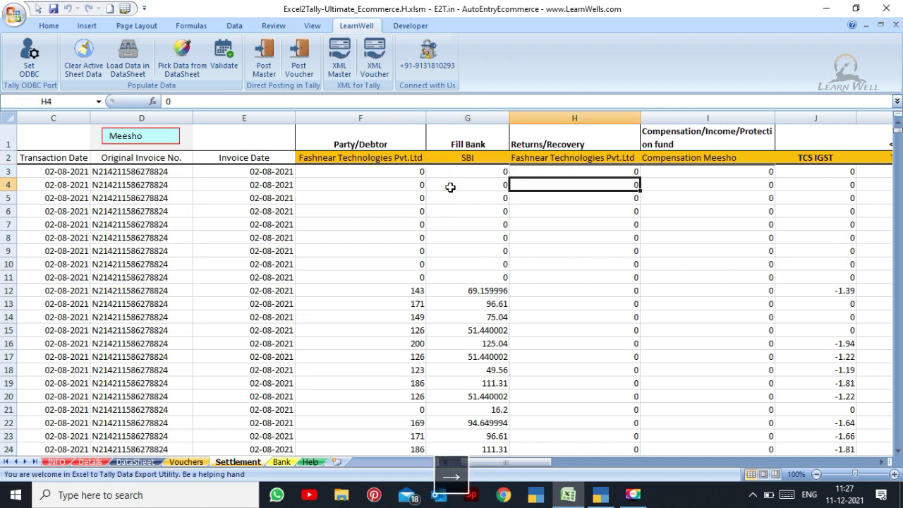
pyautogui.press('Right')
pyautogui.press('Right')
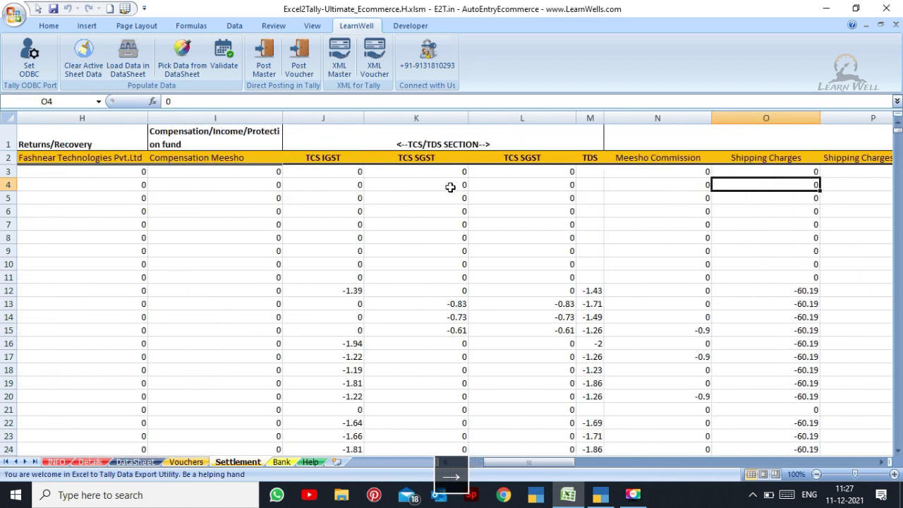
pyautogui.press('Right')
pyautogui.press('Right')
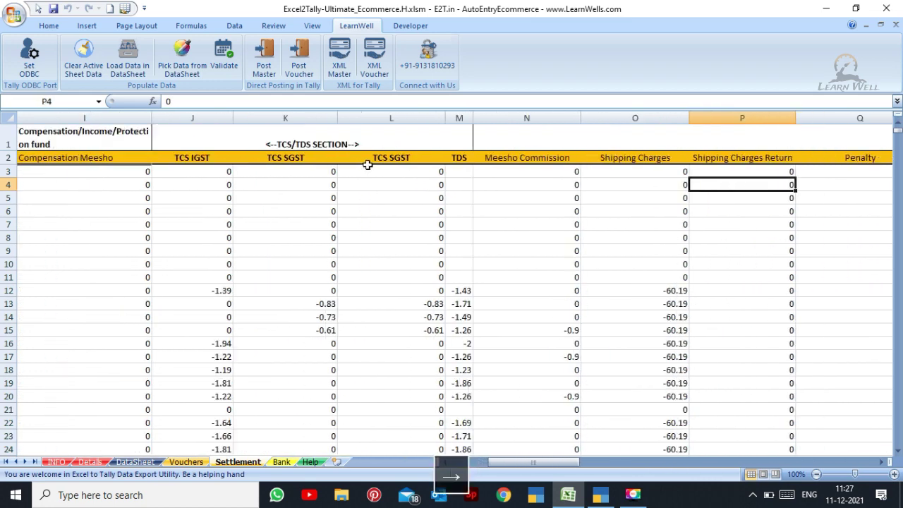
# - Examine the Settlement sheet's charge headers from Meesho Commission through Penalty, Other Charges and GST to Round Off and Narration
pyautogui.click(367, 163)
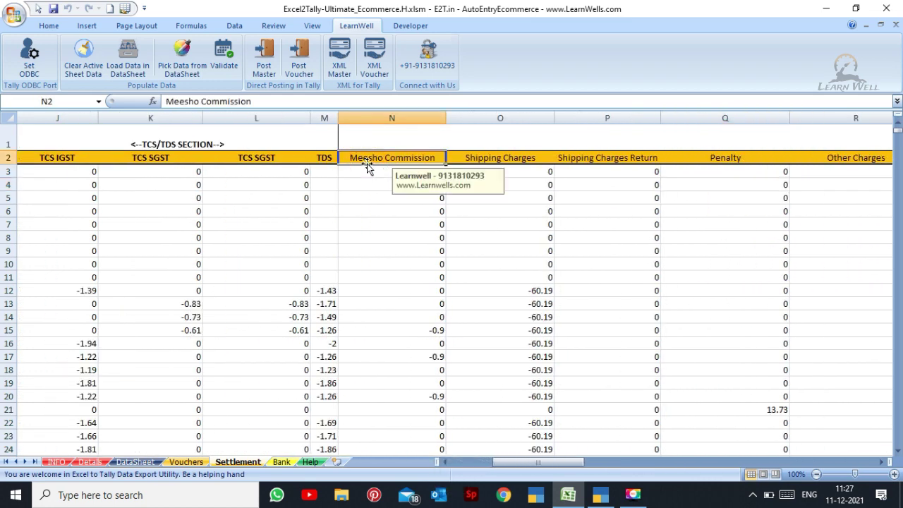
pyautogui.press('Right')
pyautogui.press('Right')
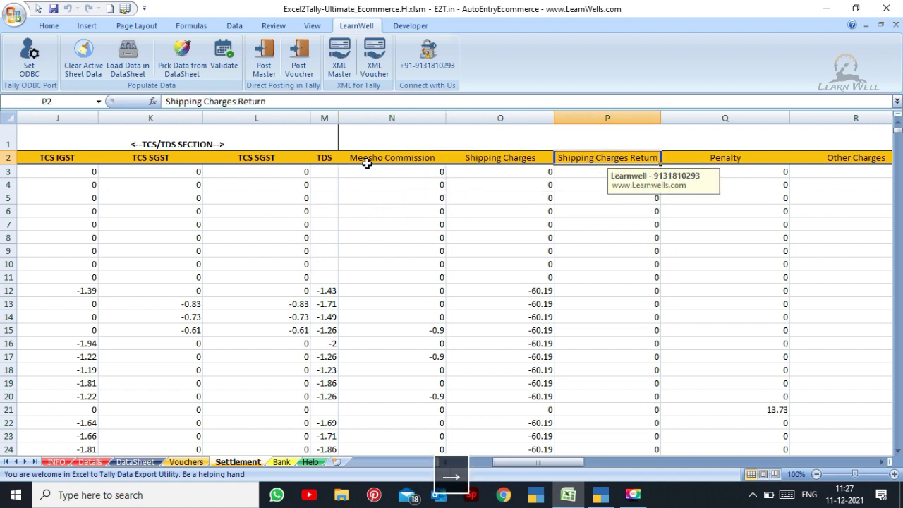
pyautogui.press('Right')
pyautogui.press('Right')
pyautogui.press('Right')
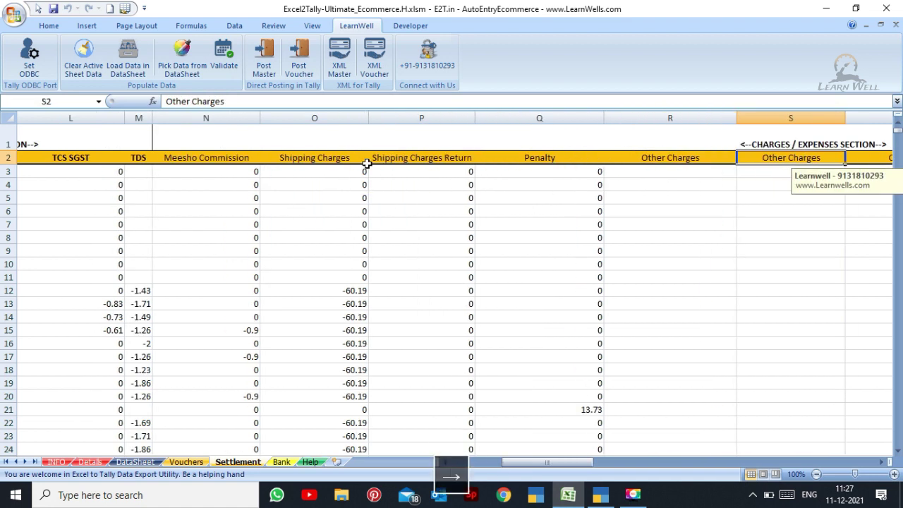
pyautogui.press('Right')
pyautogui.press('Right')
pyautogui.press('Right')
pyautogui.press('Right')
pyautogui.press('Right')
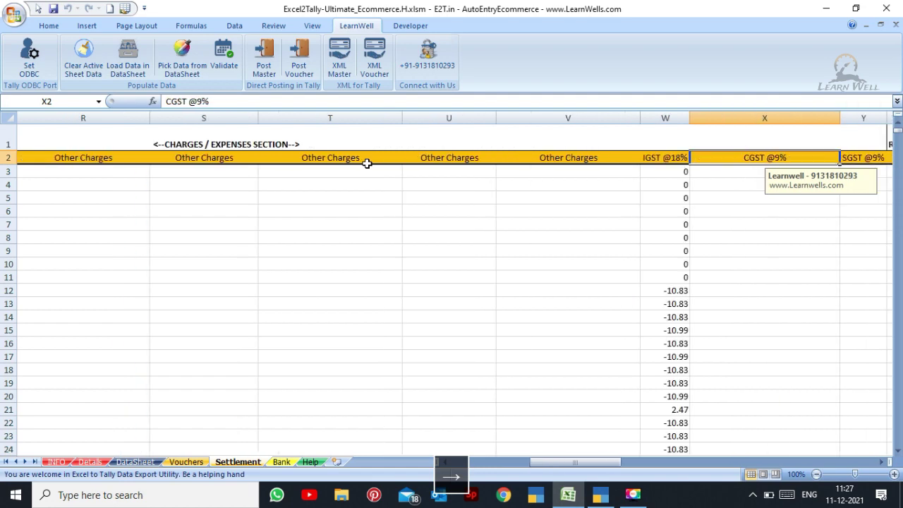
pyautogui.press('Right')
pyautogui.press('Right')
pyautogui.press('Right')
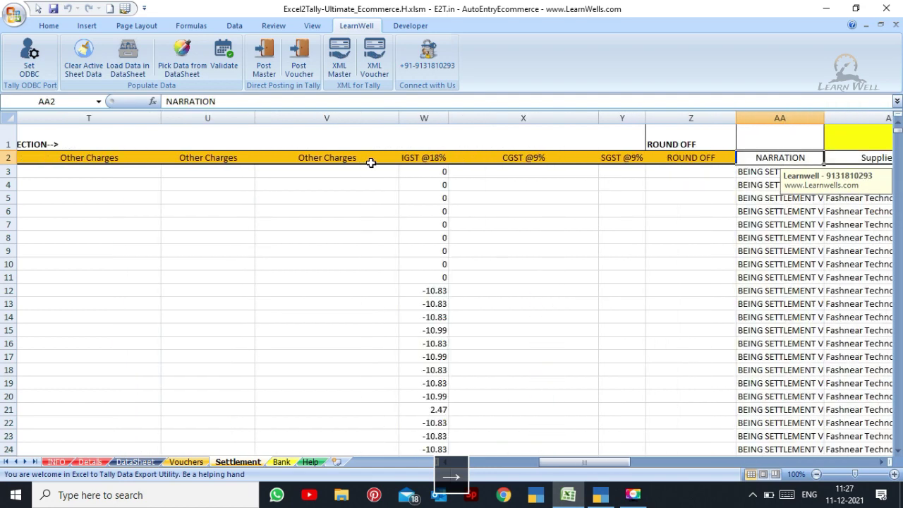
pyautogui.click(422, 208)
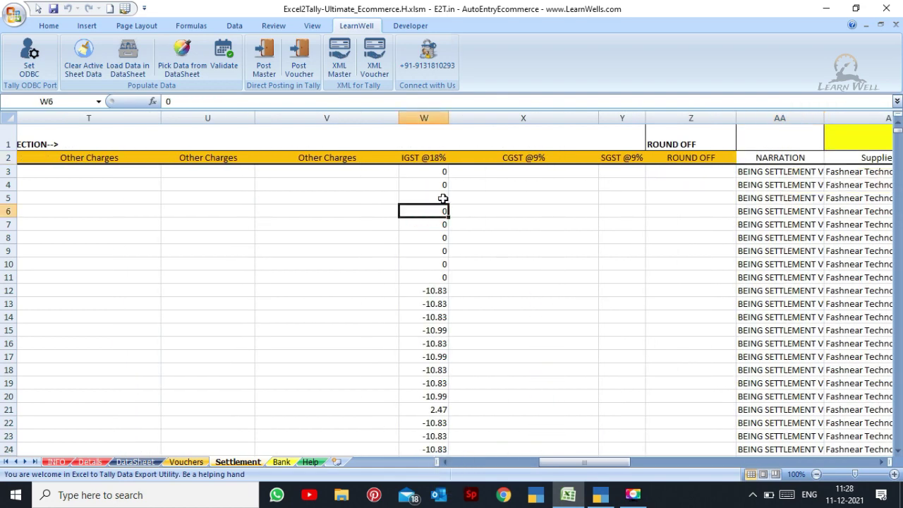
pyautogui.press('Left')
pyautogui.press('Left')
pyautogui.press('Left')
pyautogui.press('Left')
pyautogui.press('Right')
pyautogui.press('Right')
pyautogui.press('Right')
pyautogui.press('Right')
pyautogui.press('Right')
pyautogui.press('Right')
pyautogui.press('Right')
pyautogui.press('Right')
pyautogui.press('Right')
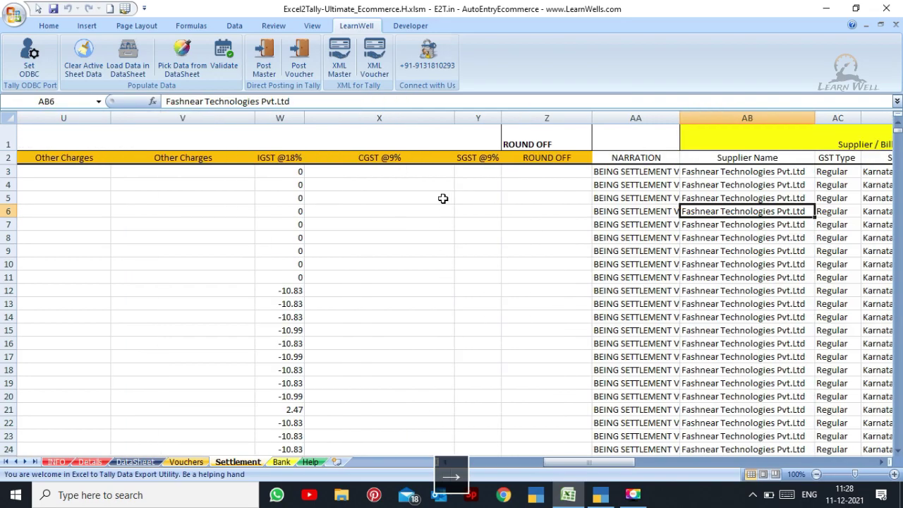
pyautogui.press('Right')
pyautogui.press('Right')
pyautogui.press('Right')
pyautogui.press('Right')
pyautogui.press('Right')
pyautogui.press('Left')
pyautogui.press('Left')
pyautogui.press('Left')
pyautogui.press('Left')
pyautogui.press('Left')
pyautogui.press('Left')
pyautogui.press('Left')
pyautogui.press('Left')
pyautogui.press('Left')
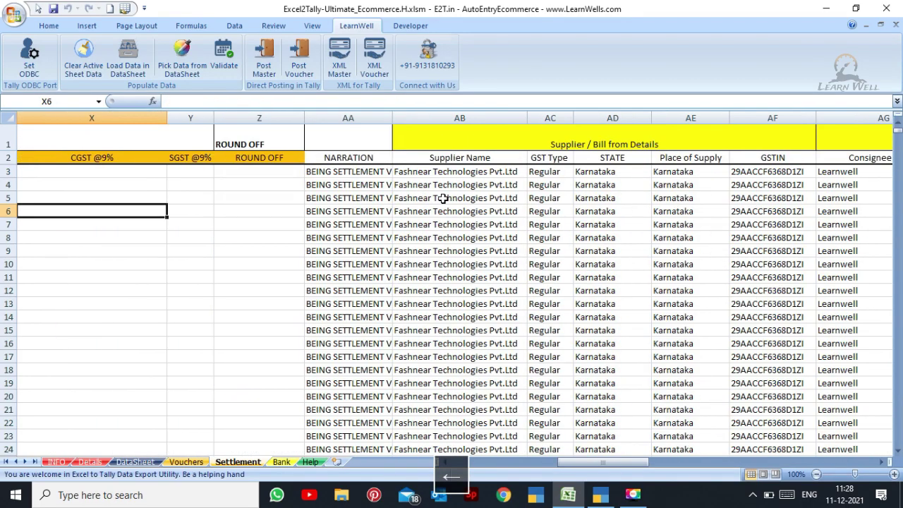
pyautogui.press('Left')
pyautogui.press('Left')
pyautogui.press('Left')
pyautogui.press('Left')
pyautogui.press('Left')
pyautogui.press('Left')
pyautogui.press('Left')
pyautogui.press('Left')
pyautogui.press('Left')
pyautogui.press('Left')
pyautogui.press('Left')
pyautogui.press('Left')
pyautogui.press('Left')
pyautogui.press('Left')
pyautogui.press('Left')
pyautogui.press('Left')
pyautogui.press('Left')
pyautogui.press('Left')
pyautogui.press('Left')
pyautogui.press('Left')
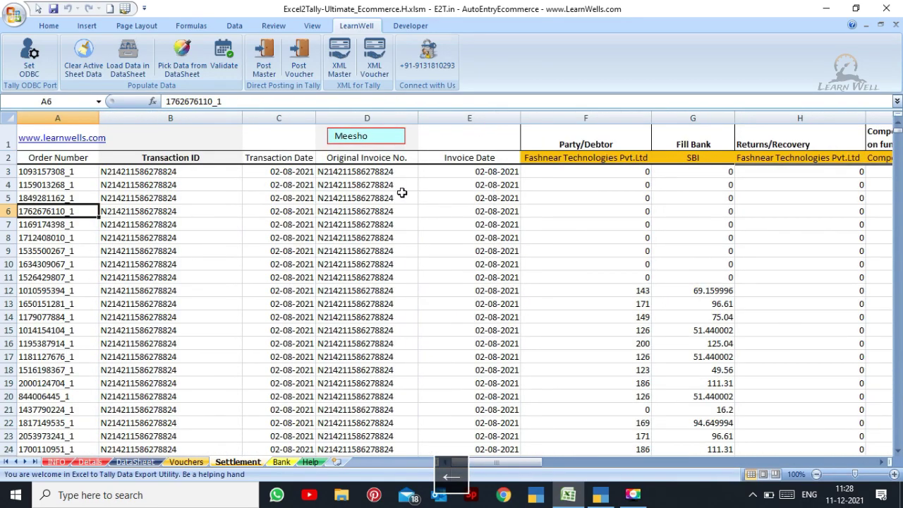
# - Validate the Settlement sheet's entries and dismiss the completion message
pyautogui.click(224, 59)
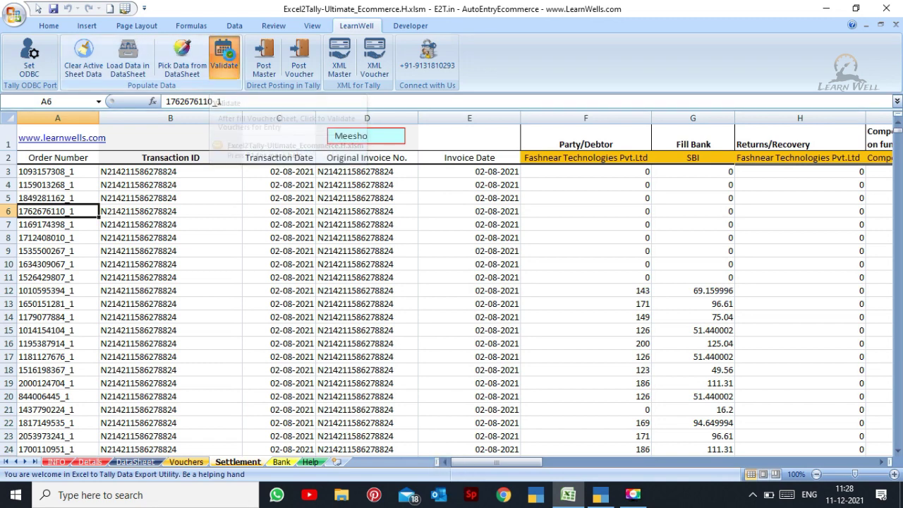
pyautogui.click(484, 291)
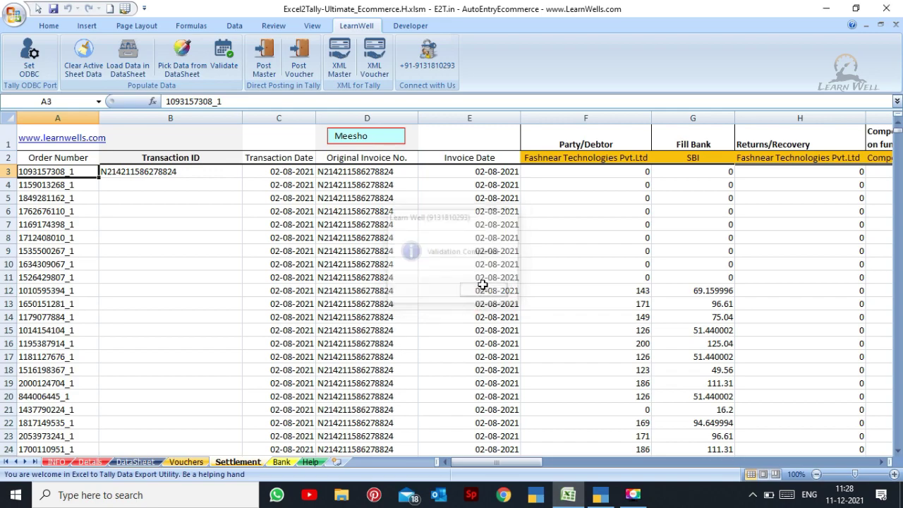
pyautogui.click(526, 252)
# - Check the Journal and Receipt totals in the auto-calculated columns at the far end of the Settlement sheet
pyautogui.press('Right')
pyautogui.press('Right')
pyautogui.press('Right')
pyautogui.press('Right')
pyautogui.press('Right')
pyautogui.press('Right')
pyautogui.press('Right')
pyautogui.press('Right')
pyautogui.press('Right')
pyautogui.press('Right')
pyautogui.press('Right')
pyautogui.press('Right')
pyautogui.press('Right')
pyautogui.press('Right')
pyautogui.press('Right')
pyautogui.press('Right')
pyautogui.press('Right')
pyautogui.press('Right')
pyautogui.press('Right')
pyautogui.press('Right')
pyautogui.press('Right')
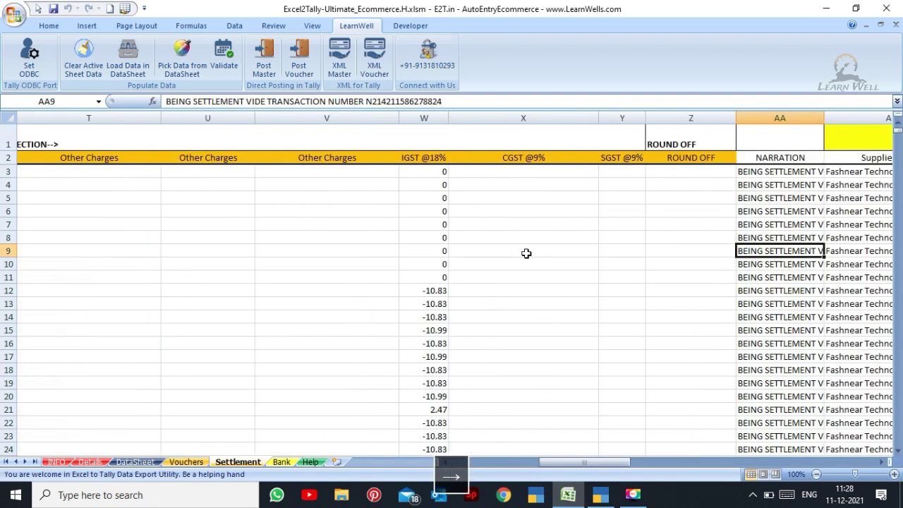
pyautogui.press('Right')
pyautogui.press('Right')
pyautogui.press('Right')
pyautogui.press('Right')
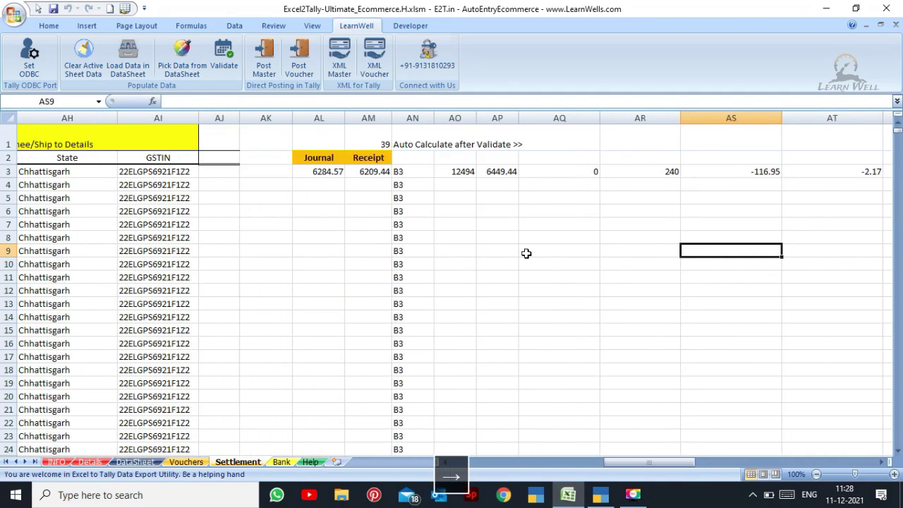
pyautogui.click(331, 176)
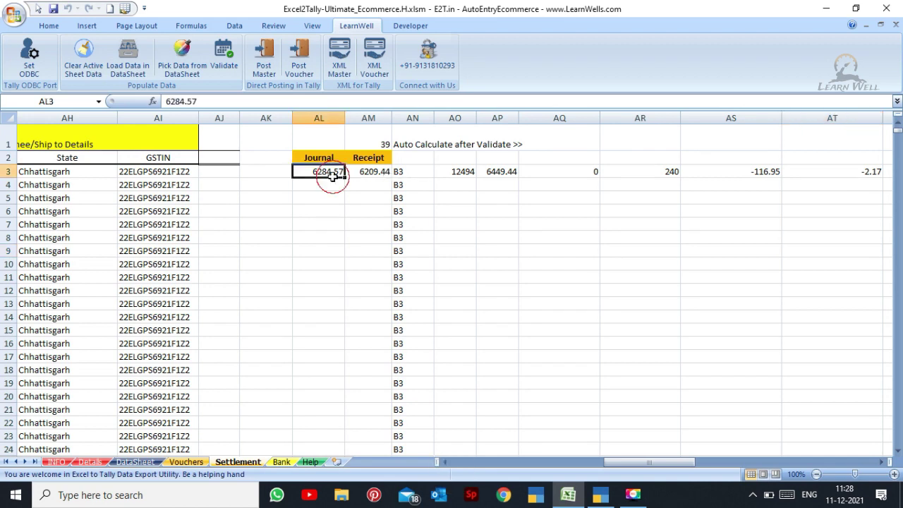
pyautogui.click(323, 161)
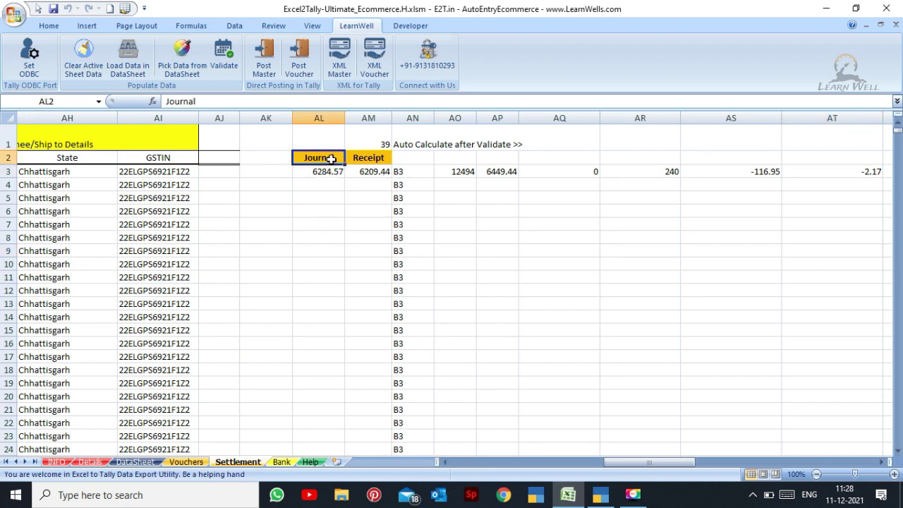
pyautogui.moveTo(331, 159); pyautogui.dragTo(368, 160)
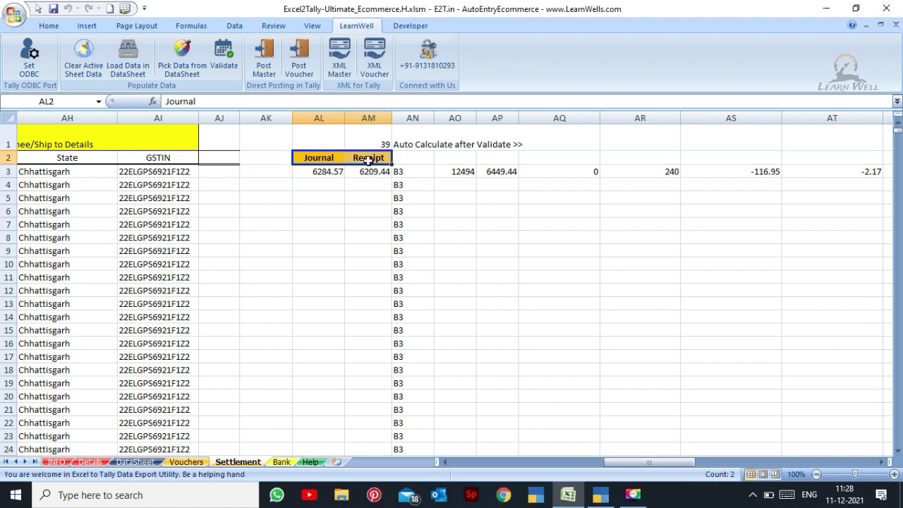
# - Inspect the Journal and Receipt columns of the Settlement sheet and return to the Transaction ID at the start of the rows
pyautogui.click(332, 156)
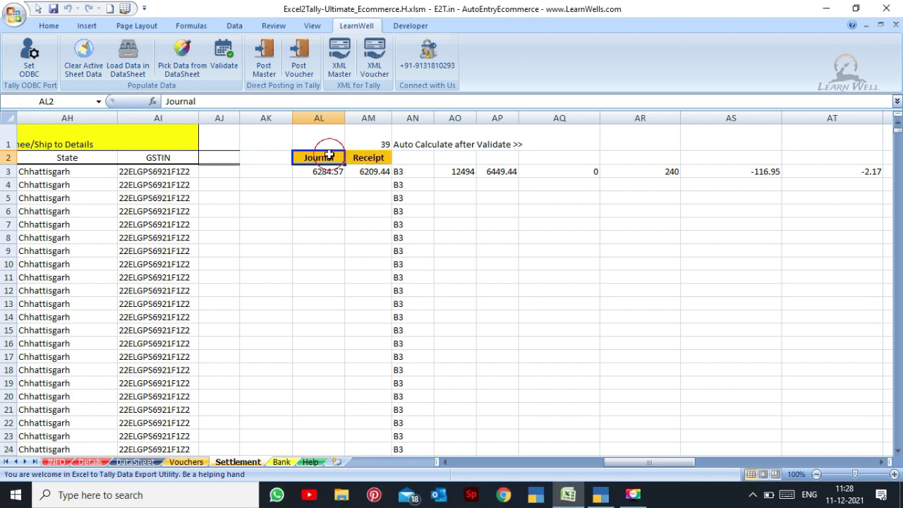
pyautogui.click(383, 160)
pyautogui.click(383, 195)
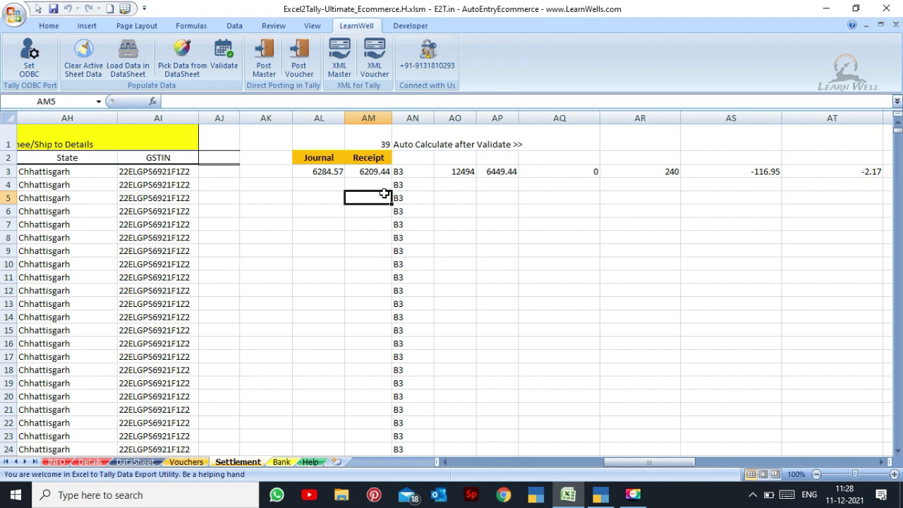
pyautogui.click(336, 158)
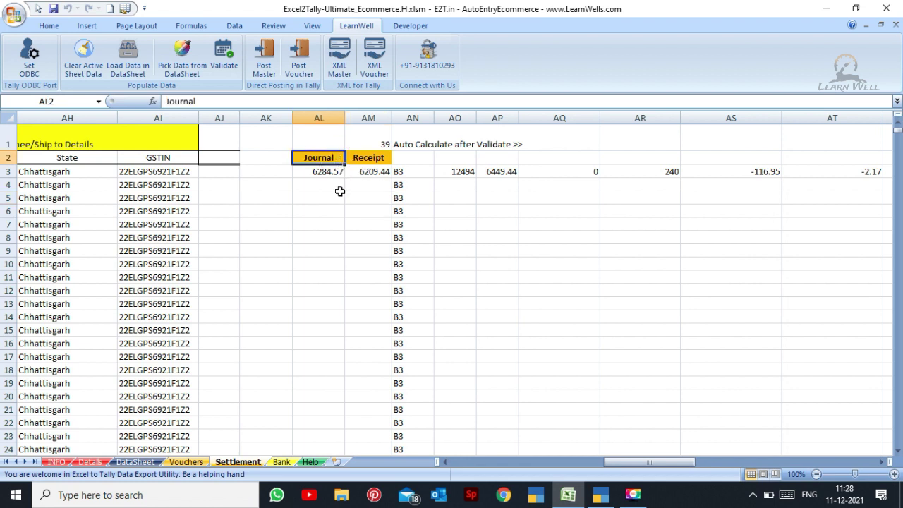
pyautogui.click(341, 195)
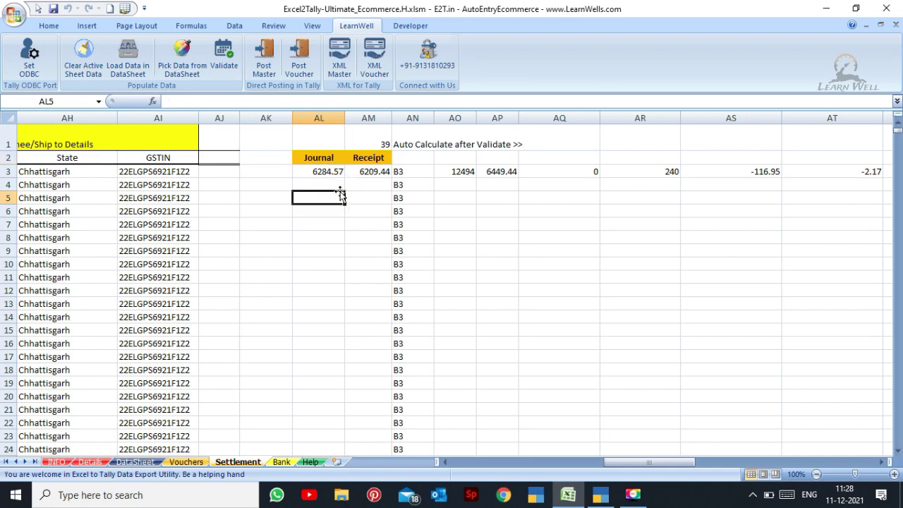
pyautogui.press('Left')
pyautogui.press('Left')
pyautogui.press('Left')
pyautogui.press('Left')
pyautogui.press('Left')
pyautogui.press('Left')
pyautogui.press('Left')
pyautogui.press('Left')
pyautogui.press('Left')
pyautogui.press('Left')
pyautogui.press('Left')
pyautogui.press('Left')
pyautogui.press('Left')
pyautogui.press('Left')
pyautogui.press('Left')
pyautogui.press('Left')
pyautogui.press('Left')
pyautogui.press('Left')
pyautogui.press('Left')
pyautogui.press('Left')
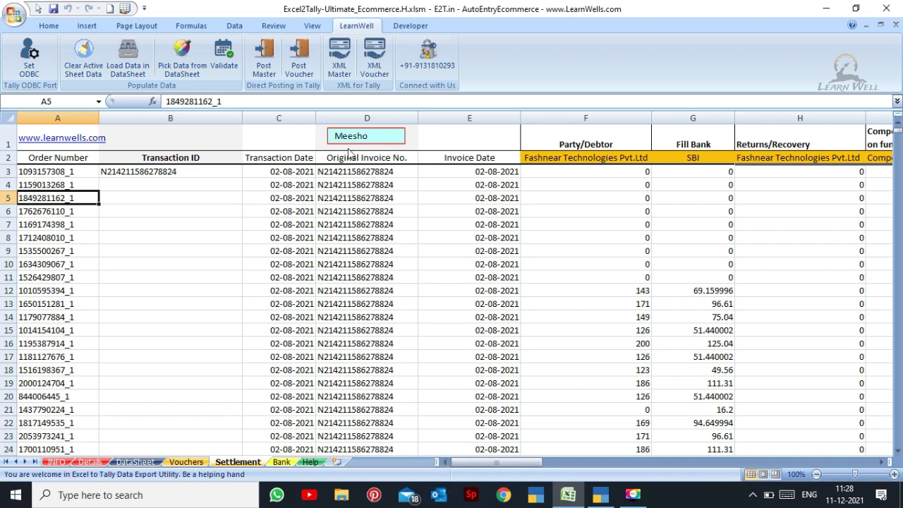
pyautogui.click(211, 172)
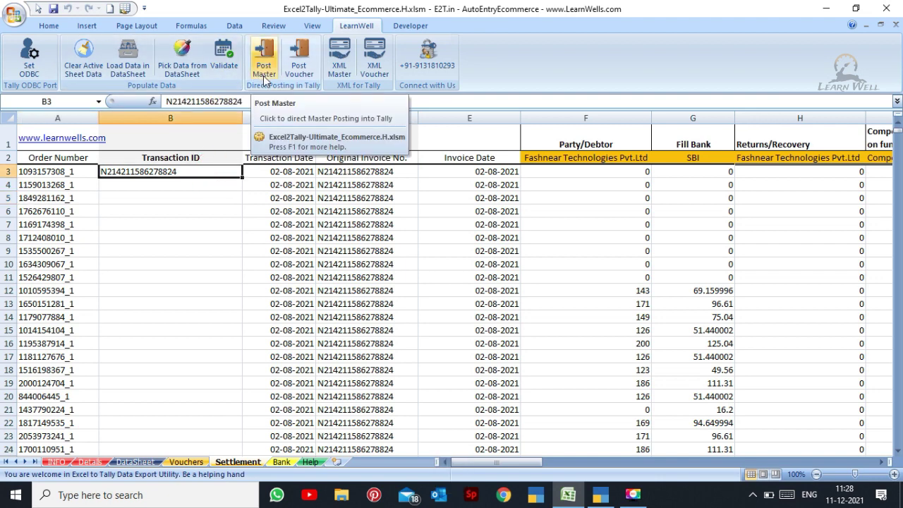
# - Review the ledger names and their account groups listed beyond the Settlement sheet's auto-calculated columns
pyautogui.click(429, 292)
pyautogui.press('Right')
pyautogui.press('Right')
pyautogui.press('Right')
pyautogui.press('Right')
pyautogui.press('Right')
pyautogui.press('Right')
pyautogui.press('Right')
pyautogui.press('Right')
pyautogui.press('Right')
pyautogui.press('Right')
pyautogui.press('Right')
pyautogui.press('Right')
pyautogui.press('Right')
pyautogui.press('Right')
pyautogui.press('Right')
pyautogui.press('Right')
pyautogui.press('Right')
pyautogui.press('Right')
pyautogui.press('Right')
pyautogui.press('Right')
pyautogui.press('Right')
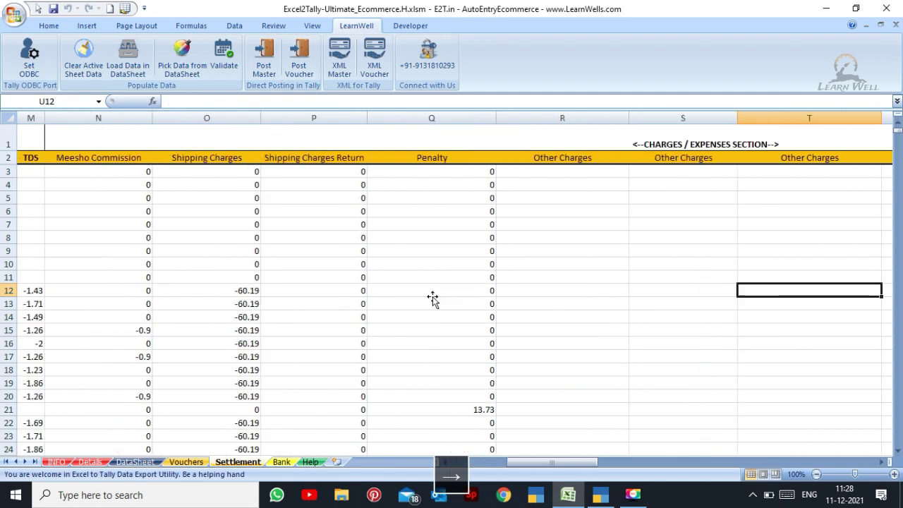
pyautogui.press('Right')
pyautogui.press('Right')
pyautogui.press('Right')
pyautogui.press('Right')
pyautogui.press('Right')
pyautogui.press('Right')
pyautogui.press('Right')
pyautogui.press('Right')
pyautogui.press('Right')
pyautogui.press('Right')
pyautogui.press('Right')
pyautogui.press('Right')
pyautogui.press('Right')
pyautogui.press('Right')
pyautogui.press('Right')
pyautogui.press('Right')
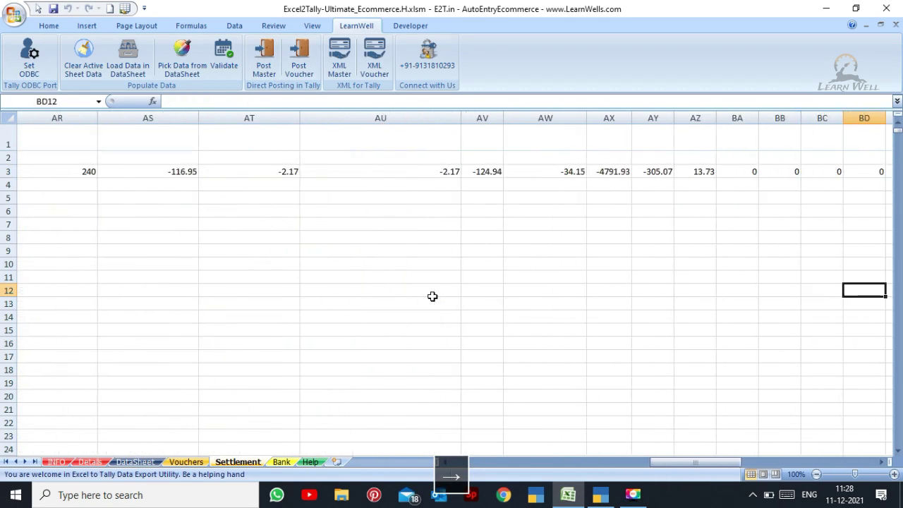
pyautogui.press('Right')
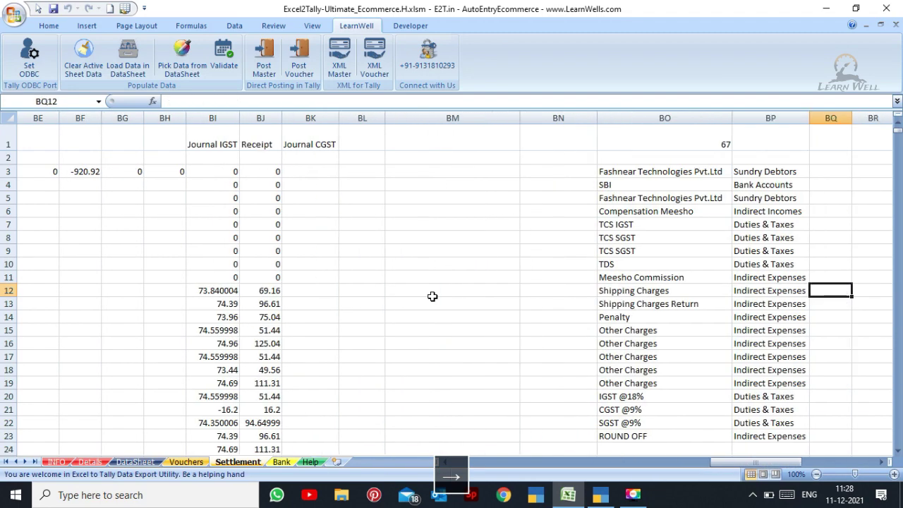
pyautogui.click(650, 170)
pyautogui.moveTo(650, 170); pyautogui.dragTo(805, 437)
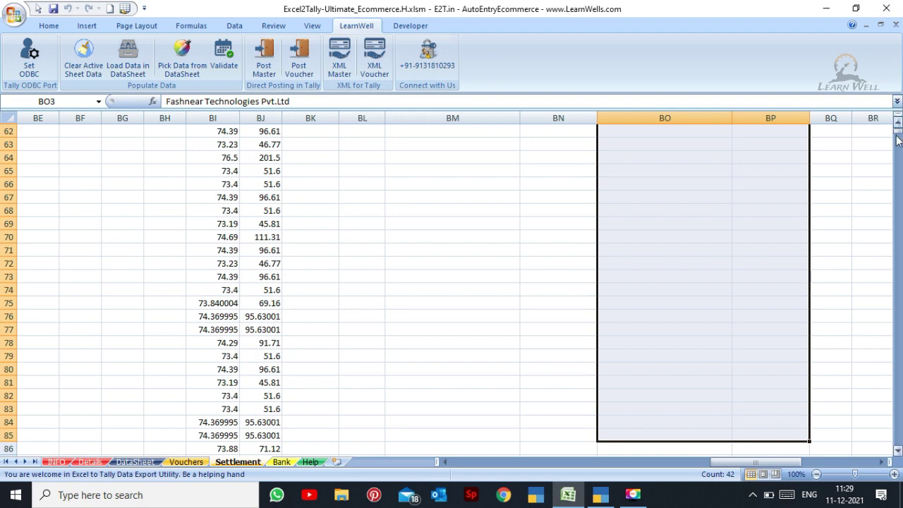
pyautogui.moveTo(898, 138); pyautogui.dragTo(898, 129)
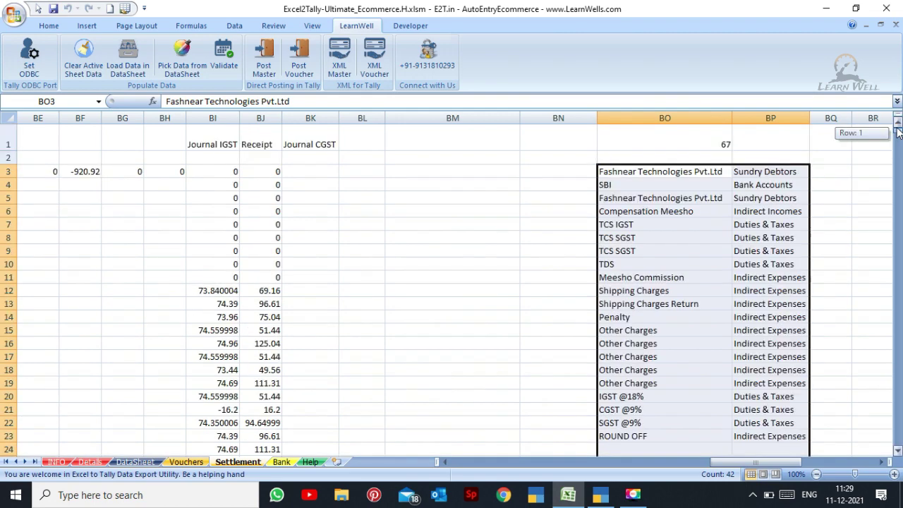
pyautogui.click(777, 173)
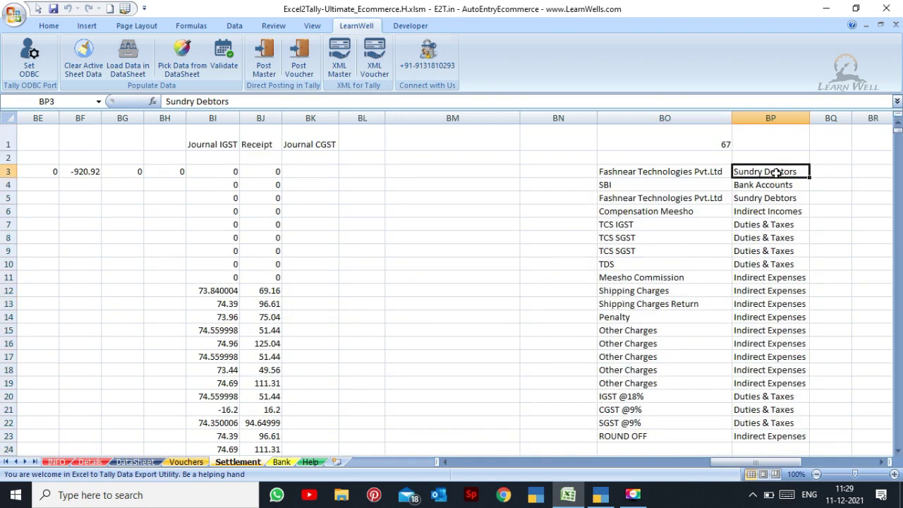
pyautogui.moveTo(775, 173); pyautogui.dragTo(776, 263)
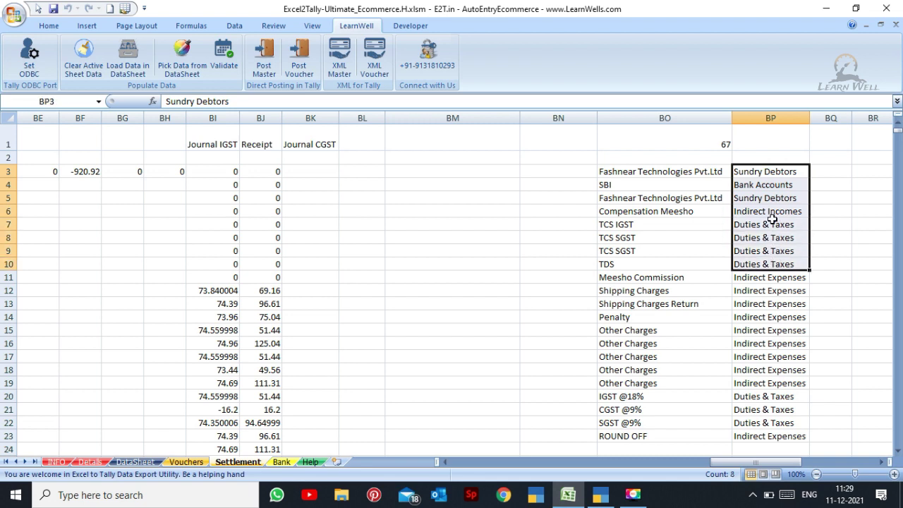
pyautogui.click(770, 212)
pyautogui.click(706, 237)
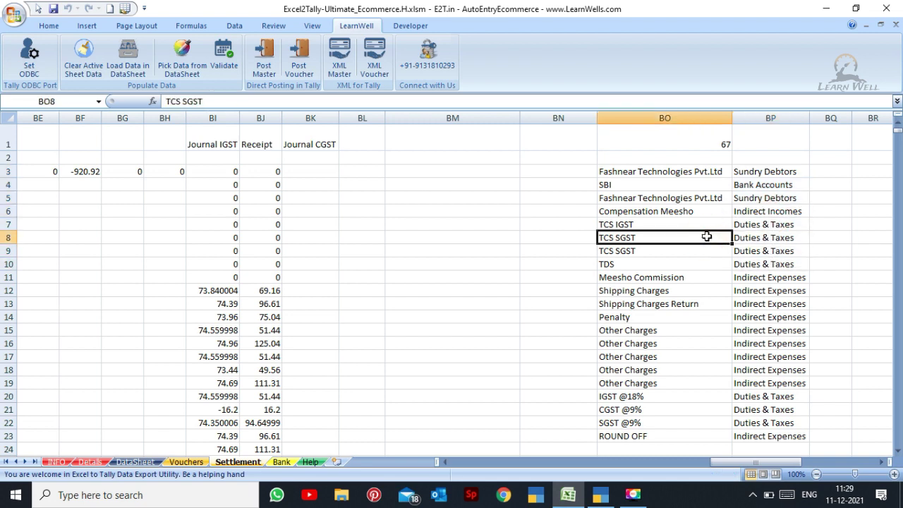
# - Post the Settlement sheet's ledger masters directly into Tally and dismiss the completion message
pyautogui.press('Left')
pyautogui.press('Left')
pyautogui.press('Left')
pyautogui.press('Left')
pyautogui.press('Left')
pyautogui.press('Left')
pyautogui.press('Left')
pyautogui.press('Left')
pyautogui.press('Left')
pyautogui.press('Left')
pyautogui.press('Left')
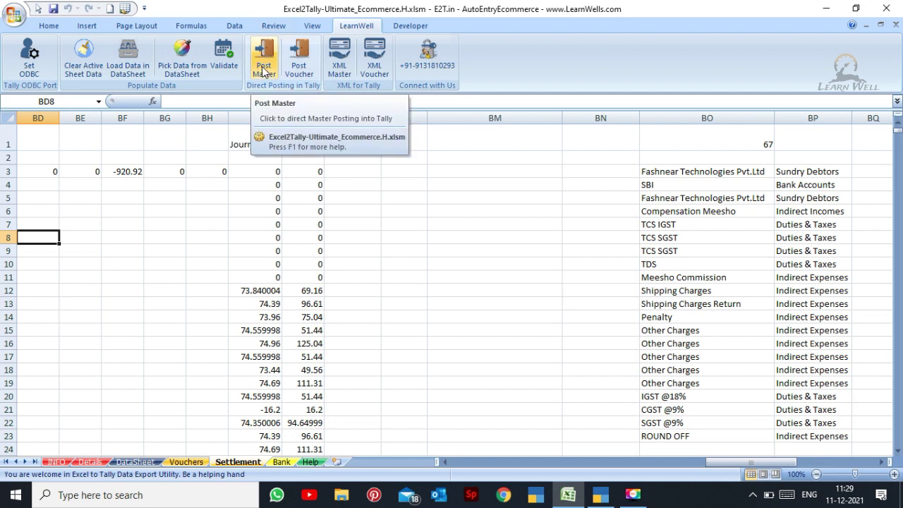
pyautogui.click(263, 69)
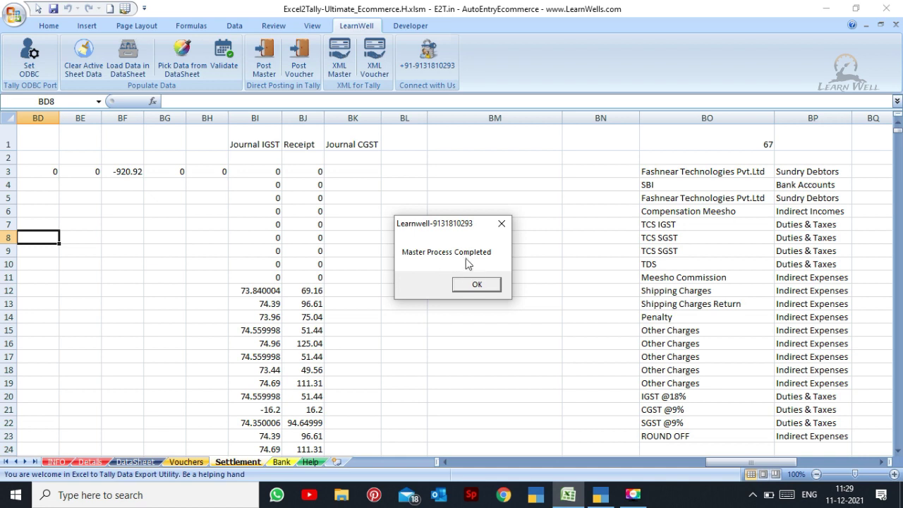
pyautogui.click(474, 287)
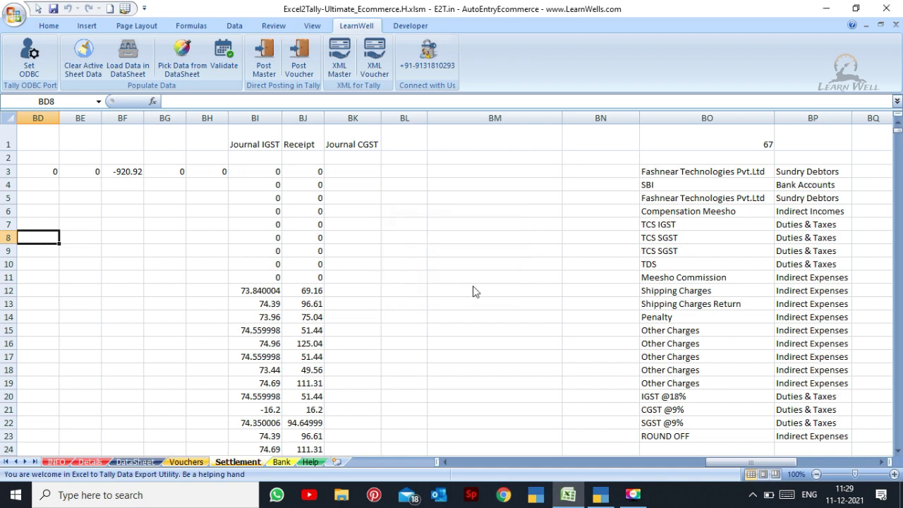
# - Switch to TallyPrime and check the list of ledgers available for alteration, including SBI, Meesho Commission and Other Charges
pyautogui.click(602, 495)
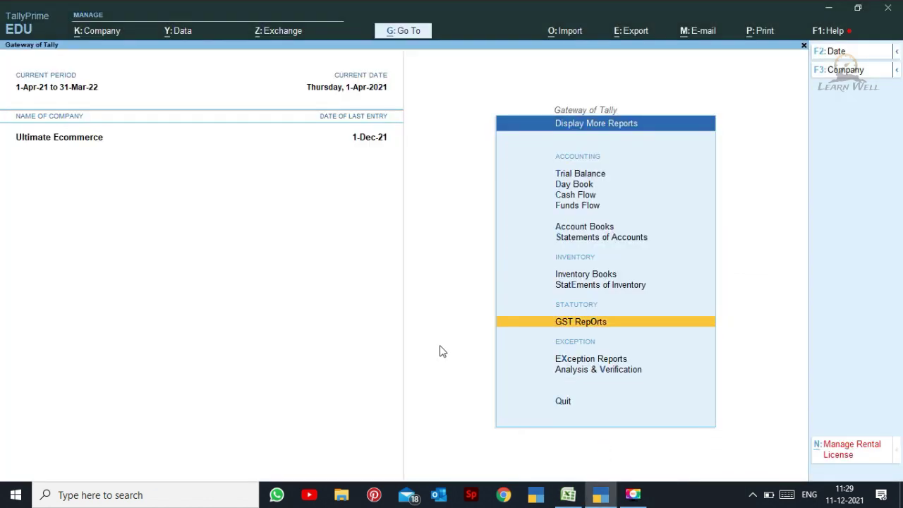
pyautogui.press('a')
pyautogui.press('Escape')
pyautogui.press('Escape')
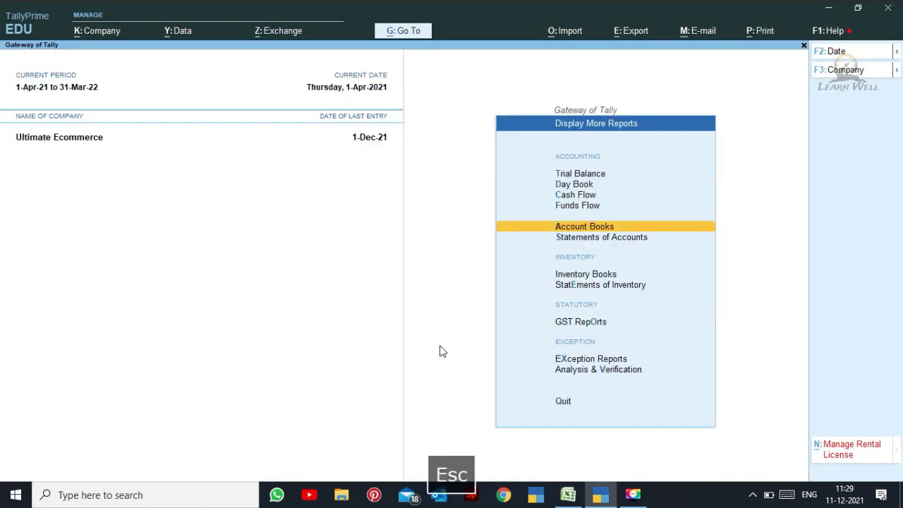
pyautogui.write('a')
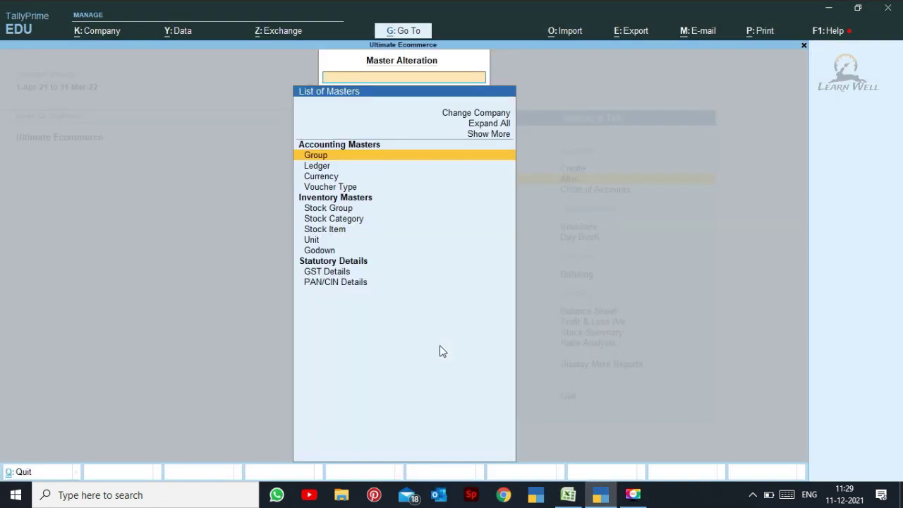
pyautogui.write('le')
pyautogui.press('Return')
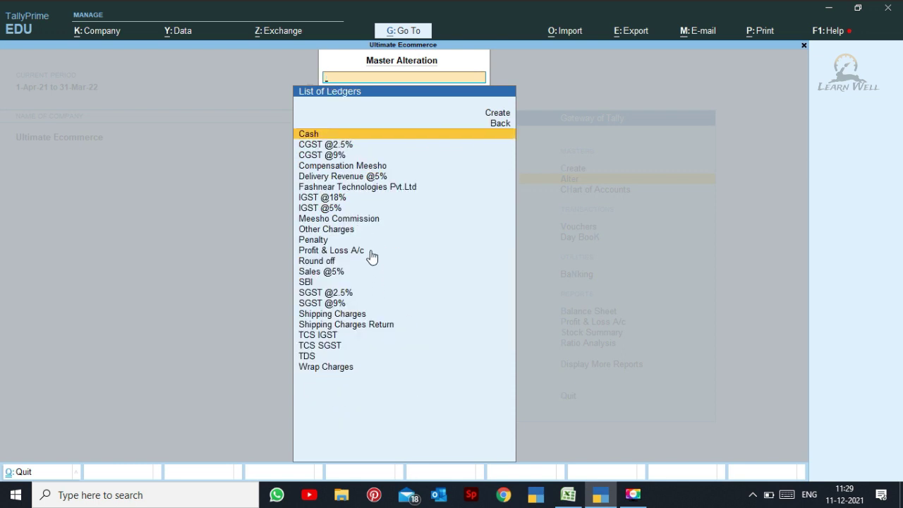
pyautogui.click(308, 283)
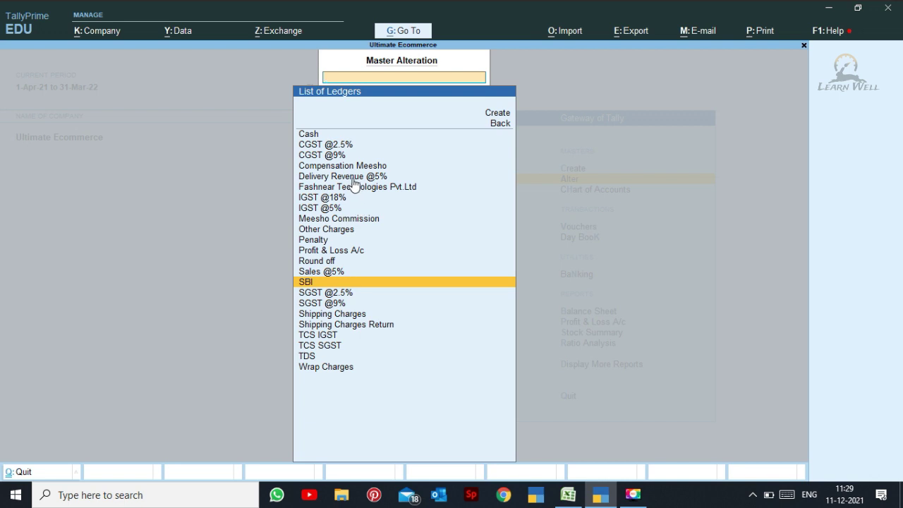
pyautogui.click(327, 219)
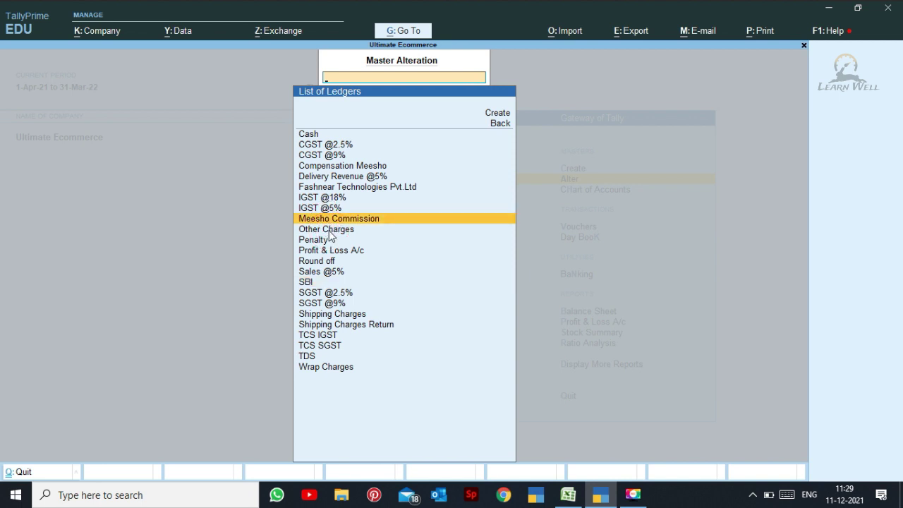
pyautogui.click(327, 230)
pyautogui.press('Escape')
pyautogui.press('Escape')
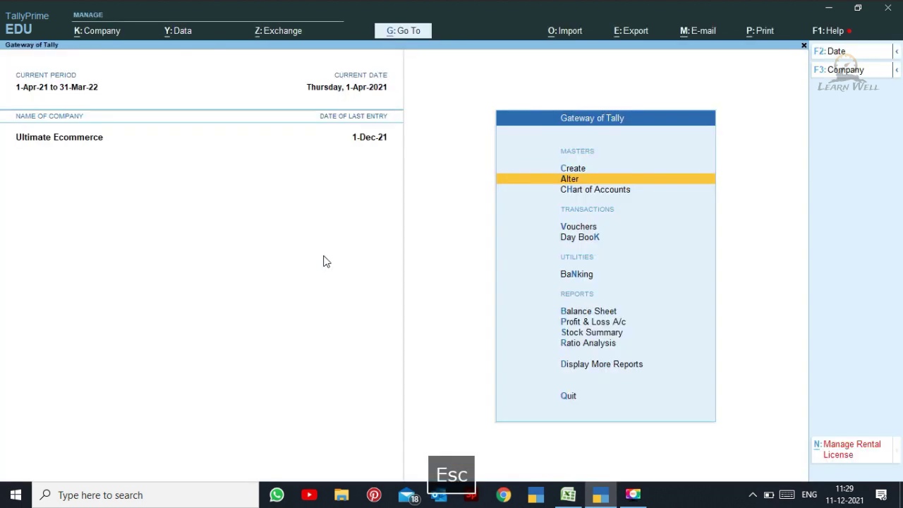
pyautogui.press('Escape')
pyautogui.press('Escape')
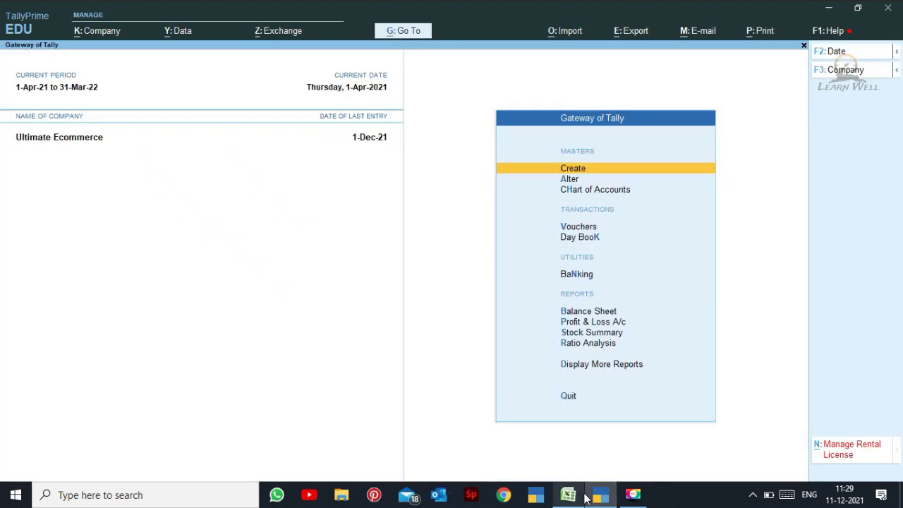
# - Switch back to the Excel workbook and post the Settlement sheet's receipt and journal vouchers directly into Tally, dismissing both completion messages
pyautogui.moveTo(578, 498)
pyautogui.click(584, 451)
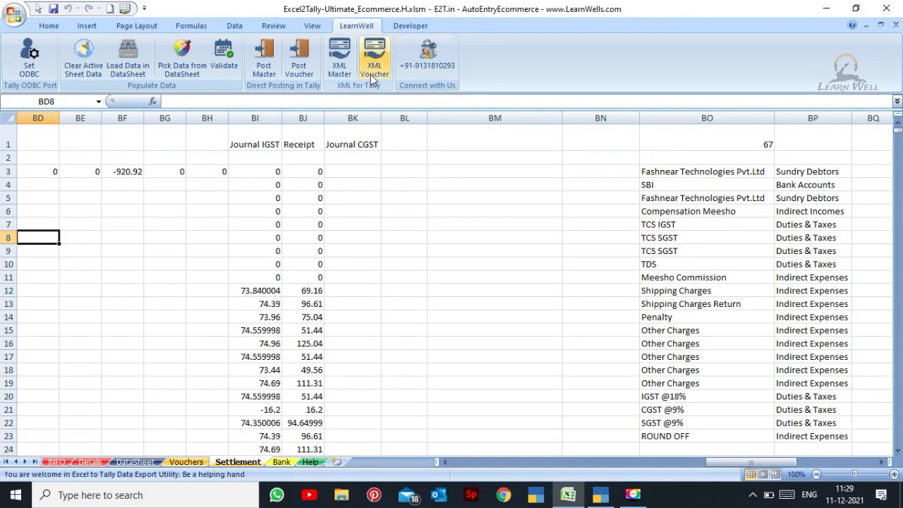
pyautogui.click(299, 67)
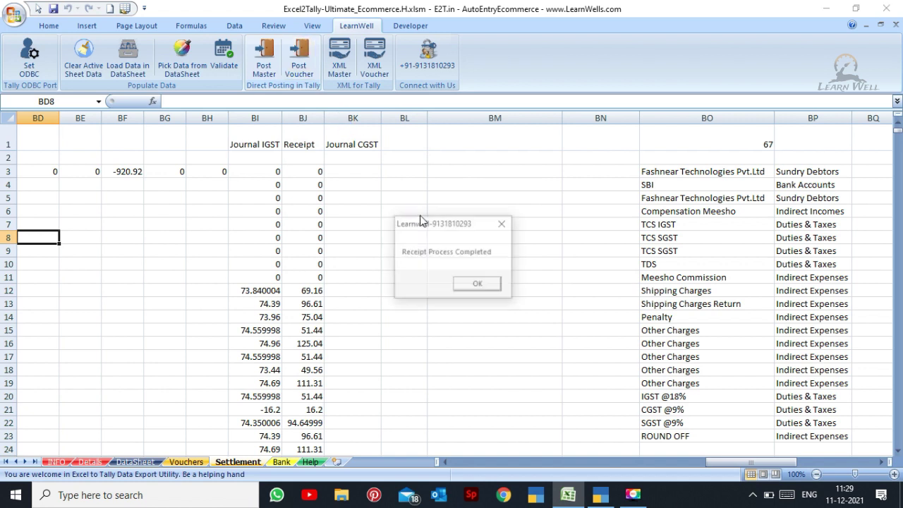
pyautogui.click(477, 284)
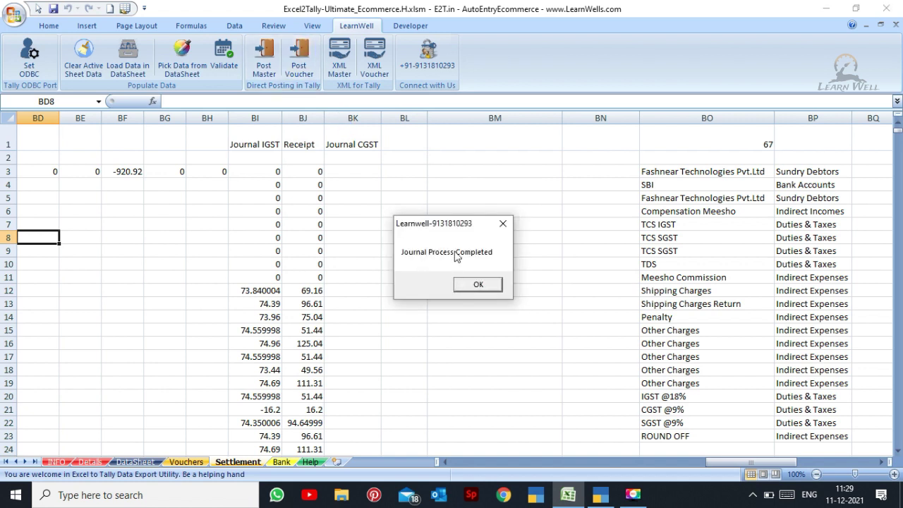
pyautogui.click(479, 285)
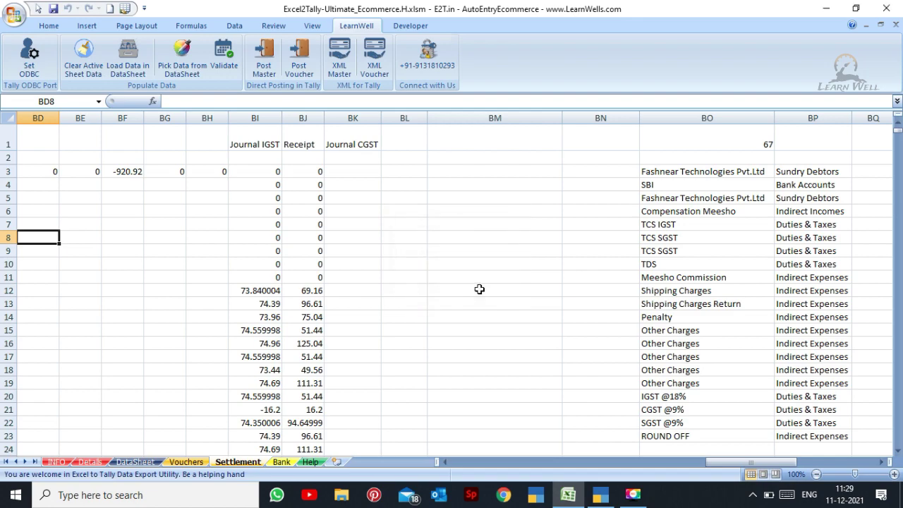
# - Look back across the Settlement sheet from the ledger list through the charges and TCS/TDS sections to the Party/Debtor column
pyautogui.click(479, 289)
pyautogui.press('Left')
pyautogui.press('Left')
pyautogui.press('Left')
pyautogui.press('Left')
pyautogui.press('Left')
pyautogui.press('Left')
pyautogui.press('Left')
pyautogui.press('Left')
pyautogui.press('Left')
pyautogui.press('Left')
pyautogui.press('Left')
pyautogui.press('Left')
pyautogui.press('Left')
pyautogui.press('Left')
pyautogui.press('Left')
pyautogui.press('Left')
pyautogui.press('Left')
pyautogui.press('Left')
pyautogui.press('Left')
pyautogui.press('Left')
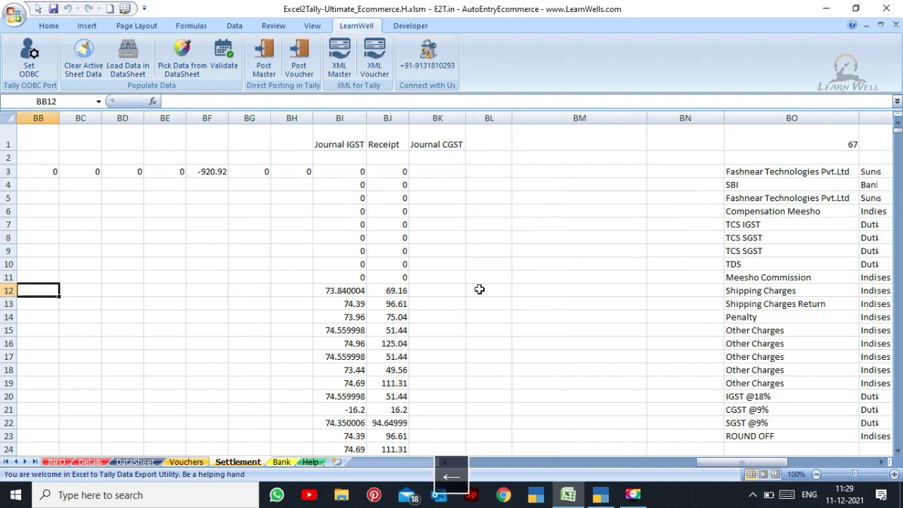
pyautogui.press('Left')
pyautogui.press('Left')
pyautogui.press('Left')
pyautogui.press('Left')
pyautogui.press('Left')
pyautogui.press('Left')
pyautogui.press('Left')
pyautogui.press('Left')
pyautogui.press('Left')
pyautogui.press('Left')
pyautogui.press('Left')
pyautogui.press('Left')
pyautogui.press('Left')
pyautogui.press('Left')
pyautogui.press('Left')
pyautogui.press('Left')
pyautogui.press('Left')
pyautogui.press('Left')
pyautogui.press('Left')
pyautogui.press('Left')
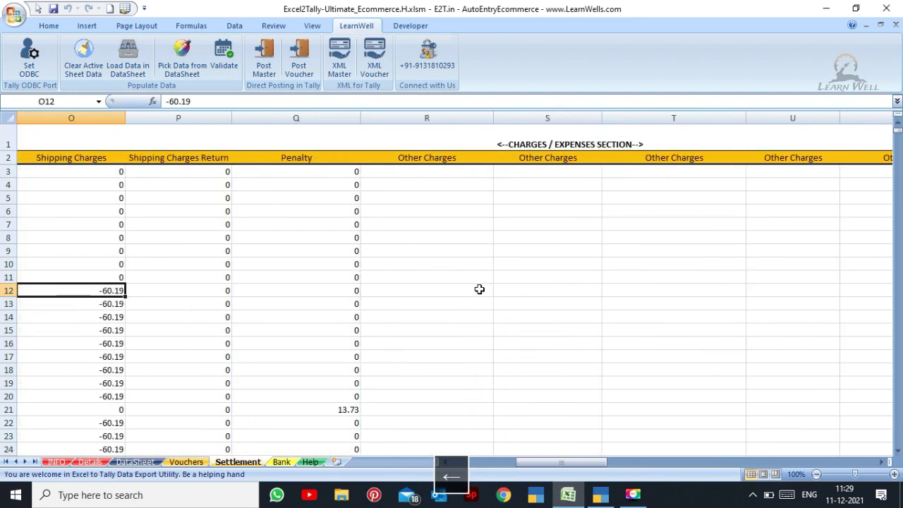
pyautogui.press('Right')
pyautogui.press('Left')
pyautogui.press('Left')
pyautogui.press('Left')
pyautogui.press('Left')
pyautogui.press('Left')
pyautogui.press('Left')
pyautogui.press('Left')
pyautogui.press('Left')
pyautogui.press('Left')
pyautogui.press('Left')
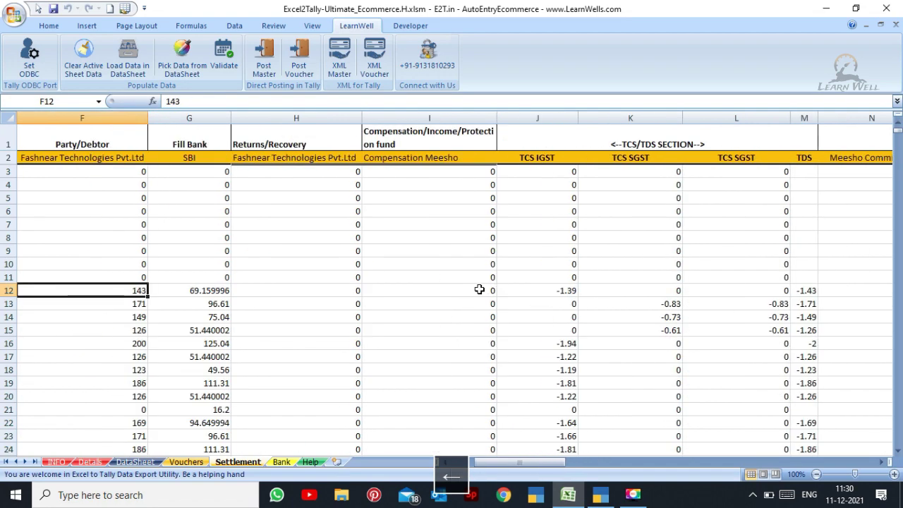
# - Look across the Settlement sheet's first columns to check the transaction date, original invoice number and invoice date
pyautogui.press('Right')
pyautogui.press('Left')
pyautogui.press('Left')
pyautogui.press('Left')
pyautogui.press('Left')
pyautogui.press('Left')
pyautogui.press('Left')
pyautogui.press('Right')
pyautogui.press('Right')
pyautogui.press('Right')
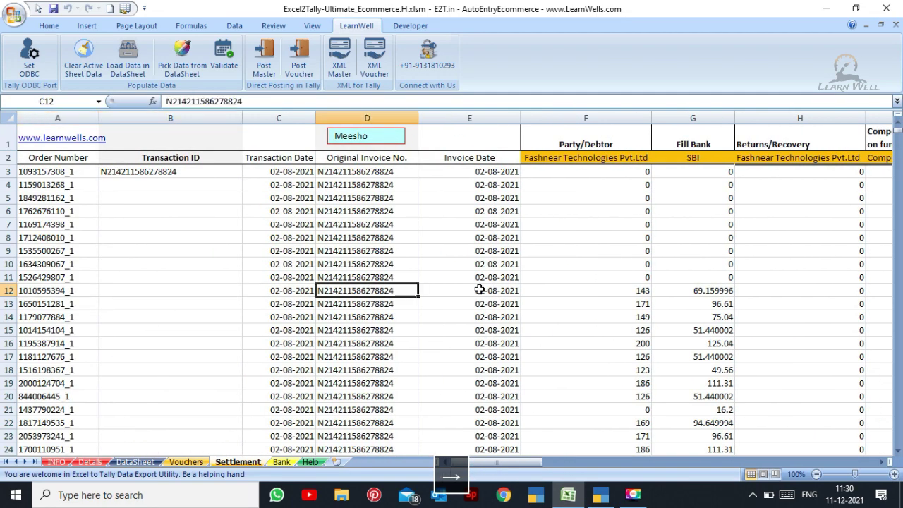
pyautogui.click(496, 238)
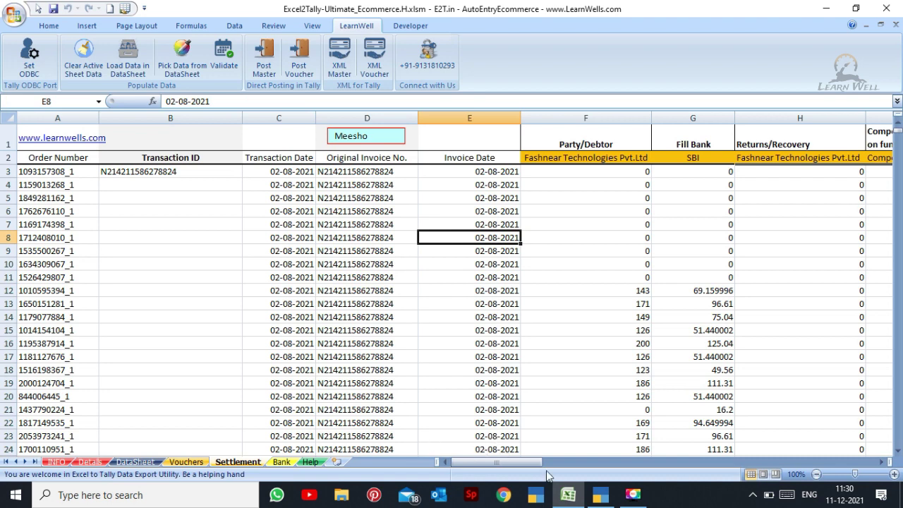
# - Switch to TallyPrime and display the ledger vouchers of Fashnear Technologies Pvt.Ltd
pyautogui.click(601, 494)
pyautogui.write('al')
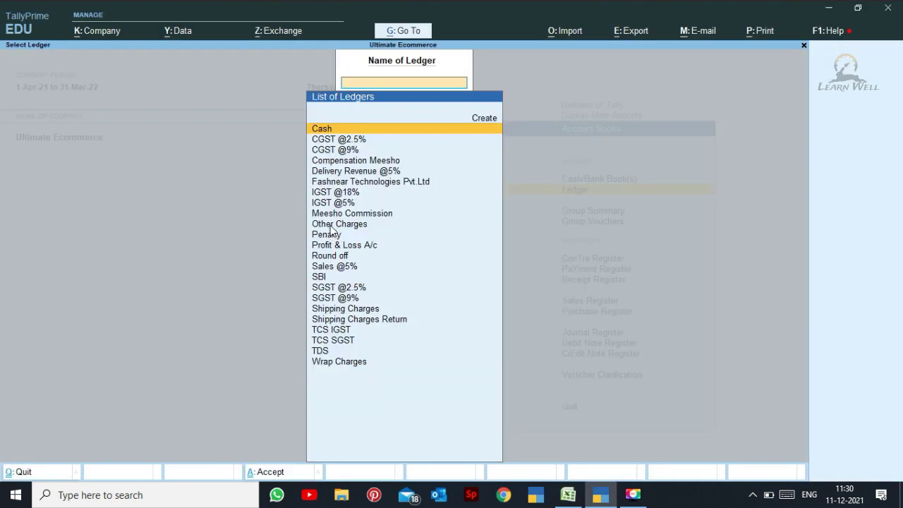
pyautogui.write('FA')
pyautogui.press('Return')
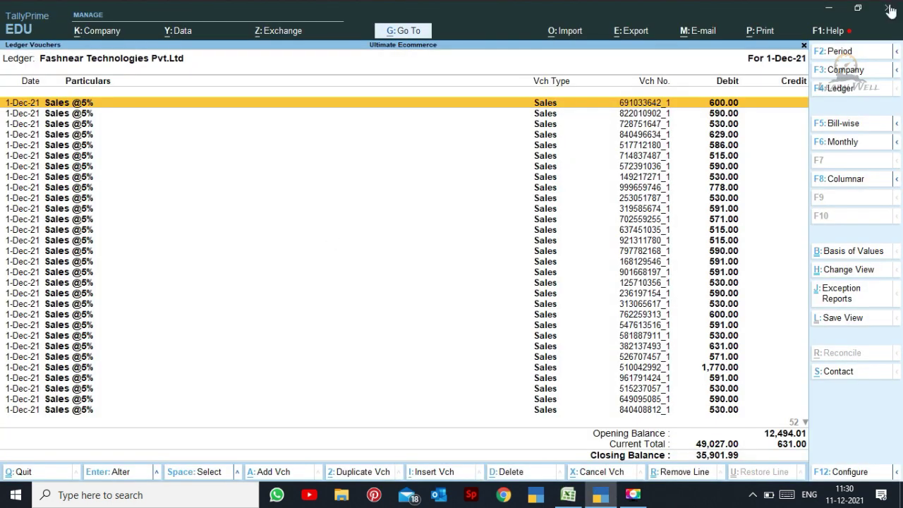
# - Set the ledger report's period from 2-8-2021 to 2-8-2021
pyautogui.click(840, 55)
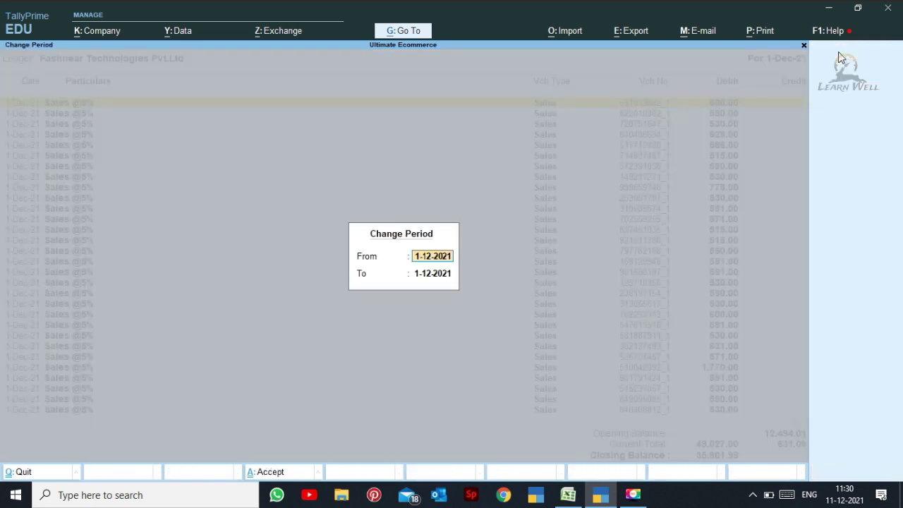
pyautogui.write('2.8')
pyautogui.press('Return')
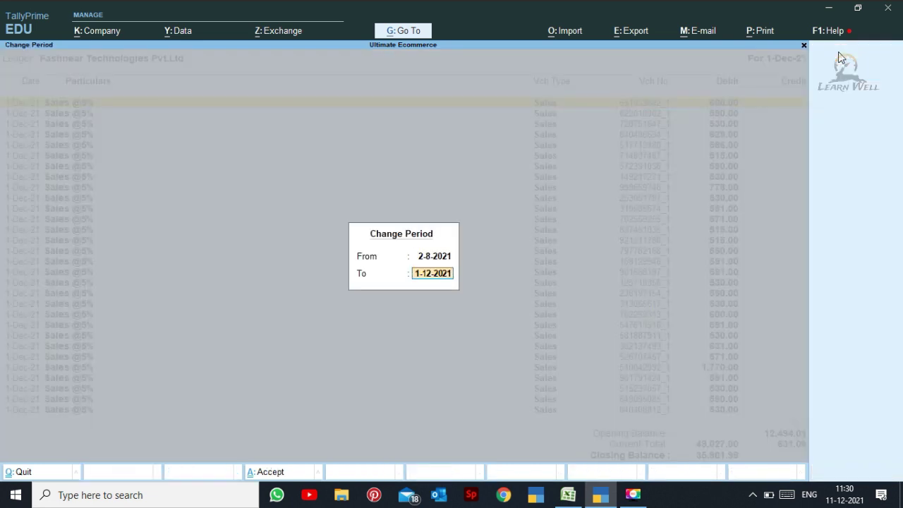
pyautogui.write('2.8')
pyautogui.press('Return')
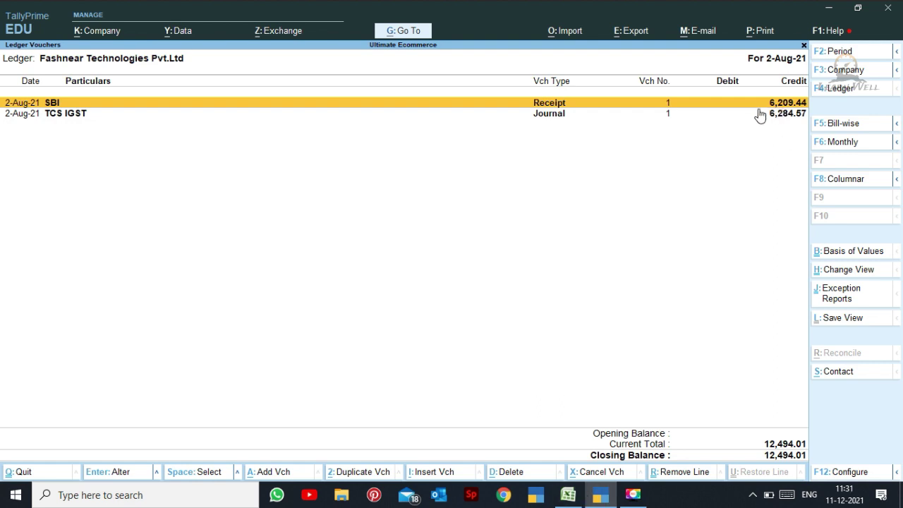
# - Open the SBI receipt voucher and examine the order-wise bill references and amounts under Fashnear Technologies Pvt.Ltd
pyautogui.press('Return')
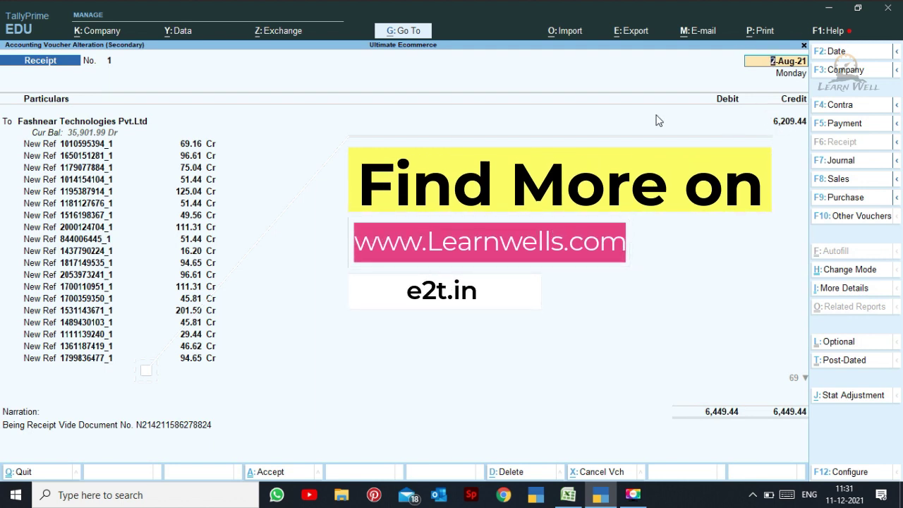
pyautogui.click(184, 181)
pyautogui.press('Down')
pyautogui.press('Down')
pyautogui.press('Down')
pyautogui.press('Down')
pyautogui.press('Down')
pyautogui.press('Down')
pyautogui.press('Down')
pyautogui.press('Down')
pyautogui.press('Down')
pyautogui.press('Down')
pyautogui.press('Down')
pyautogui.press('Down')
pyautogui.press('Down')
pyautogui.press('Down')
pyautogui.press('Down')
pyautogui.press('Down')
pyautogui.press('Down')
pyautogui.press('Down')
pyautogui.press('Down')
pyautogui.press('Down')
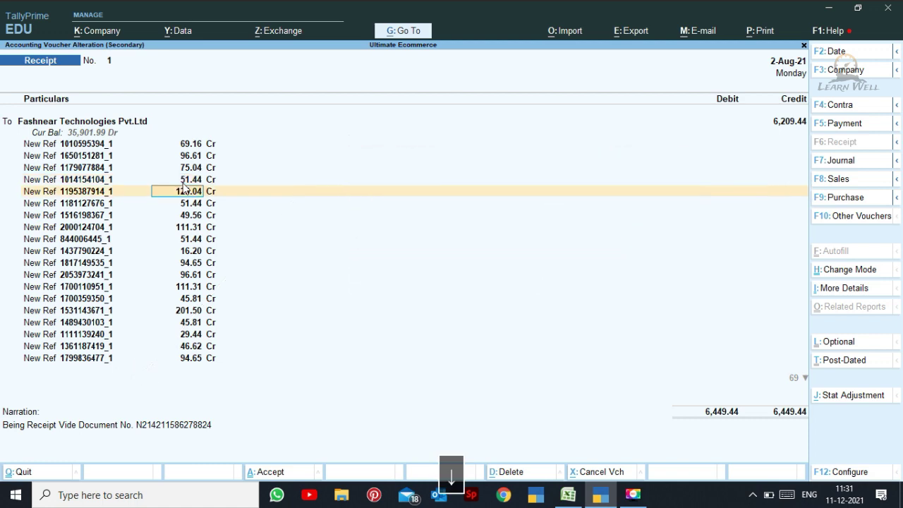
pyautogui.press('Down')
pyautogui.press('Down')
pyautogui.press('Down')
pyautogui.press('Down')
pyautogui.press('Down')
pyautogui.press('Down')
pyautogui.press('Down')
pyautogui.press('Down')
pyautogui.press('Down')
pyautogui.press('Down')
pyautogui.press('Down')
pyautogui.press('Down')
pyautogui.press('Down')
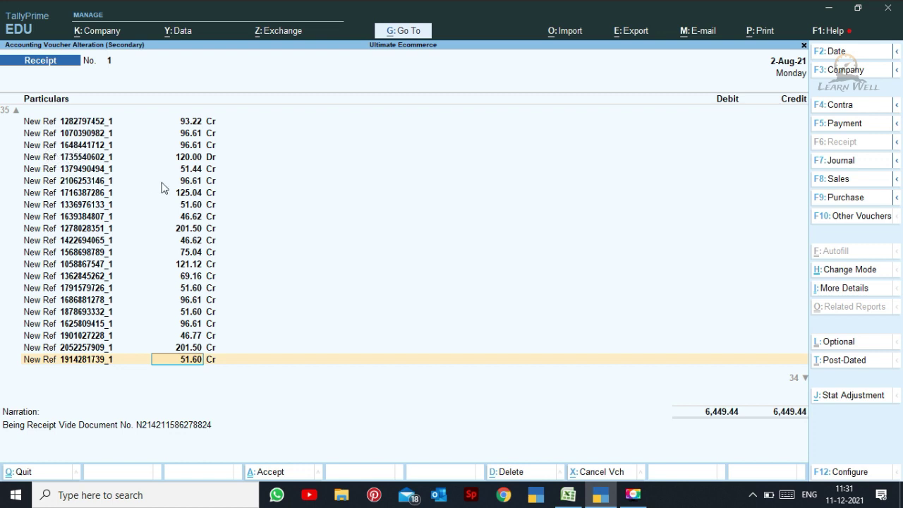
pyautogui.press('Down')
pyautogui.press('Down')
pyautogui.press('Down')
pyautogui.press('Down')
pyautogui.press('Down')
pyautogui.press('Down')
pyautogui.press('Down')
pyautogui.press('Down')
pyautogui.press('Down')
pyautogui.press('Down')
pyautogui.press('Down')
pyautogui.press('Down')
pyautogui.press('Down')
pyautogui.press('Down')
pyautogui.press('Down')
pyautogui.press('Down')
pyautogui.press('Down')
pyautogui.press('Down')
pyautogui.press('Down')
pyautogui.press('Down')
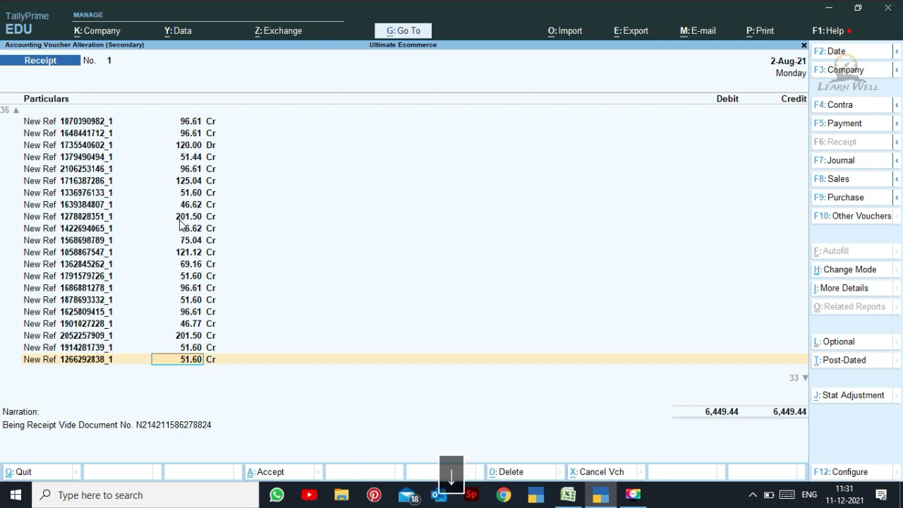
# - Check the Compensation Meesho and SBI entries at the end of the receipt voucher, and leave it without saving
pyautogui.press('Return')
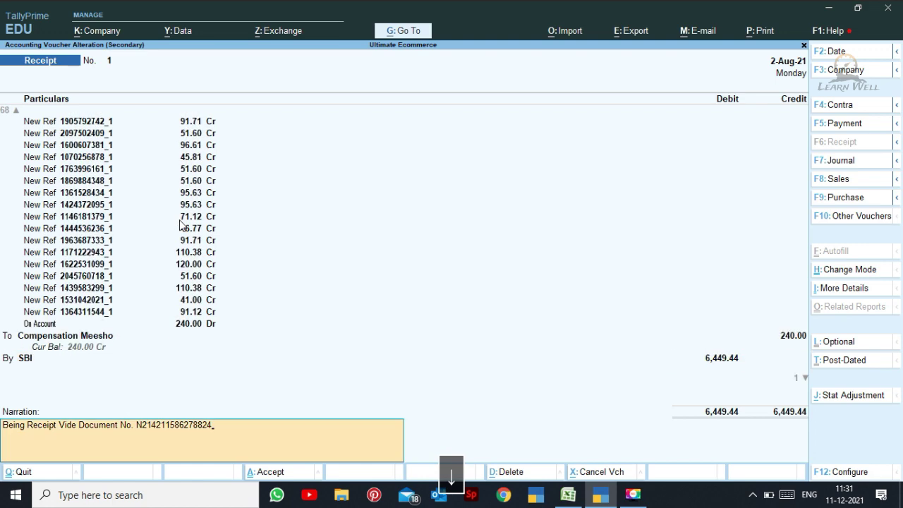
pyautogui.press('Return')
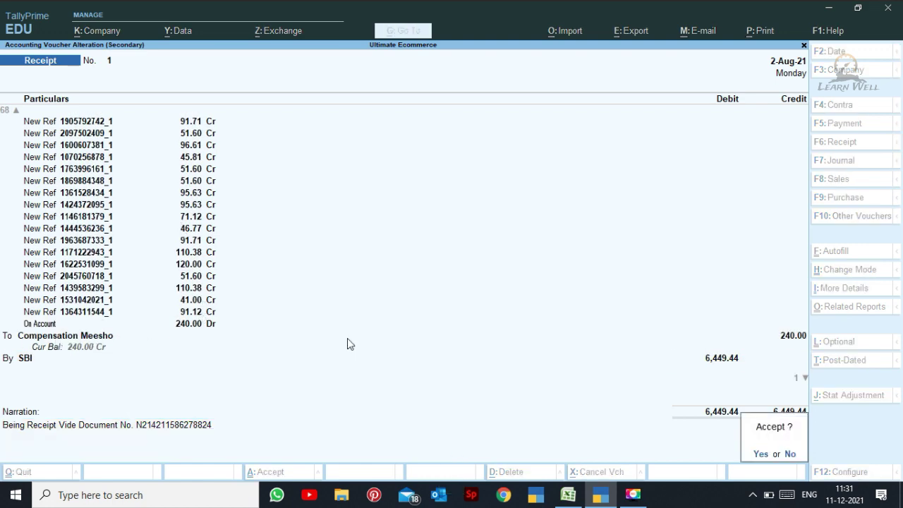
pyautogui.click(796, 341)
pyautogui.click(720, 359)
pyautogui.press('Escape')
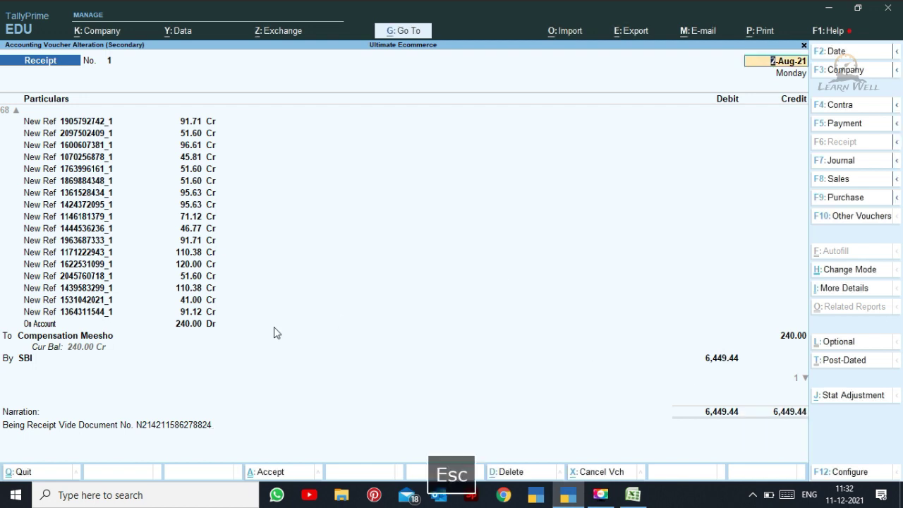
pyautogui.press('Escape')
pyautogui.press('Escape')
# - Open the TCS IGST journal voucher and examine its TCS, TDS, commission, shipping, penalty and party entries
pyautogui.press('Down')
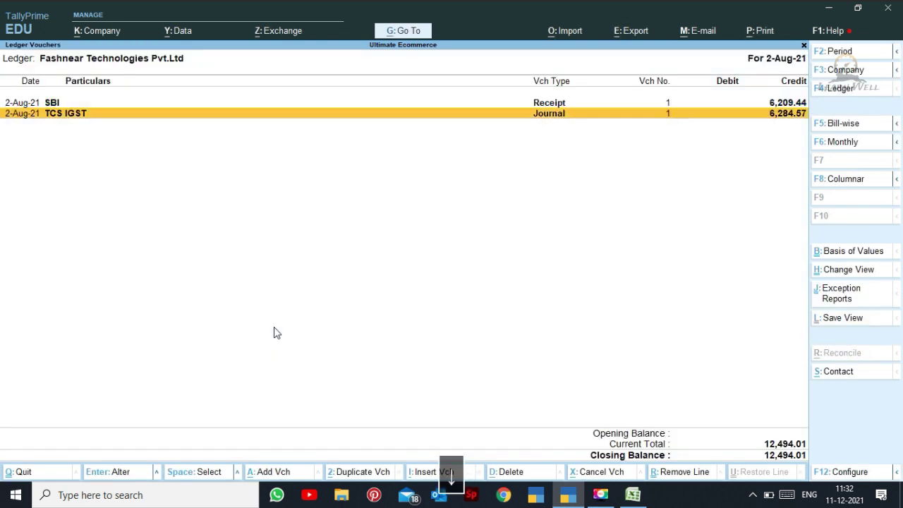
pyautogui.press('Return')
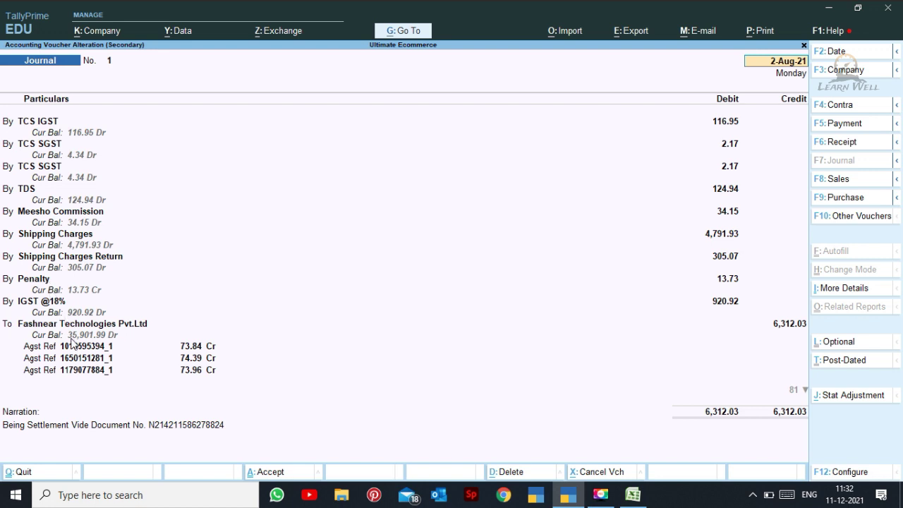
pyautogui.click(565, 352)
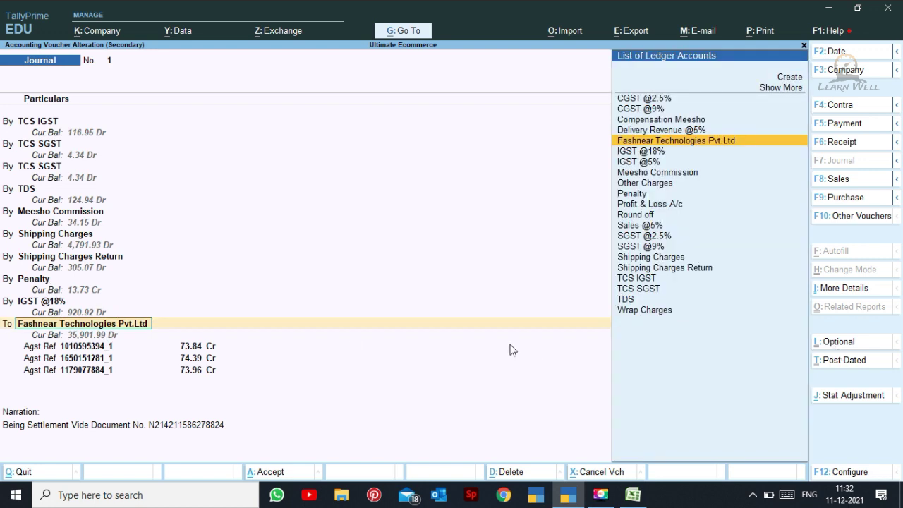
pyautogui.press('Return')
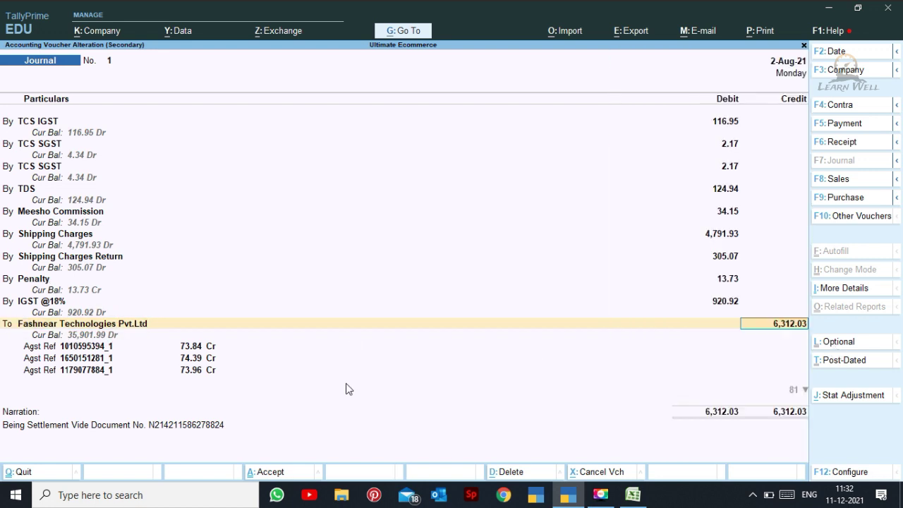
# - Go through the journal's bill references against Fashnear Technologies Pvt.Ltd and return to the ledger report without saving
pyautogui.click(198, 358)
pyautogui.press('Down')
pyautogui.press('Down')
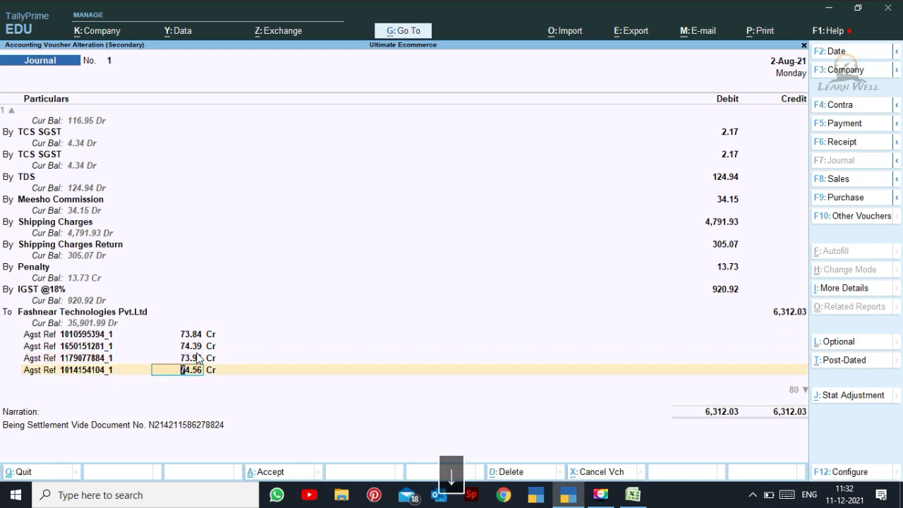
pyautogui.press('Down')
pyautogui.press('Down')
pyautogui.press('Down')
pyautogui.press('Down')
pyautogui.press('Down')
pyautogui.press('Down')
pyautogui.press('Down')
pyautogui.press('Down')
pyautogui.press('Down')
pyautogui.press('Down')
pyautogui.press('Down')
pyautogui.press('Down')
pyautogui.press('Down')
pyautogui.press('Down')
pyautogui.press('Down')
pyautogui.press('Down')
pyautogui.press('Down')
pyautogui.press('Down')
pyautogui.press('Down')
pyautogui.press('Down')
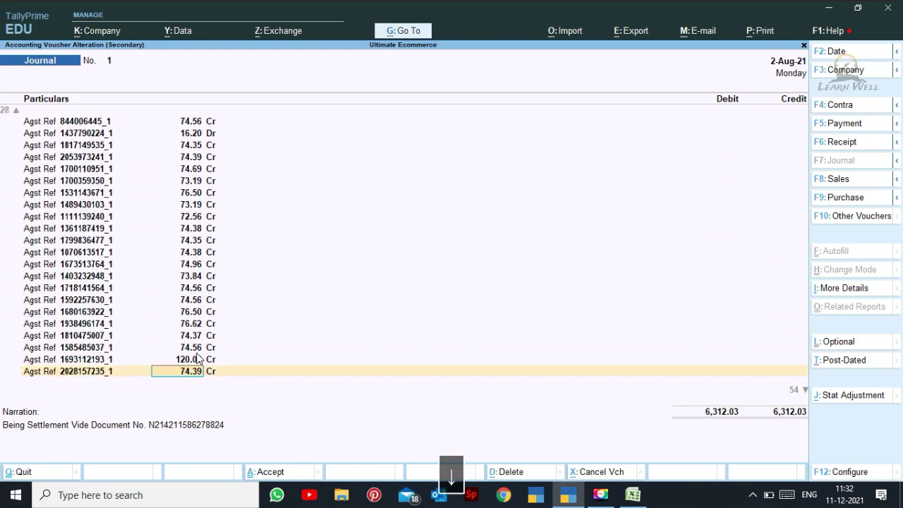
pyautogui.press('Down')
pyautogui.press('Down')
pyautogui.press('Down')
pyautogui.press('Down')
pyautogui.press('Down')
pyautogui.press('Down')
pyautogui.press('Down')
pyautogui.press('Down')
pyautogui.press('Down')
pyautogui.press('Down')
pyautogui.press('Down')
pyautogui.press('Down')
pyautogui.press('Down')
pyautogui.press('Down')
pyautogui.press('Down')
pyautogui.press('Down')
pyautogui.press('Down')
pyautogui.press('Down')
pyautogui.press('Down')
pyautogui.press('Down')
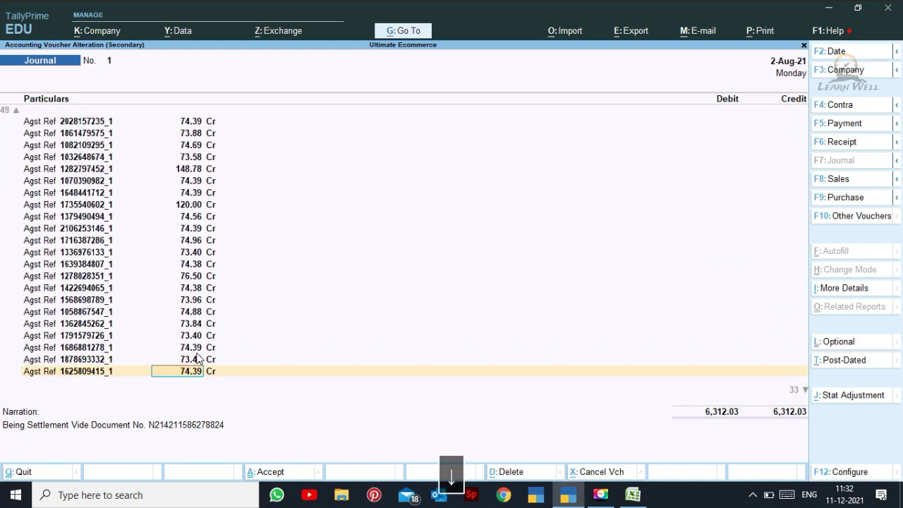
pyautogui.press('Down')
pyautogui.press('Down')
pyautogui.press('Down')
pyautogui.press('Down')
pyautogui.press('Down')
pyautogui.press('Down')
pyautogui.press('Down')
pyautogui.press('Escape')
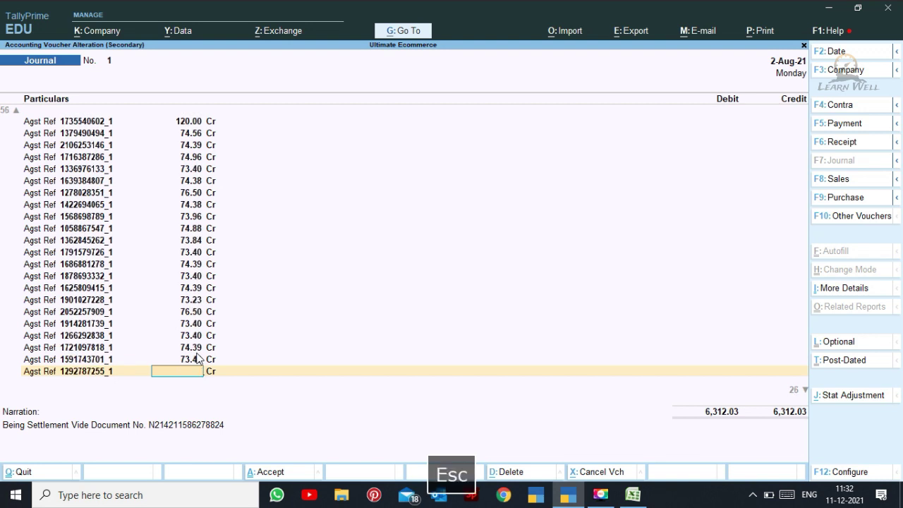
pyautogui.press('Escape')
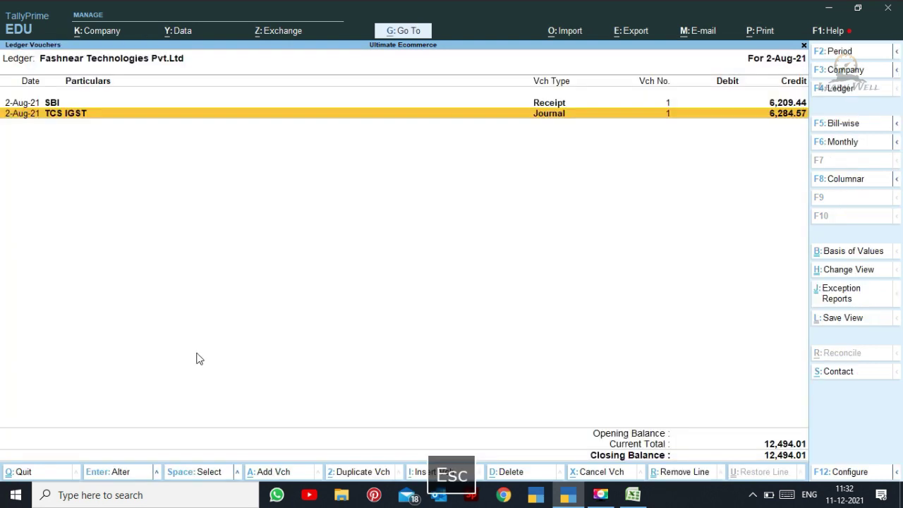
# - Show the ledger's bill-wise outstandings and expand the first bill to examine the receipt and journal amounts adjusted against it
pyautogui.click(842, 123)
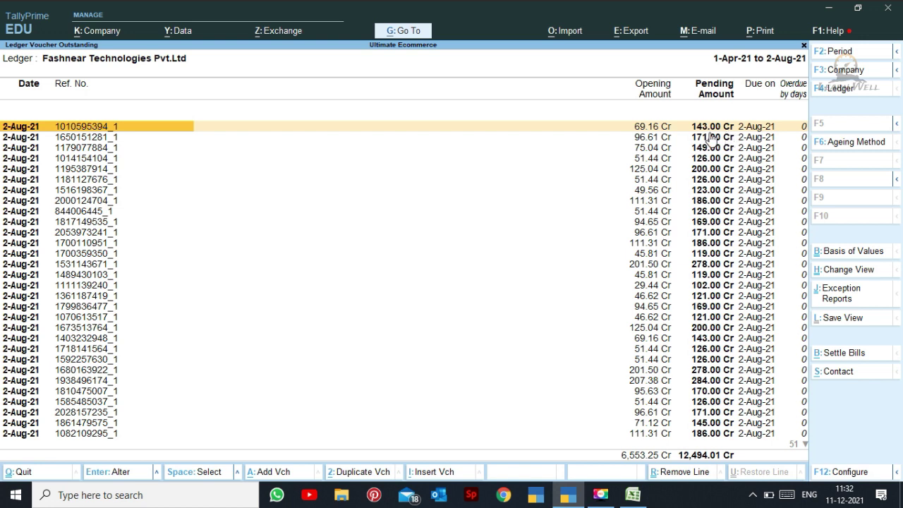
pyautogui.hotkey('shift', 'Return')
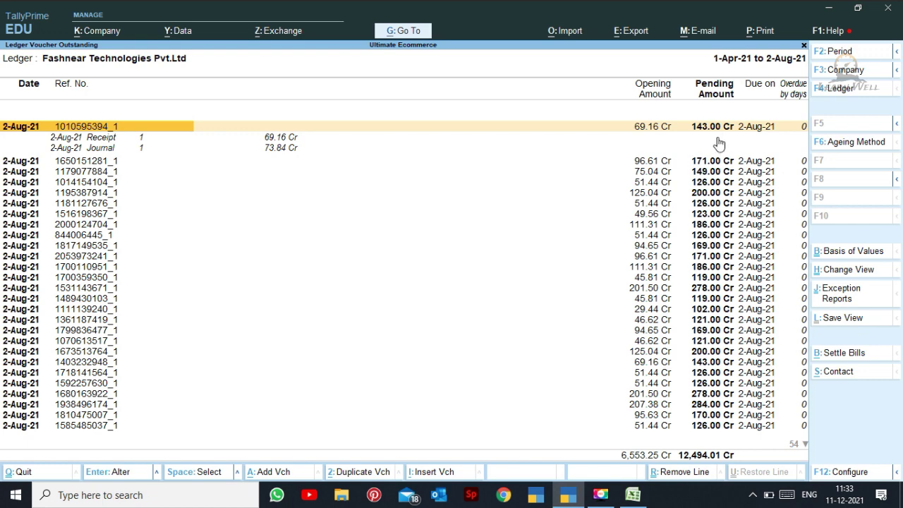
pyautogui.press('Down')
pyautogui.press('Down')
pyautogui.press('Down')
pyautogui.press('Down')
pyautogui.press('Down')
pyautogui.press('Down')
pyautogui.press('Down')
pyautogui.press('Down')
pyautogui.press('Down')
pyautogui.press('Down')
pyautogui.press('Down')
pyautogui.press('Down')
pyautogui.press('Down')
pyautogui.press('Down')
pyautogui.press('Down')
pyautogui.press('Down')
pyautogui.press('Down')
pyautogui.press('Down')
pyautogui.press('Down')
pyautogui.press('Down')
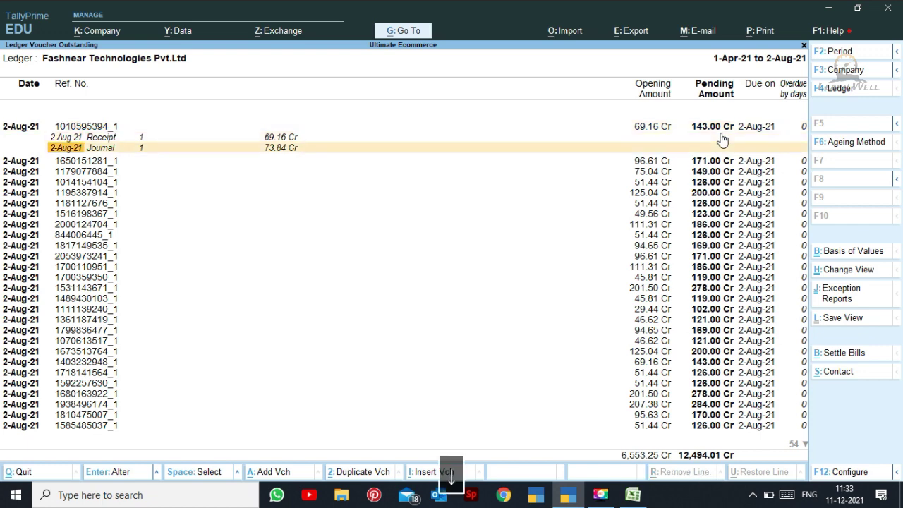
# - Go through the party's pending bills down to the sub total and On Account entry, checking their opening and pending amounts
pyautogui.press('Down')
pyautogui.press('Down')
pyautogui.press('Down')
pyautogui.press('Down')
pyautogui.press('Down')
pyautogui.press('Down')
pyautogui.press('Down')
pyautogui.press('Down')
pyautogui.press('Down')
pyautogui.press('Down')
pyautogui.press('Down')
pyautogui.press('Down')
pyautogui.press('Down')
pyautogui.press('Down')
pyautogui.press('Down')
pyautogui.press('Down')
pyautogui.press('Down')
pyautogui.press('Down')
pyautogui.press('Down')
pyautogui.press('Down')
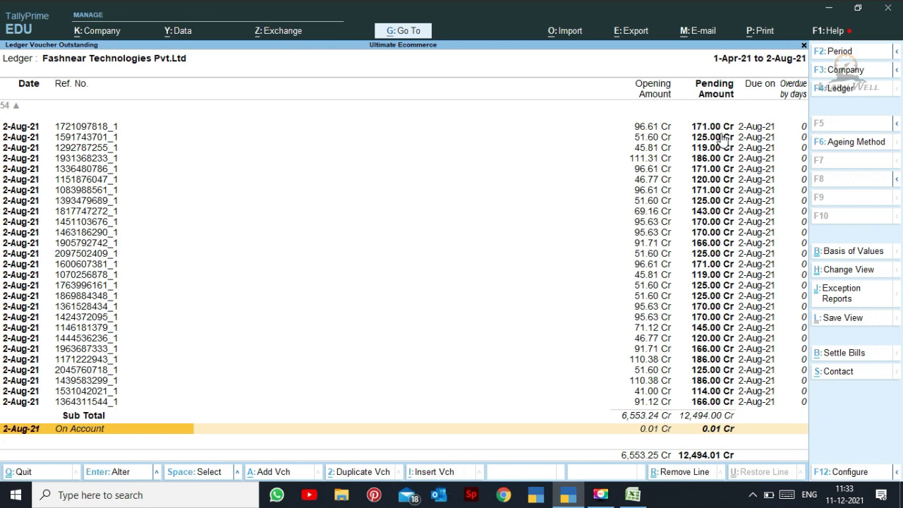
pyautogui.press('Up')
pyautogui.press('Up')
pyautogui.press('Up')
pyautogui.press('Up')
pyautogui.press('Up')
pyautogui.press('Up')
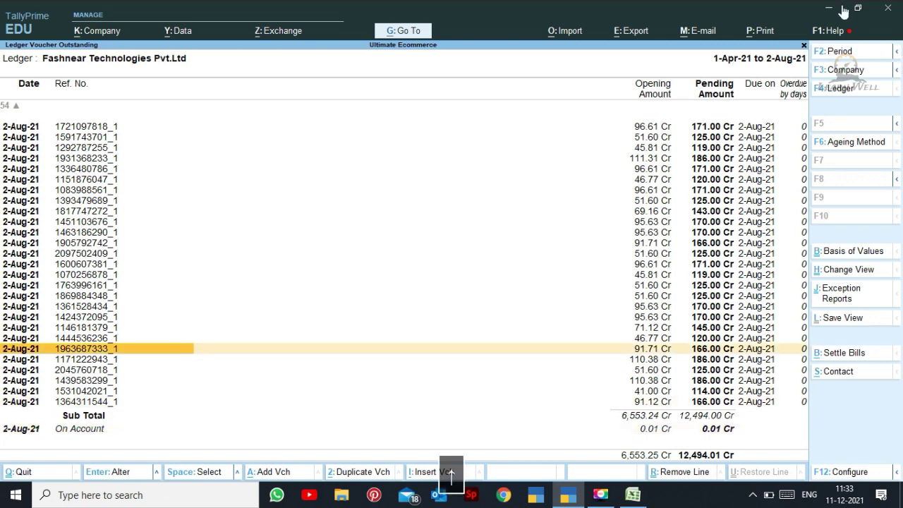
# - Set the outstandings report's period from 1-12-2021 to 31-12-2021
pyautogui.click(839, 53)
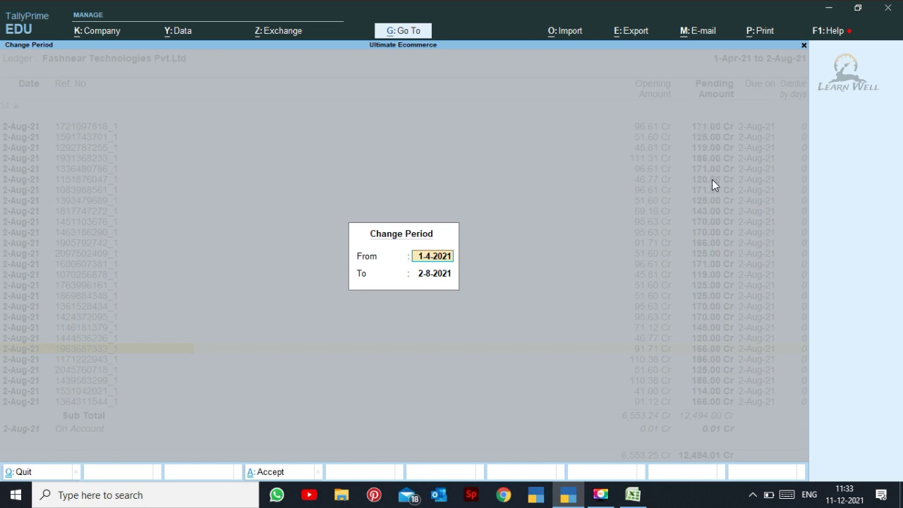
pyautogui.write('1.12')
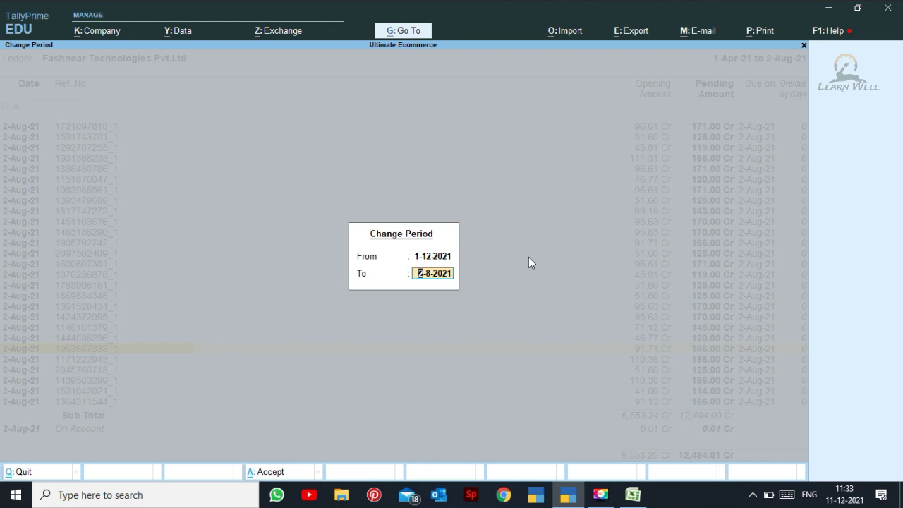
pyautogui.write('31.12')
pyautogui.press('Return')
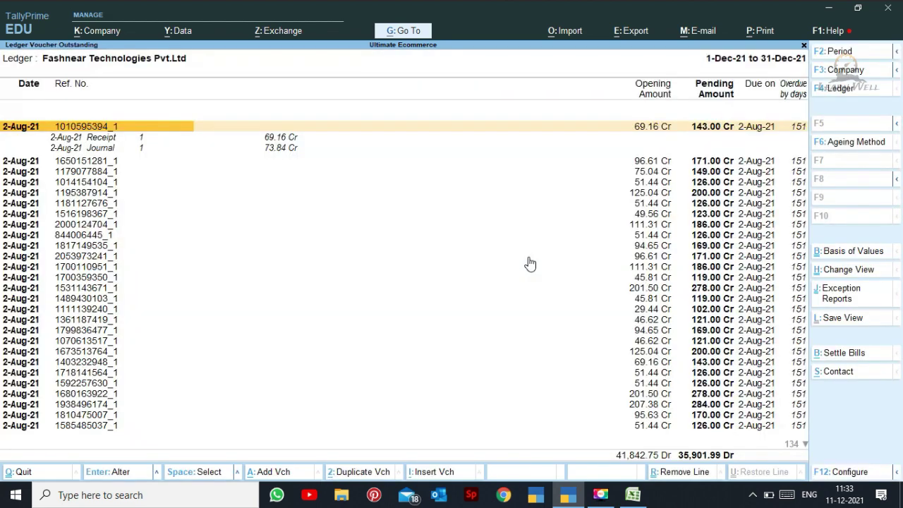
# - Go through the outstanding bills from the first 2-Aug-21 reference down into the 1-Dec-21 bills
pyautogui.press('Down')
pyautogui.press('Down')
pyautogui.press('Down')
pyautogui.press('Down')
pyautogui.press('Down')
pyautogui.press('Down')
pyautogui.press('Down')
pyautogui.press('Down')
pyautogui.press('Down')
pyautogui.press('Down')
pyautogui.press('Down')
pyautogui.press('Down')
pyautogui.press('Down')
pyautogui.press('Down')
pyautogui.press('Down')
pyautogui.press('Down')
pyautogui.press('Down')
pyautogui.press('Down')
pyautogui.press('Down')
pyautogui.press('Down')
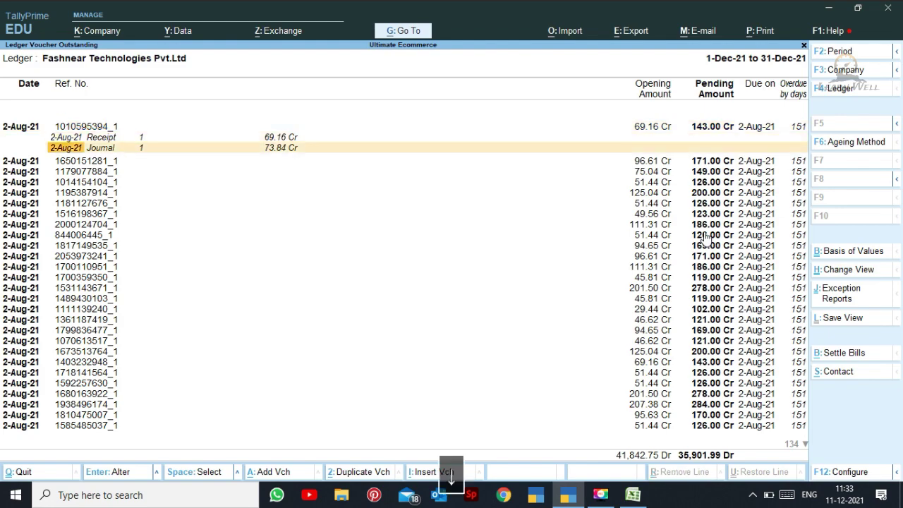
pyautogui.press('Down')
pyautogui.press('Down')
pyautogui.press('Down')
pyautogui.press('Down')
pyautogui.press('Down')
pyautogui.press('Down')
pyautogui.press('Down')
pyautogui.press('Down')
pyautogui.press('Down')
pyautogui.press('Down')
pyautogui.press('Down')
pyautogui.press('Down')
pyautogui.press('Down')
pyautogui.press('Down')
pyautogui.press('Down')
pyautogui.press('Down')
pyautogui.press('Down')
pyautogui.press('Down')
pyautogui.press('Down')
pyautogui.press('Down')
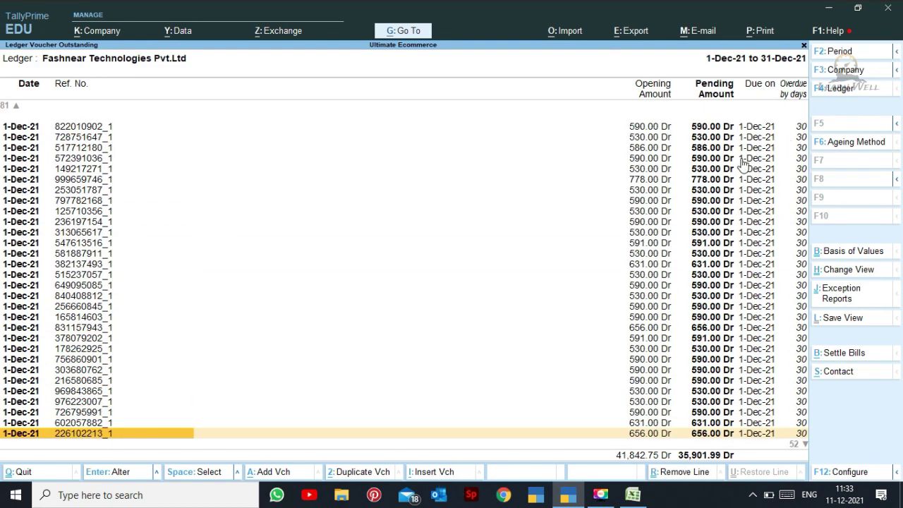
# - Return to where the 2-Aug-21 bills end and compare them with the first 1-Dec-21 bills
pyautogui.press('Up')
pyautogui.press('Up')
pyautogui.press('Up')
pyautogui.press('Up')
pyautogui.press('Up')
pyautogui.press('Up')
pyautogui.press('Up')
pyautogui.press('Up')
pyautogui.press('Up')
pyautogui.press('Up')
pyautogui.press('Up')
pyautogui.press('Up')
pyautogui.press('Up')
pyautogui.press('Up')
pyautogui.press('Up')
pyautogui.press('Up')
pyautogui.press('Up')
pyautogui.press('Up')
pyautogui.press('Up')
pyautogui.press('Up')
pyautogui.press('Up')
pyautogui.press('Up')
pyautogui.press('Up')
pyautogui.press('Up')
pyautogui.press('Up')
pyautogui.press('Up')
pyautogui.press('Up')
pyautogui.press('Up')
pyautogui.press('Up')
pyautogui.press('Up')
pyautogui.press('Up')
pyautogui.press('Up')
pyautogui.press('Up')
pyautogui.press('Up')
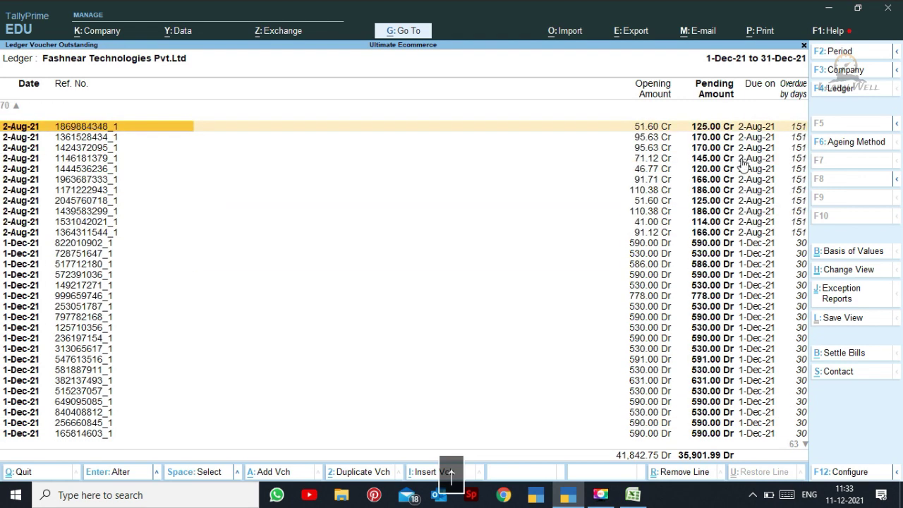
pyautogui.press('Down')
pyautogui.press('Down')
pyautogui.press('Down')
pyautogui.press('Down')
pyautogui.press('Down')
pyautogui.press('Down')
pyautogui.press('Down')
pyautogui.press('Down')
pyautogui.press('Down')
pyautogui.press('Down')
pyautogui.press('Down')
pyautogui.press('Down')
pyautogui.press('Up')
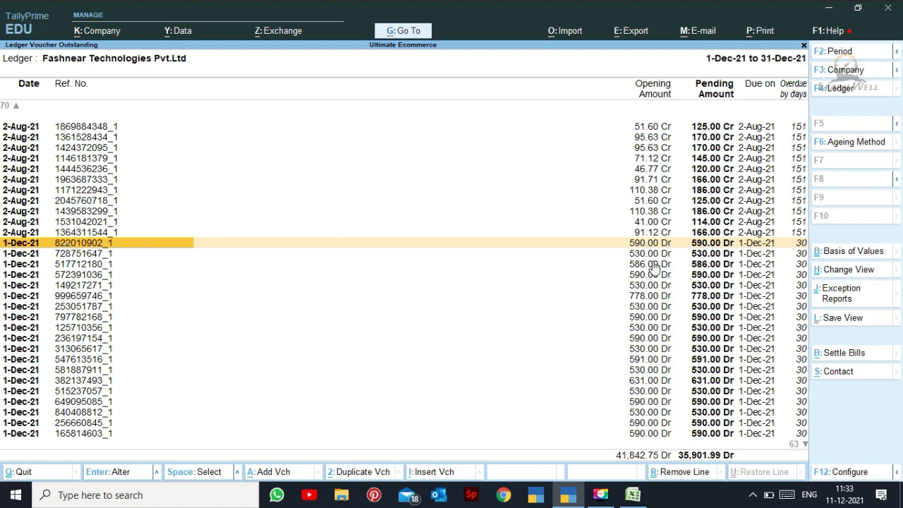
# - Leave the outstandings and ledger voucher reports and return to the Gateway of Tally
pyautogui.press('Escape')
pyautogui.press('Escape')
pyautogui.press('Escape')
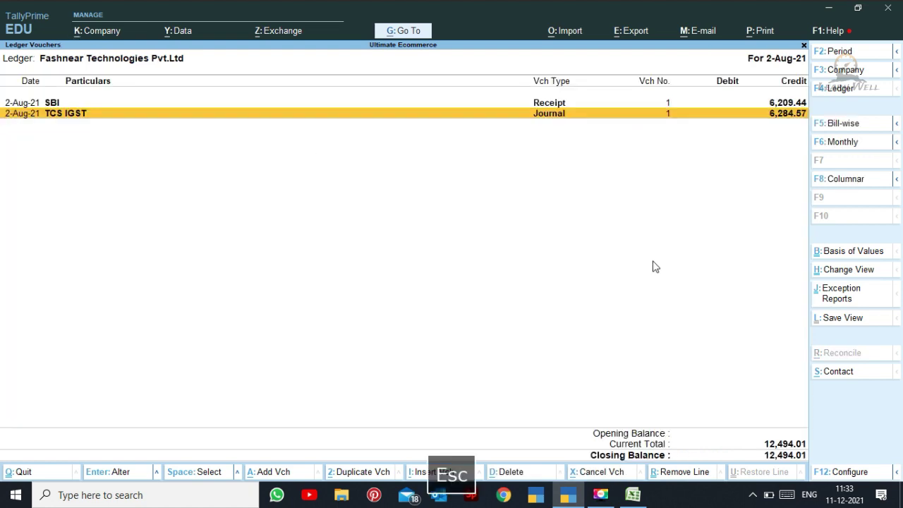
pyautogui.press('Escape')
pyautogui.press('Escape')
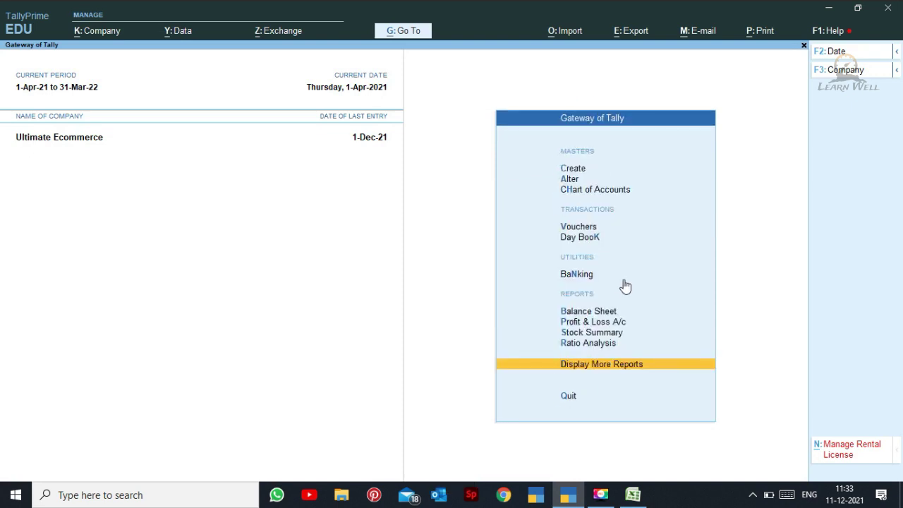
# - Switch to the Excel2Tally-Ultimate_Ecommerce workbook and look over the Vouchers, Settlement and Bank sheets
pyautogui.moveTo(637, 499)
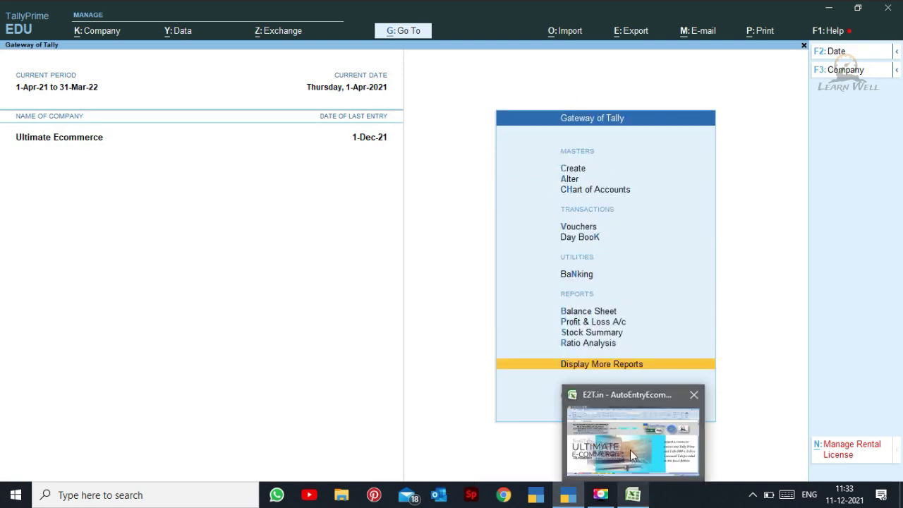
pyautogui.click(634, 455)
pyautogui.click(191, 456)
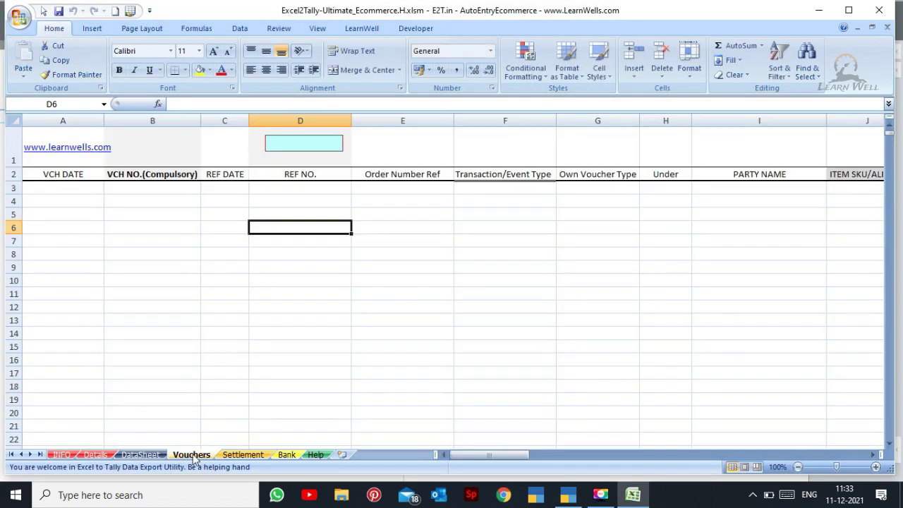
pyautogui.click(240, 456)
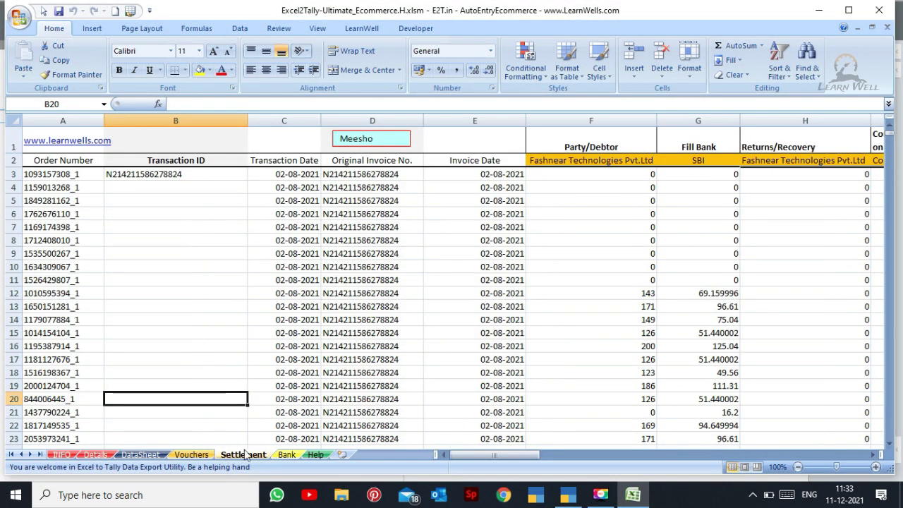
pyautogui.click(289, 455)
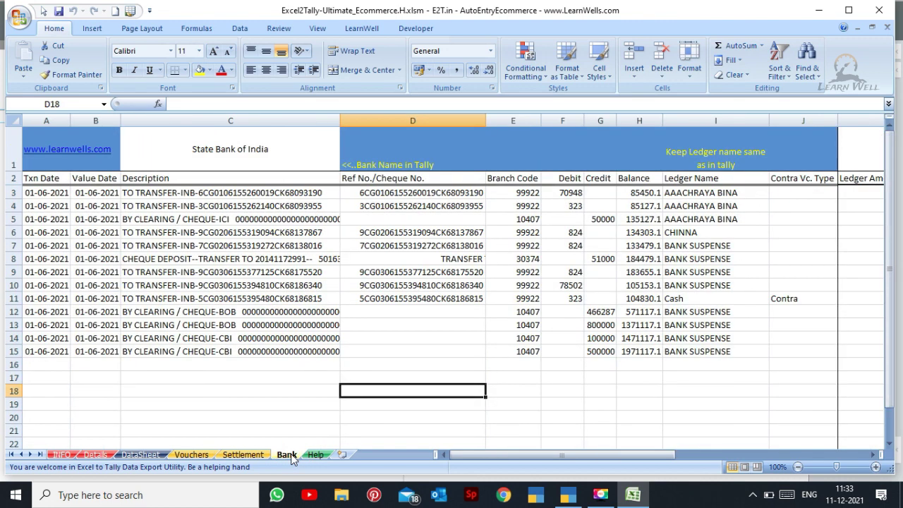
# - Examine the Bank sheet's description, reference, date, debit, credit and ledger name columns and the LearnWell commands for posting to Tally
pyautogui.click(252, 338)
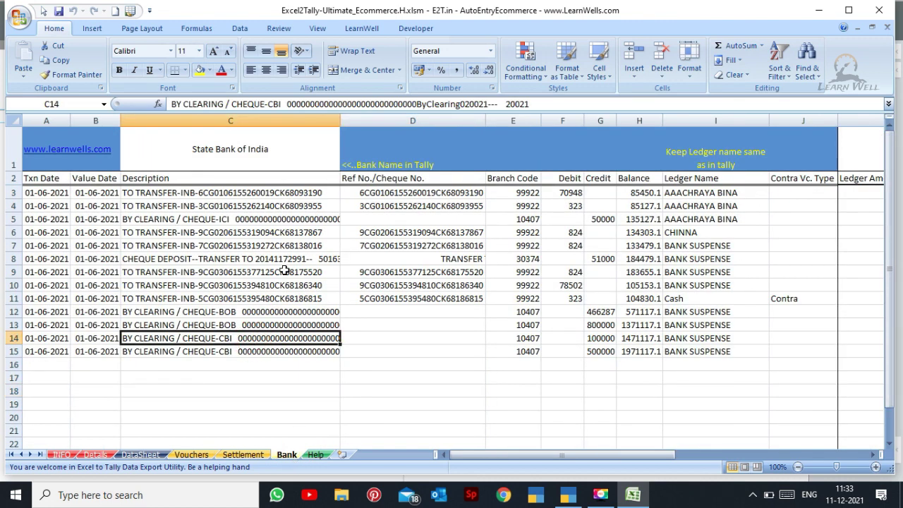
pyautogui.click(395, 258)
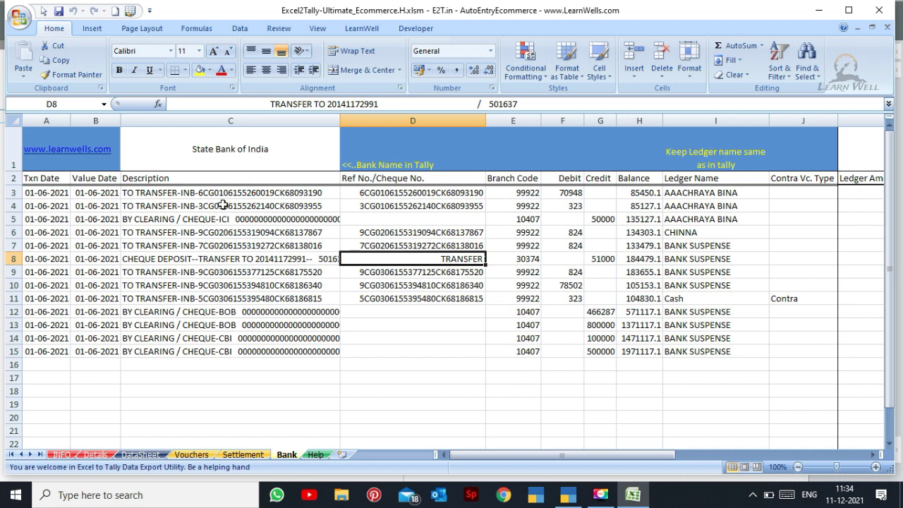
pyautogui.moveTo(223, 205); pyautogui.dragTo(197, 295)
pyautogui.moveTo(48, 205); pyautogui.dragTo(100, 277)
pyautogui.moveTo(568, 201); pyautogui.dragTo(599, 404)
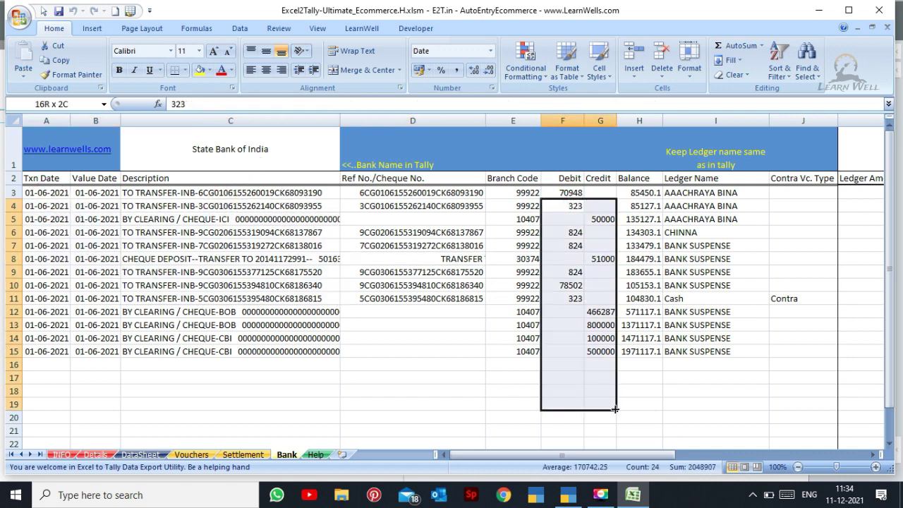
pyautogui.click(704, 217)
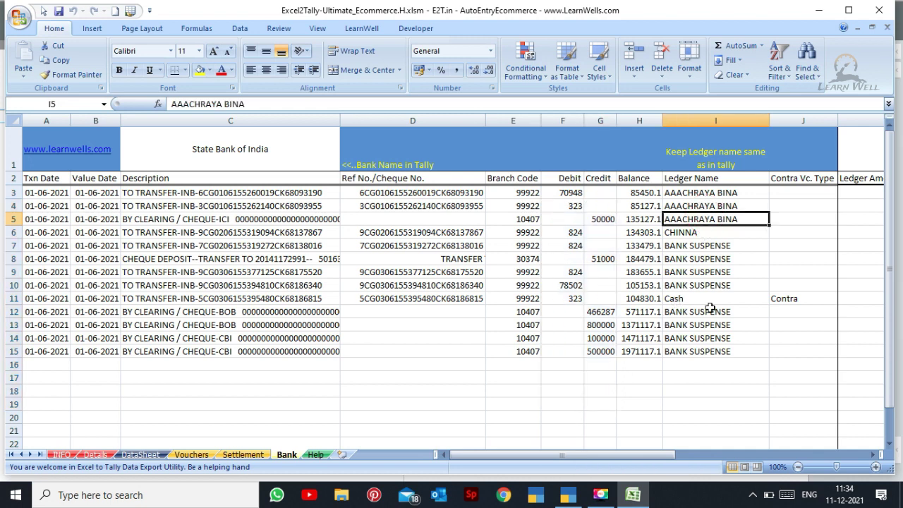
pyautogui.click(363, 29)
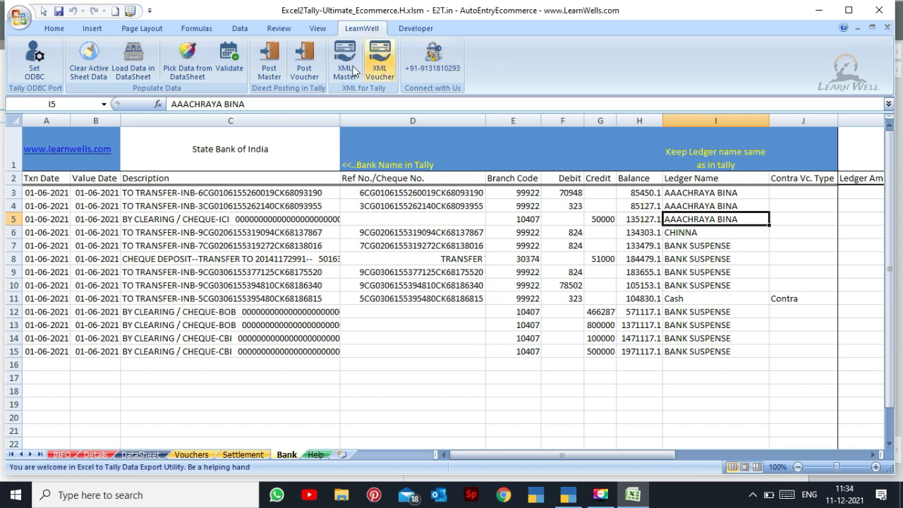
pyautogui.click(337, 183)
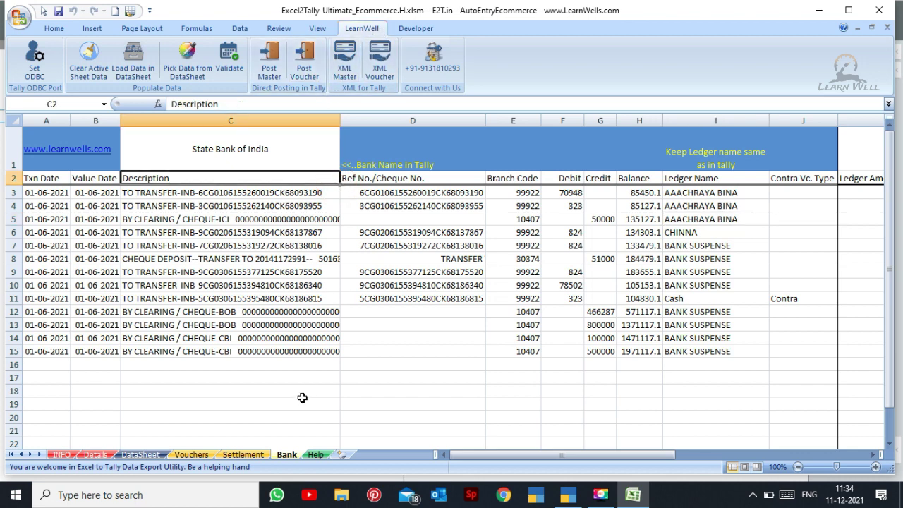